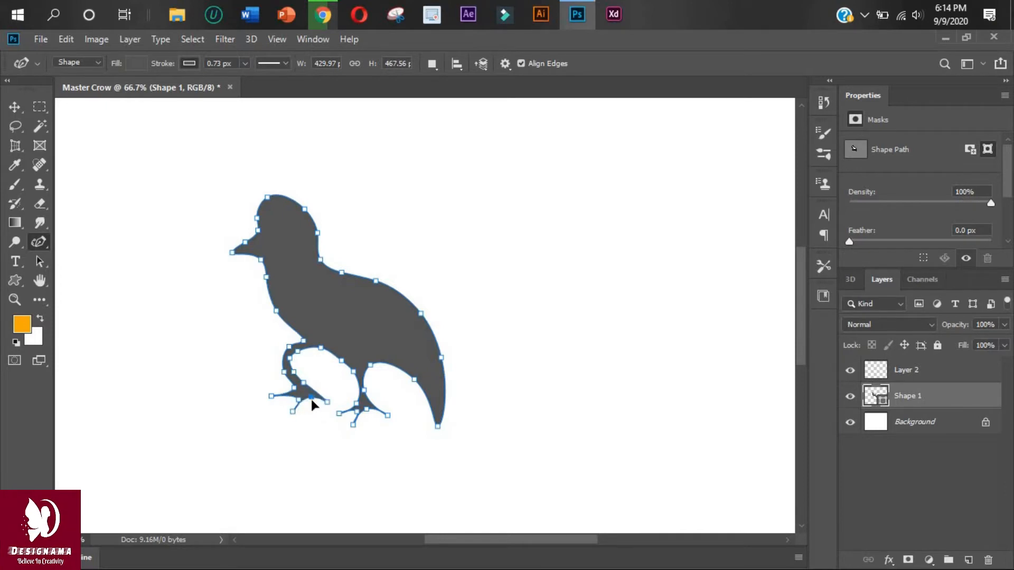
Slim the bird's raised front leg and thigh by repositioning the anchor points along the knee, shin and foot.
key("ctrl+plus")
key("ctrl+plus")
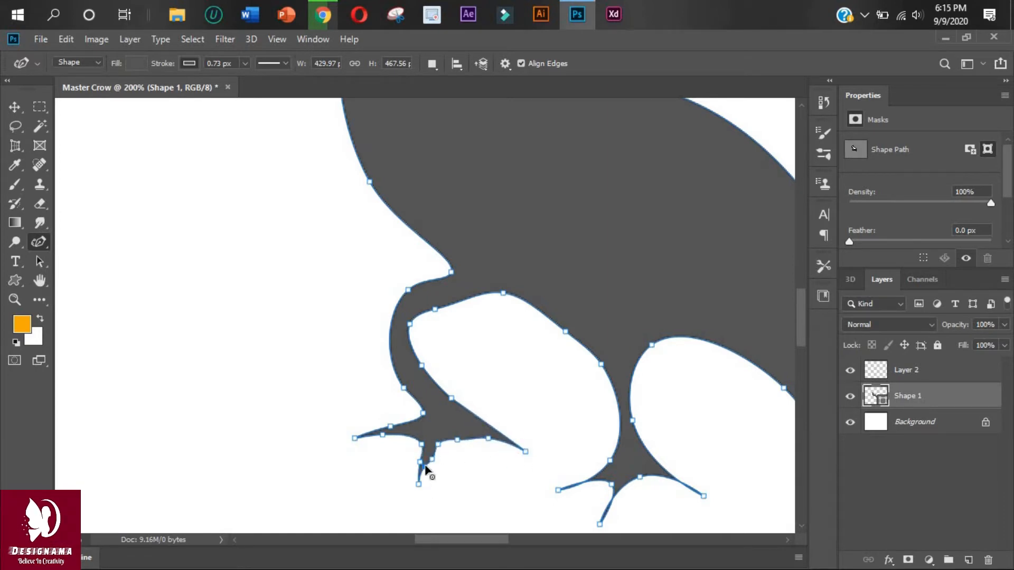
scroll(463, 471, "up", 1)
left_click_drag(403, 412, 411, 414)
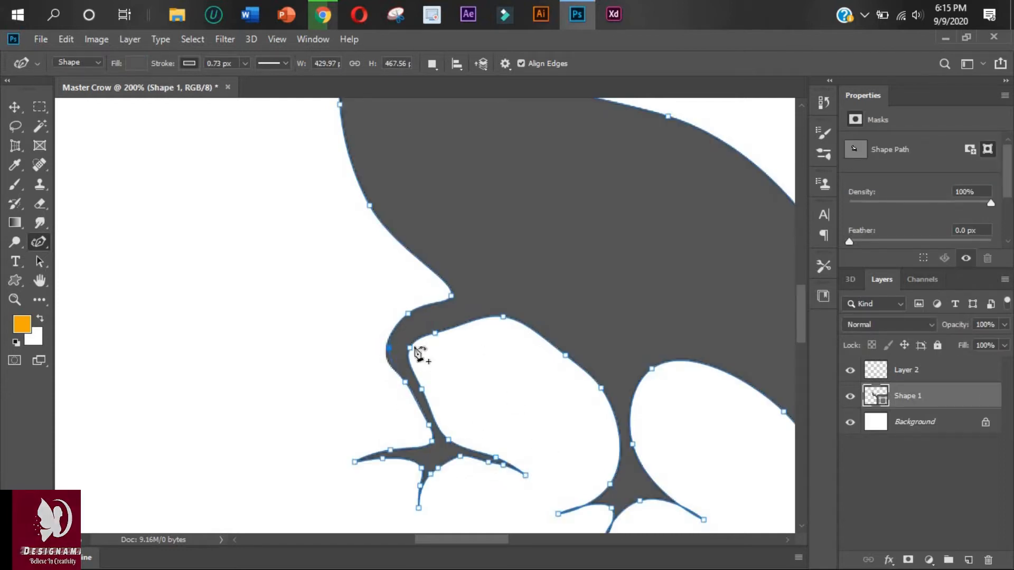
left_click_drag(438, 301, 438, 308)
left_click_drag(408, 314, 409, 326)
left_click_drag(403, 346, 455, 317)
left_click(408, 326)
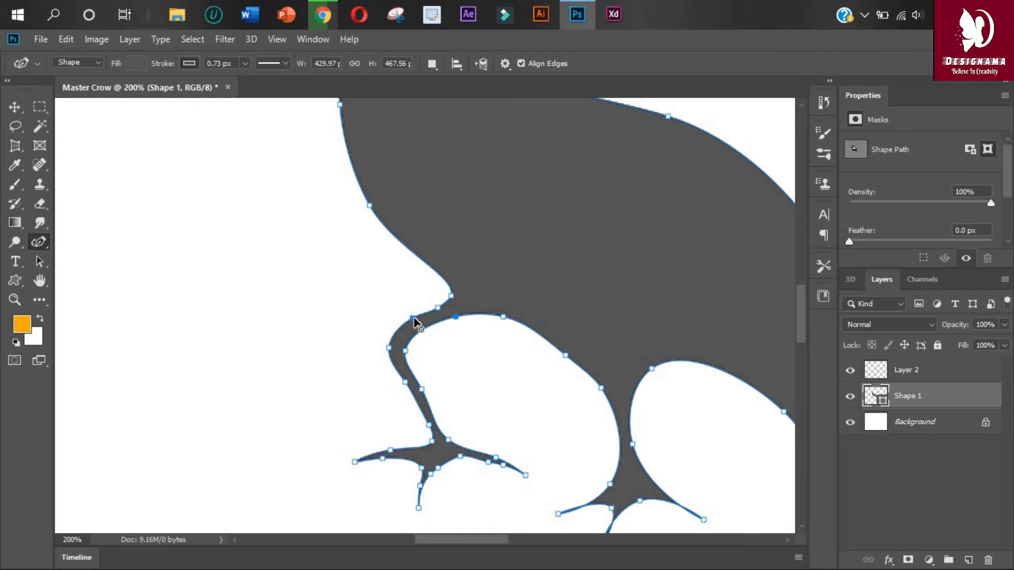
Reshape the bird's head by adjusting the crown and forehead points, and curve the throat in beneath the beak.
scroll(553, 456, "up", 2)
key("ctrl+0")
left_click(14, 108)
key("ctrl+1")
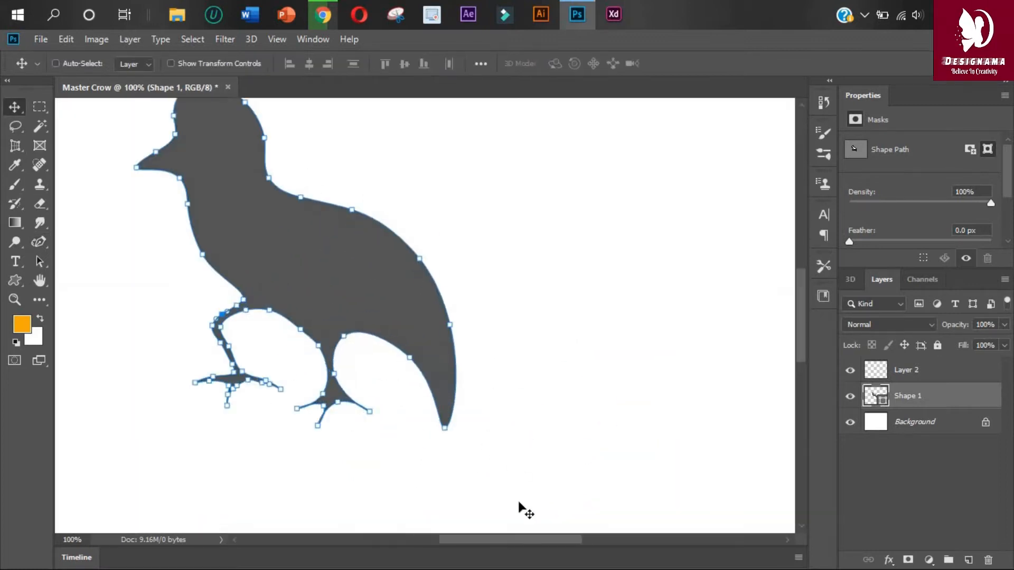
scroll(519, 509, "left", 4)
scroll(519, 510, "up", 3)
left_click(39, 243)
scroll(389, 172, "up", 1)
left_click_drag(370, 167, 380, 160)
left_click_drag(355, 198, 363, 199)
left_click_drag(380, 161, 398, 166)
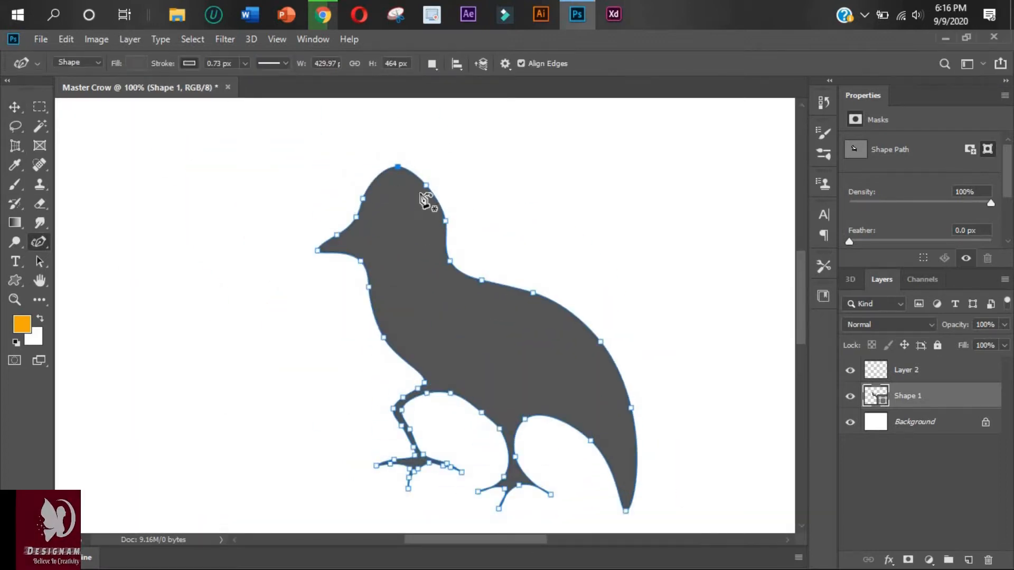
left_click_drag(369, 287, 354, 244)
scroll(412, 353, "up", 1)
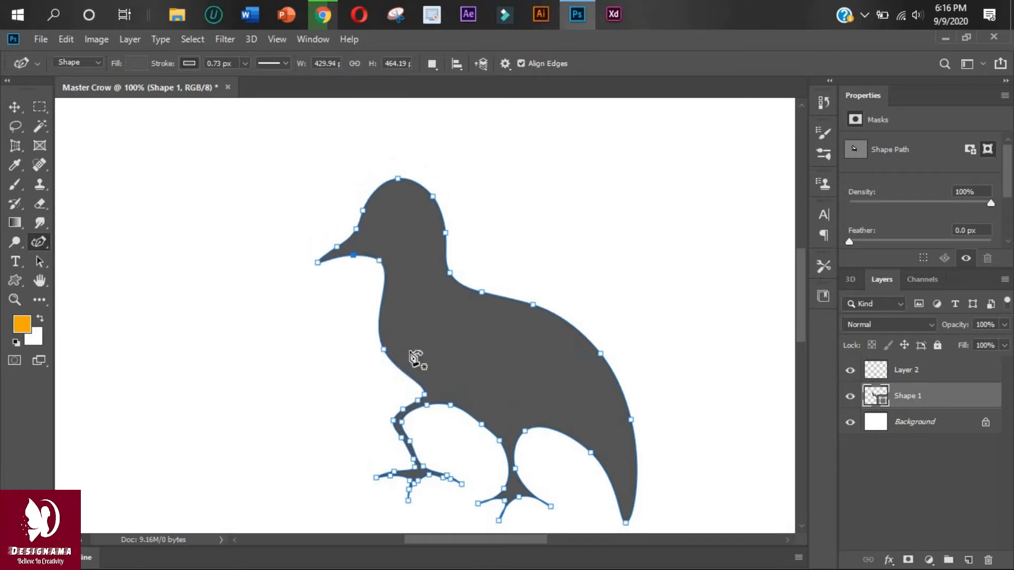
Smooth the bird's chest, belly, back and nape by repositioning their anchor points with the Curvature Pen.
left_click_drag(383, 348, 389, 346)
scroll(581, 407, "down", 4)
left_click_drag(590, 405, 598, 395)
scroll(634, 444, "down", 1)
scroll(687, 402, "up", 2)
left_click_drag(625, 451, 651, 459)
scroll(689, 396, "down", 1)
left_click_drag(601, 307, 586, 306)
left_click_drag(533, 257, 542, 264)
scroll(451, 263, "up", 3)
left_click_drag(450, 262, 444, 273)
Lengthen the bird's tail by pulling its tip down and outward, and adjust the upper tail edge.
scroll(660, 301, "down", 4)
scroll(648, 409, "down", 1)
left_click_drag(644, 396, 661, 444)
left_click_drag(631, 348, 607, 329)
left_click(629, 371)
left_click(15, 109)
Slim the bird's rear leg, curve its toes and refine the knee of the raised front leg.
key("p")
key("ctrl+plus")
scroll(581, 359, "down", 5)
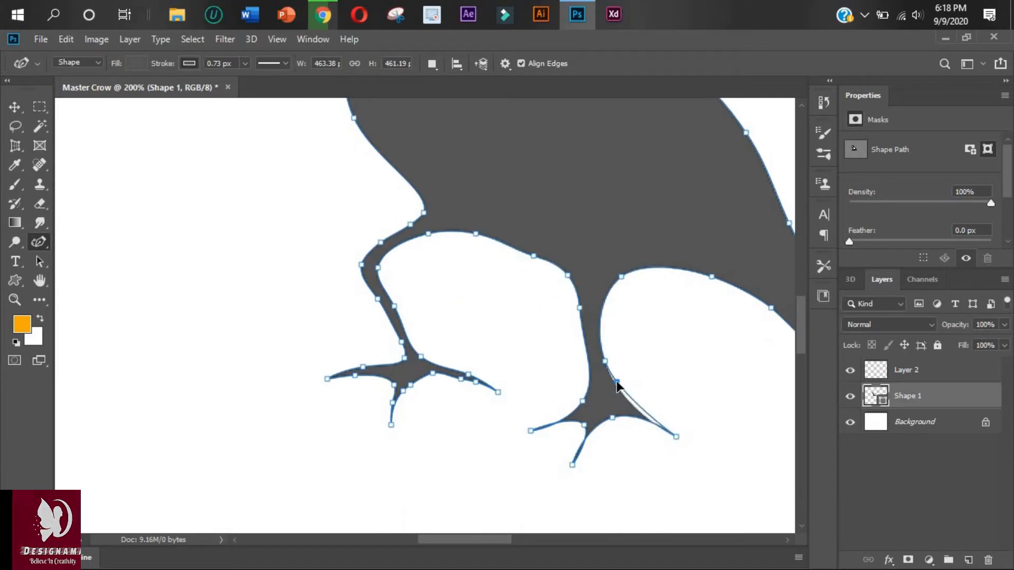
left_click_drag(606, 301, 598, 301)
left_click_drag(605, 362, 603, 369)
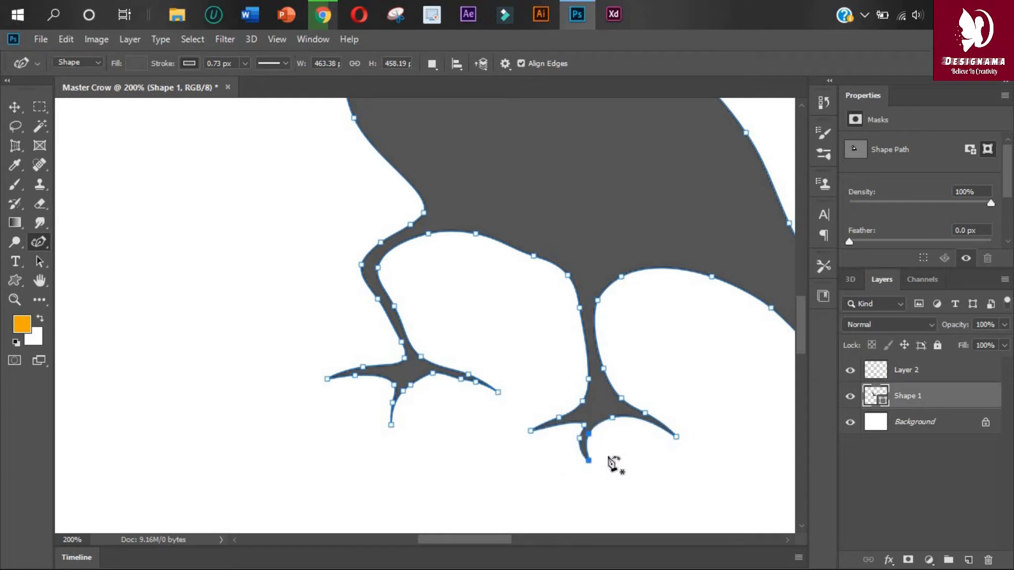
left_click_drag(589, 461, 574, 461)
scroll(717, 480, "up", 1)
mouse_move(622, 434)
left_mouse_down()
mouse_move(594, 377)
mouse_move(605, 432)
left_mouse_up()
scroll(475, 369, "up", 1)
left_click_drag(362, 336, 357, 320)
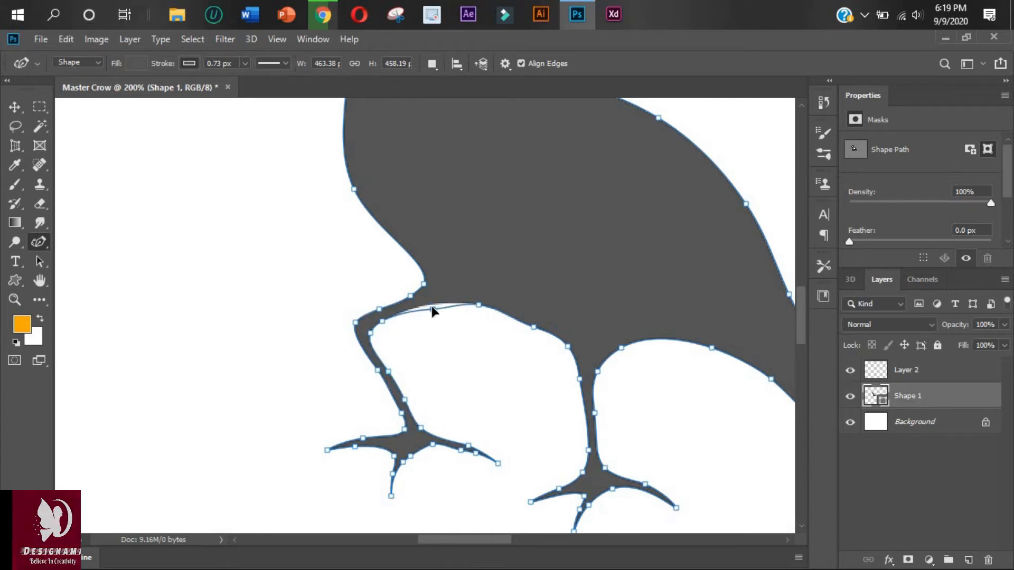
Enlarge the bird shape with Free Transform and position it around the middle of the canvas.
key("ctrl+0")
key("v")
left_click_drag(353, 322, 421, 367)
key("ctrl+t")
left_click_drag(513, 399, 590, 469)
left_click_drag(492, 374, 425, 307)
left_click_drag(524, 402, 569, 444)
key("ctrl+z")
left_click_drag(594, 461, 557, 480)
key("Return")
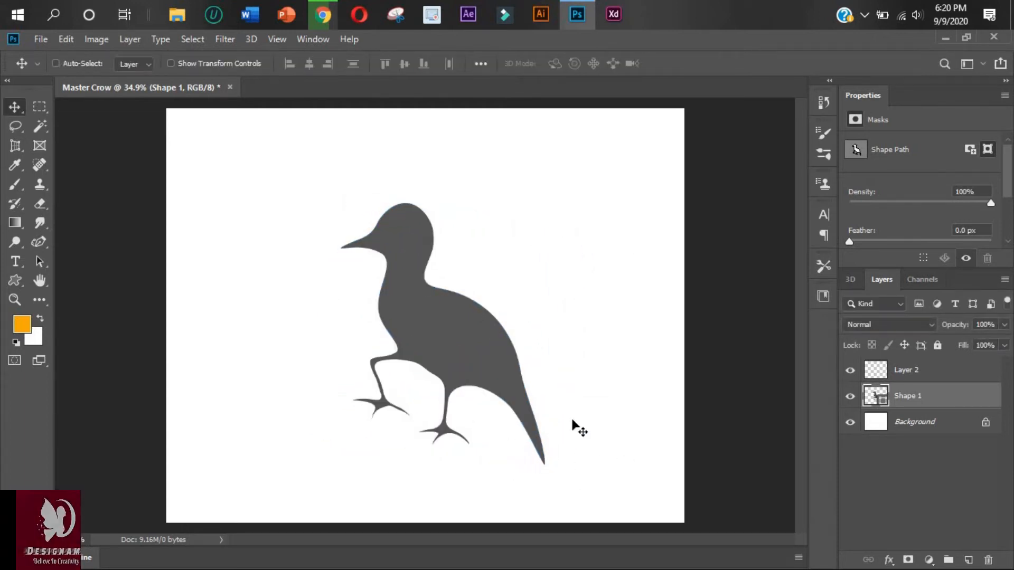
key("ctrl+plus")
right_click(15, 185)
right_click(15, 281)
left_click(56, 336)
left_click_drag(311, 252, 312, 519)
left_click(244, 64)
key("v")
key("Delete")
key("u")
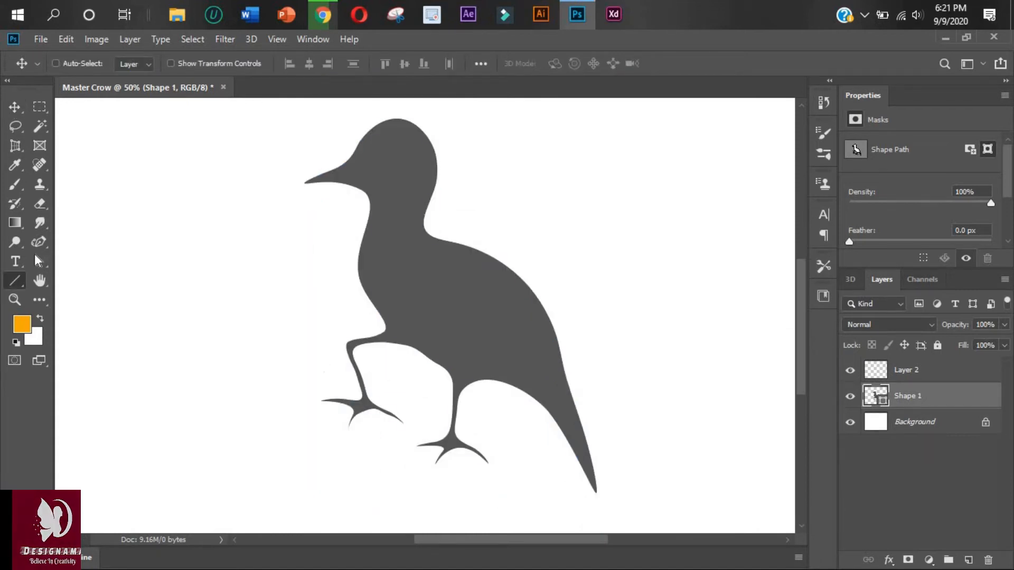
left_click(245, 63)
left_click_drag(237, 81, 287, 81)
left_click_drag(279, 253, 282, 316)
scroll(282, 315, "up", 3)
key("v")
key("Delete")
Draw a vertical rectangle about 11 px wide and 770 px high and place it at the bird's front leg.
right_click(15, 281)
left_click(56, 281)
left_click_drag(289, 209, 294, 495)
key("v")
left_click_drag(305, 317, 361, 317)
scroll(573, 310, "down", 2)
left_click_drag(367, 453, 373, 412)
key("p")
left_click(399, 364)
key("ctrl+1")
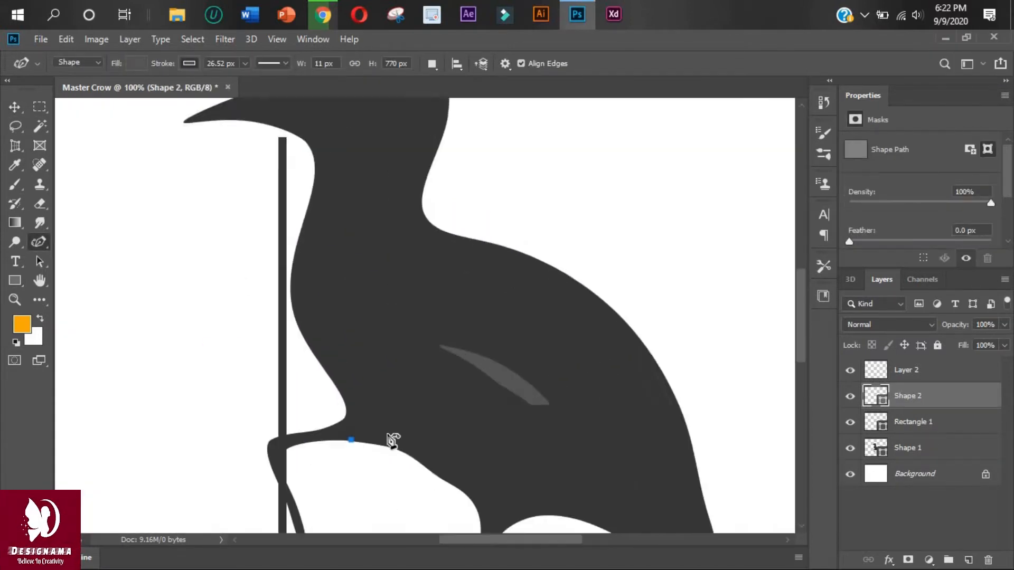
key("ctrl+z")
On the Shape 1 layer, bend the bird's raised front leg into a forward curve around the vertical bar.
scroll(391, 438, "down", 3)
key("alt+[")
left_click(282, 337)
key("ctrl+z")
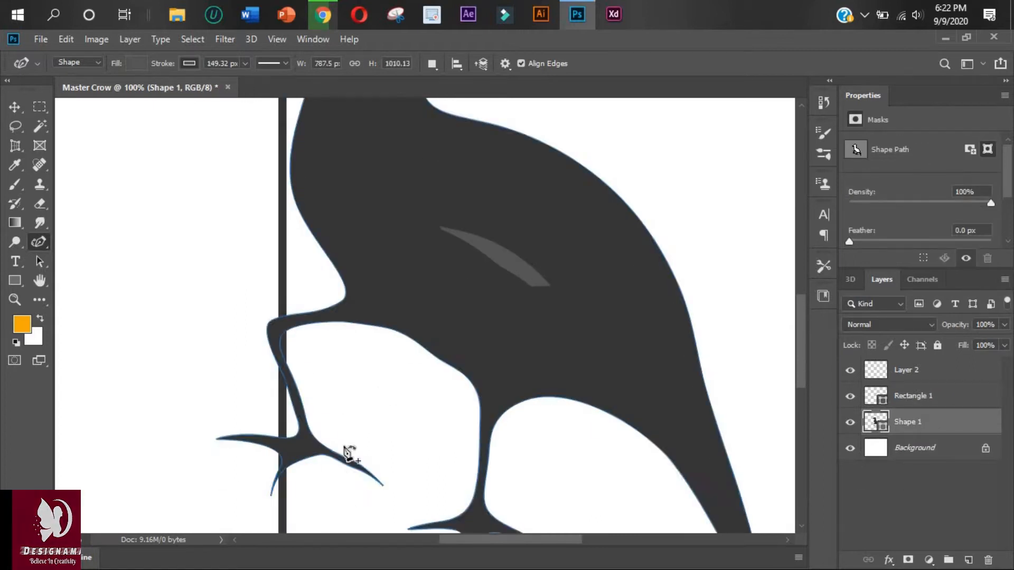
left_click(230, 436)
left_click_drag(283, 377, 264, 358)
left_click_drag(254, 360, 252, 335)
left_click_drag(347, 321, 343, 327)
left_click_drag(296, 418, 280, 393)
left_click(290, 419)
Reshape the front foot's toes, deleting surplus anchor points and shortening the toe nearest the rear leg.
left_click_drag(299, 437, 254, 476)
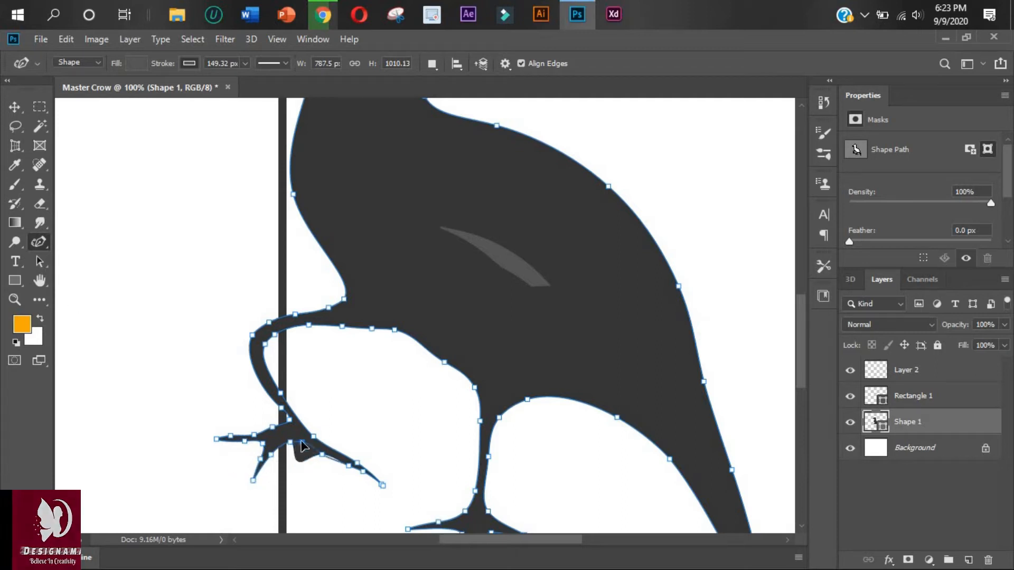
key("Delete")
key("Delete")
key("Delete")
key("Delete")
left_click_drag(381, 485, 334, 457)
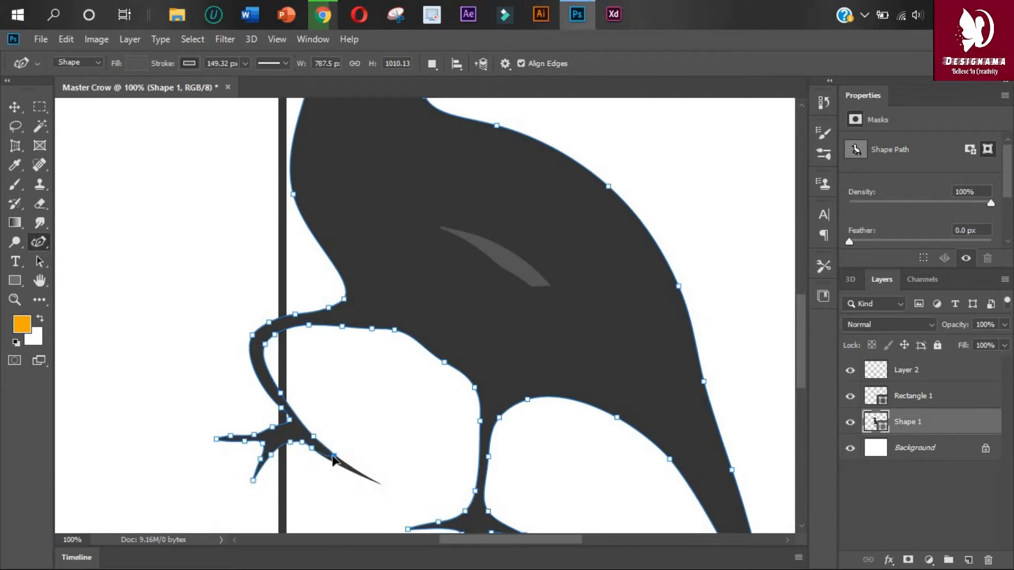
key("v")
key("ctrl+0")
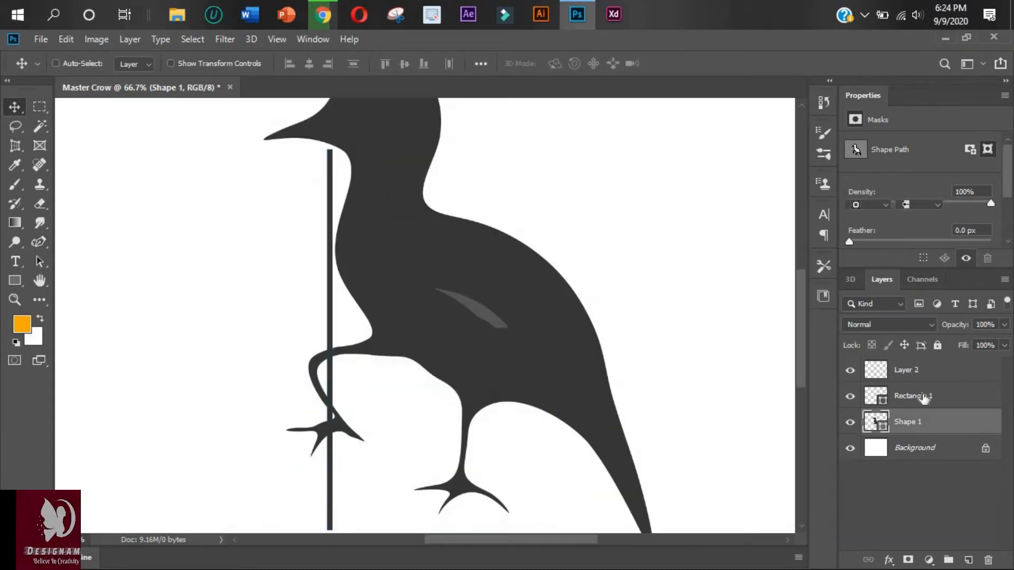
Replace the vertical bar with a new rectangle about 20 px wide and 580 px high in front of the bird.
key("Delete")
right_click(15, 280)
left_click(69, 229)
left_click_drag(288, 259, 298, 372)
scroll(298, 372, "up", 3)
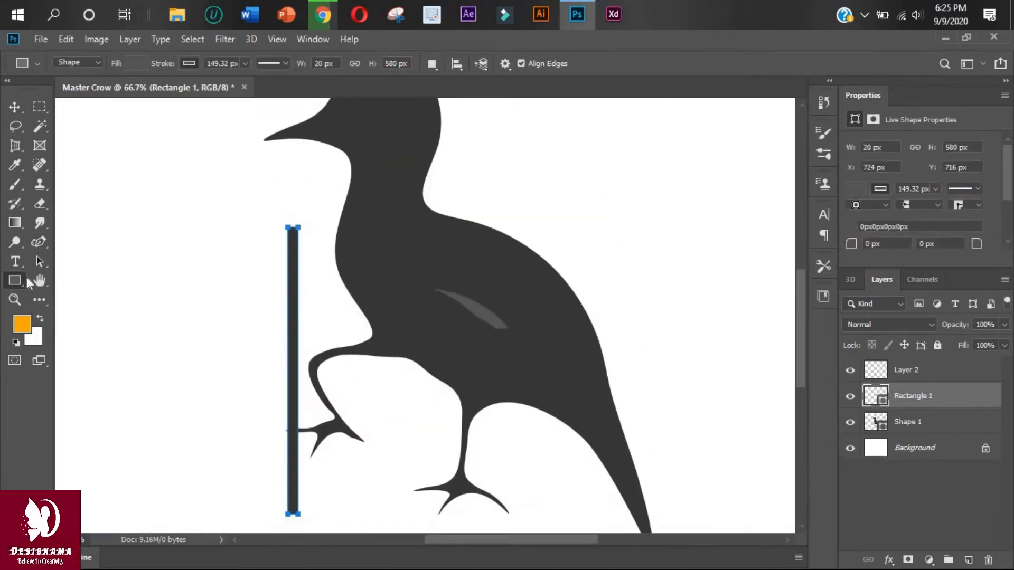
Draw a rounded rectangle about 136 px wide and 18 px high extending forward from the top of the vertical bar.
right_click(15, 280)
left_click(80, 294)
left_click_drag(218, 224, 285, 231)
key("p")
key("ctrl+plus")
key("ctrl+plus")
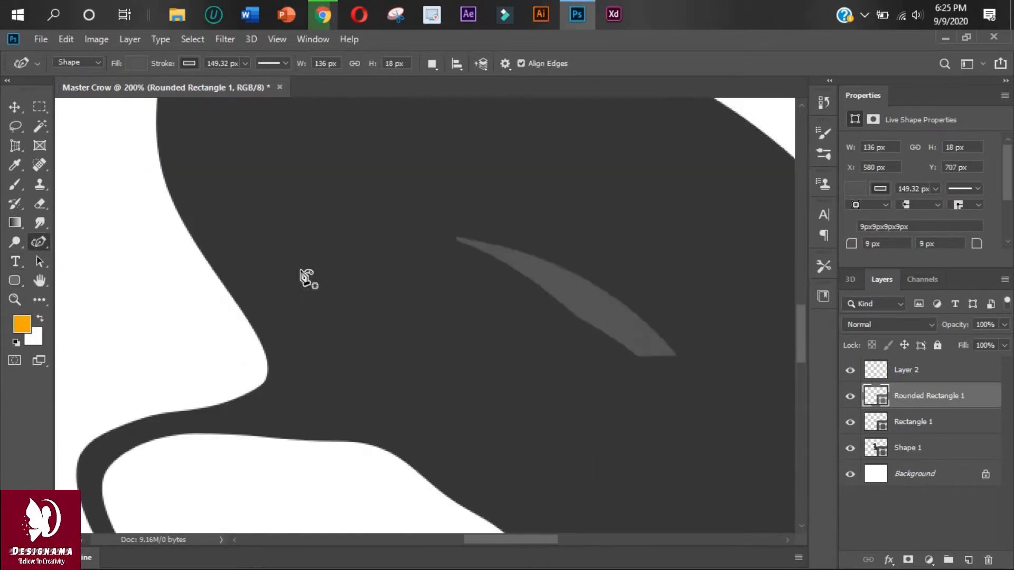
left_click_drag(296, 294, 675, 265)
key("v")
Convert the rounded rectangle to a regular path and bend it into an arched cane handle with the Curvature Pen.
left_click_drag(550, 265, 617, 170)
left_click(39, 242)
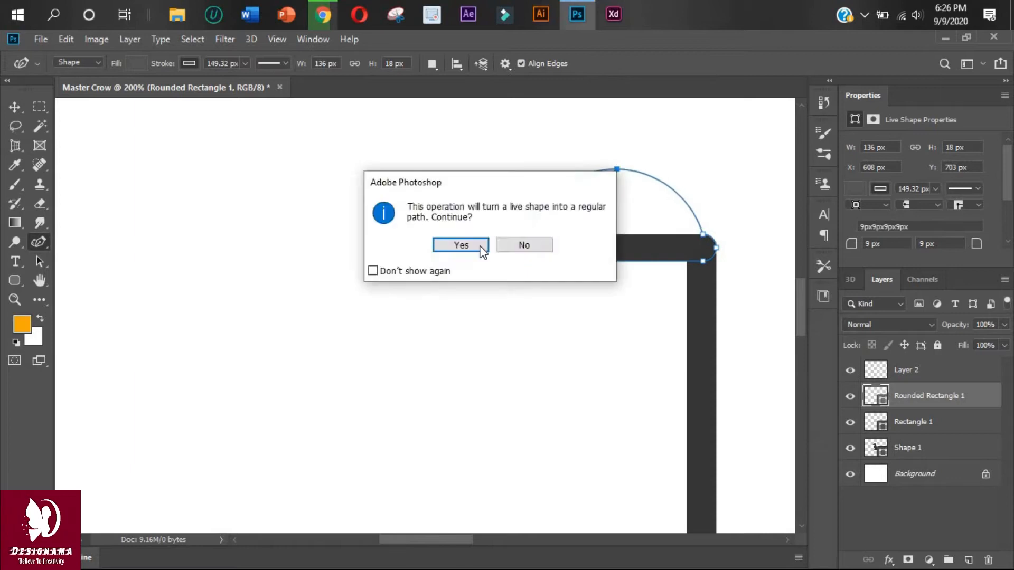
left_click(461, 245)
left_click(709, 224)
key("ctrl+z")
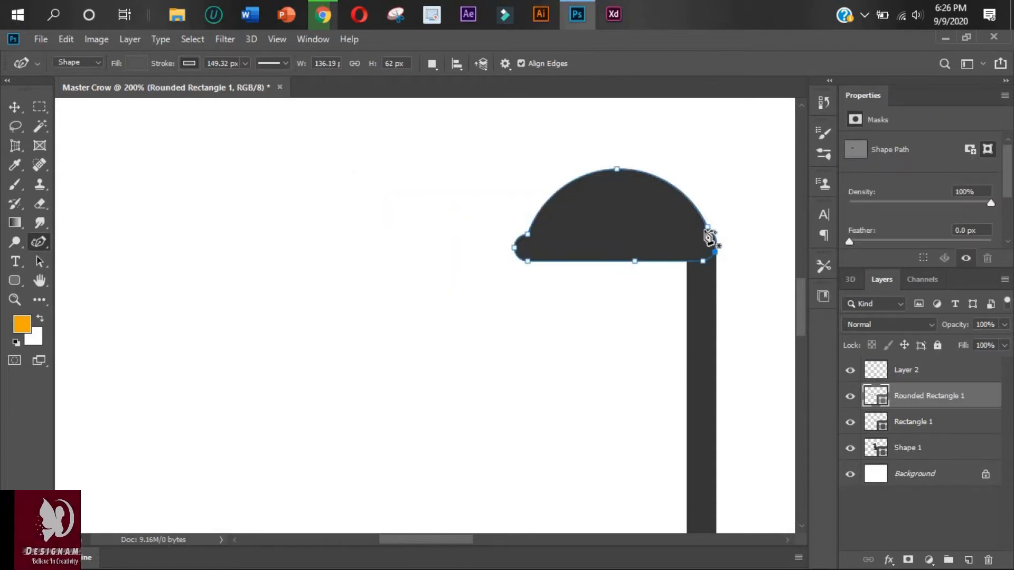
left_click_drag(616, 197, 618, 199)
left_click_drag(703, 261, 689, 258)
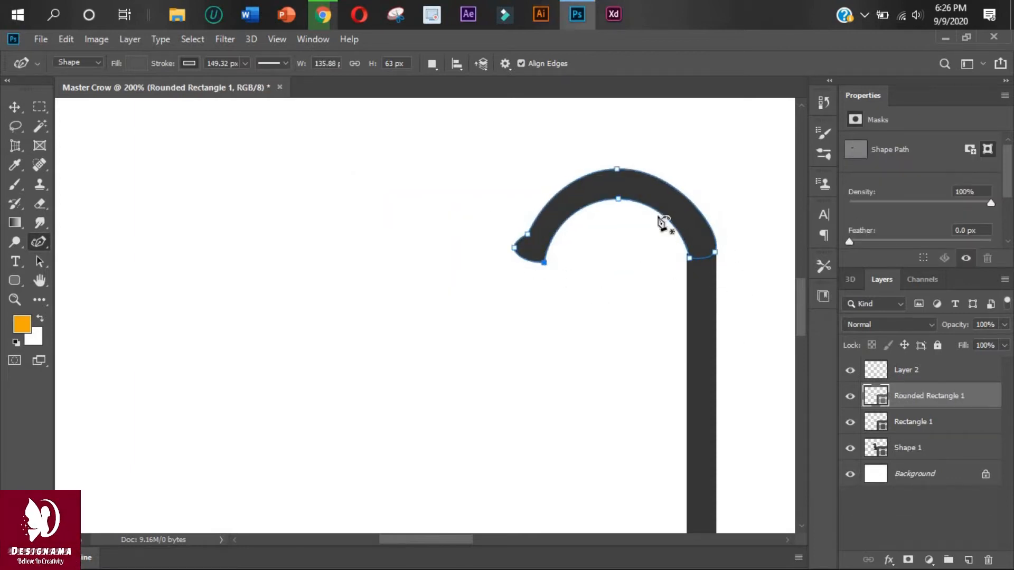
left_click(14, 110)
left_click_drag(551, 227, 425, 235)
key("ctrl+z")
Refine the anchor points at both ends of the cane handle and lower it slightly onto the bar.
key("p")
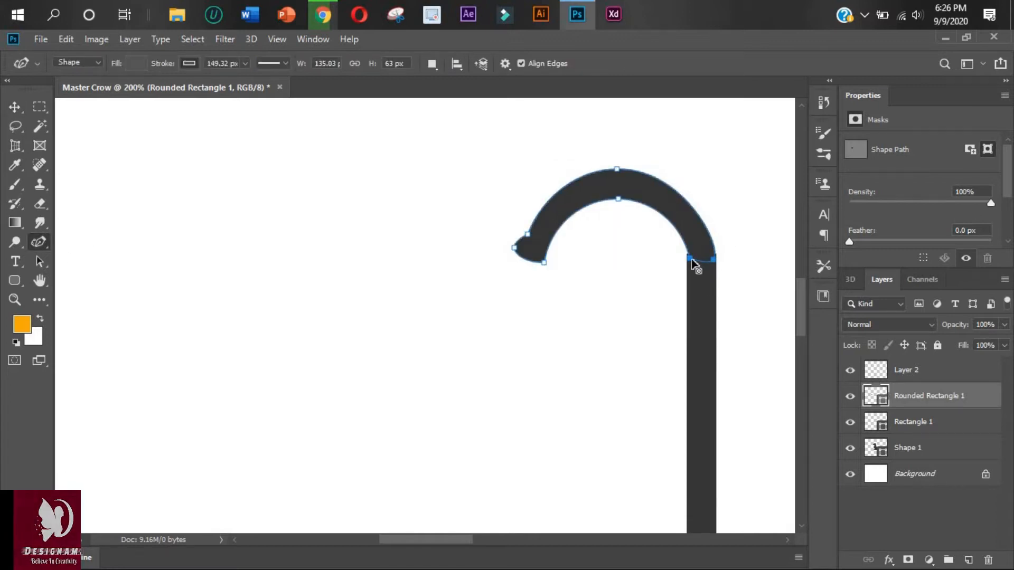
left_click(548, 243)
left_click_drag(544, 263, 546, 262)
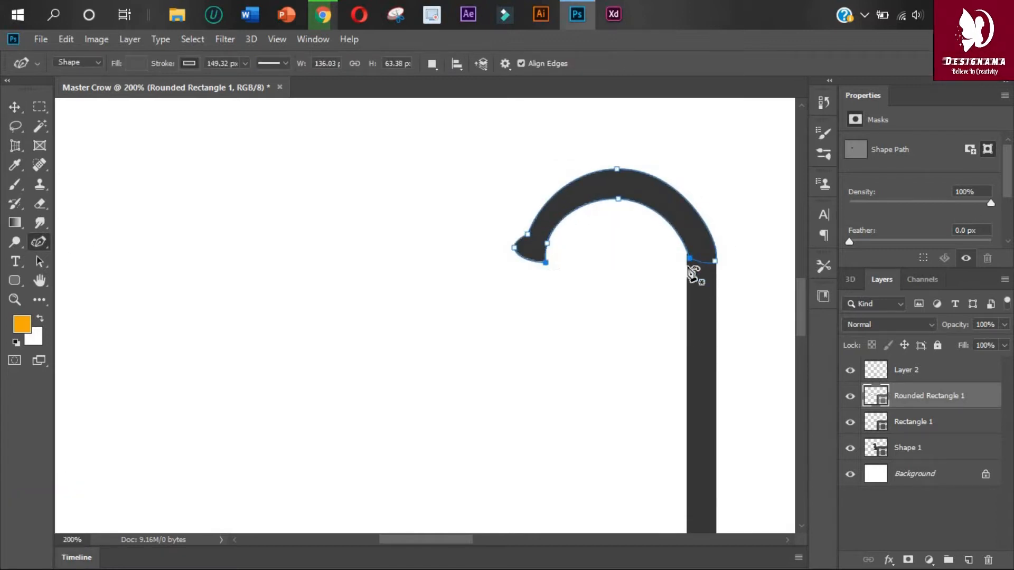
left_click(14, 110)
left_click_drag(482, 166, 482, 172)
Extend the handle's lower end down over the bar and rotate the handle slightly to line up with it.
key("ctrl+t")
key("Return")
key("p")
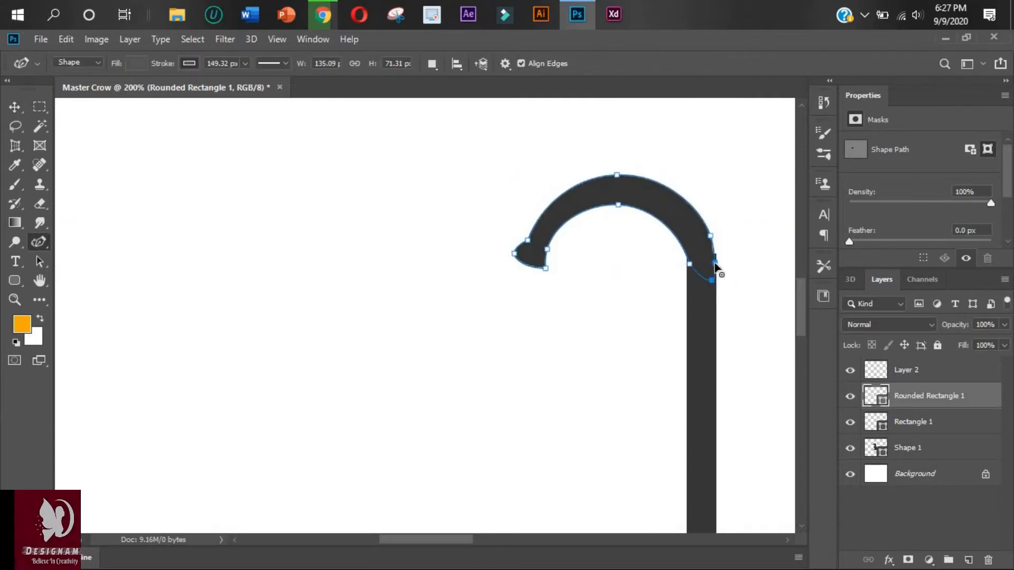
left_click(690, 266)
key("v")
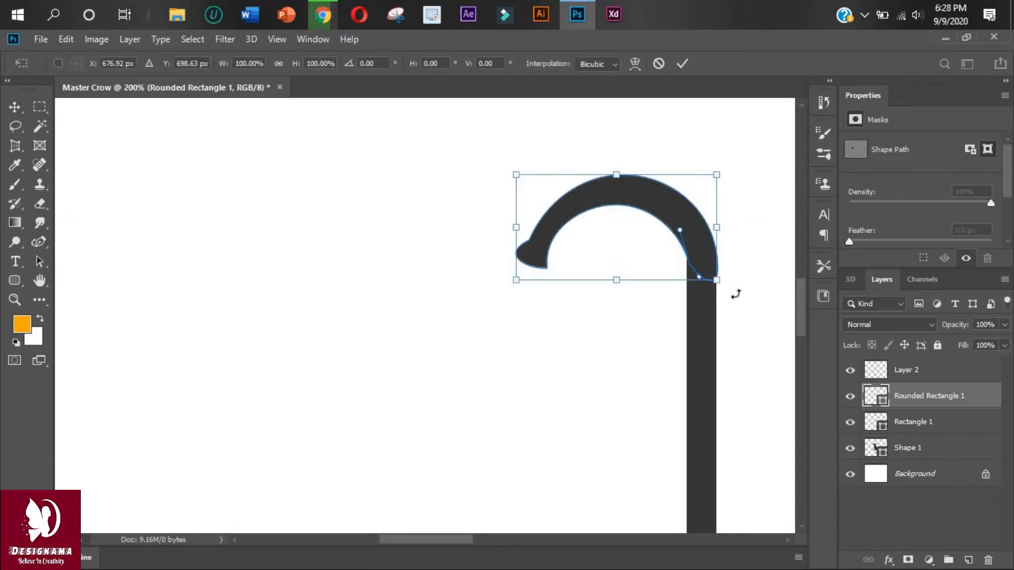
mouse_move(736, 294)
left_mouse_down()
mouse_move(716, 285)
mouse_move(745, 290)
left_mouse_up()
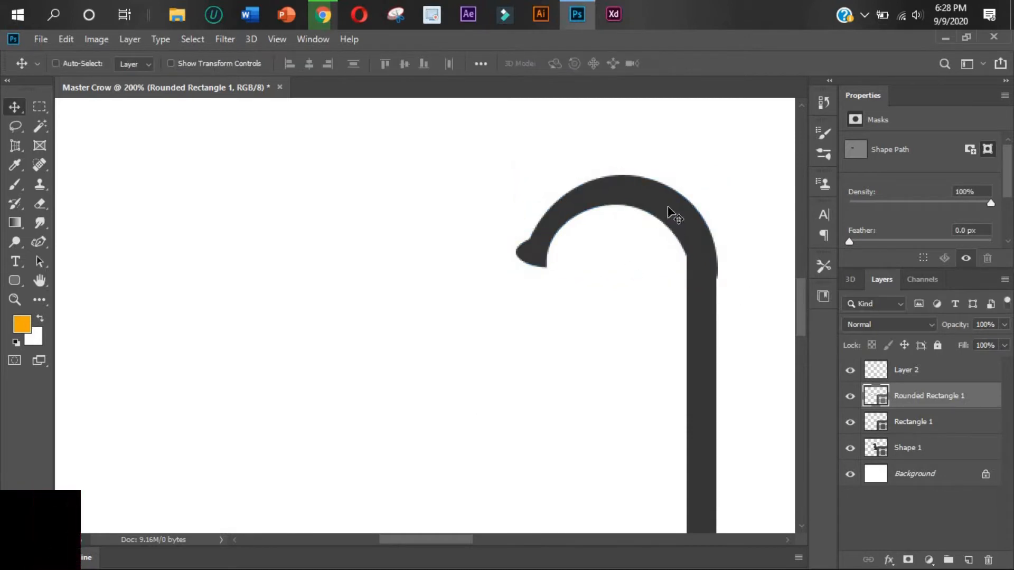
Align the handle's outer edge with the side of the bar by adjusting its path.
left_click(38, 242)
key("ctrl+plus")
scroll(729, 435, "right", 5)
scroll(476, 317, "up", 2)
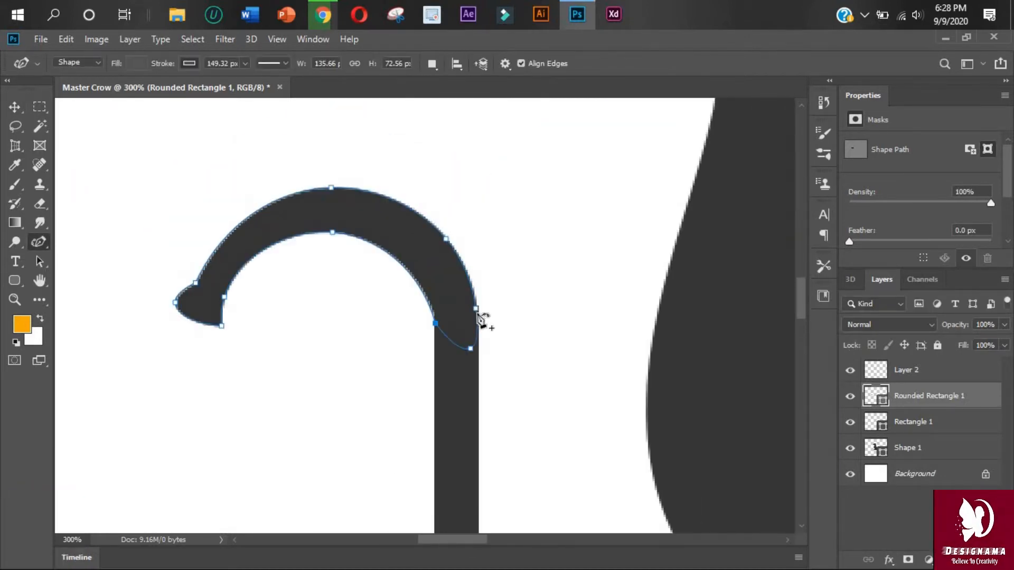
key("v")
key("ctrl+0")
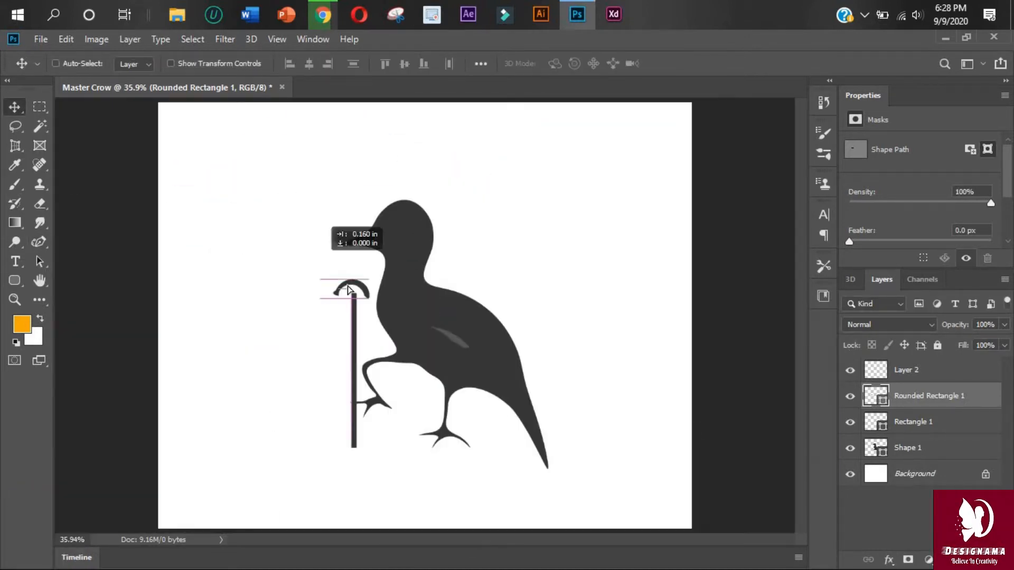
Group the Rounded Rectangle 1 and Rectangle 1 layers and name the group lathi.
left_click(933, 397)
right_click(933, 397)
left_click(914, 423, "shift")
right_click(914, 425)
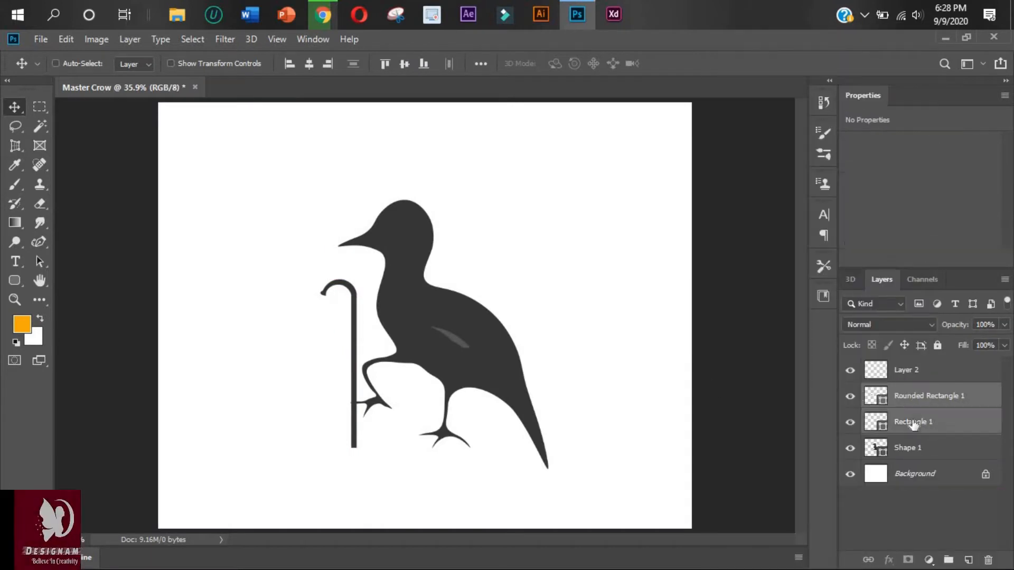
left_click(740, 135)
key("Return")
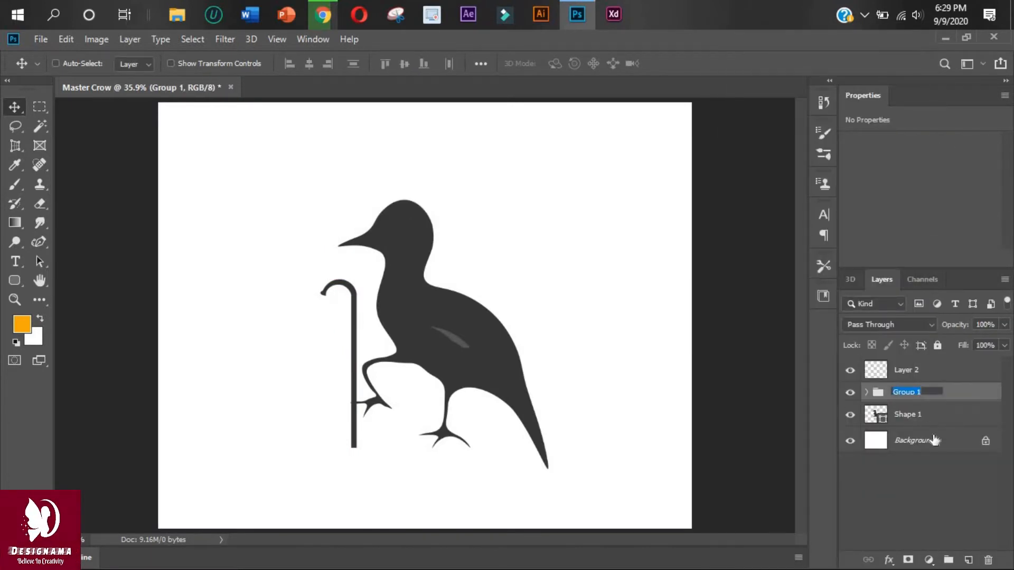
Transform the lathi group and position the cane in front of the bird.
left_click_drag(352, 297, 304, 303)
mouse_move(305, 385)
left_mouse_down()
mouse_move(367, 418)
mouse_move(300, 393)
left_mouse_up()
key("ctrl+t")
left_click_drag(284, 458, 286, 419)
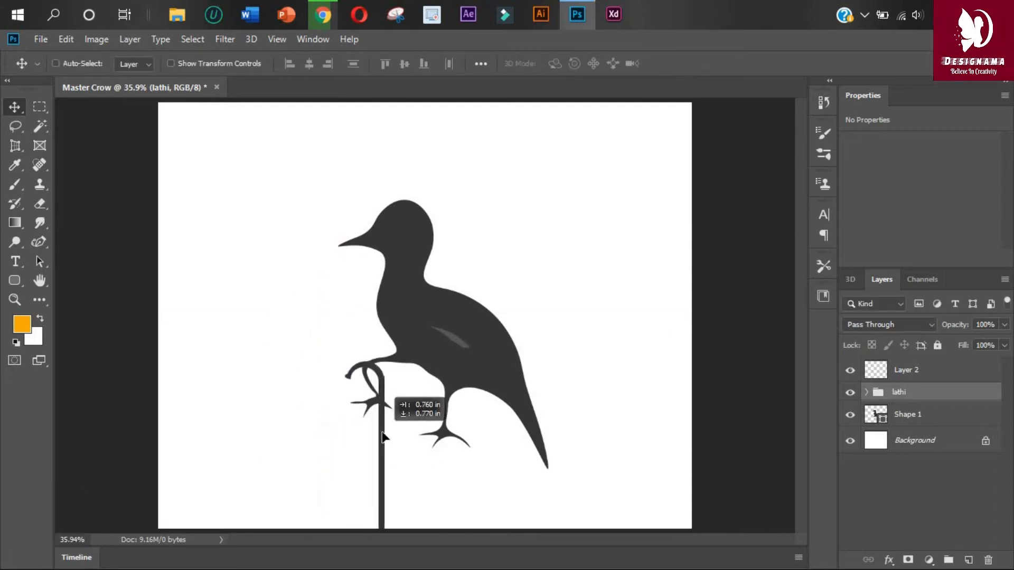
left_click_drag(382, 432, 322, 327)
key("p")
key("ctrl+plus")
key("ctrl+plus")
key("v")
key("p")
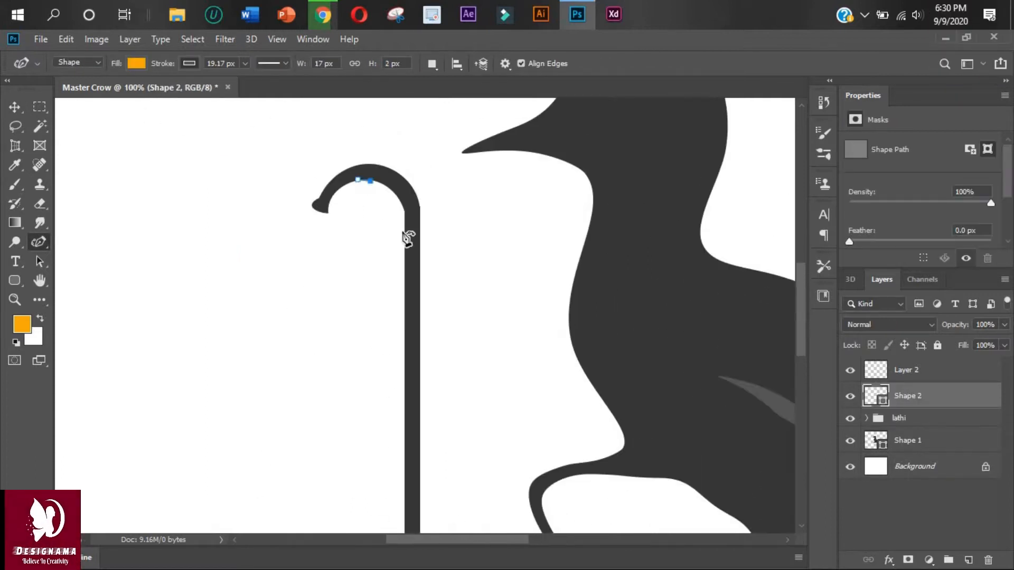
key("ctrl+z")
key("ctrl+z")
Move the lathi group slightly to the left, farther from the bird.
left_click(14, 107)
left_click_drag(374, 167, 356, 167)
left_click(353, 166)
left_click(46, 242)
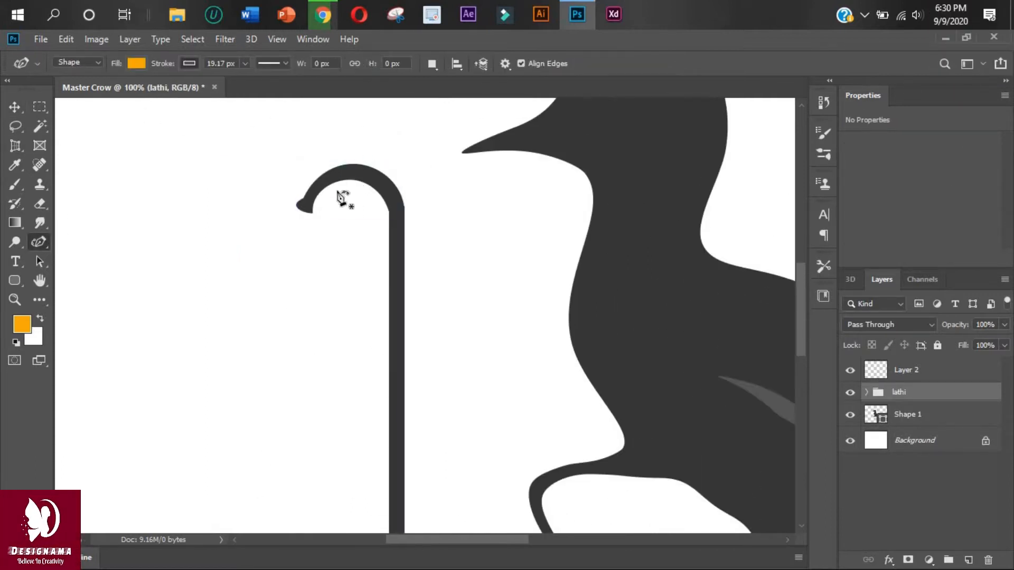
Expand the lathi group and examine the path of the Rounded Rectangle 1 handle.
key("ctrl+plus")
left_click(866, 393)
left_click(867, 392)
key("v")
left_click(866, 393)
left_click(900, 417)
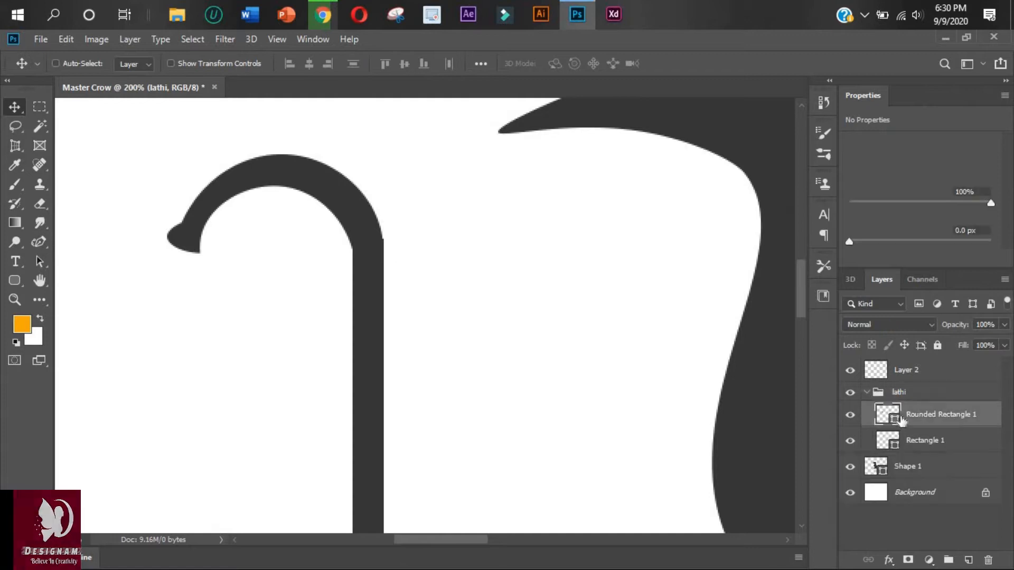
left_click(39, 242)
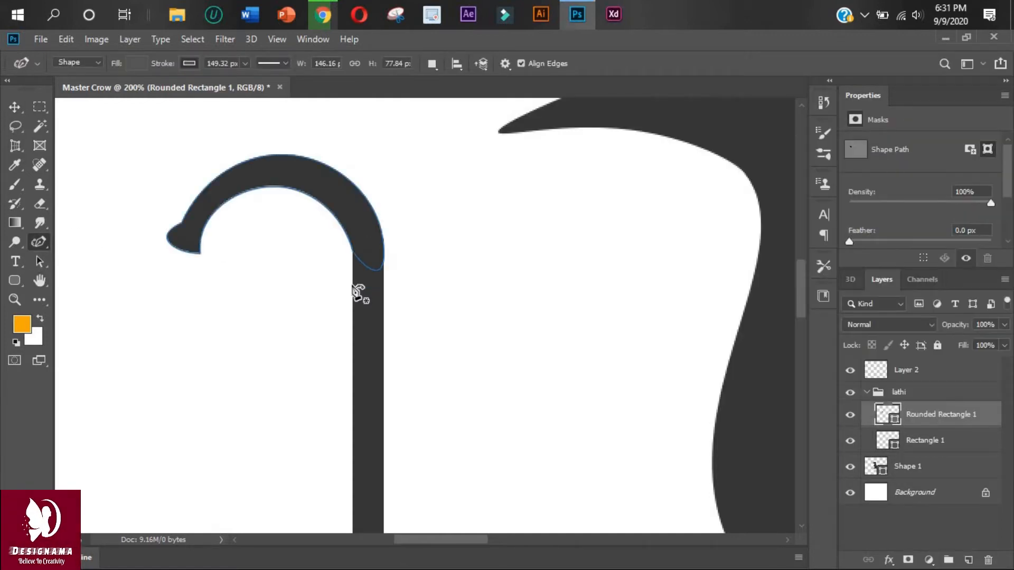
left_click(15, 107)
key("ctrl+0")
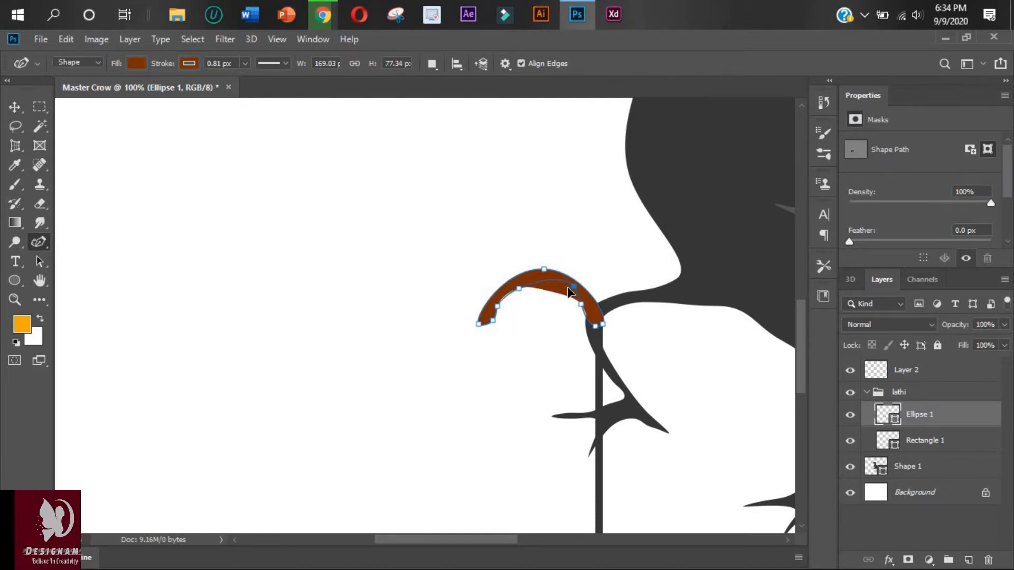
Move the brown Ellipse 1 handle to the left, clear of the bird's raised leg.
key("v")
scroll(652, 376, "down", 3)
scroll(634, 402, "up", 3)
scroll(591, 459, "down", 2)
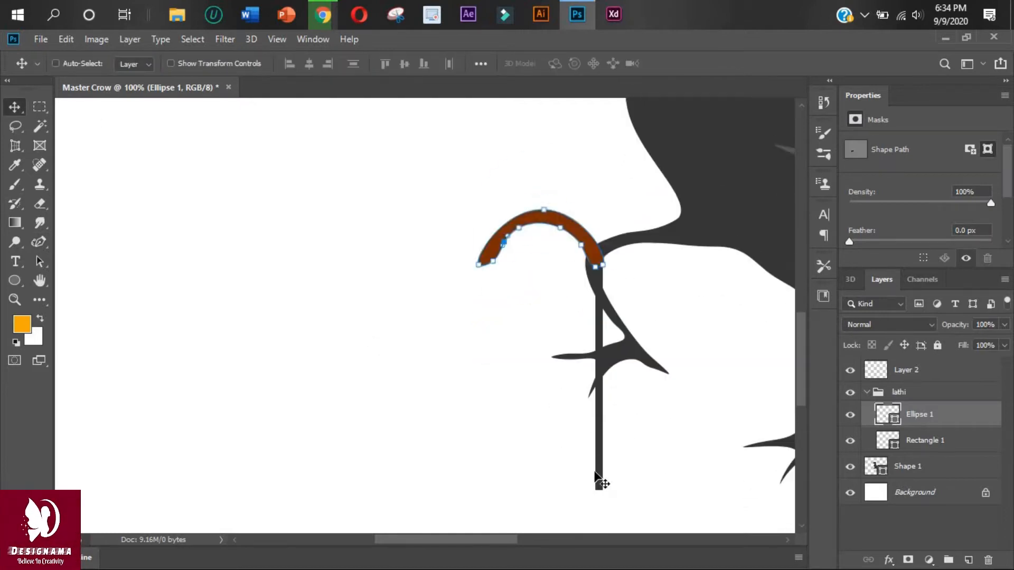
left_click_drag(575, 479, 533, 465)
Delete the cane's old Rectangle 1 bar and add a new layer in the lathi group.
left_click(908, 446)
key("Delete")
left_click(969, 560)
Try to draw a brown-filled cane bar of 14 by 290 px below the handle's end.
key("u")
left_click_drag(552, 250, 563, 467)
left_click(137, 63)
left_click(81, 266)
key("v")
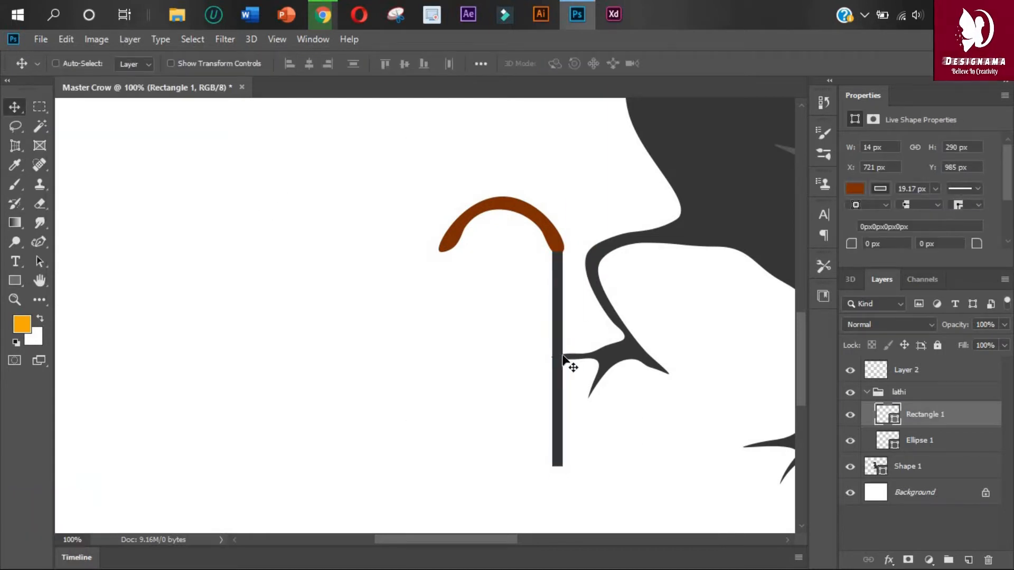
key("ctrl+z")
key("u")
left_click_drag(372, 301, 376, 379)
key("ctrl+z")
key("ctrl+z")
key("ctrl+shift+z")
Draw a brown rectangle about 44 by 291 px, narrow it into a bar and place it under the handle's end.
left_click_drag(516, 262, 549, 479)
left_click(14, 107)
key("ctrl+t")
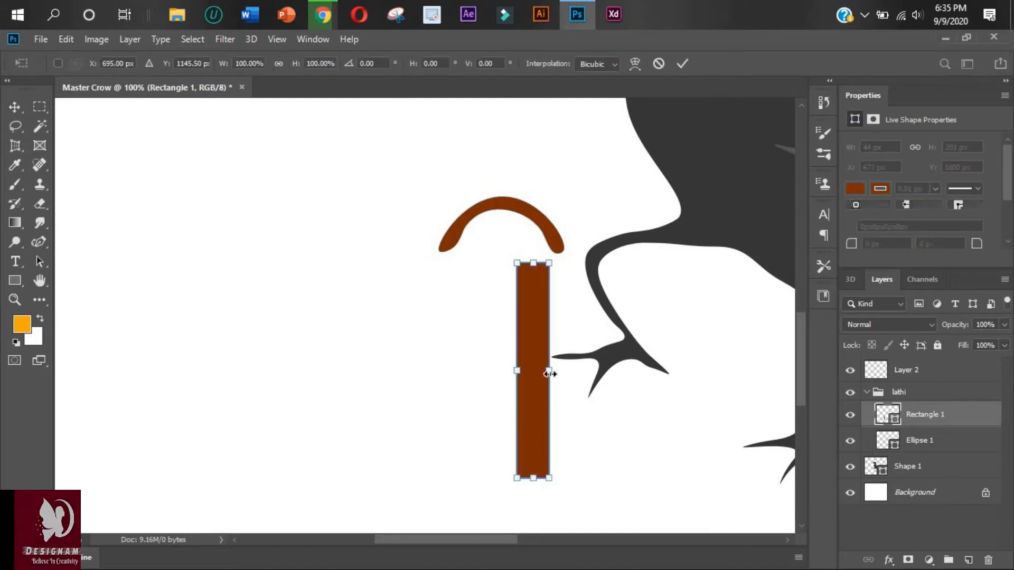
left_click_drag(549, 370, 526, 370)
left_click_drag(564, 458, 602, 441)
Widen the cane's bar to 18 px so that it matches the end of the handle.
key("ctrl+t")
left_click_drag(554, 354, 552, 353)
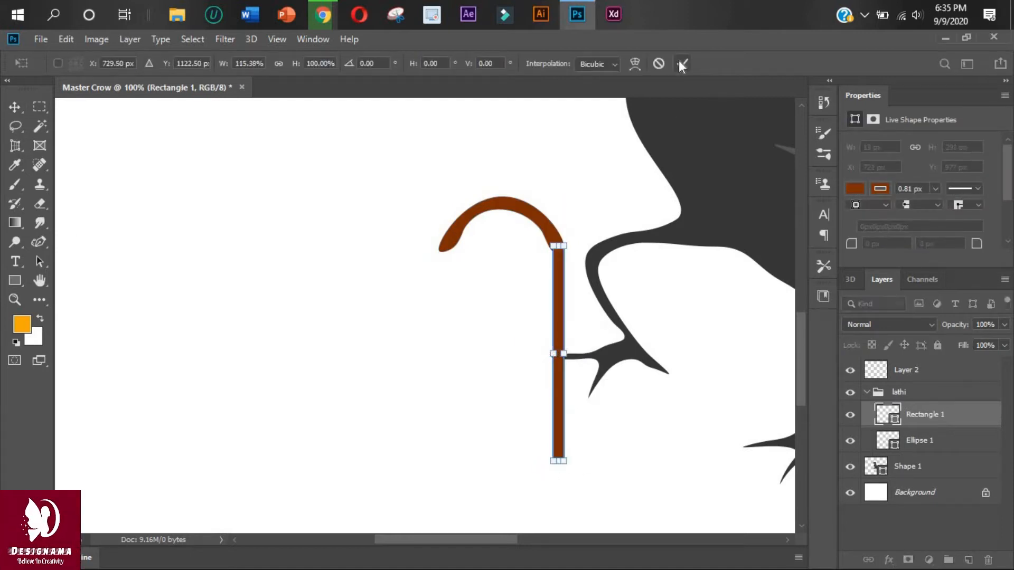
left_click(681, 63)
key("p")
key("ctrl+plus")
left_click(16, 108)
key("ctrl+t")
left_click_drag(681, 335, 676, 335)
key("Return")
Reshape the Ellipse 1 handle's path to even out its inner curve, round its free end and thicken the arch.
scroll(565, 211, "up", 6)
left_click(920, 440)
key("p")
scroll(633, 207, "up", 1)
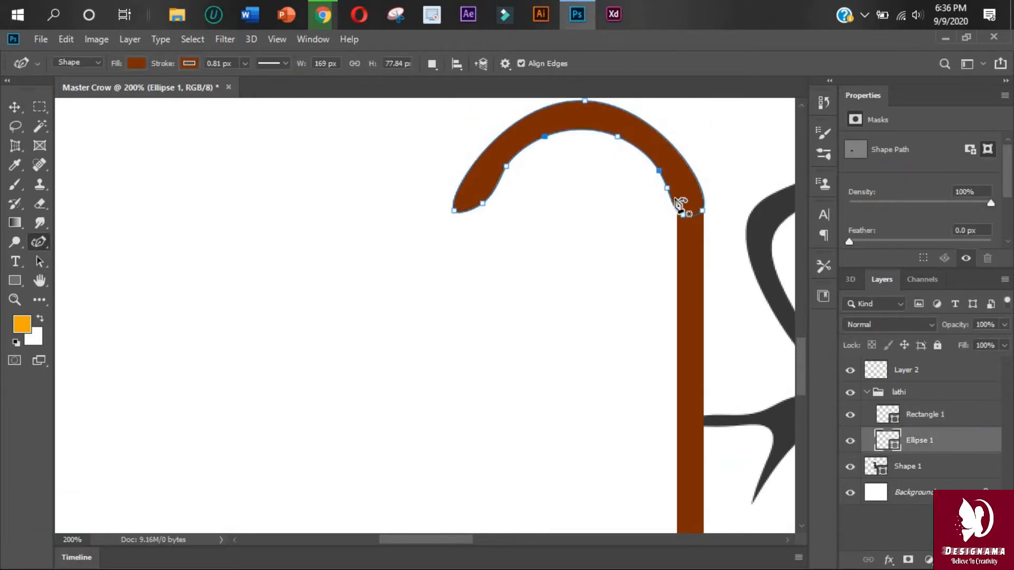
left_click_drag(497, 188, 490, 191)
left_click_drag(482, 204, 481, 211)
left_click_drag(617, 137, 607, 138)
left_click_drag(658, 170, 641, 160)
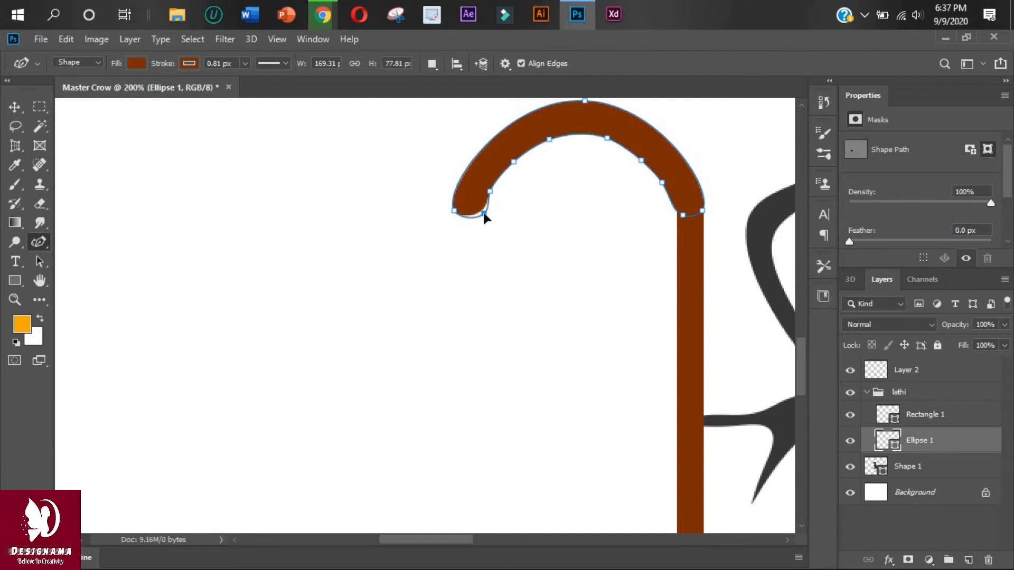
scroll(245, 118, "up", 2)
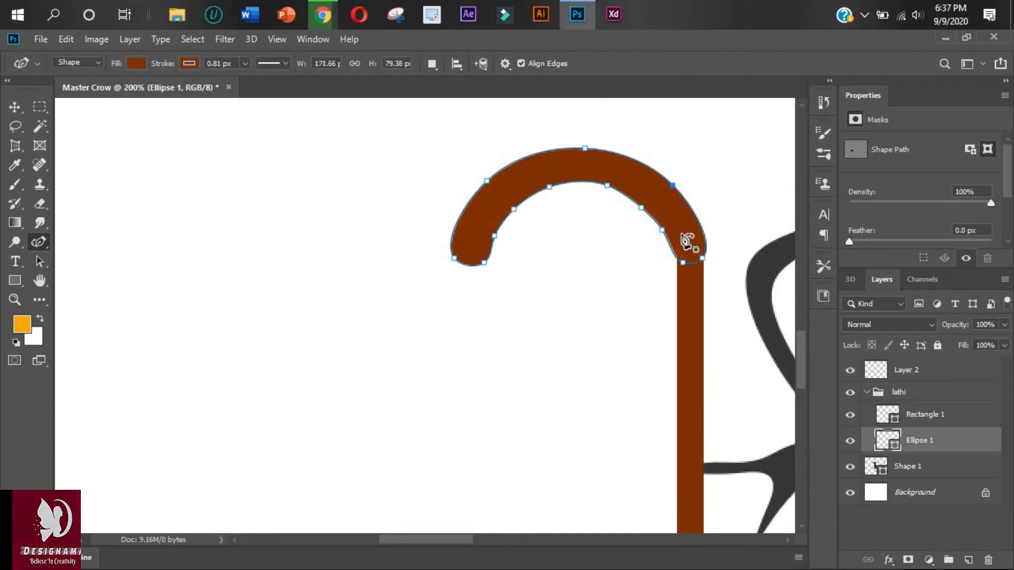
key("v")
key("ctrl+t")
left_click(480, 254)
Adjust the Rectangle 1 path so the bar's upper end meets the handle and its inner edge runs smoothly.
left_click(681, 387, "ctrl")
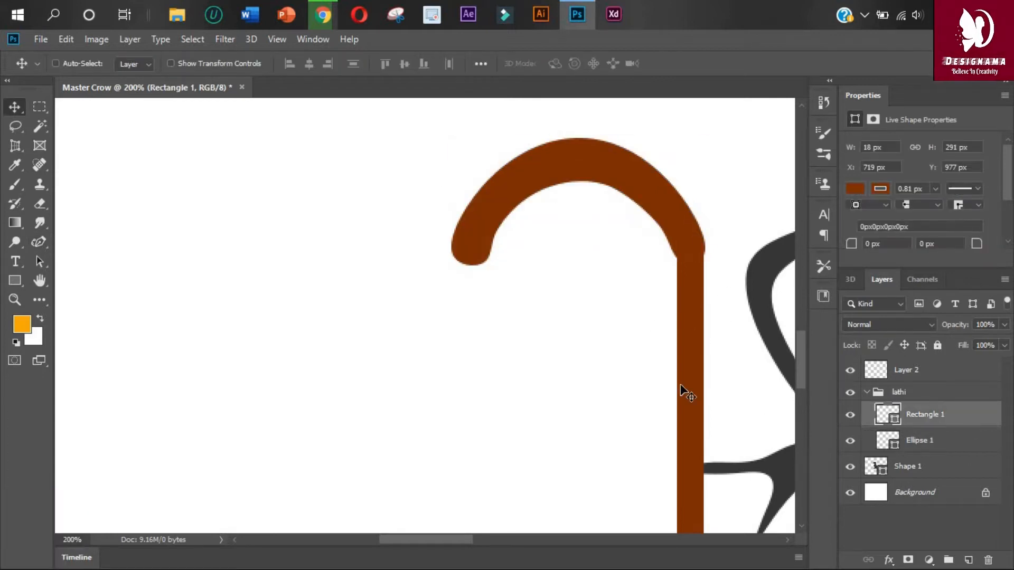
key("p")
left_click(677, 324)
left_click_drag(677, 247, 673, 254)
left_click_drag(704, 247, 704, 249)
scroll(691, 208, "down", 5)
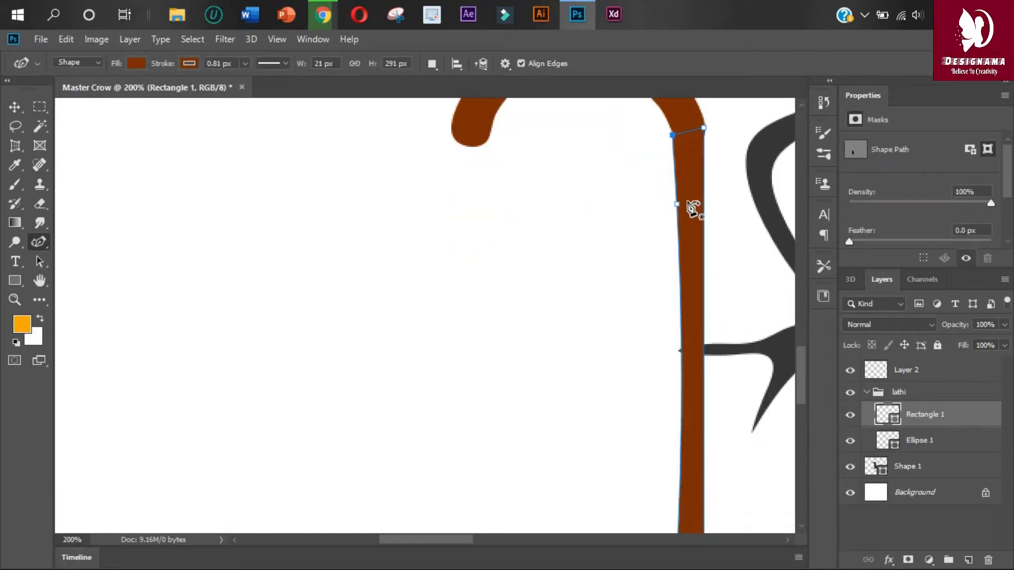
left_click_drag(681, 350, 675, 364)
scroll(718, 391, "up", 1)
mouse_move(673, 158)
left_mouse_down()
mouse_move(679, 164)
mouse_move(674, 152)
left_mouse_up()
Flare the lower end of the cane's bar by spreading its bottom path points.
scroll(736, 280, "down", 5)
left_click_drag(677, 452, 711, 452)
left_click_drag(708, 318, 702, 317)
scroll(702, 314, "up", 3)
scroll(669, 344, "down", 3)
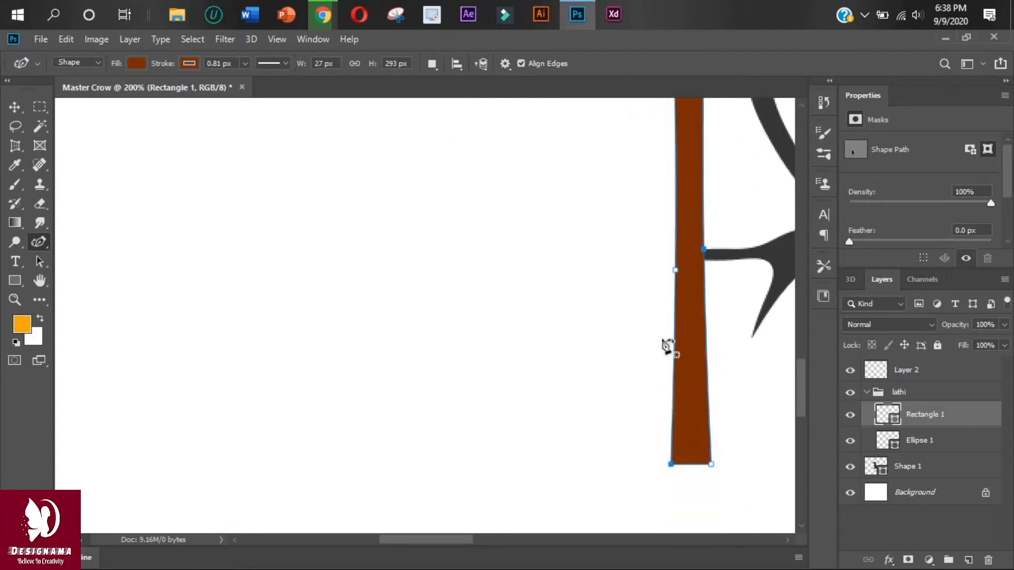
Collapse the lathi group and move the whole cane slightly right and down.
key("v")
key("ctrl+0")
left_click(893, 394)
left_click(867, 392)
left_click_drag(361, 435, 390, 445)
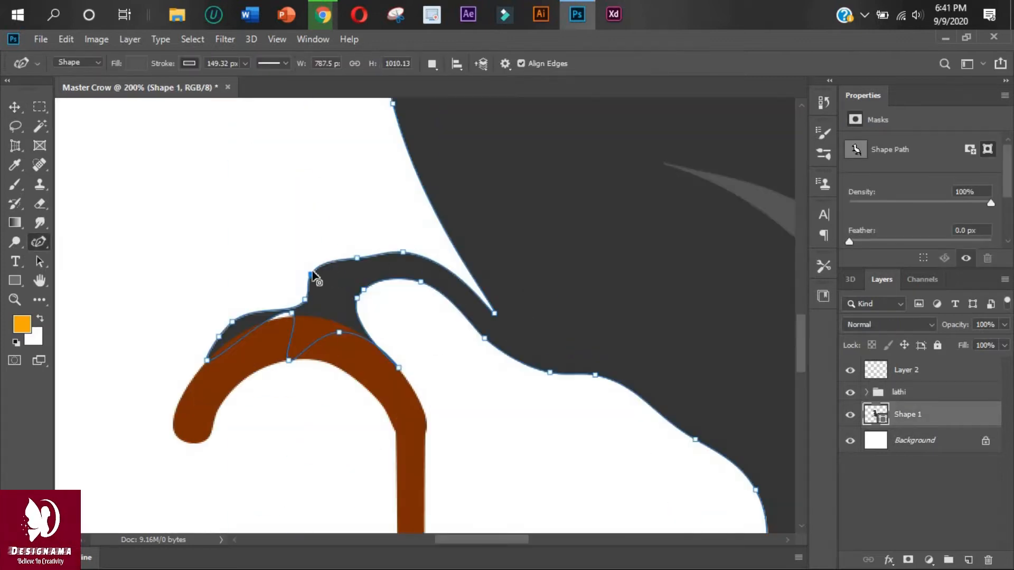
Reshape the Shape 1 path where the raised foot grips the cane handle.
scroll(295, 326, "up", 1)
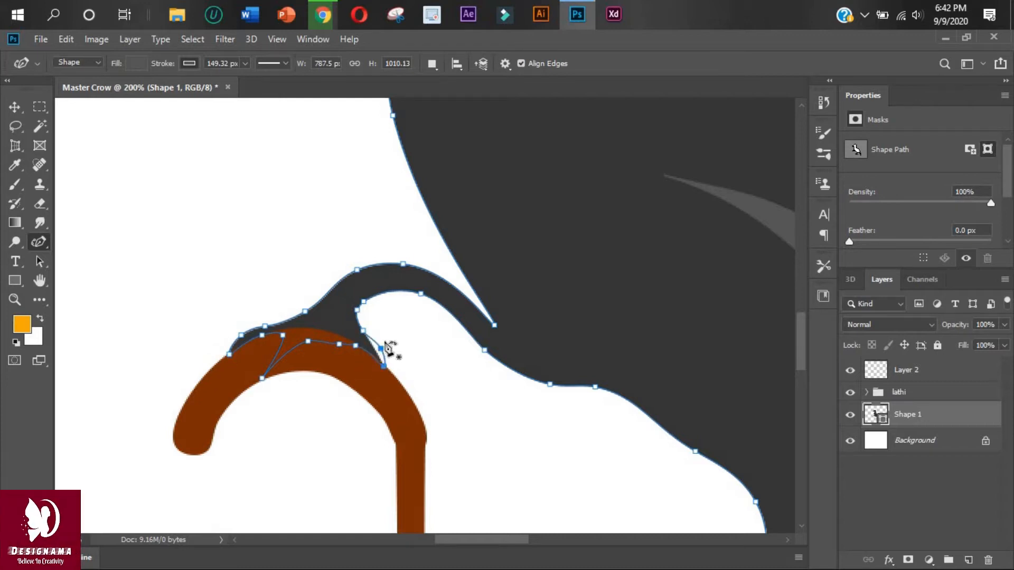
left_click_drag(337, 314, 328, 319)
left_click_drag(364, 302, 374, 271)
Slim the bird's raised leg and adjust its junction with the belly on the Shape 1 path.
key("ctrl+0")
key("ctrl+plus")
key("ctrl+plus")
left_click_drag(368, 298, 347, 276)
left_click_drag(328, 275, 328, 279)
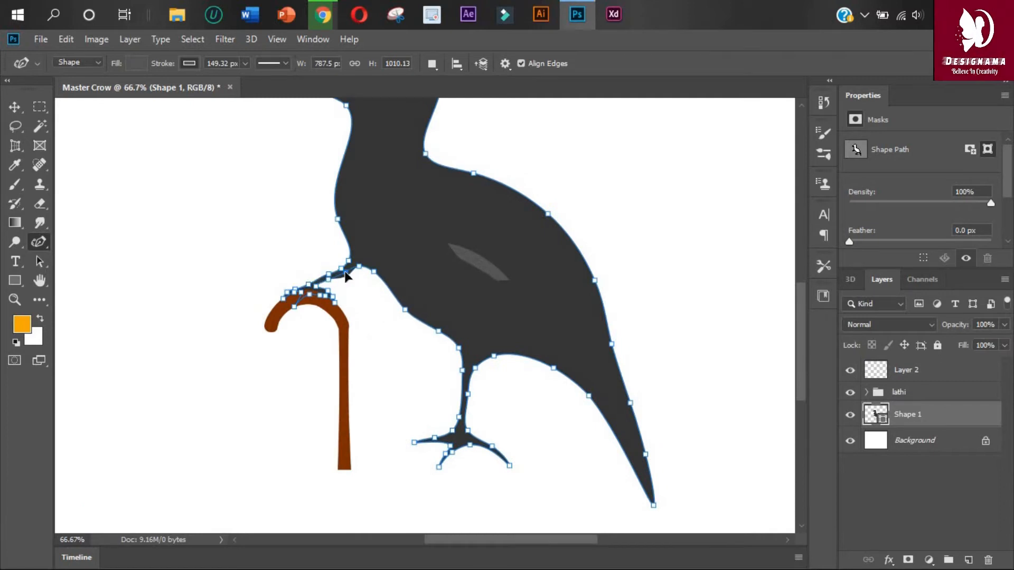
left_click_drag(388, 268, 374, 272)
key("ctrl+0")
key("ctrl+plus")
key("ctrl+plus")
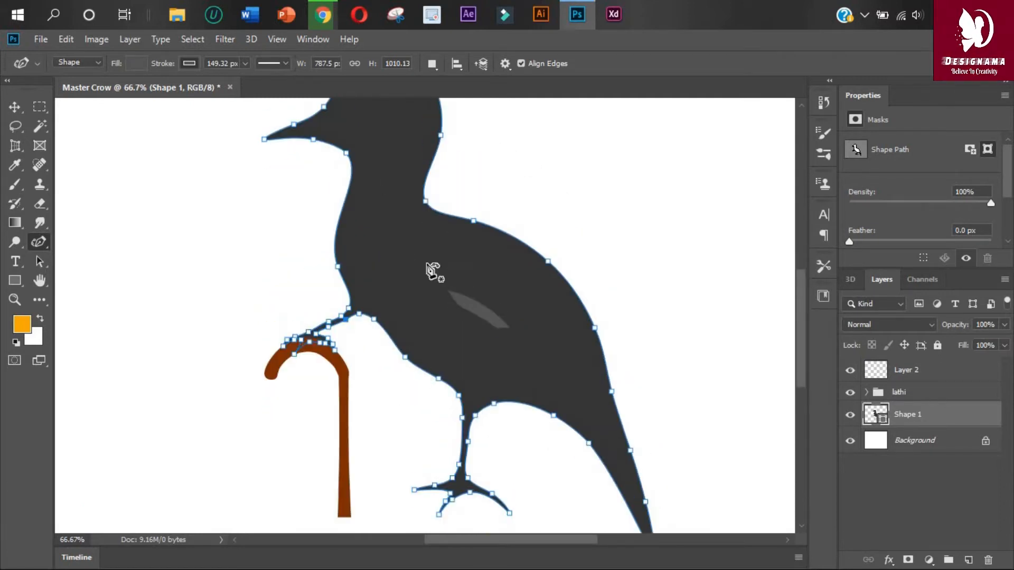
scroll(319, 377, "down", 2)
left_click(15, 108)
key("ctrl+0")
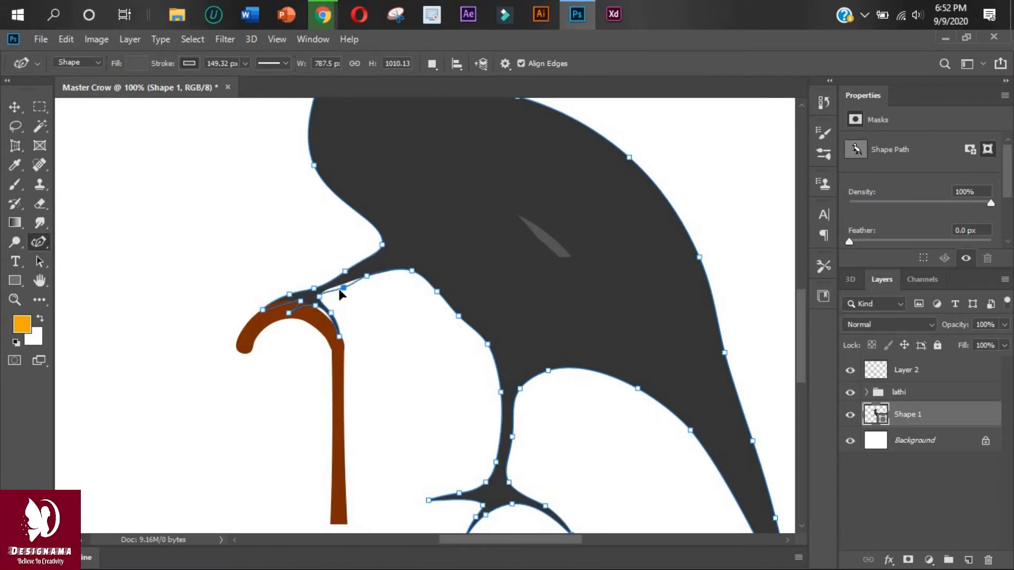
Refine the claws so that they follow the curve of the cane handle.
left_click(290, 300)
left_click_drag(314, 289, 299, 316)
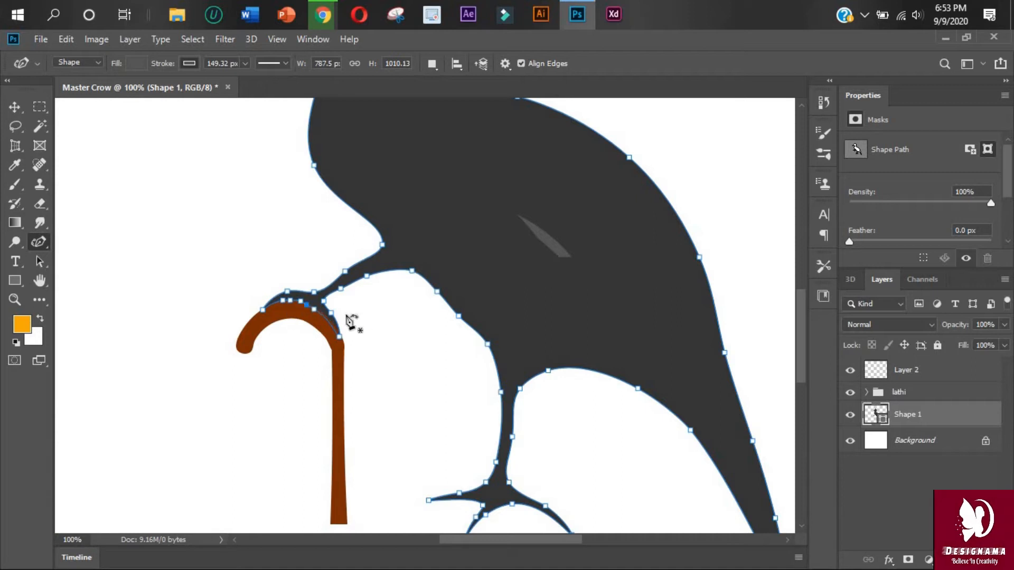
key("v")
key("ctrl+0")
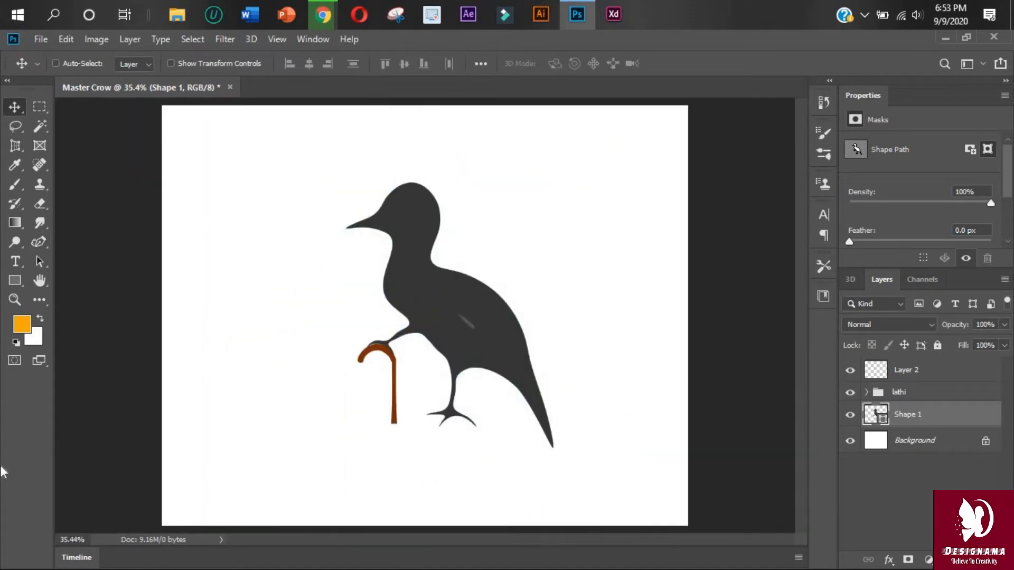
Reshape the front contour of the bird's neck and chest on the Shape 1 path.
left_click(39, 242)
left_click_drag(390, 247, 399, 246)
left_click_drag(400, 311, 391, 279)
left_click_drag(401, 245, 396, 250)
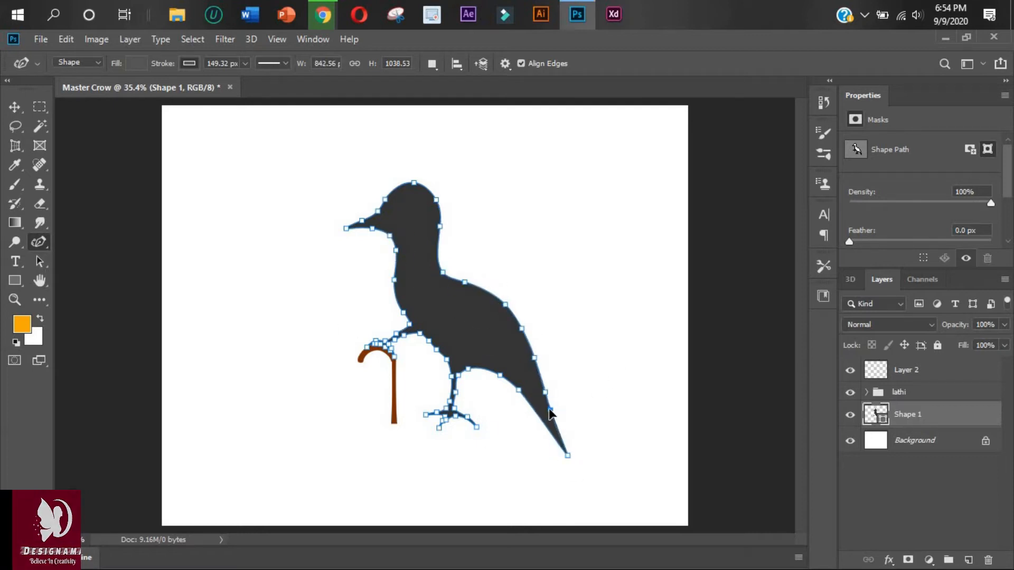
Reshape the tail into a raised wedge extending farther right and smooth the nape and back contour.
left_click_drag(545, 393, 546, 388)
left_click_drag(553, 408, 556, 413)
left_click_drag(519, 389, 490, 372)
left_click_drag(546, 389, 580, 406)
left_click_drag(562, 443, 589, 426)
left_click_drag(538, 410, 562, 409)
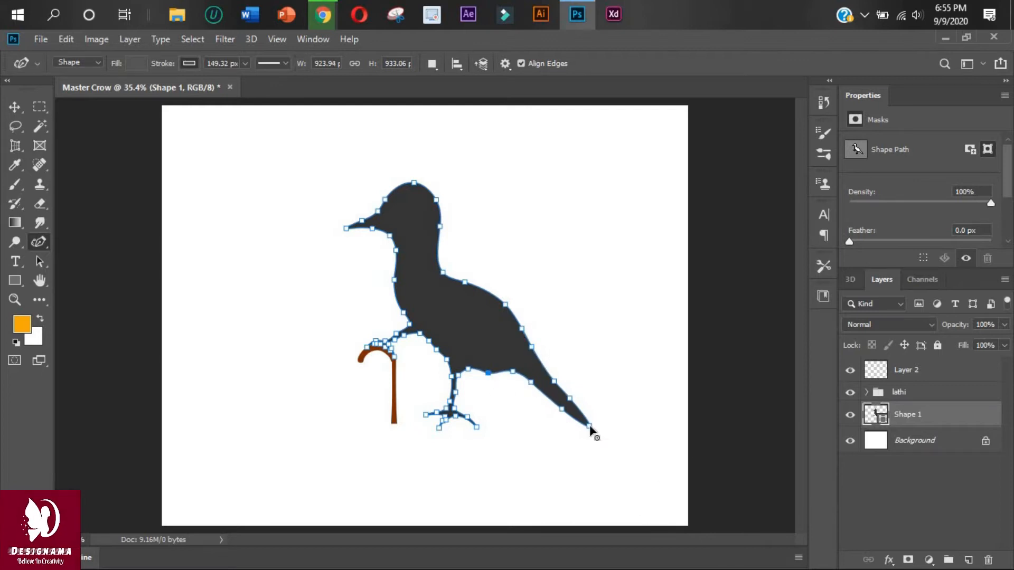
key("v")
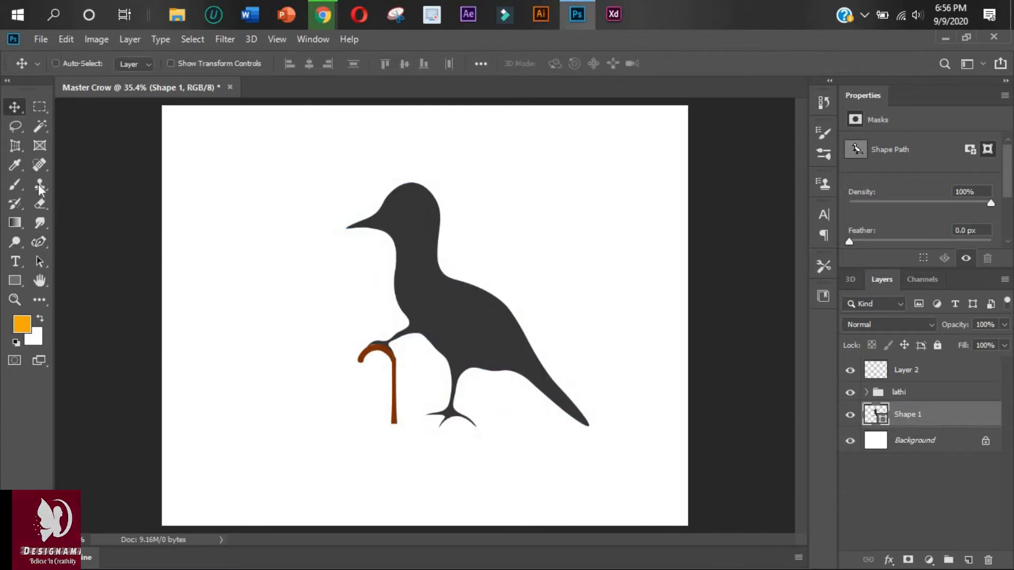
left_click(39, 242)
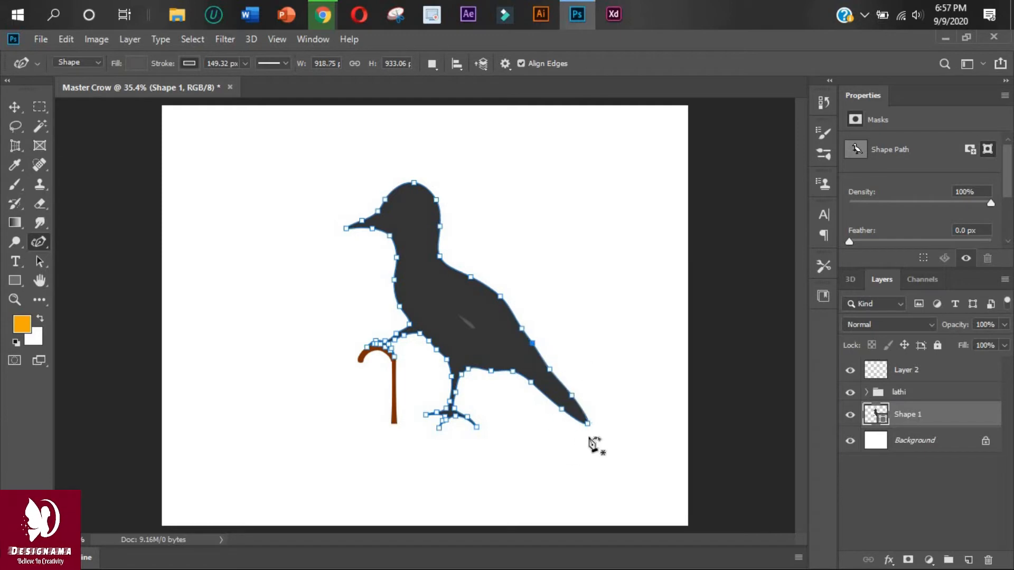
left_click(15, 107)
left_click(906, 370)
left_click(40, 241)
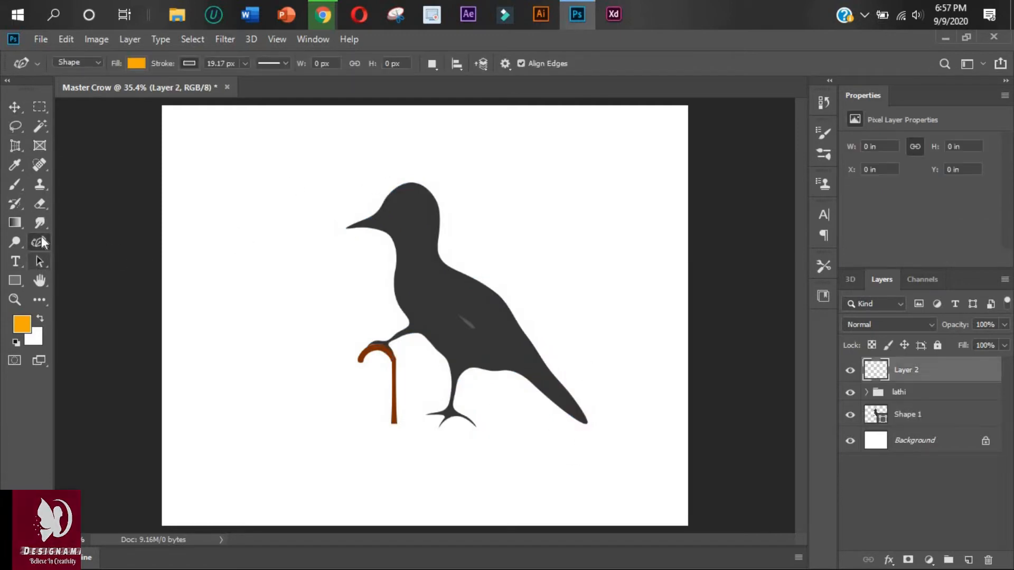
left_click(391, 157)
left_click(450, 195)
right_click(39, 242)
left_click(85, 270)
left_click(456, 186)
left_click(398, 148)
left_click(391, 157)
Draw a horizontal rectangle about 395 by 66 px above the bird's head.
mouse_move(417, 150)
left_mouse_down()
mouse_move(406, 153)
mouse_move(510, 171)
left_mouse_up()
key("Delete")
key("u")
Fill the rectangle above the head with light brown and set its stroke width to 4.68 px.
left_click(137, 63)
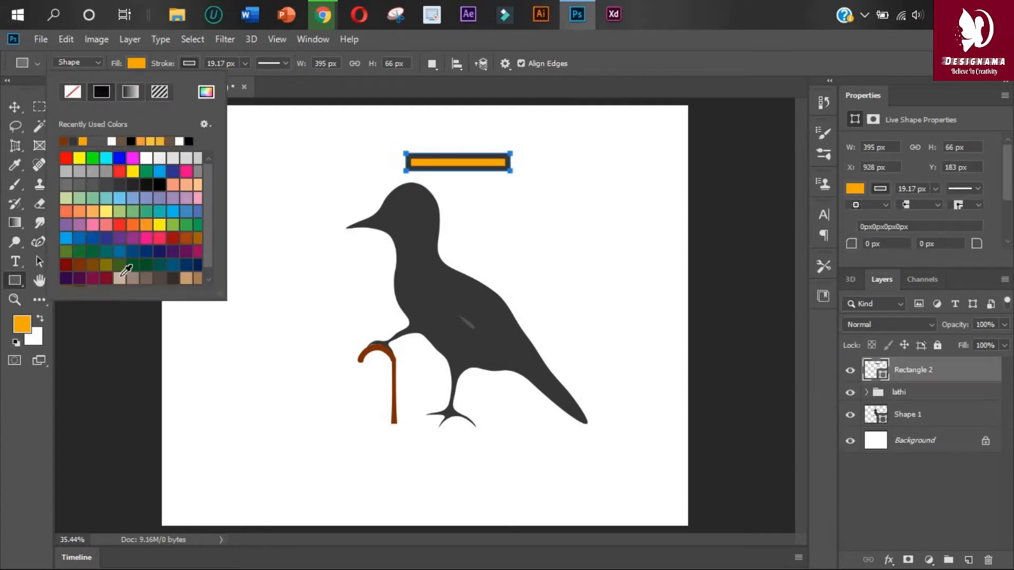
left_click(185, 275)
left_click(245, 62)
left_click_drag(235, 85, 231, 85)
left_click(641, 63)
Rotate the light brown rectangle to slope down toward the back and place it on the bird's head as a hat brim.
key("v")
key("ctrl+t")
mouse_move(487, 182)
left_mouse_down()
mouse_move(468, 180)
mouse_move(445, 200)
left_mouse_up()
left_click_drag(481, 205, 464, 198)
key("ctrl+plus")
key("ctrl+plus")
key("ctrl+plus")
left_click_drag(438, 272, 432, 322)
key("Return")
Draw an ellipse about 224 by 249 px above the head and move it over the hat brim.
right_click(15, 280)
left_click(71, 309)
mouse_move(443, 147)
left_mouse_down()
mouse_move(635, 341)
mouse_move(612, 331)
left_mouse_up()
key("v")
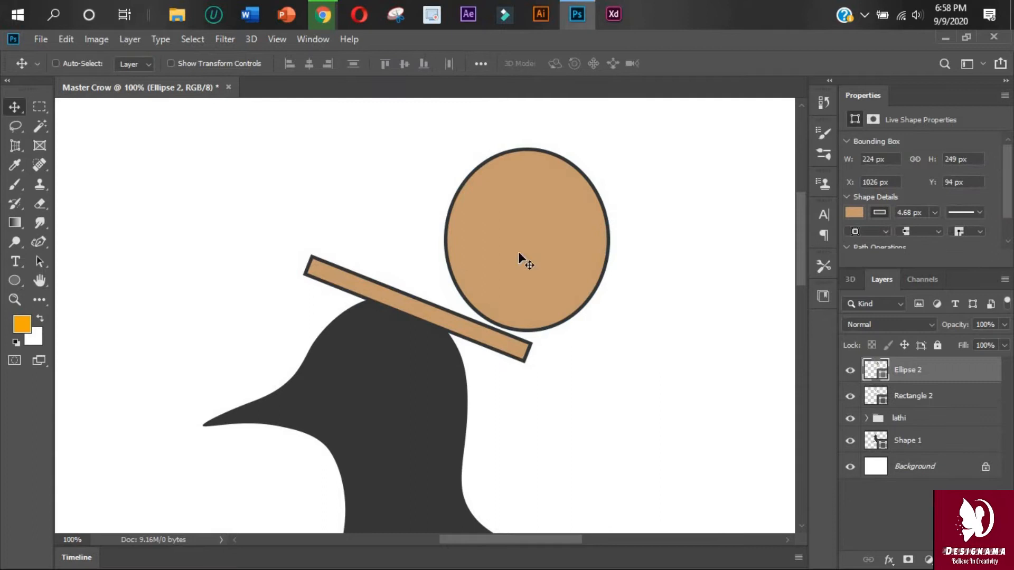
left_click_drag(520, 254, 452, 237)
Reshape the ellipse above the brim into a tilted hat crown with a wide base and a narrower top.
key("p")
left_click_drag(377, 223, 331, 262)
left_click_drag(378, 281, 381, 286)
left_click(486, 309)
key("ctrl+z")
left_click_drag(504, 284, 486, 321)
left_click_drag(533, 275, 515, 268)
left_click_drag(464, 130, 446, 154)
left_click_drag(486, 322, 505, 329)
left_click_drag(485, 162, 485, 175)
left_click_drag(515, 270, 526, 280)
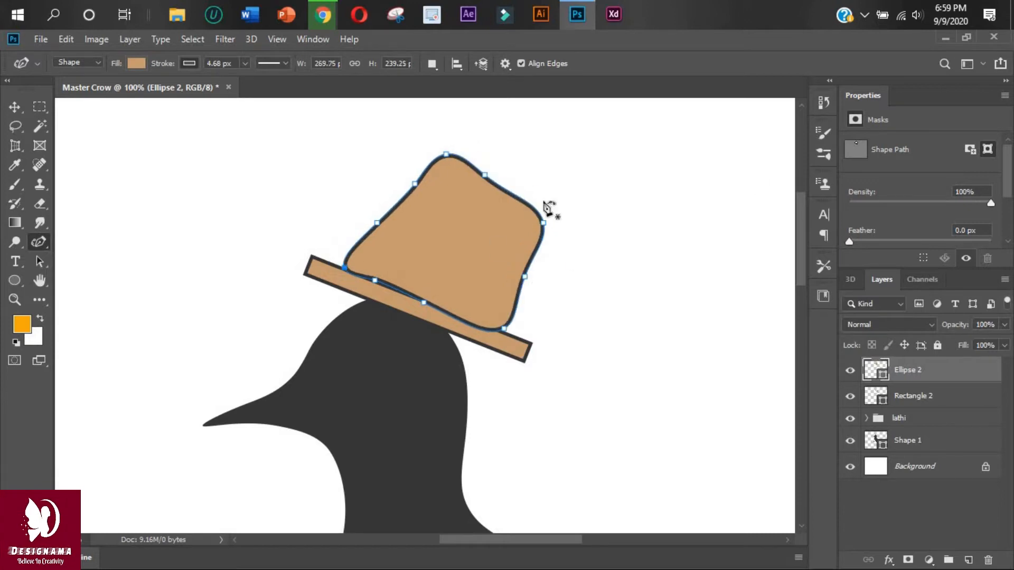
Round both ends of the hat brim by adding an anchor point to each end and pulling it outward.
left_click(526, 360, "ctrl")
left_click(298, 261)
key("ctrl+z")
left_click(308, 266)
left_click_drag(307, 266, 299, 261)
left_click_drag(529, 352, 535, 354)
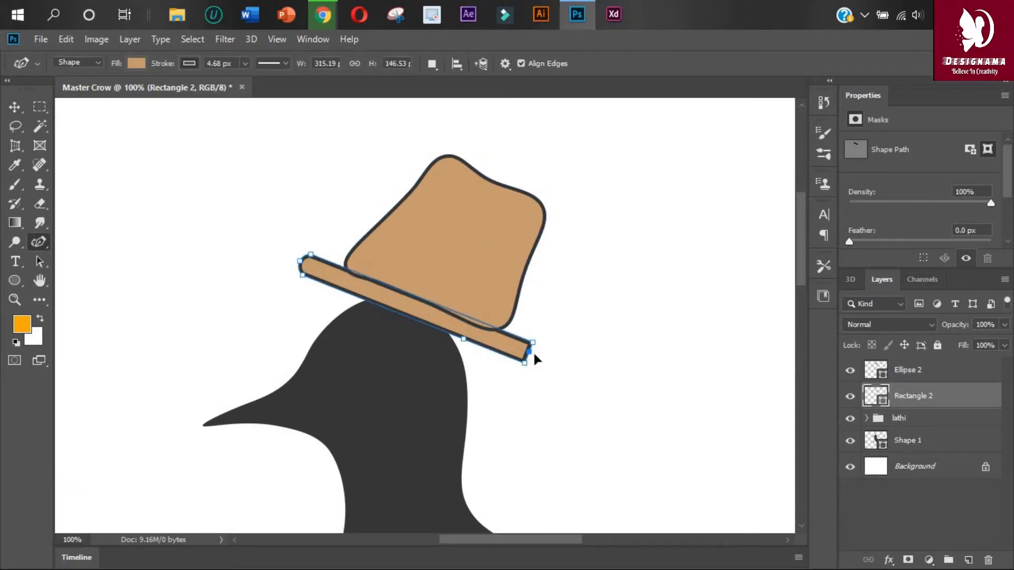
left_click(15, 108)
left_click_drag(451, 244, 442, 252)
key("ctrl+z")
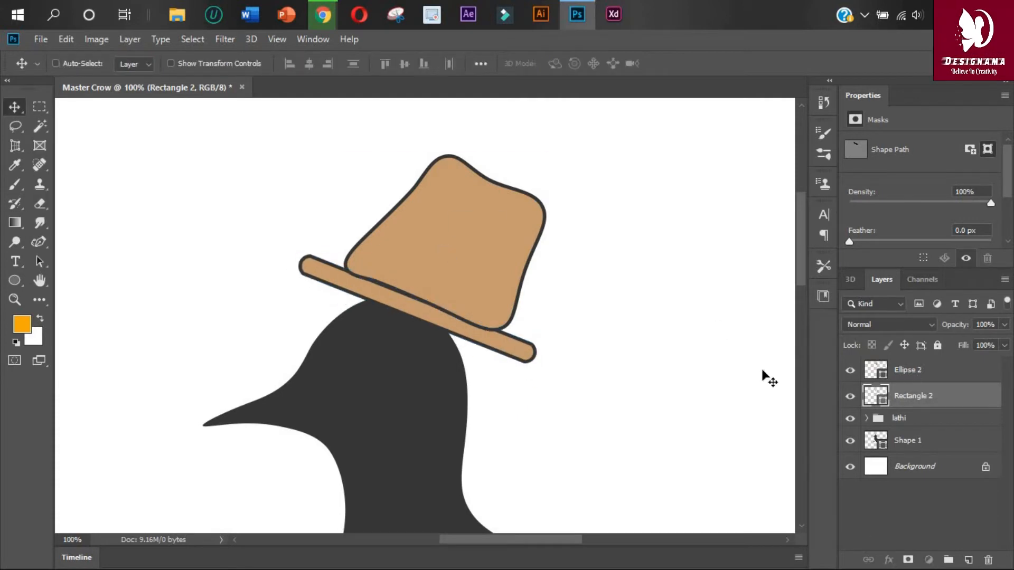
Flare both lower corners of the crown out to the brim's ends and curve its front side.
left_click(907, 370)
key("ctrl+t")
left_click(39, 243)
left_click_drag(504, 326, 534, 345)
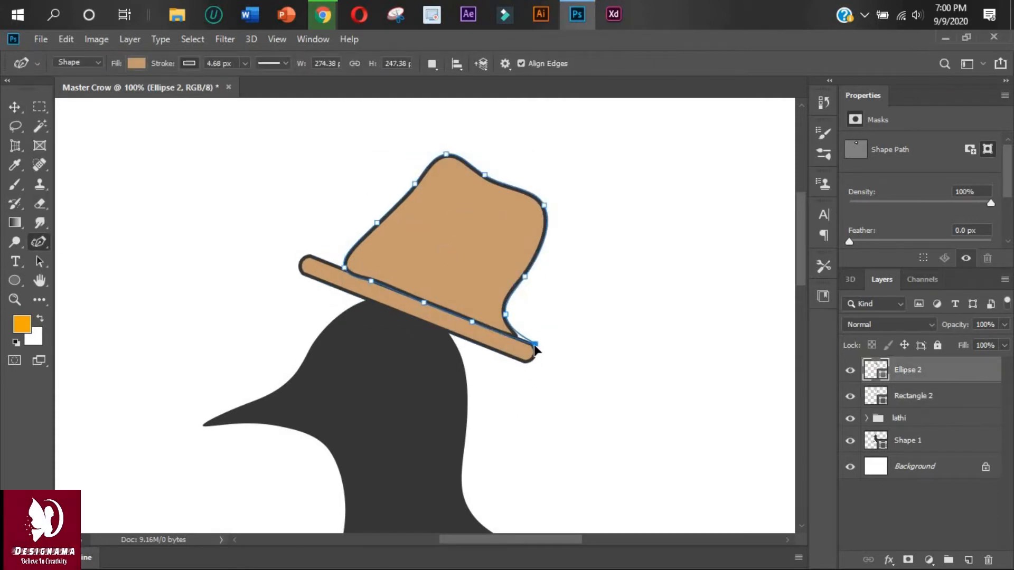
left_click_drag(311, 260, 313, 257)
left_click(431, 272)
key("ctrl+z")
left_click(373, 230)
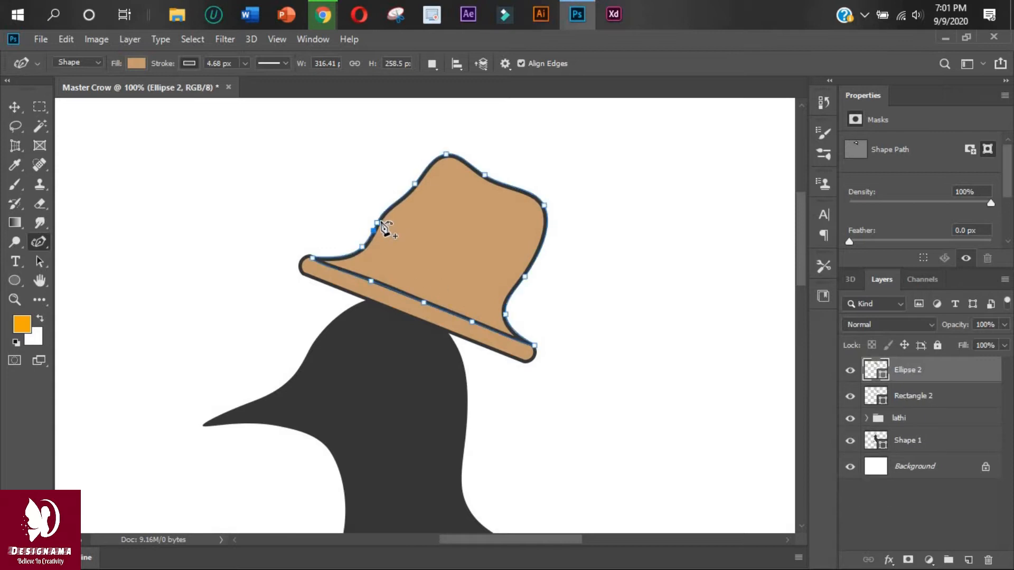
left_click_drag(413, 171, 412, 173)
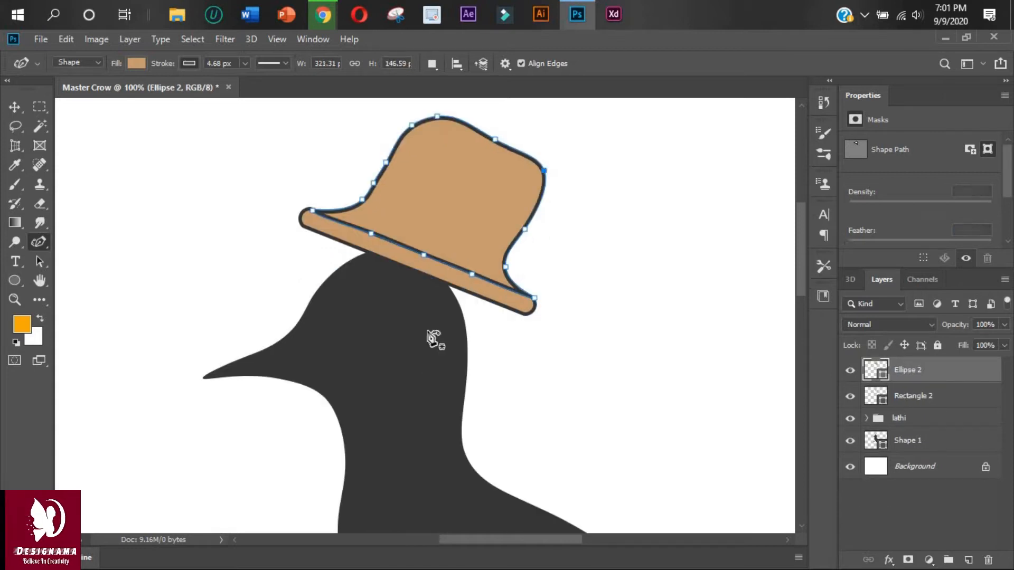
Bend the brim into a curve with an upturned pointed front tip and a pointed back tip.
left_click(370, 248, "ctrl")
left_click_drag(314, 213, 316, 212)
left_click_drag(405, 268, 361, 227)
left_click(458, 269)
left_click_drag(536, 307, 559, 312)
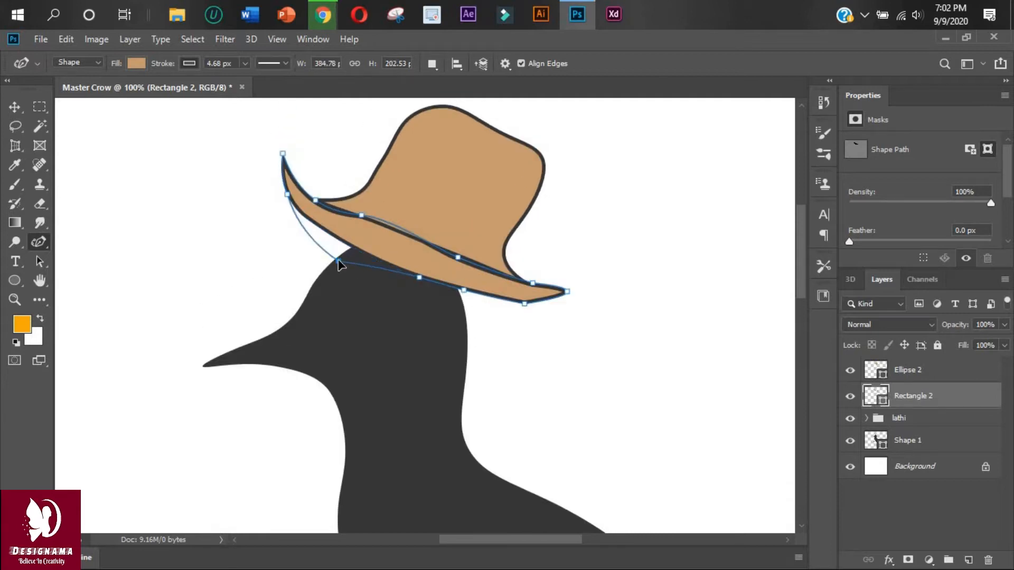
mouse_move(403, 284)
left_mouse_down()
mouse_move(423, 287)
mouse_move(451, 271)
mouse_move(397, 266)
left_mouse_up()
Bend the crown's lower edge downward so that it follows the curved brim.
left_click(931, 371)
left_click_drag(357, 219, 343, 231)
left_click_drag(444, 253, 491, 289)
left_click_drag(347, 227, 342, 229)
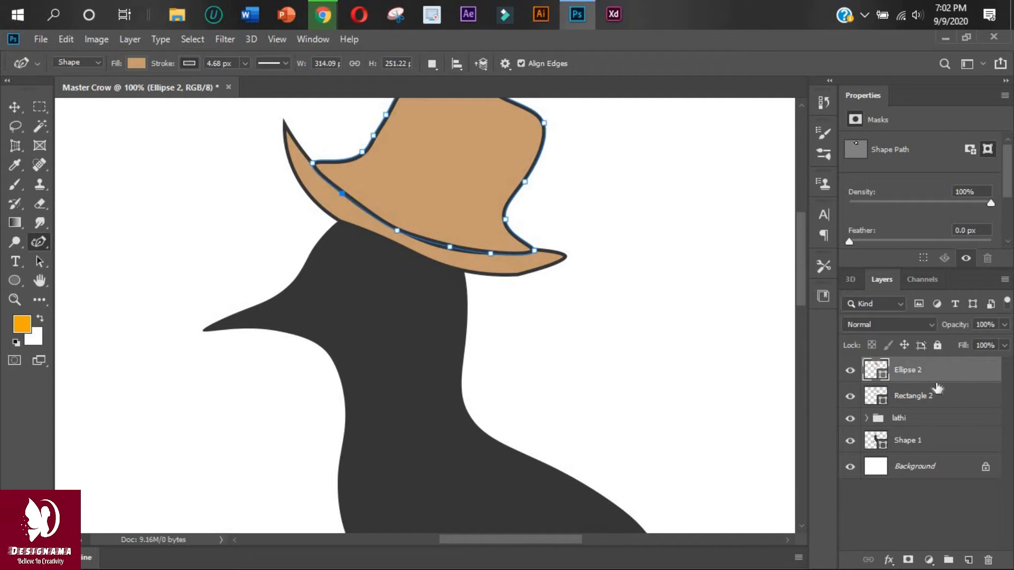
Fill out the brim's underside over the head and lengthen its back tip.
left_click(390, 263, "ctrl")
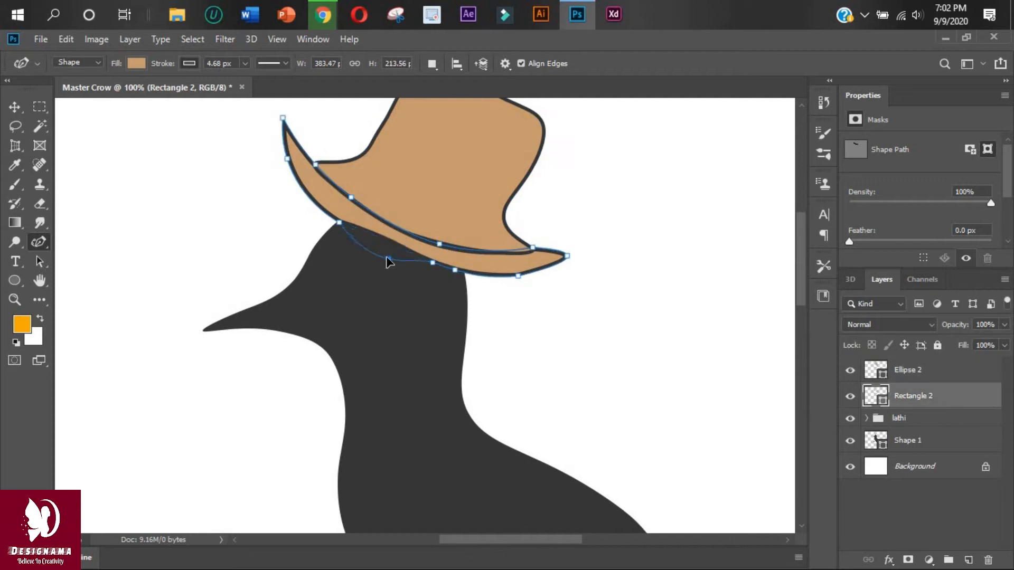
left_click(472, 280)
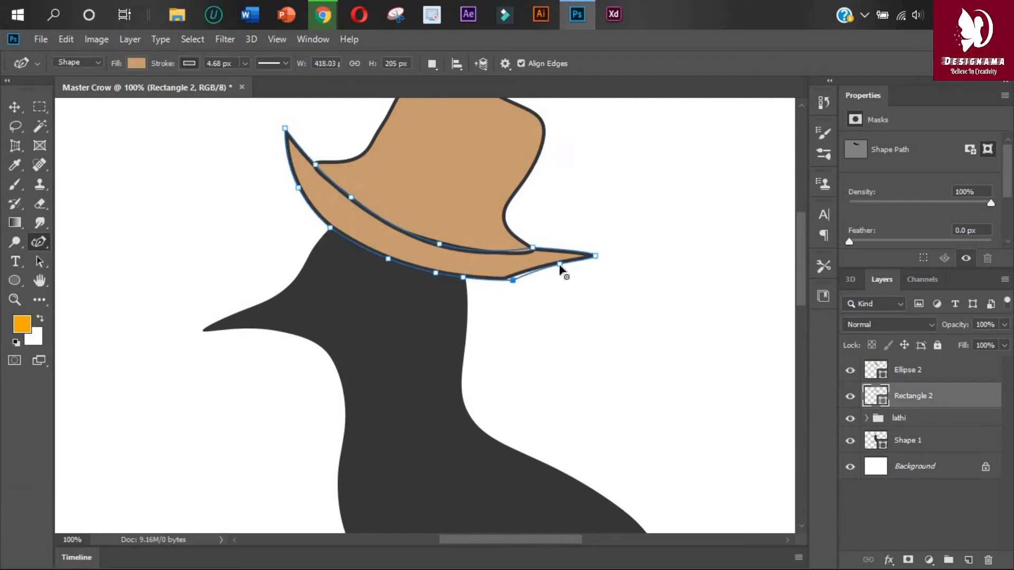
left_click_drag(561, 267, 564, 271)
key("v")
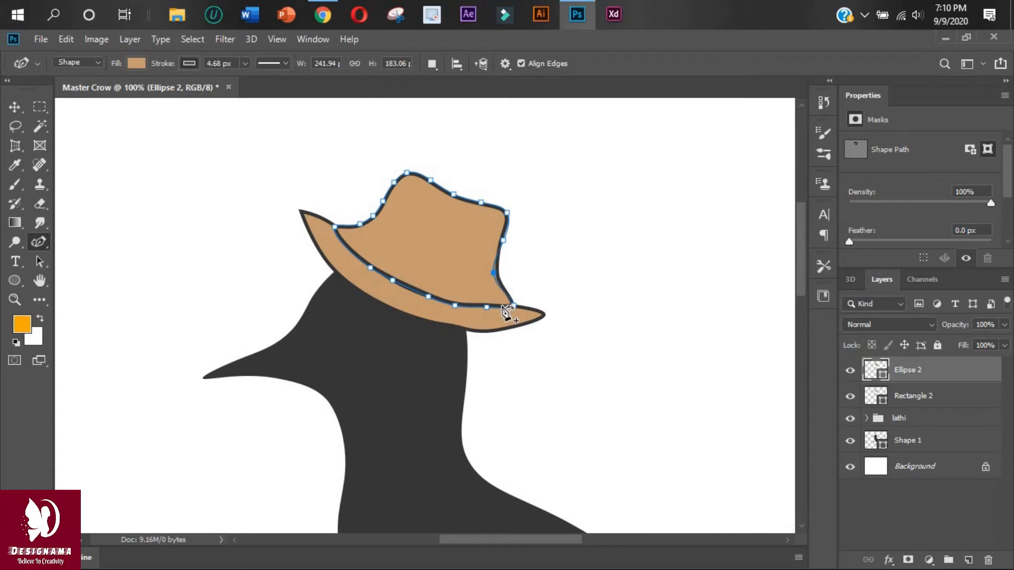
Pull the crown's top and front side inward to narrow the crown.
left_click_drag(453, 194, 405, 187)
left_click_drag(383, 201, 378, 223)
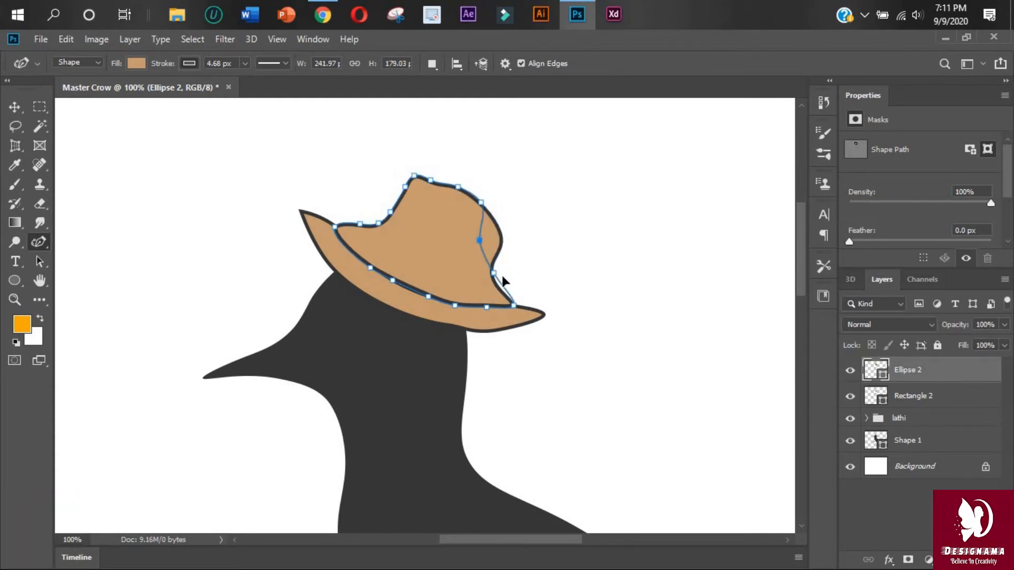
left_click_drag(415, 176, 422, 184)
mouse_move(405, 187)
left_mouse_down()
mouse_move(414, 209)
mouse_move(398, 223)
mouse_move(409, 193)
left_mouse_up()
left_click_drag(421, 184, 419, 176)
key("ctrl+z")
key("ctrl+z")
key("ctrl+z")
key("ctrl+z")
key("ctrl+z")
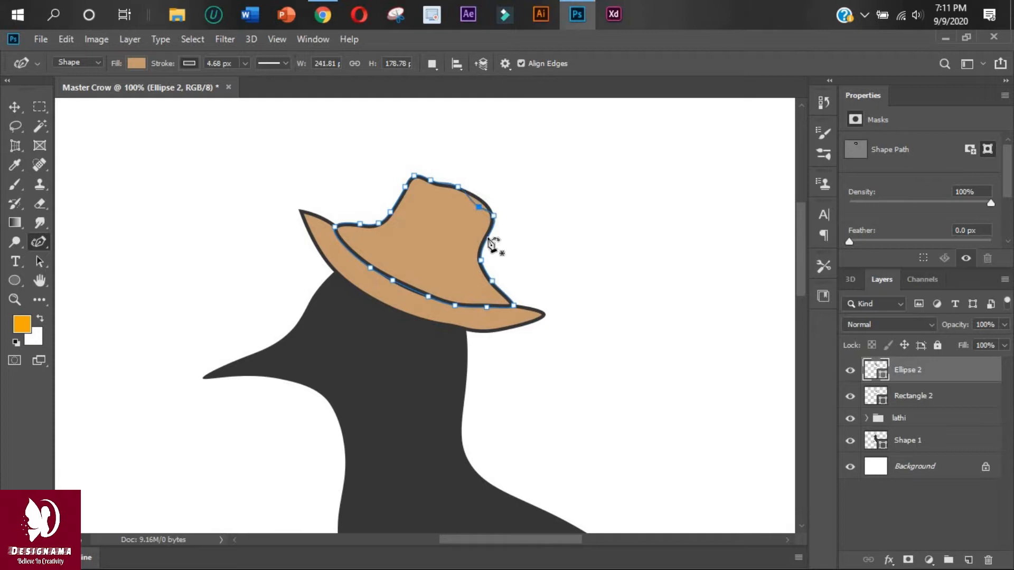
Refine the crown's upper back corner and deepen the curve at its front base.
left_click(490, 291)
left_click_drag(494, 216, 496, 222)
left_click_drag(360, 224, 361, 231)
key("v")
key("ctrl+0")
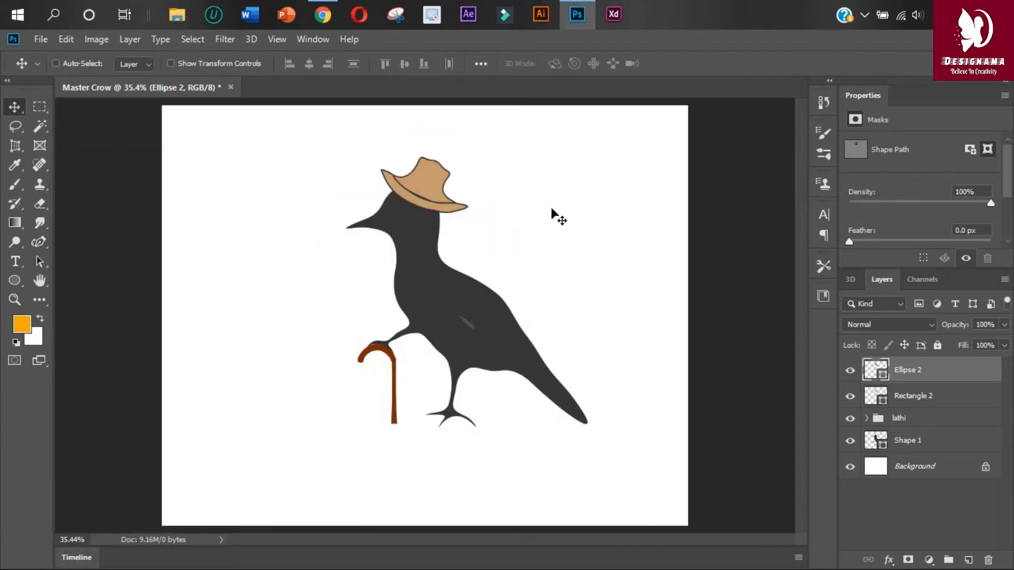
Reshape the brim with blunt front and back tips instead of pointed ones and smooth its lower back edge.
left_click(924, 392, "shift")
left_click(875, 398)
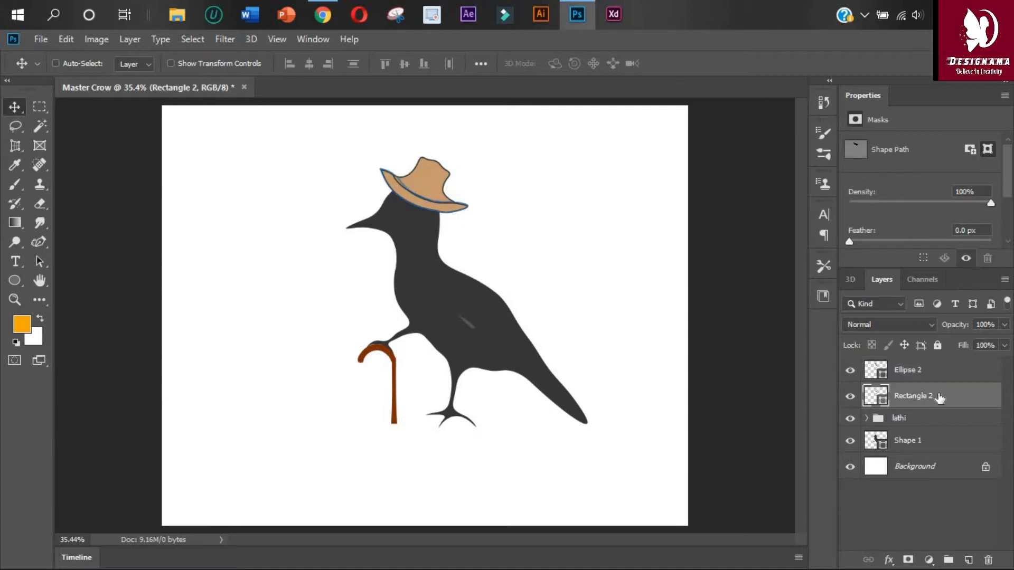
key("ctrl+plus")
key("ctrl+plus")
key("ctrl+plus")
key("ctrl+plus")
scroll(466, 296, "up", 8)
key("p")
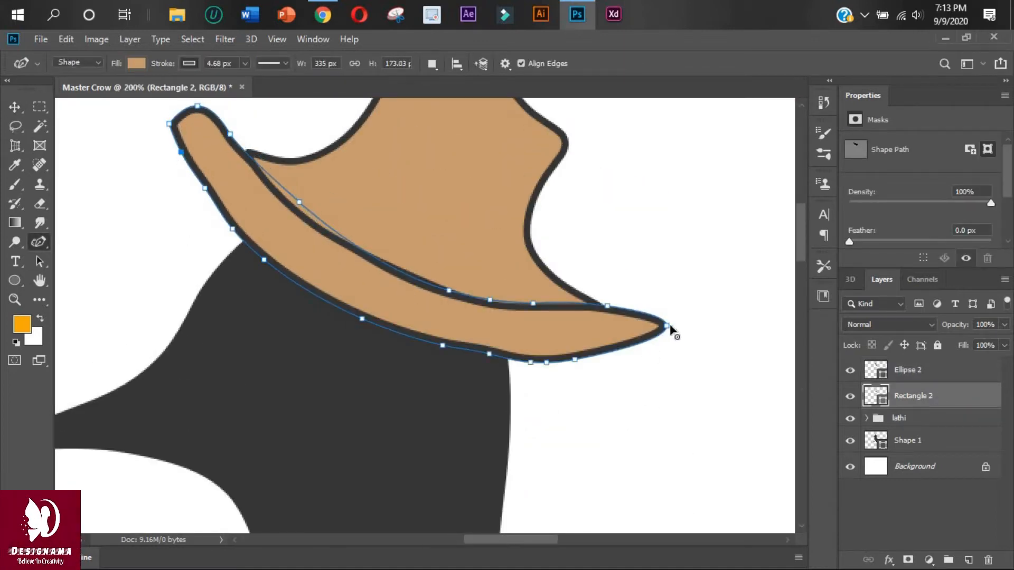
left_click_drag(520, 368, 533, 360)
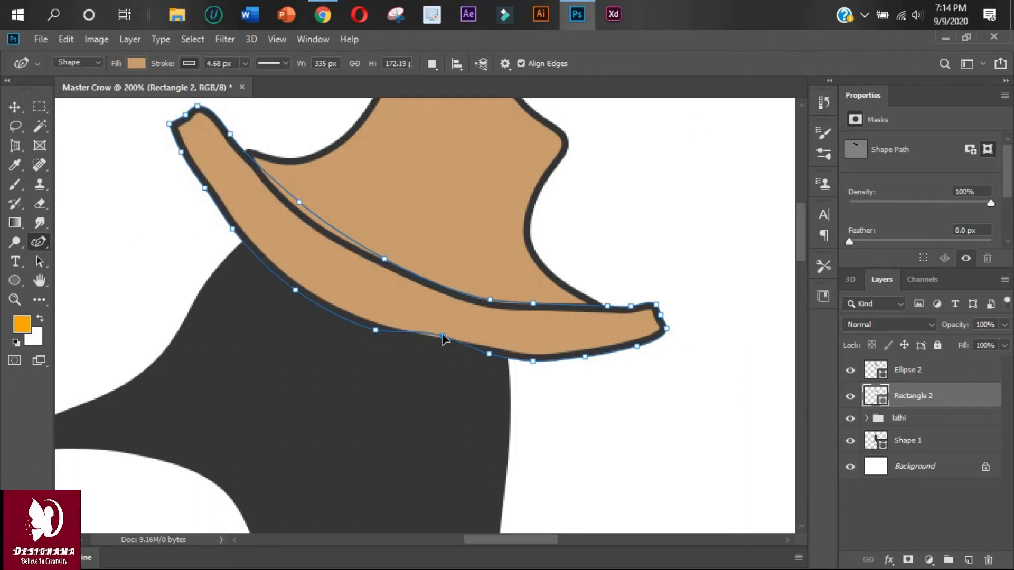
Smooth the brim's underside by adjusting its front curve and removing two surplus anchor points.
left_click_drag(295, 278, 294, 278)
left_click(375, 330)
key("Delete")
left_click(490, 354)
key("Delete")
key("v")
key("ctrl+0")
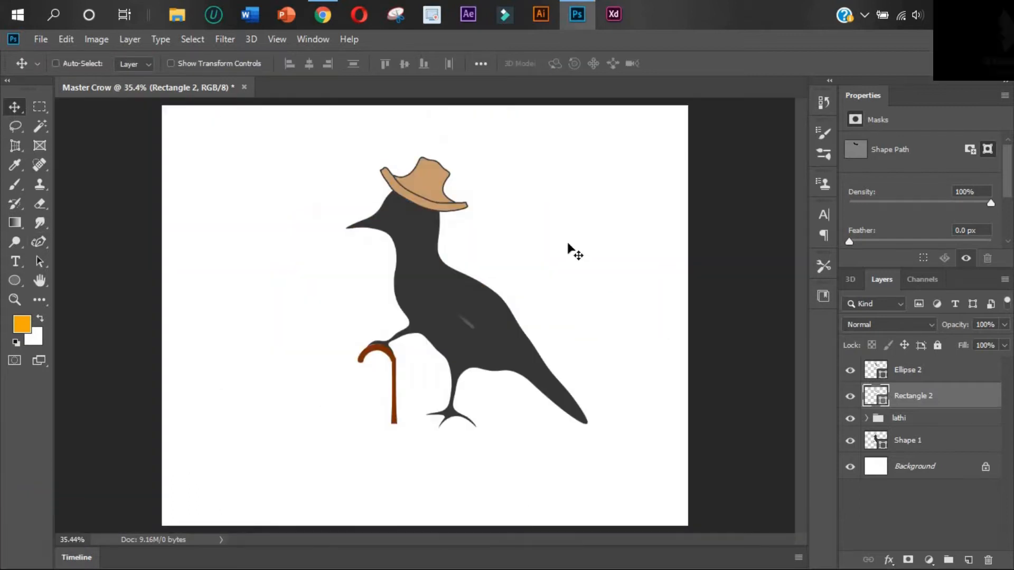
Extend the brim's front tip outward and adjust its upper edge to follow the base of the crown.
key("ctrl+1")
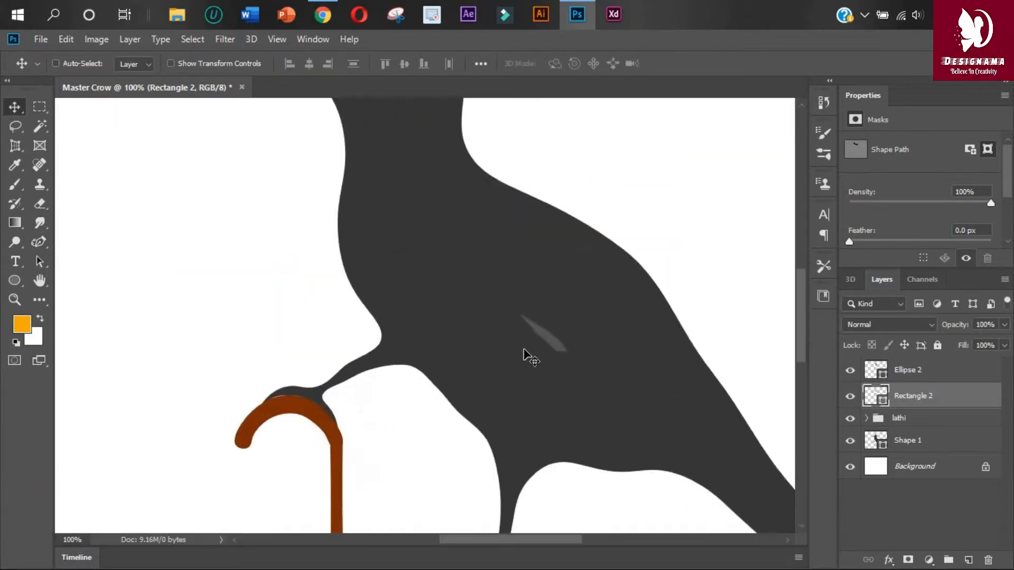
scroll(549, 338, "up", 5)
key("p")
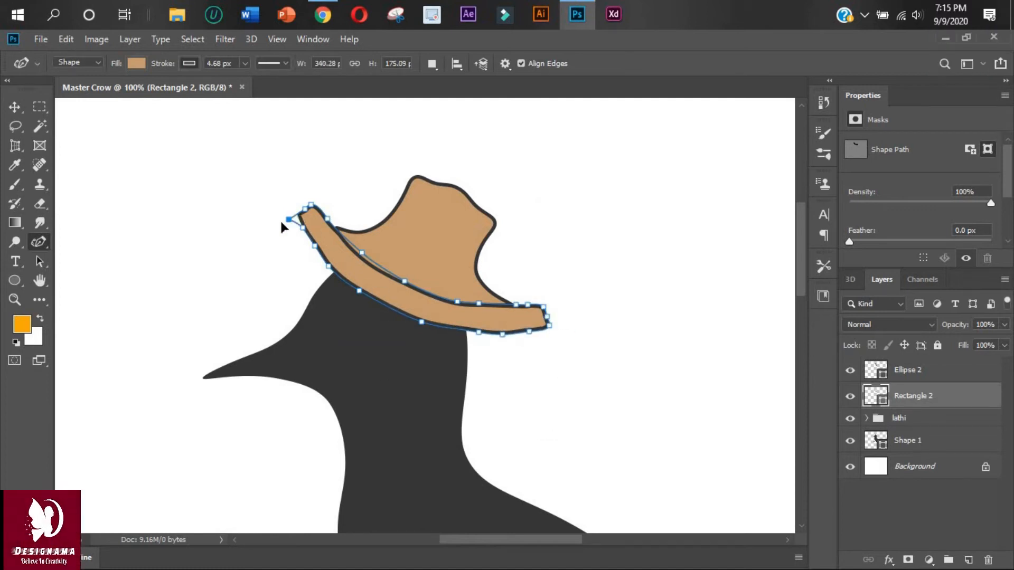
left_click_drag(361, 254, 357, 260)
left_click_drag(405, 281, 404, 287)
left_click_drag(478, 304, 443, 301)
left_click_drag(516, 305, 515, 313)
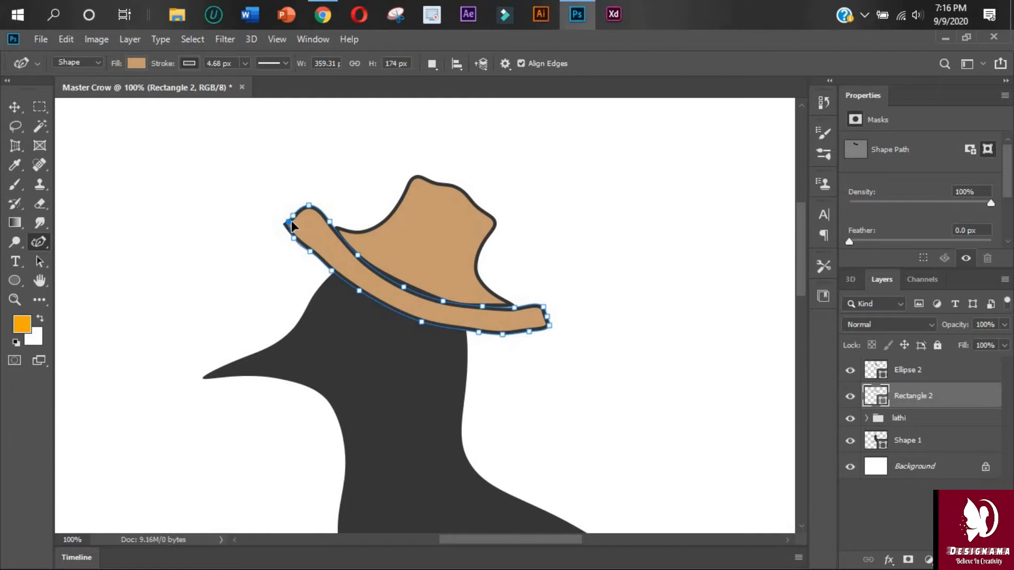
Widen the crown's back side, lower its front base curve and remove a surplus anchor point there.
left_click(482, 287, "ctrl")
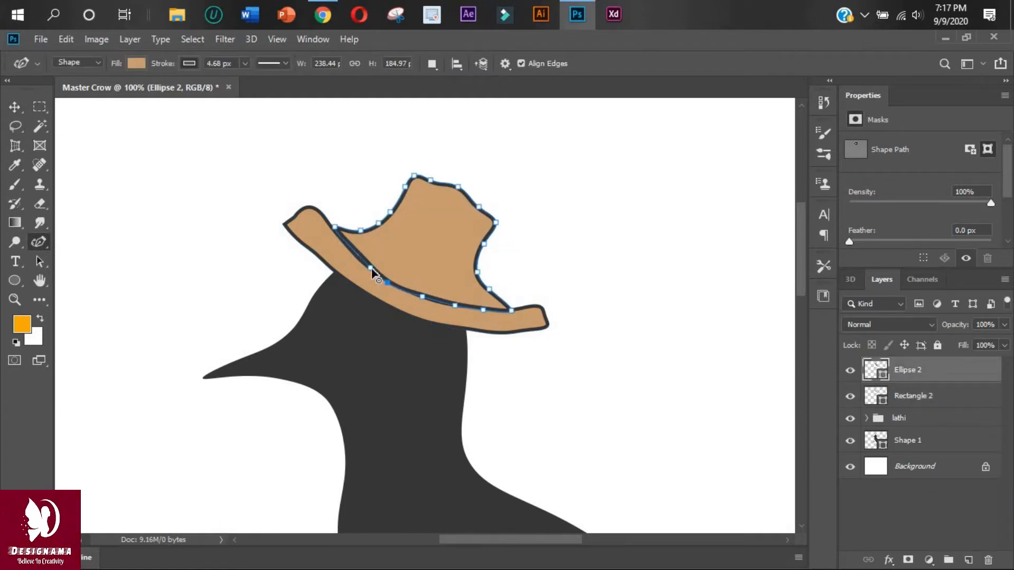
left_click_drag(484, 244, 495, 244)
left_click_drag(482, 271, 487, 273)
left_click_drag(496, 222, 501, 225)
left_click_drag(361, 231, 365, 238)
left_click(379, 223)
key("Delete")
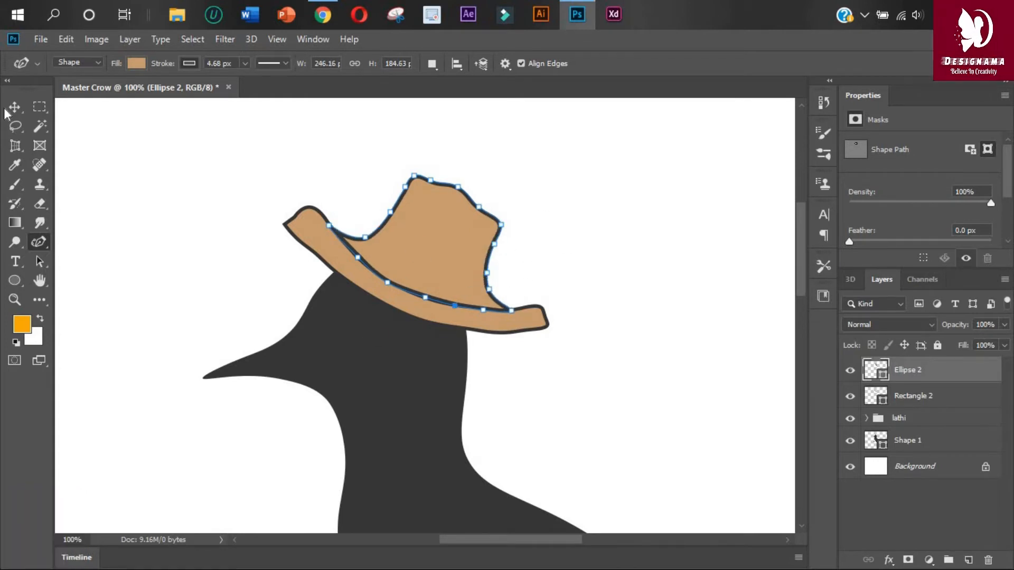
Group the crown and brim layers into a group named hat.
left_click(14, 108)
key("ctrl+0")
left_click(929, 405, "shift")
right_click(930, 406)
left_click(767, 132)
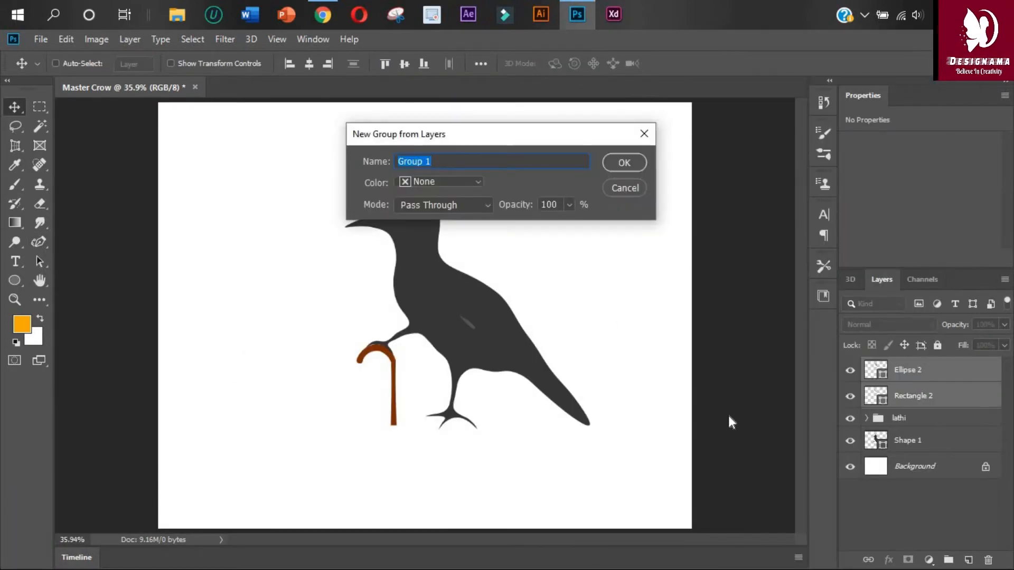
type("hat")
key("Return")
Rotate the hat group counterclockwise to sit more level and reposition it on the bird's head.
key("ctrl+t")
mouse_move(470, 210)
left_mouse_down()
mouse_move(453, 204)
mouse_move(481, 195)
left_mouse_up()
key("Return")
mouse_move(415, 184)
left_mouse_down()
mouse_move(471, 208)
mouse_move(422, 190)
left_mouse_up()
key("ctrl+t")
key("Return")
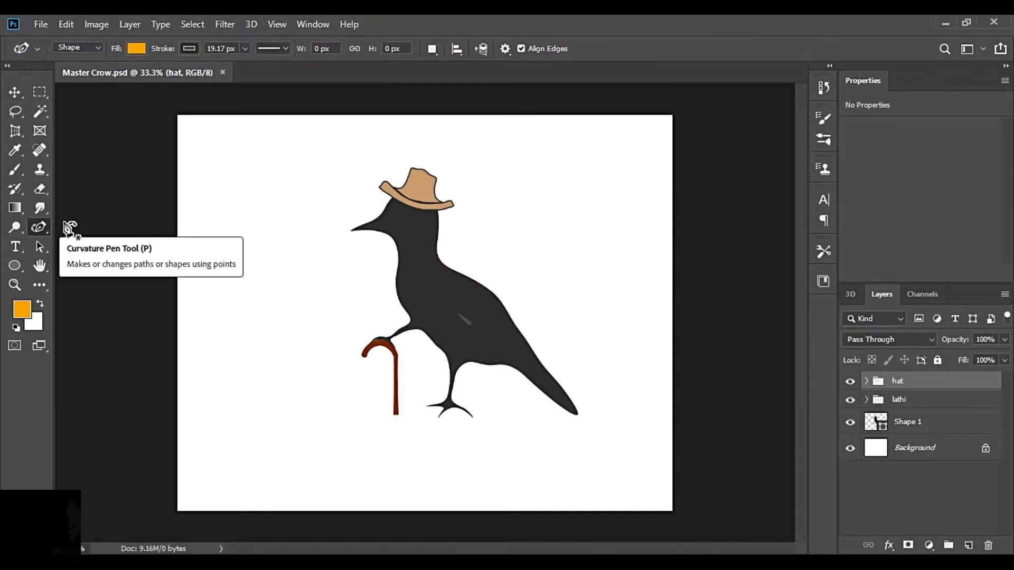
Draw an ellipse about 71 by 53 px on the bird's face, fill it with white and reduce its stroke width to 0.66 px.
left_click(16, 267)
key("ctrl+plus")
key("ctrl+plus")
scroll(381, 228, "up", 3)
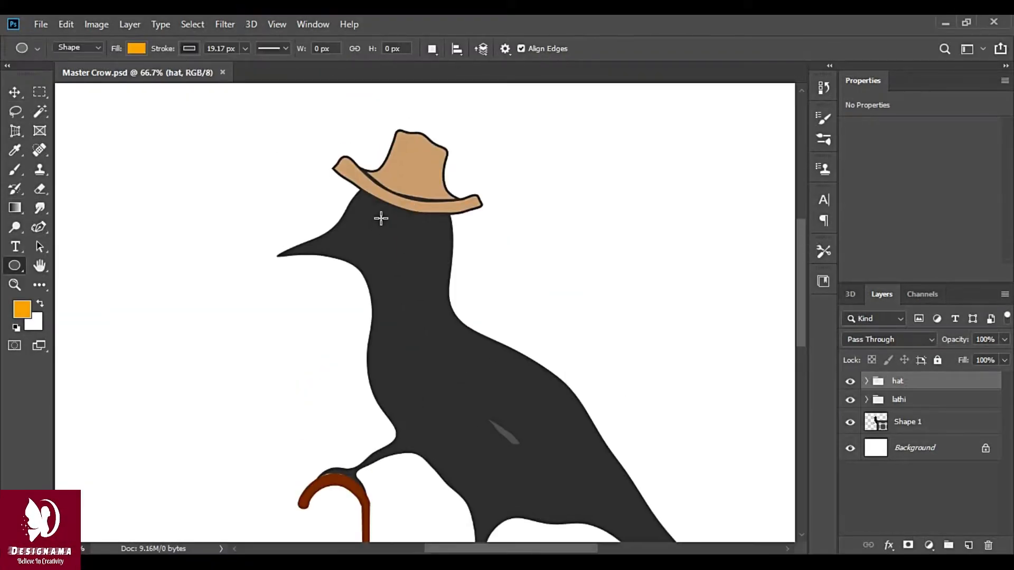
left_click_drag(416, 243, 415, 244)
left_click(136, 48)
left_click(127, 127)
left_click(189, 48)
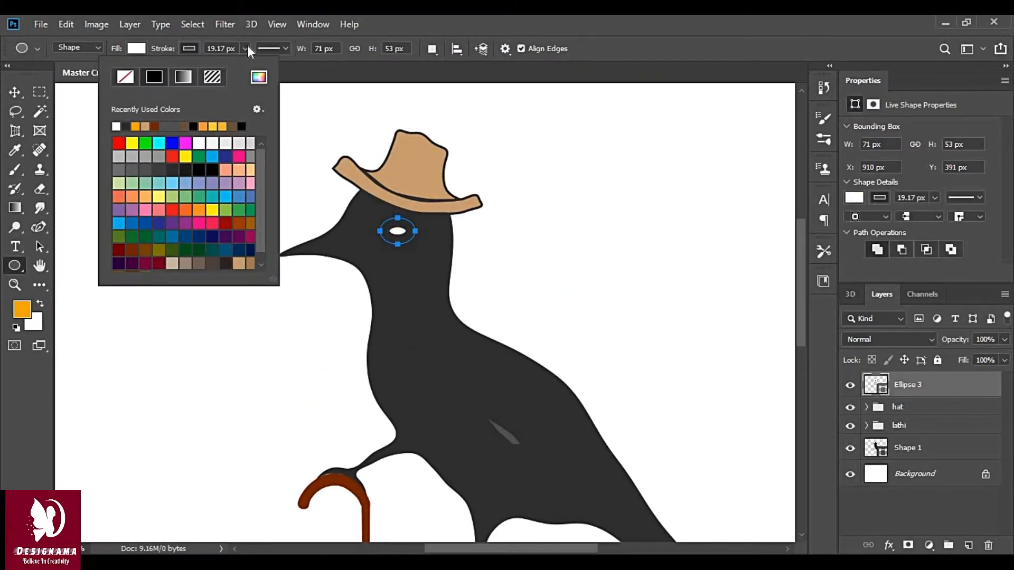
left_click(245, 48)
left_click_drag(257, 65, 237, 66)
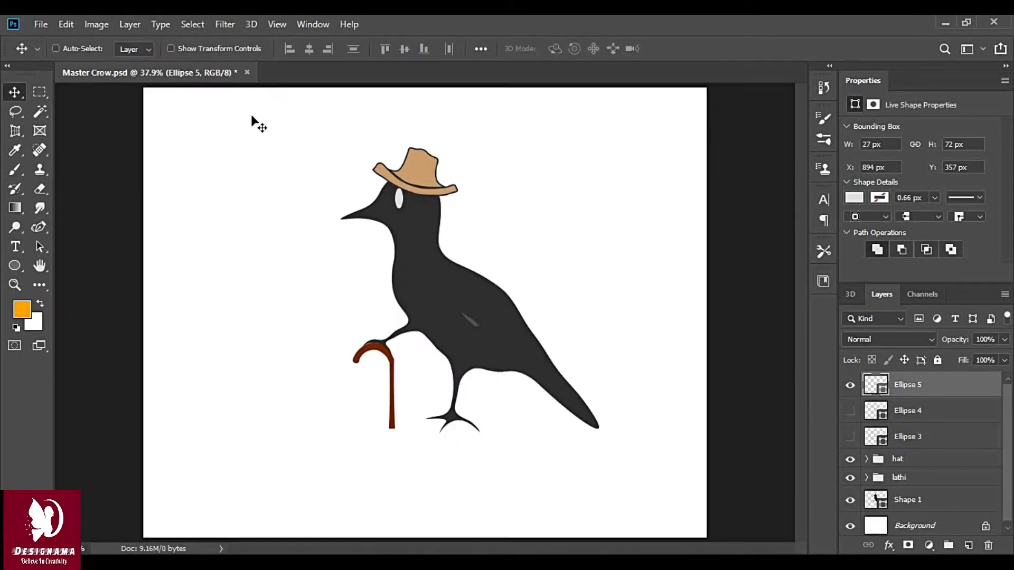
Try to reshape the light grey ellipse on the face into a small slanted shape under the hat brim.
left_click(38, 227)
key("ctrl+plus")
key("ctrl+plus")
scroll(422, 232, "up", 2)
left_click_drag(385, 207, 363, 200)
left_click(462, 230)
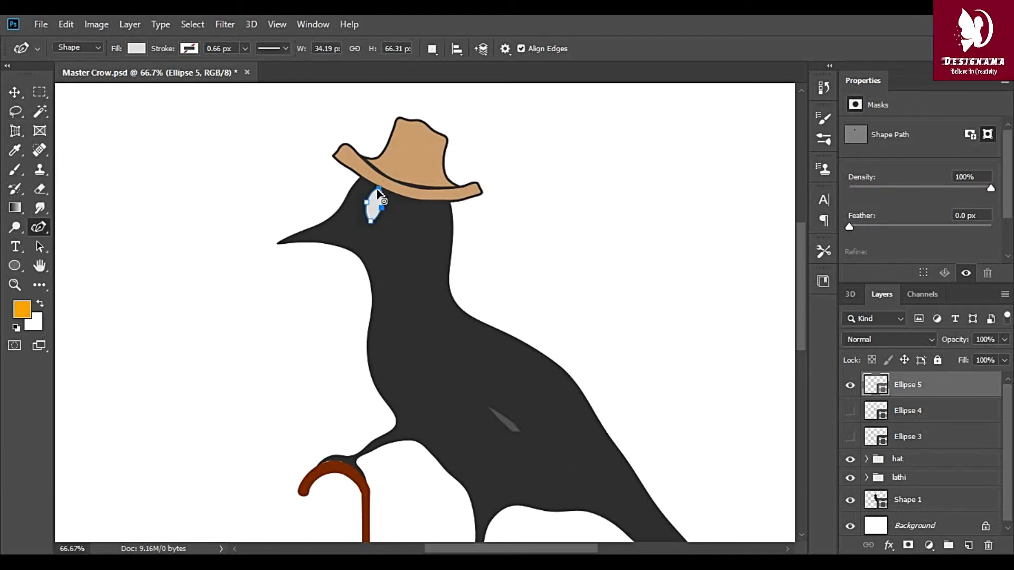
left_click_drag(370, 220, 372, 219)
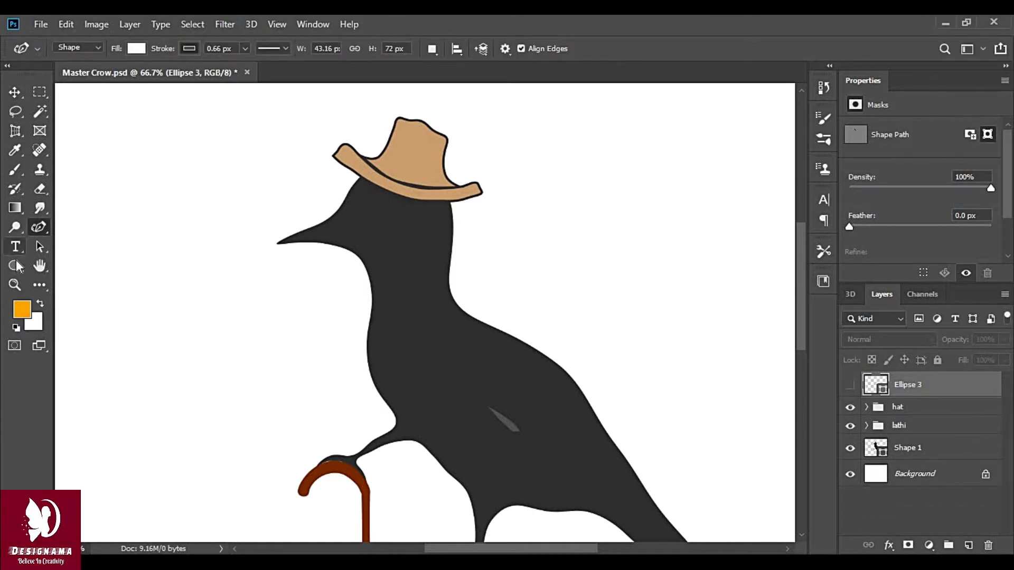
Draw a tall white ellipse as a glasses lens under the brim and shape a crescent about 18 by 89 px along its back edge.
key("u")
mouse_move(152, 166)
left_mouse_down()
mouse_move(166, 218)
mouse_move(228, 209)
mouse_move(375, 230)
mouse_move(140, 188)
mouse_move(377, 212)
mouse_move(371, 190)
left_mouse_up()
key("v")
key("u")
key("p")
left_click_drag(377, 228, 371, 234)
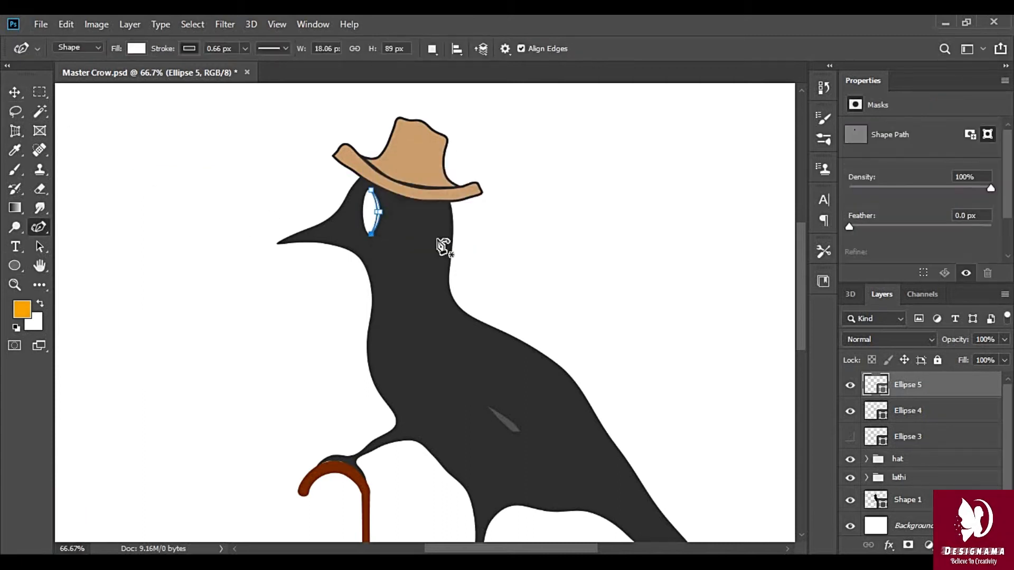
Draw a thin dark grey horizontal rectangle about 86 by 6 px and place it behind the lens as the glasses' arm.
key("v")
key("shift+u")
mouse_move(117, 220)
left_mouse_down()
mouse_move(181, 233)
mouse_move(172, 236)
mouse_move(406, 217)
left_mouse_up()
key("ctrl+z")
left_click(136, 48)
left_click(58, 70)
key("v")
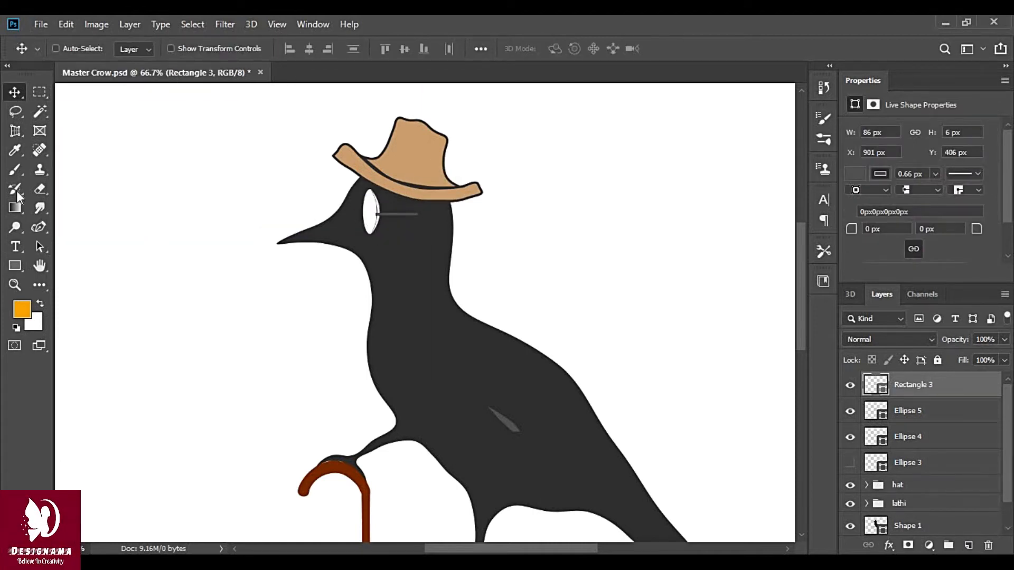
Draw a small vertical rectangle about 6 by 32 px on the blank canvas in front of the beak.
left_click(15, 266)
left_click(68, 322)
left_click_drag(114, 215, 126, 224)
left_click(246, 48)
left_click_drag(235, 66, 279, 65)
left_click(14, 92)
mouse_move(126, 224)
left_mouse_down()
mouse_move(428, 229)
mouse_move(141, 254)
mouse_move(151, 238)
left_mouse_up()
key("Delete")
key("shift+u")
key("v")
Rotate the small rectangle by about -52° and join it to the back end of the glasses' arm, sloping down.
key("ctrl+t")
key("ctrl+plus")
left_click_drag(449, 550, 418, 552)
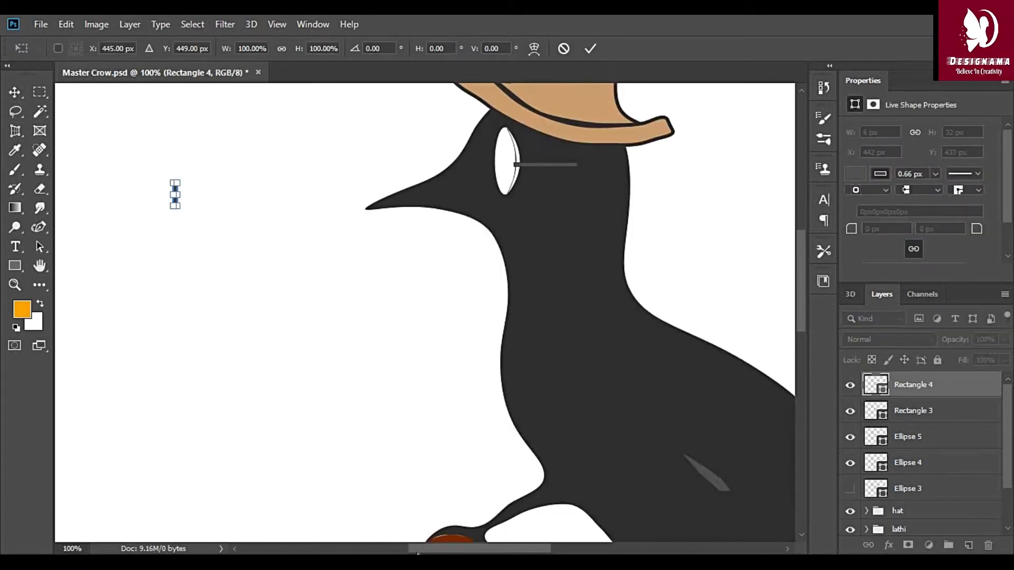
key("ctrl+plus")
scroll(484, 295, "left", 3)
scroll(485, 294, "up", 3)
left_click_drag(430, 185, 750, 198)
scroll(750, 211, "right", 4)
left_click_drag(95, 195, 585, 100)
scroll(567, 207, "up", 3)
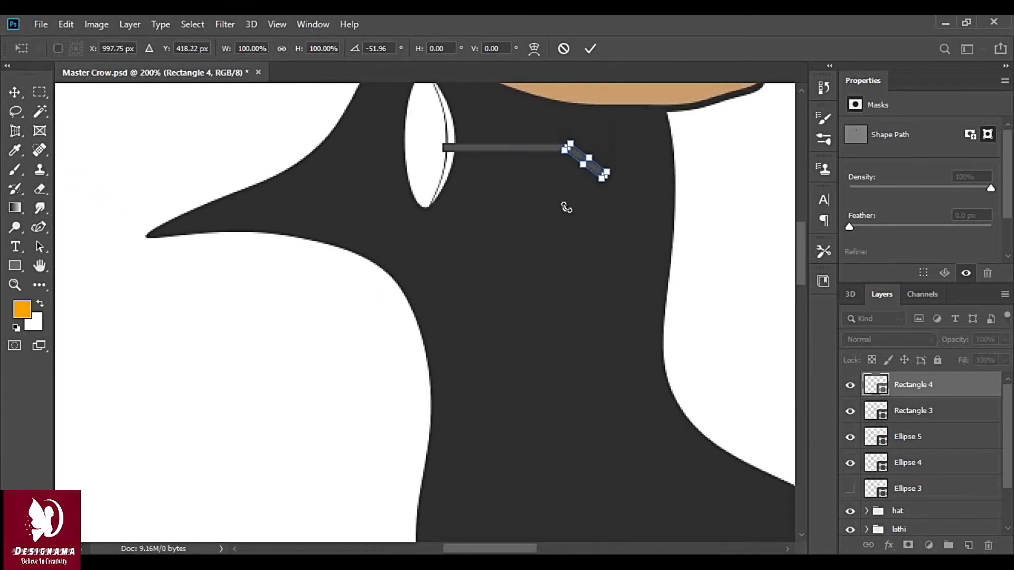
scroll(566, 207, "up", 1)
key("Return")
key("Return")
scroll(597, 227, "up", 3)
key("ctrl+t")
left_click_drag(607, 250, 574, 249)
left_click_drag(599, 237, 588, 238)
key("Return")
scroll(604, 362, "up", 2)
left_click_drag(449, 246, 454, 246)
Delete the unused hidden ellipse layer below the lens layer.
left_click(930, 489)
left_click(988, 545)
key("Return")
left_click(850, 464)
left_click(850, 463)
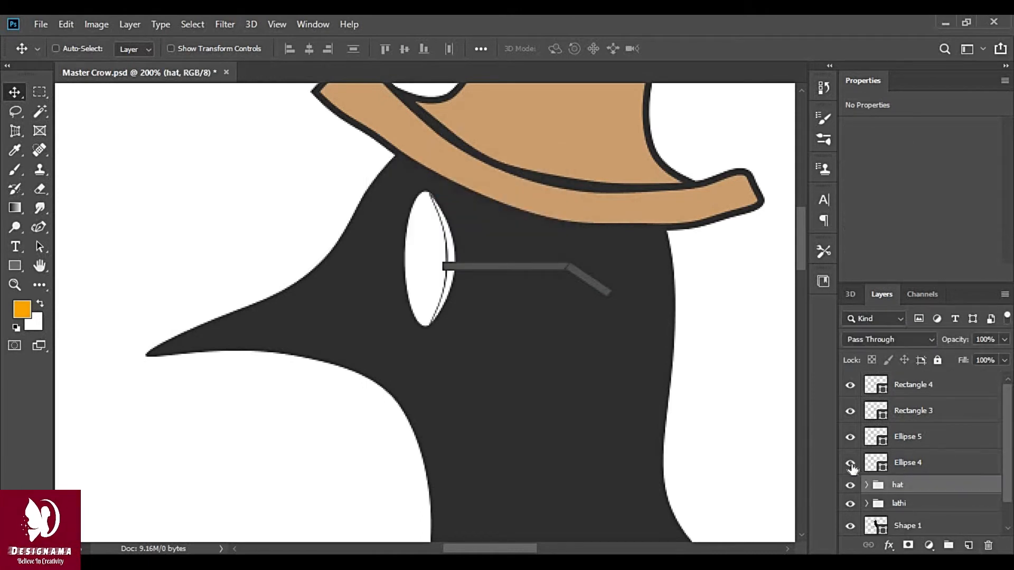
Move the crescent and both arm pieces slightly backwards, leaving a dark gap behind the white lens.
left_click(908, 437)
left_click_drag(514, 270, 601, 277)
left_click(516, 269, "ctrl")
left_click(589, 278, "ctrl")
left_click(914, 410, "shift")
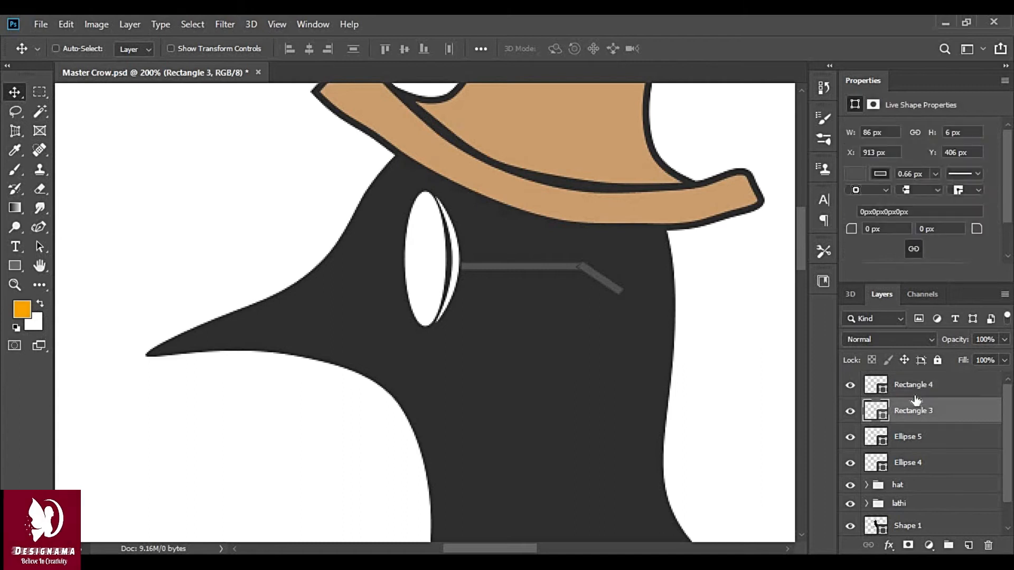
right_click(916, 410)
left_click(771, 120)
key("Escape")
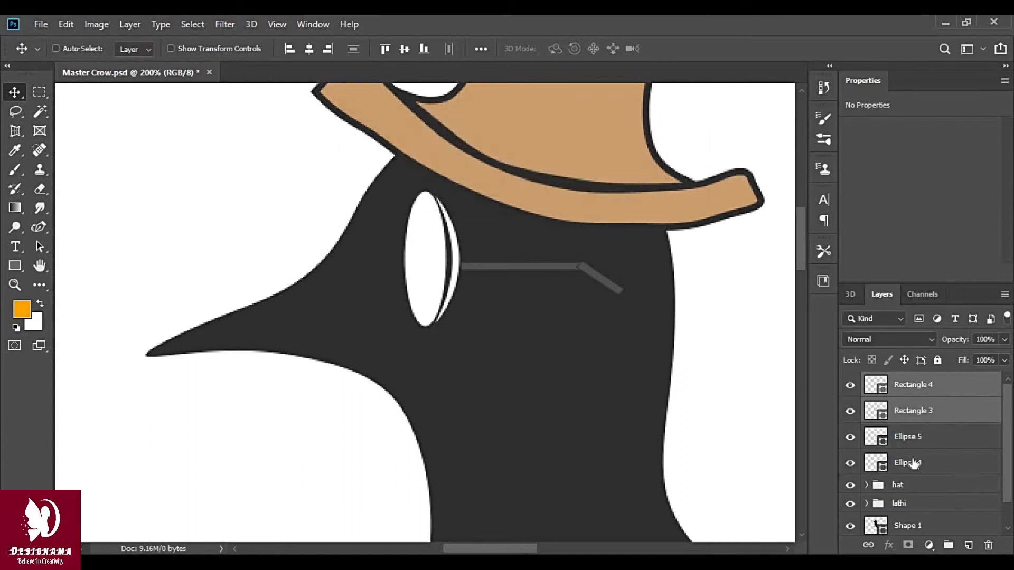
Group the lens, the crescent and the two arm rectangles in a group named glass.
left_click(915, 462)
left_click(910, 448, "shift")
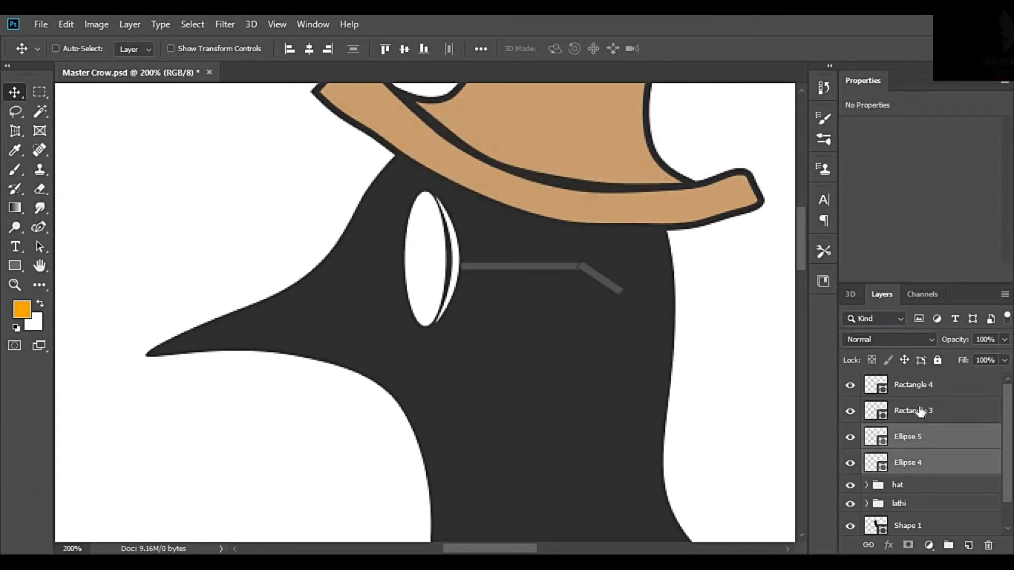
left_click(913, 440, "ctrl")
left_click(914, 385, "shift")
right_click(910, 391)
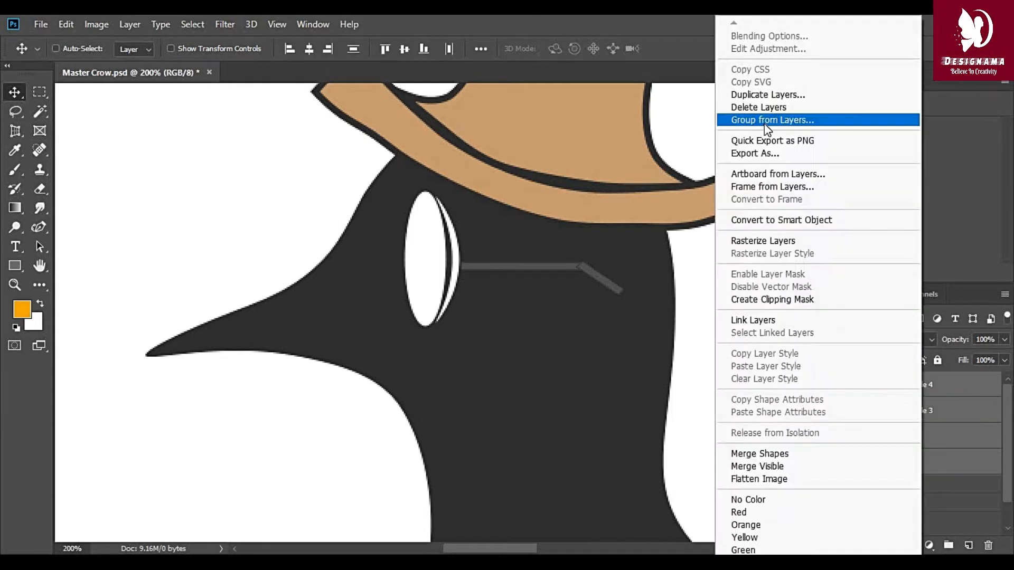
left_click(768, 120)
type("glass")
key("Return")
Tilt the glasses group clockwise under the hat brim so its arm slopes down toward the back of the head.
left_click_drag(439, 279, 439, 272)
key("ctrl+0")
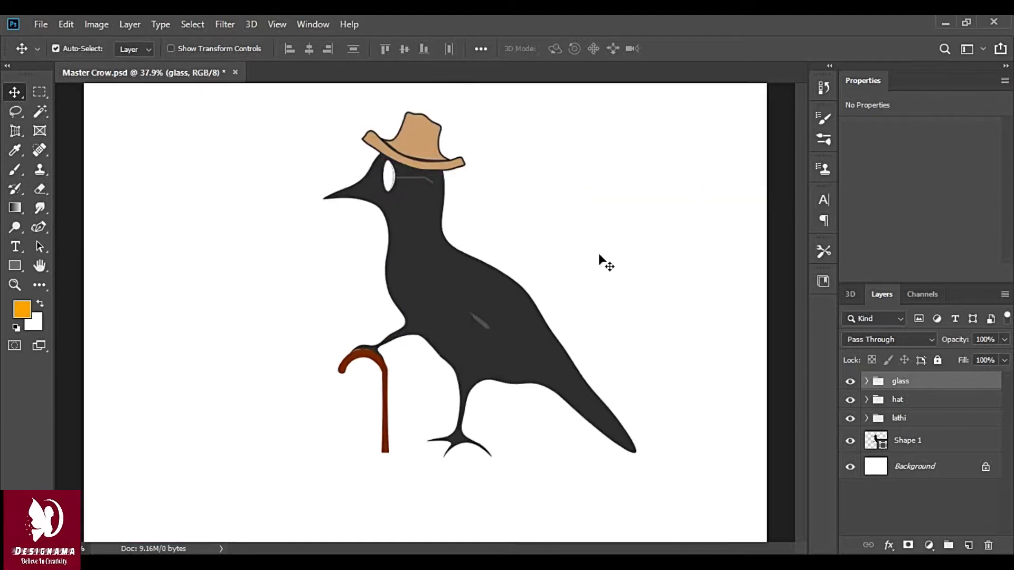
scroll(385, 226, "up", 3)
scroll(385, 226, "up", 1)
key("ctrl+t")
left_click_drag(446, 256, 431, 285)
left_click_drag(446, 206, 430, 210)
left_click_drag(413, 275, 425, 271)
key("Return")
key("ctrl+0")
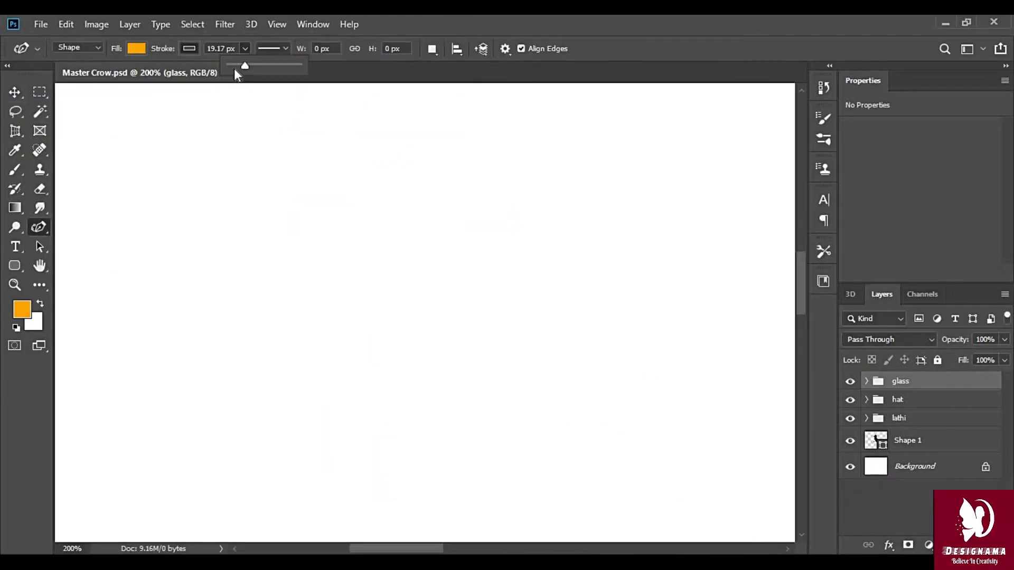
Draw a small brown heart-like shape about 38 by 30 px with a 0.66 px outline on the blank canvas.
left_click(136, 48)
left_click(130, 126)
left_click(251, 291)
left_click(263, 284)
left_click(271, 279)
left_click(281, 281)
left_click(282, 295)
left_click(271, 302)
left_click(276, 313)
left_click(267, 320)
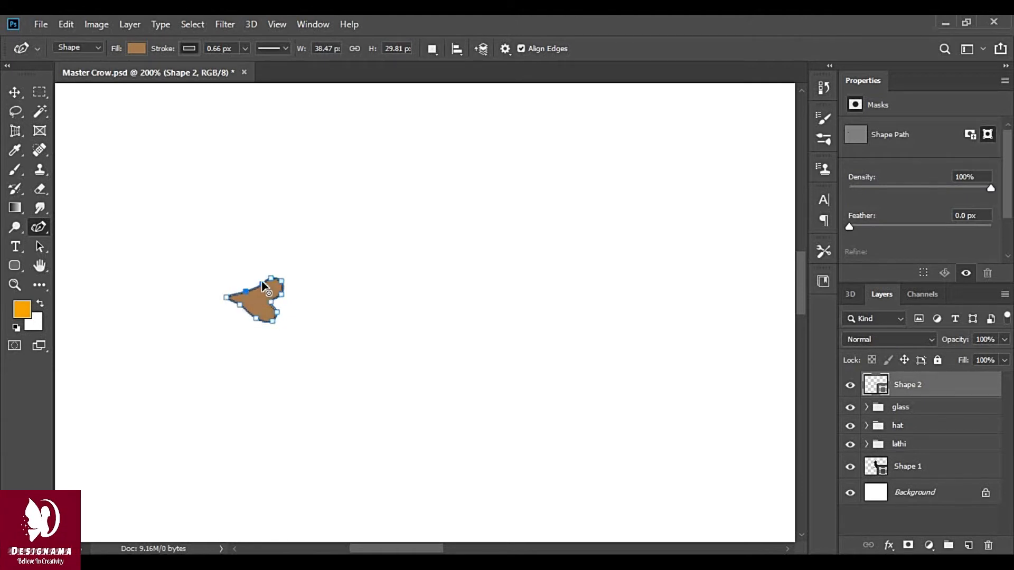
Stretch the heart's pointed end into a long thin tail, making the brown shape about 79 by 30 px.
left_click_drag(185, 313, 177, 303)
left_click_drag(209, 297, 203, 290)
left_click_drag(197, 300, 165, 298)
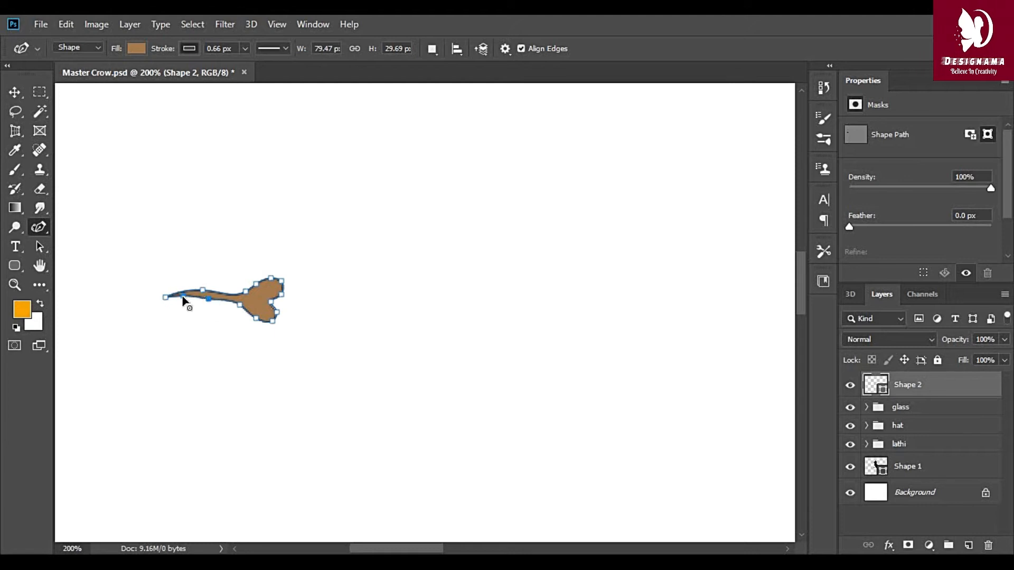
key("v")
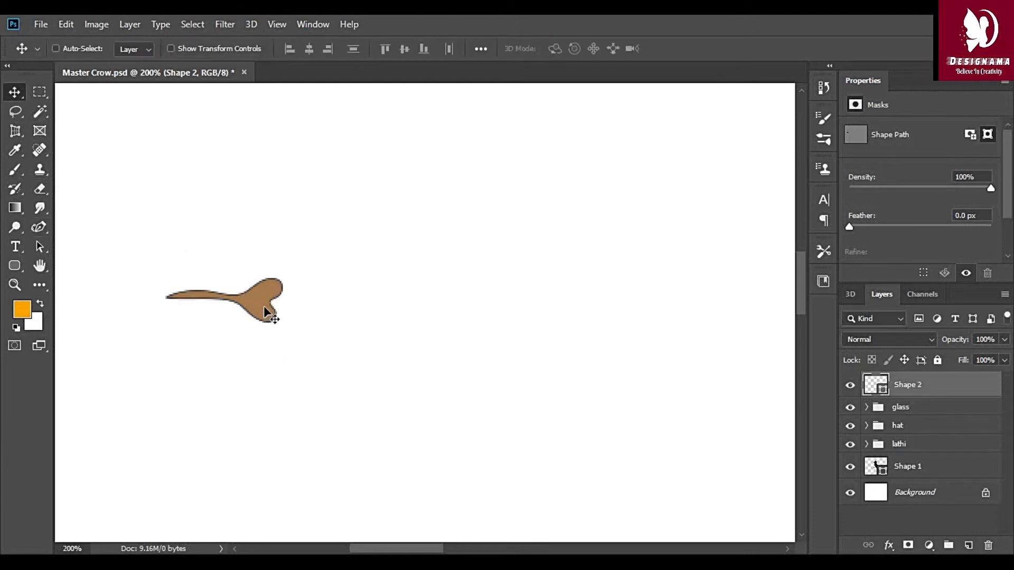
Flip the brown shape so its lobes face forward, enlarge it to about 173 by 49 px and place it across the neck.
key("ctrl+t")
right_click(263, 300)
left_click(317, 487)
left_click(684, 52)
left_click_drag(188, 315, 563, 234)
scroll(564, 234, "up", 2)
key("ctrl+minus")
left_click_drag(511, 550, 529, 549)
key("ctrl+t")
left_click_drag(407, 303, 452, 317)
right_click(457, 317)
left_click(499, 527)
key("Return")
Extend the brown shape's pointed tip to the back edge of the neck, making the shape about 205 px wide.
key("p")
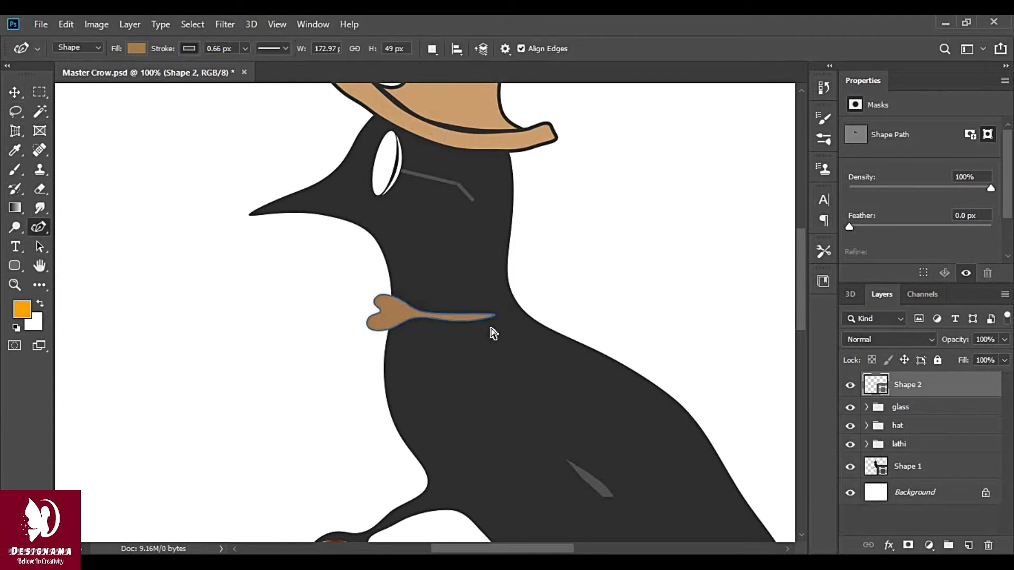
key("ctrl+plus")
left_click(564, 317)
key("Home")
key("ctrl+z")
key("ctrl+0")
key("ctrl+plus")
key("ctrl+plus")
key("ctrl+plus")
key("ctrl+plus")
key("ctrl+plus")
scroll(513, 369, "up", 3)
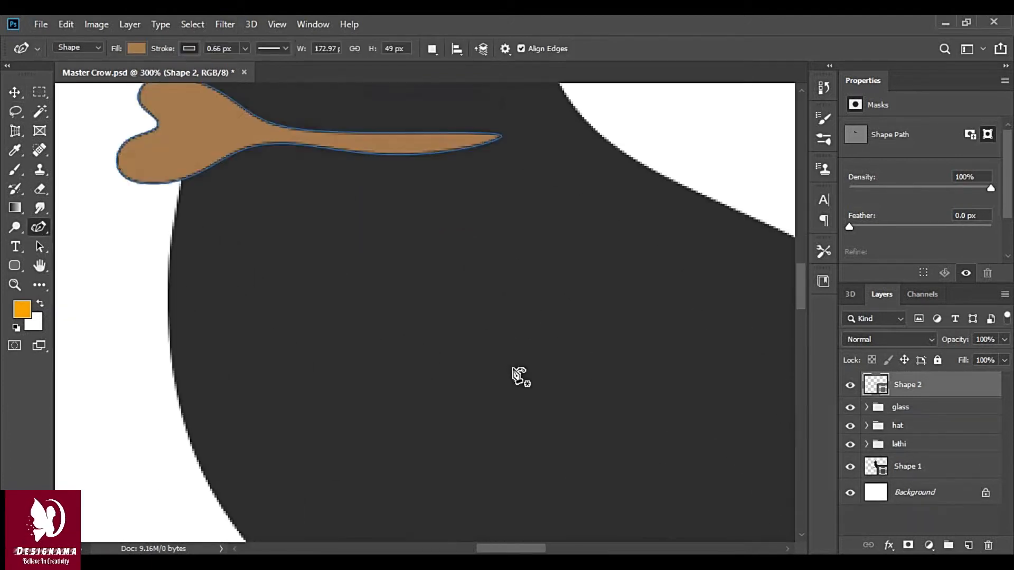
scroll(519, 376, "up", 2)
left_click(492, 211, "ctrl")
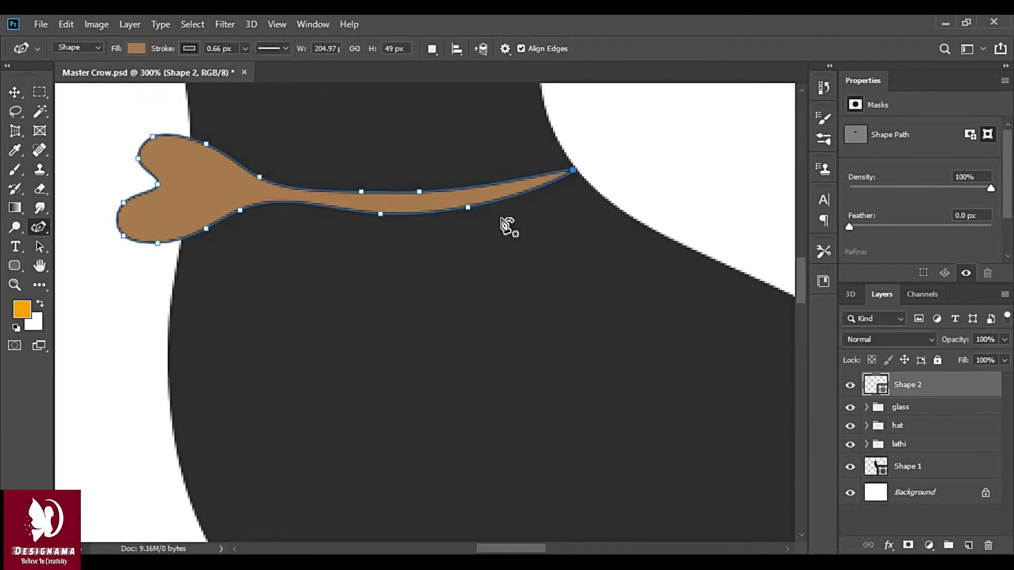
Reshape the brown tail into an even, curved strap about 201 px long with a rounded back end, and adjust its front lobes.
left_click_drag(299, 203, 299, 211)
scroll(423, 210, "up", 1)
left_click_drag(573, 206, 558, 178)
left_click_drag(546, 210, 521, 199)
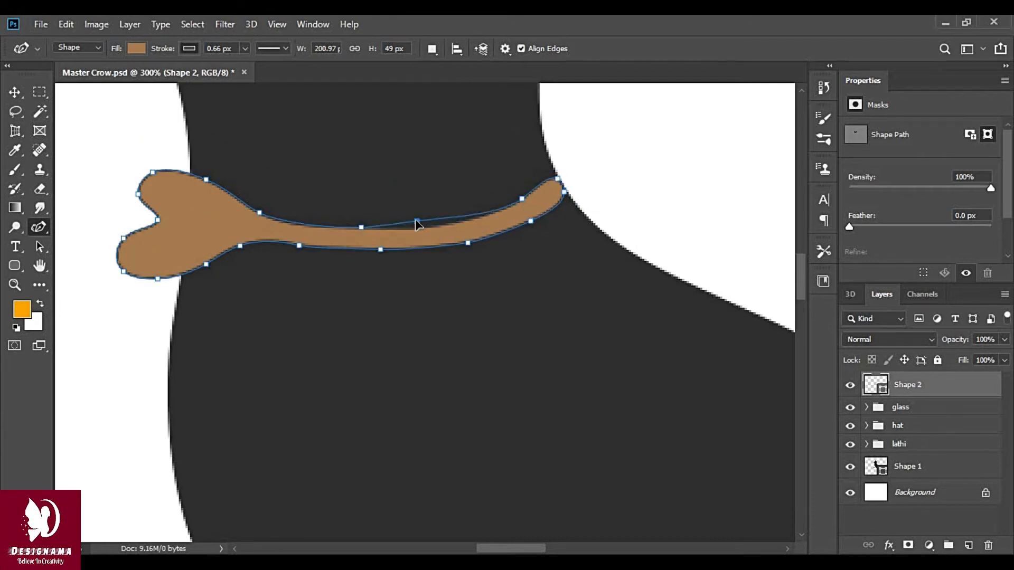
scroll(520, 201, "up", 2)
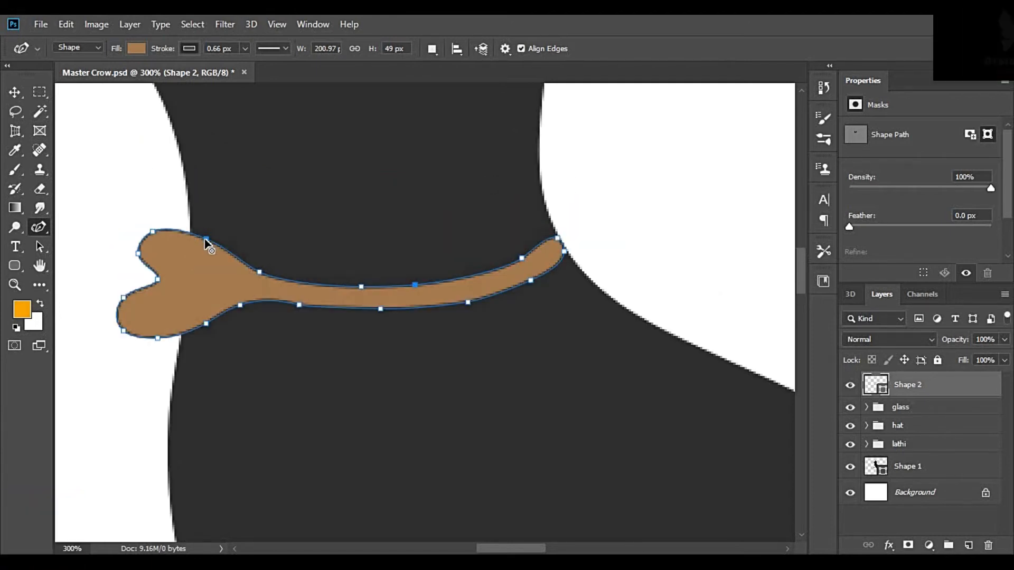
left_click_drag(206, 239, 190, 229)
left_click_drag(123, 274, 123, 269)
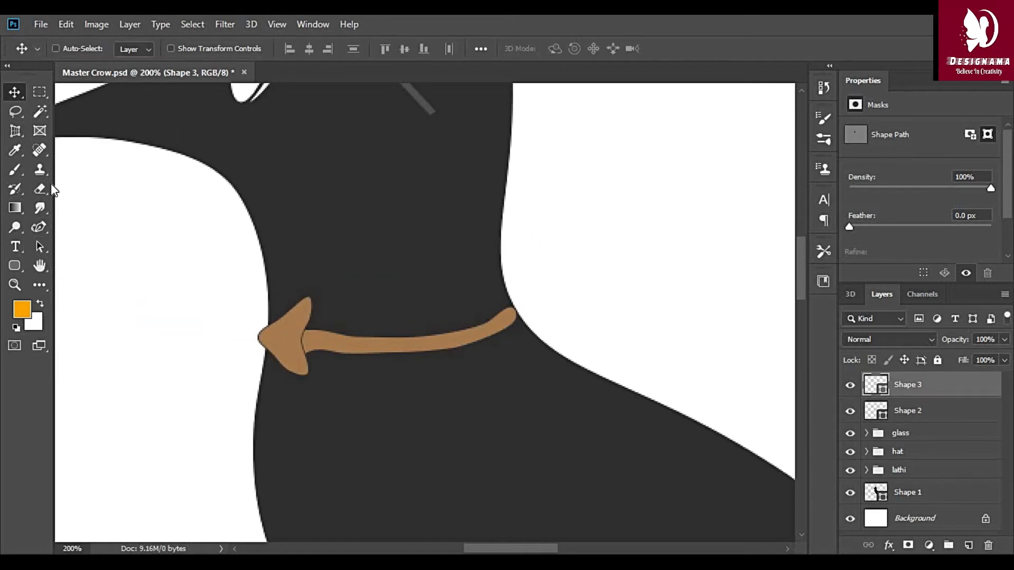
Reshape the separate brown piece at the strap's front into a wide crescent about 40 by 80 px.
left_click(39, 227)
left_click(290, 328)
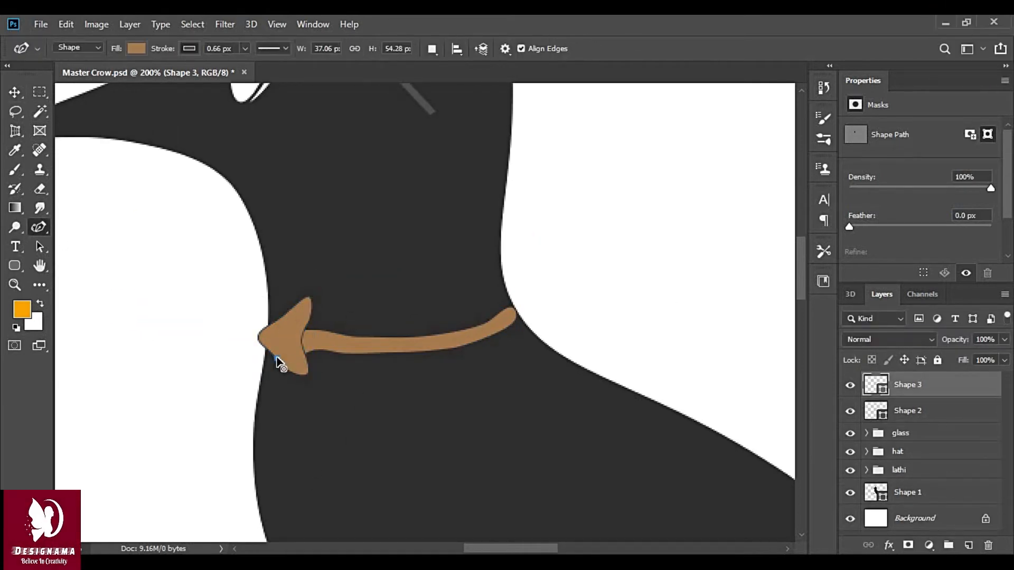
key("ctrl+t")
key("Escape")
key("ctrl+z")
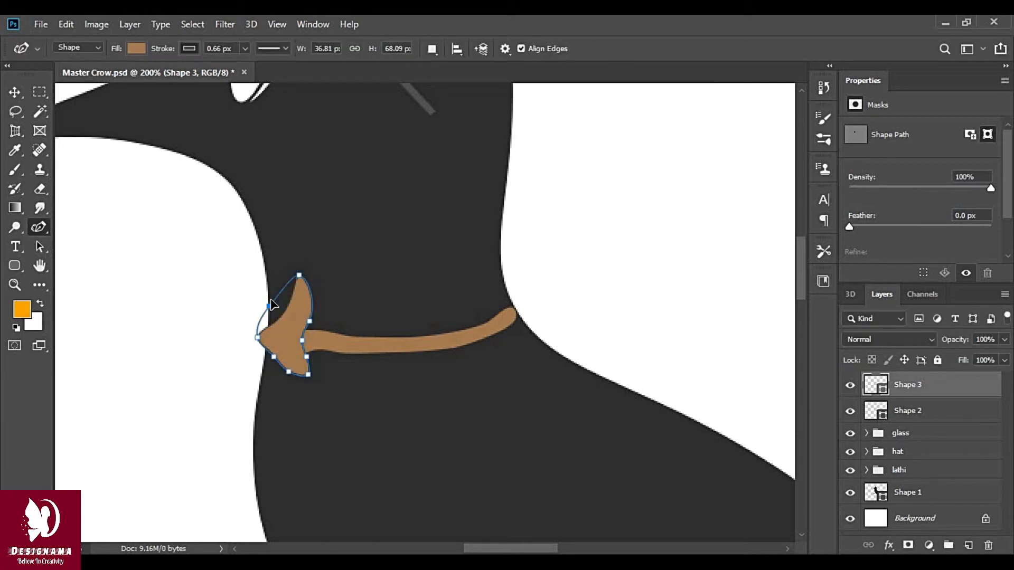
left_click_drag(315, 271, 296, 285)
left_click_drag(310, 321, 288, 339)
left_click_drag(297, 285, 302, 278)
left_click_drag(288, 339, 297, 338)
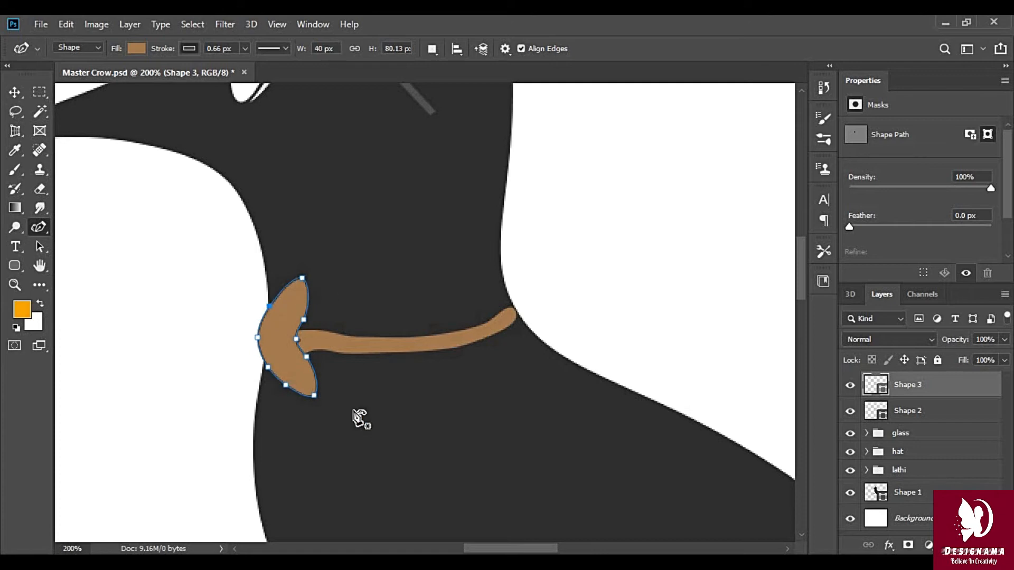
Sharpen the crescent's two wing tips and its front bulge into an arrowhead-like bow about 49 by 77 px.
left_click(544, 319)
left_click_drag(302, 278, 320, 284)
left_click_drag(314, 396, 325, 397)
left_click_drag(306, 357, 305, 369)
left_click_drag(258, 337, 251, 341)
left_click_drag(256, 323, 262, 326)
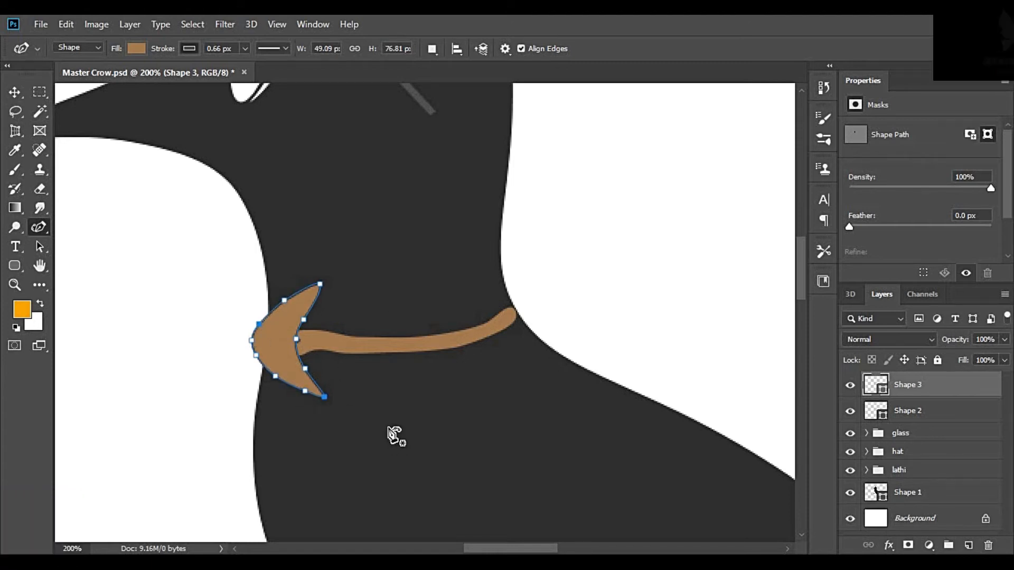
Draw a narrow curved sliver about 12 by 49 px over the bow's front, along the neck's front edge.
left_click(267, 297)
left_click(224, 316)
left_click(236, 359)
left_click(261, 376)
left_click_drag(225, 317, 248, 323)
left_click_drag(236, 358, 251, 352)
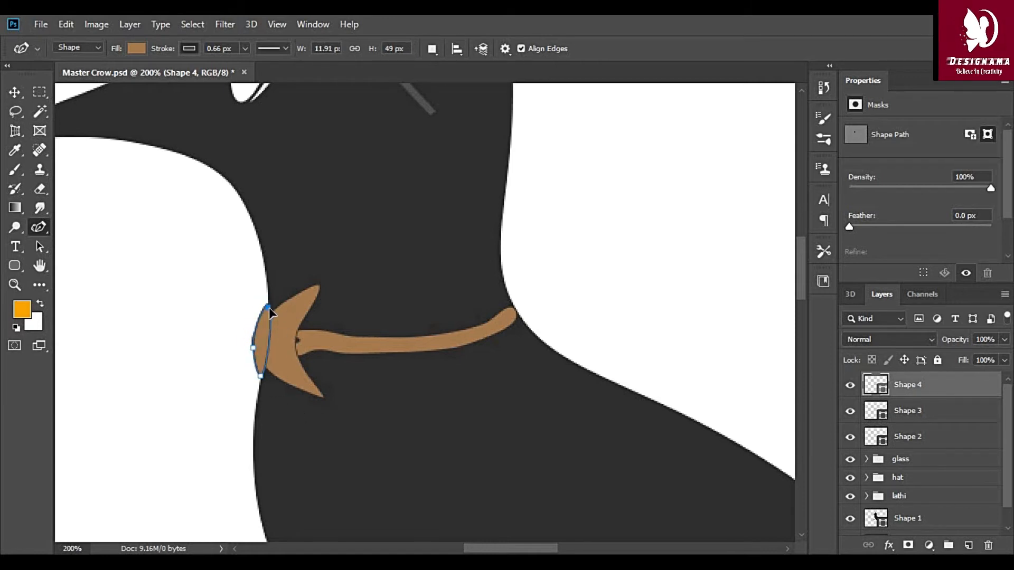
key("v")
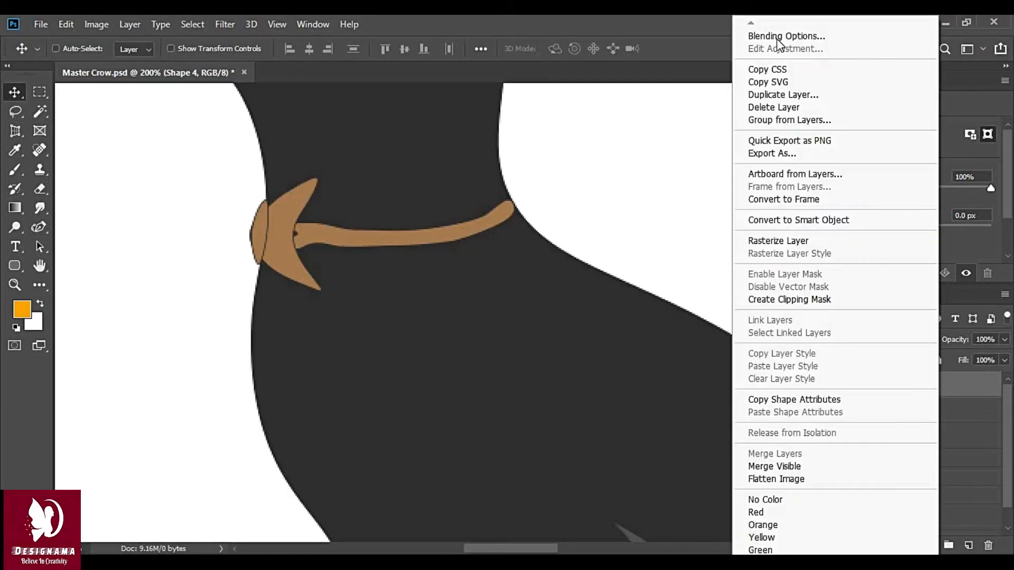
Give the sliver a layer style with two gradient overlays, outer glow and drop shadow, choosing a dark-to-bright red gradient.
left_click(778, 37)
left_click(443, 267)
left_click(480, 289)
left_click(478, 267)
left_click(740, 134)
left_click(935, 76)
left_click(724, 154)
left_click(718, 168)
left_click(724, 136)
left_click(739, 158)
scroll(766, 148, "down", 2)
left_click(936, 76)
Try the Angle style at -170° for the red gradient overlay.
left_click(732, 154)
left_click(723, 179)
left_click(731, 155)
left_click(723, 191)
left_click(686, 174)
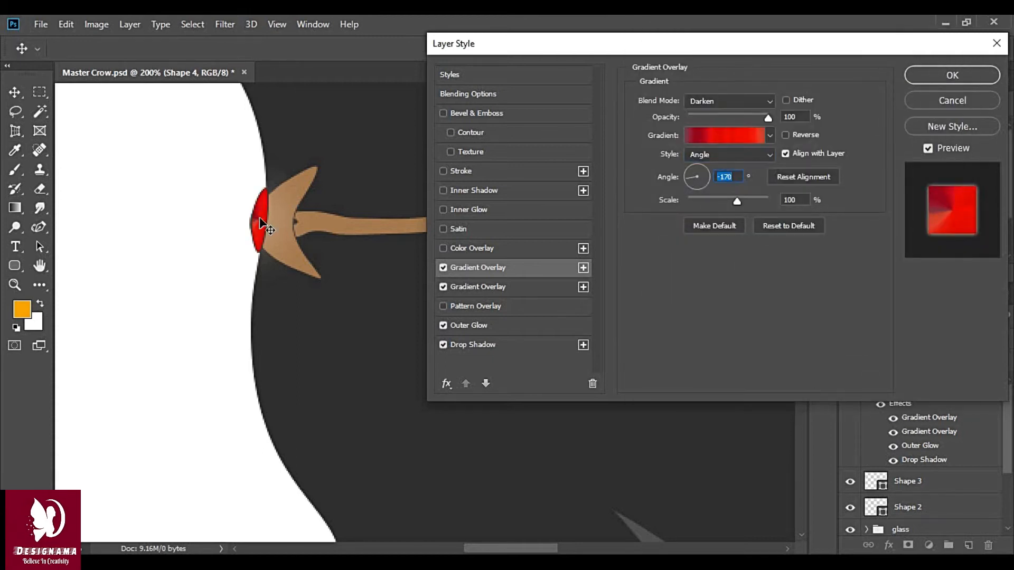
Change the gradient overlay's style and angle so red bands run diagonally across the sliver, and apply the layer style.
left_click(731, 154)
left_click(724, 203)
left_click(706, 177)
left_click(967, 75)
Add a gradient overlay to the bow shape and open its gradient for editing.
scroll(922, 386, "down", 3)
left_click(902, 397)
double_click(850, 390)
right_click(924, 391)
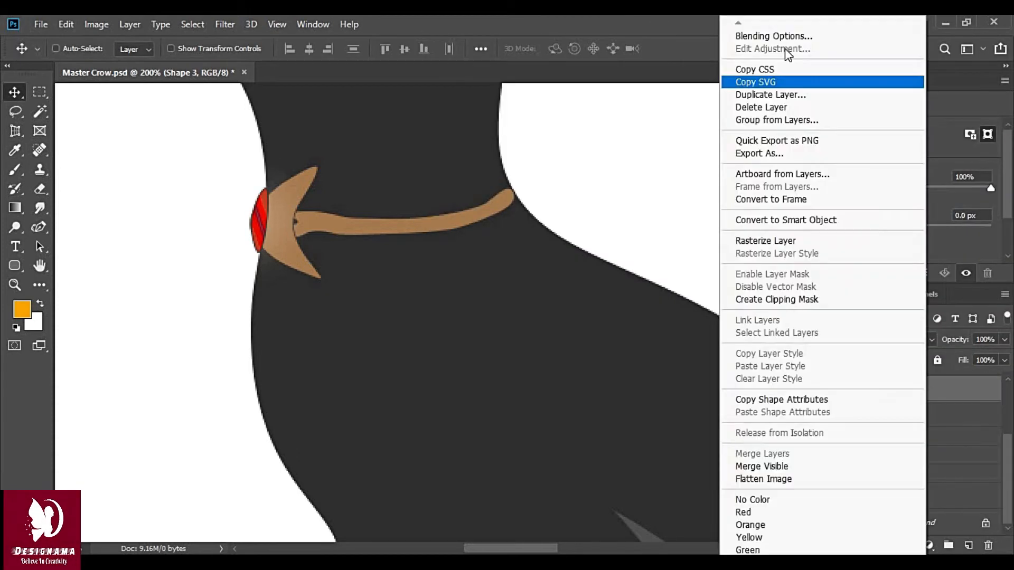
left_click(774, 36)
left_click(478, 287)
left_click(730, 134)
Try several gradient presets, including Black To Transparent and Steel Bar, for the bow's gradient overlay.
left_click(682, 117)
left_click(706, 120)
left_click(727, 117)
left_click(747, 121)
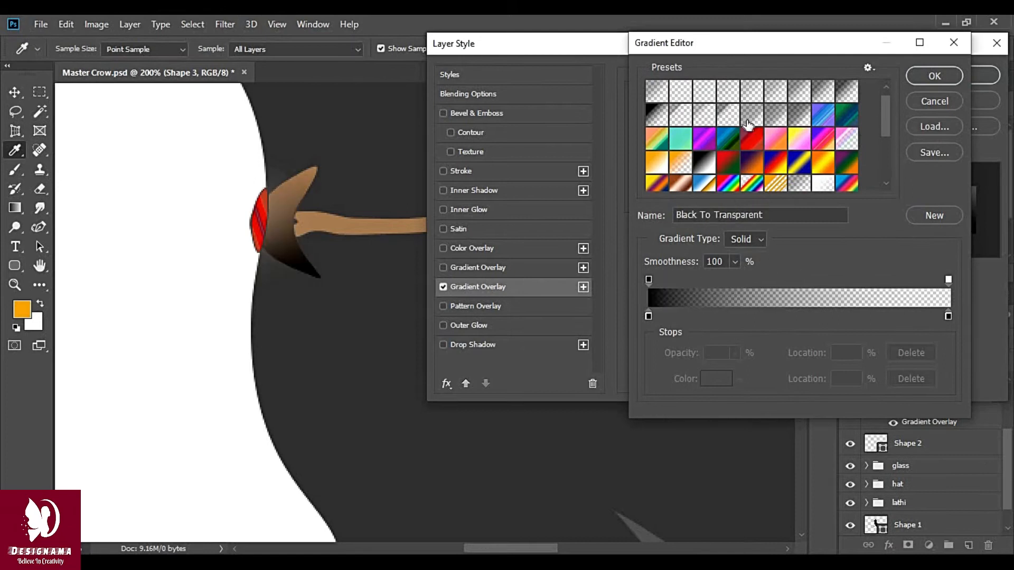
scroll(748, 124, "down", 2)
left_click(775, 167)
left_click(799, 163)
scroll(782, 159, "up", 3)
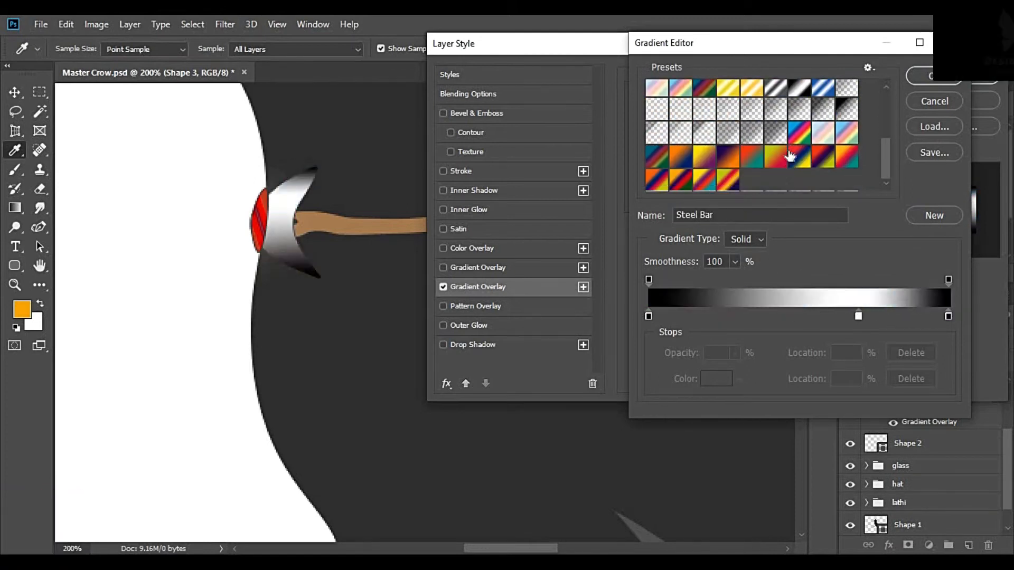
scroll(782, 158, "down", 2)
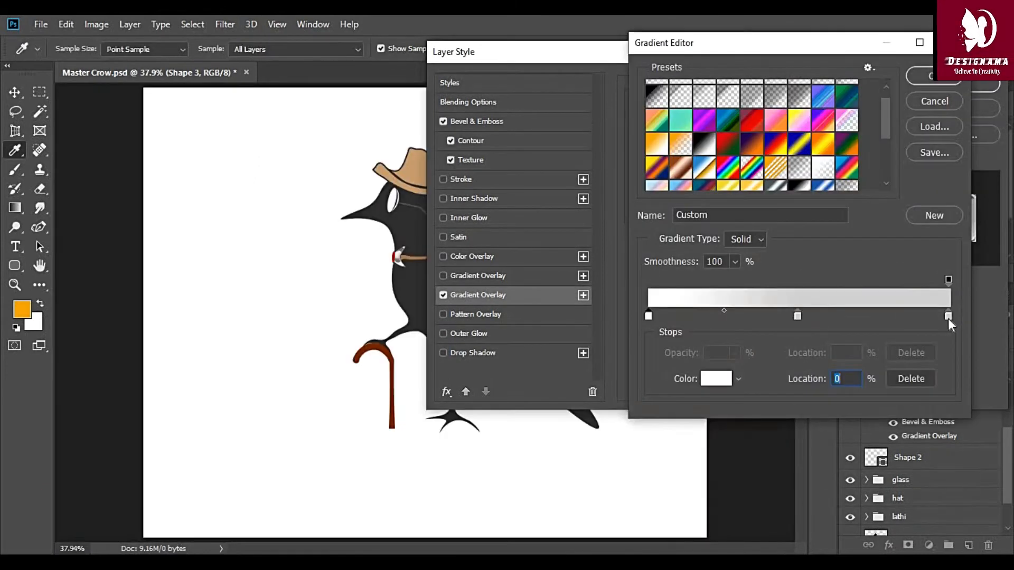
Make the bow's custom gradient run from white through light grey back to white, and accept it.
double_click(949, 317)
left_click(600, 267)
key("Return")
scroll(749, 242, "down", 1)
scroll(753, 240, "up", 1)
left_click(922, 75)
Turn off the bow bevel's contour and texture, and set the gradient overlay's style to Radial.
left_click(450, 159)
left_click(770, 143)
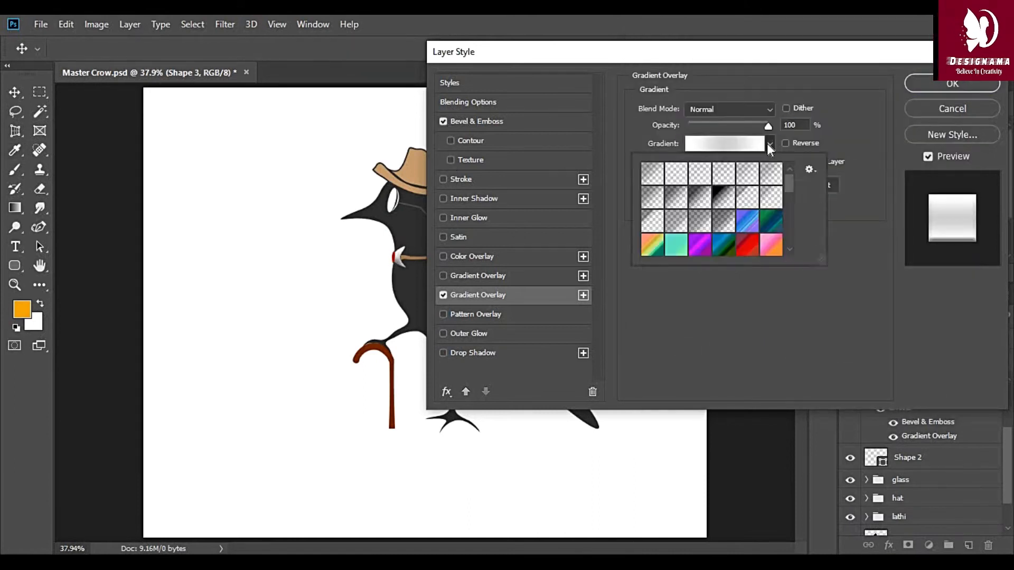
left_click(729, 163)
left_click(719, 194)
left_click(729, 183)
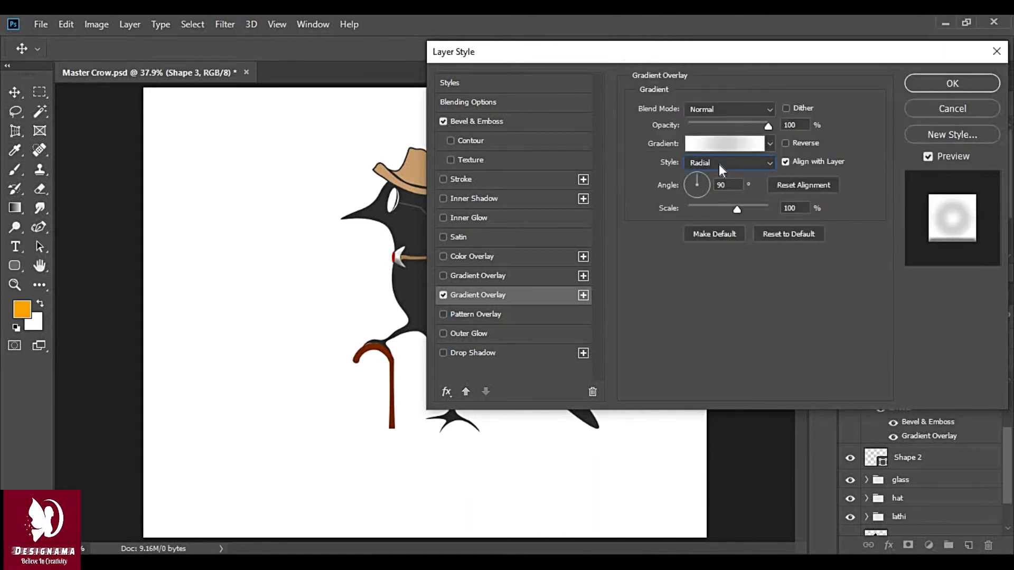
left_click(729, 109)
left_click(713, 168)
left_click(713, 110)
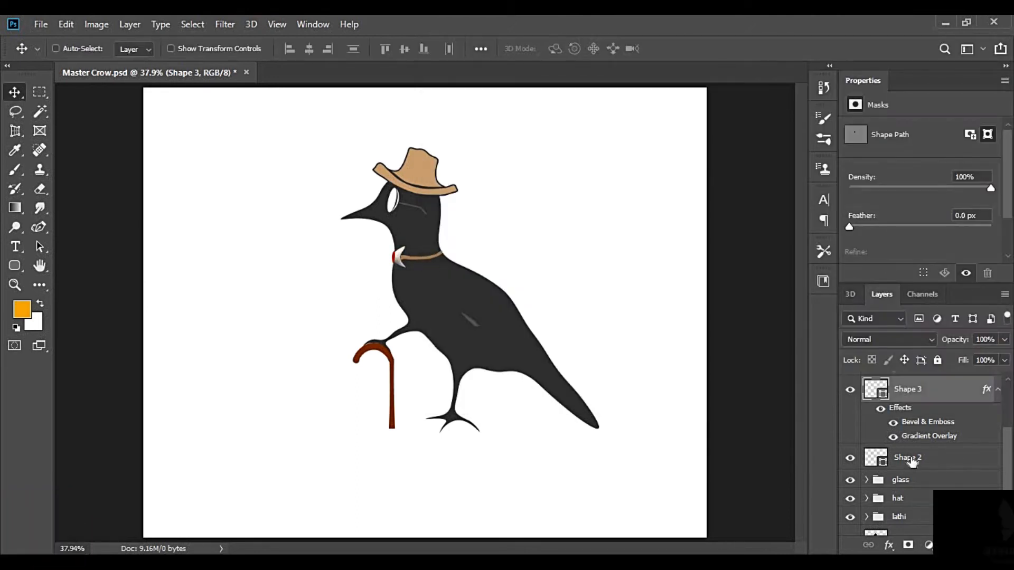
Give the neck strap a white-to-light-grey gradient overlay.
double_click(946, 457)
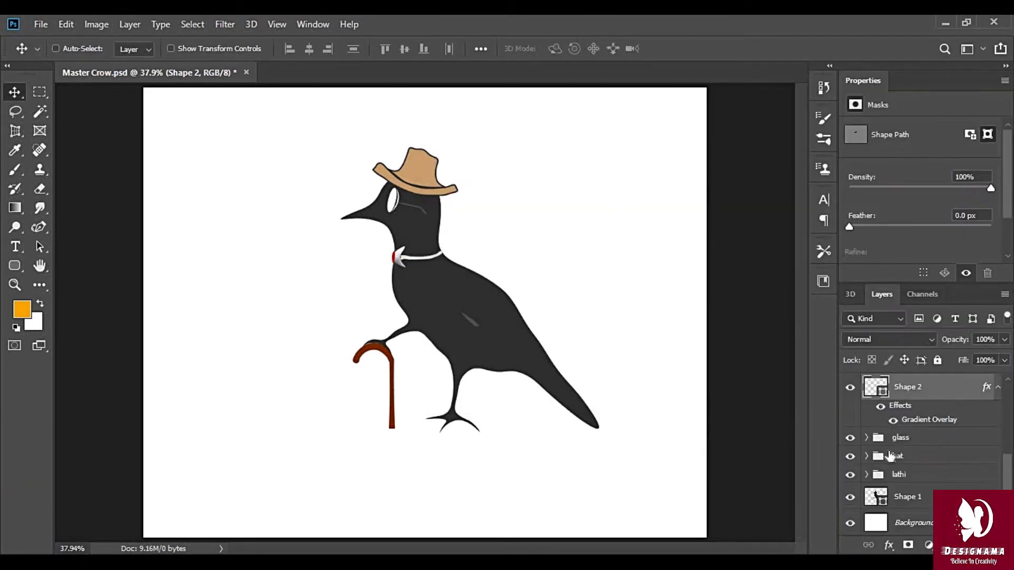
Add a gradient overlay to the Ellipse 4 lens inside the glass group.
left_click(872, 440)
left_click(868, 438)
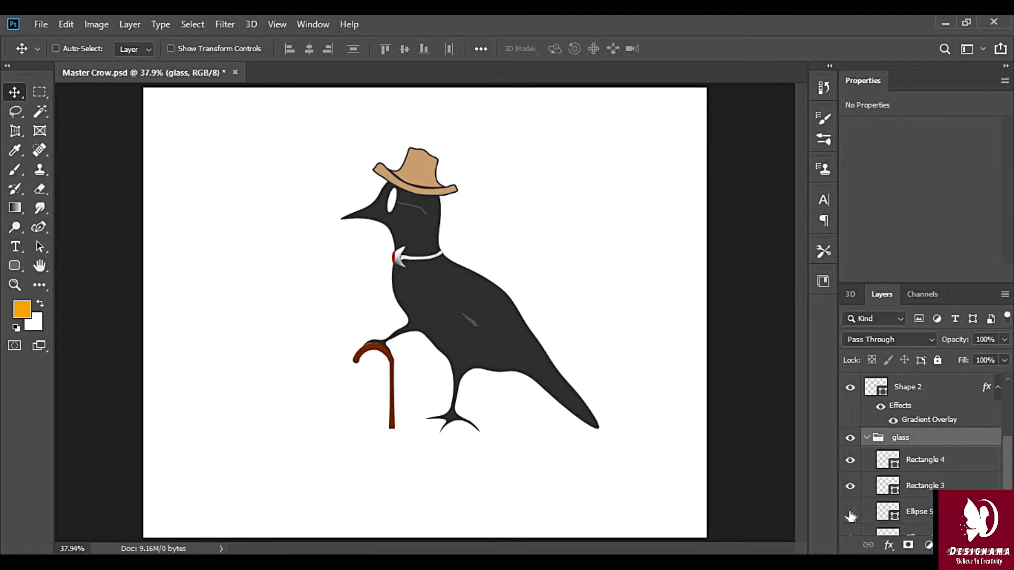
scroll(850, 515, "down", 3)
right_click(927, 440)
left_click(774, 36)
left_click(508, 291)
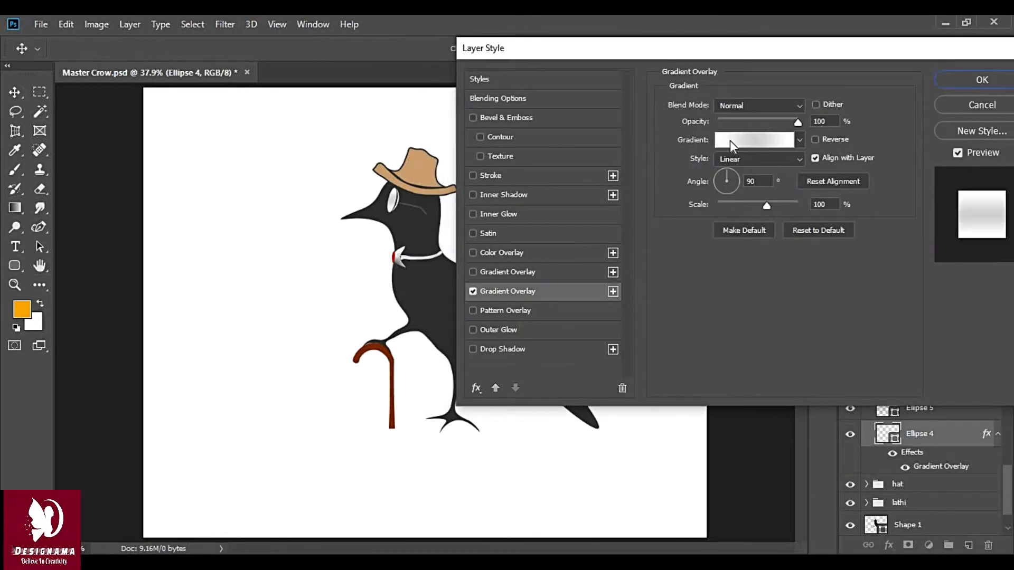
Apply a transparent Neutral Density gradient preset to the lens overlay, and collapse the glass group.
left_click(730, 140)
left_click(731, 138)
left_click(752, 92)
left_click(771, 93)
left_click(797, 95)
left_click(774, 96)
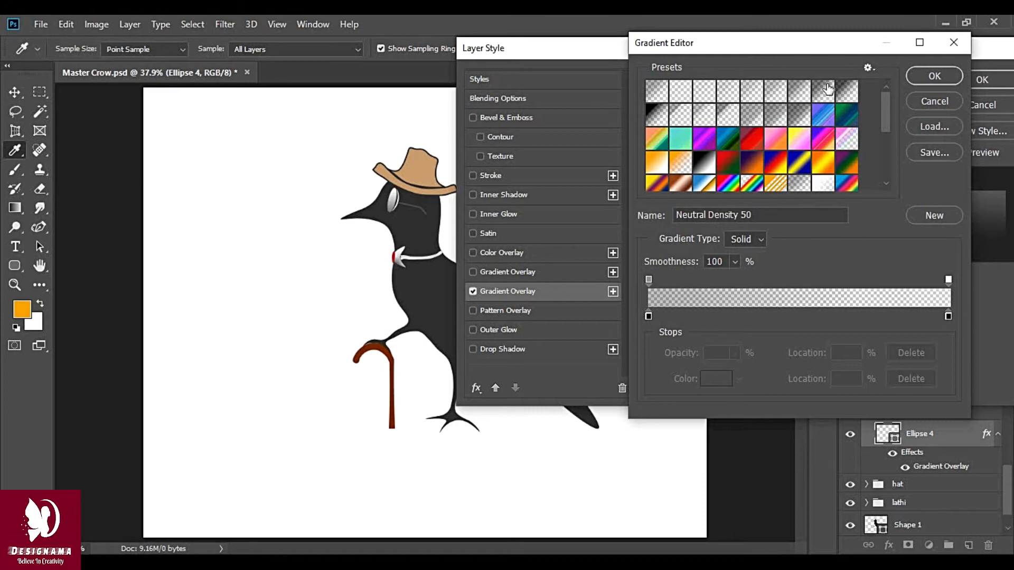
left_click(934, 75)
left_click(981, 79)
scroll(909, 407, "up", 3)
left_click(867, 409)
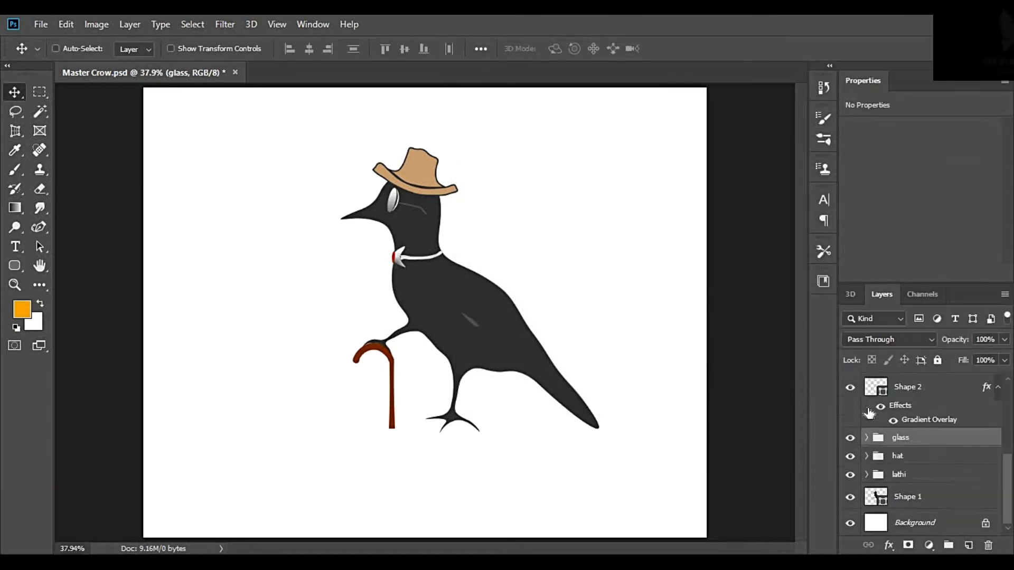
Enlarge the bow shape slightly with Free Transform at the front of the neck.
scroll(898, 401, "up", 5)
key("ctrl+plus")
key("ctrl+plus")
left_click(934, 490)
key("ctrl+t")
left_click_drag(389, 214, 375, 245)
key("Return")
key("ctrl+0")
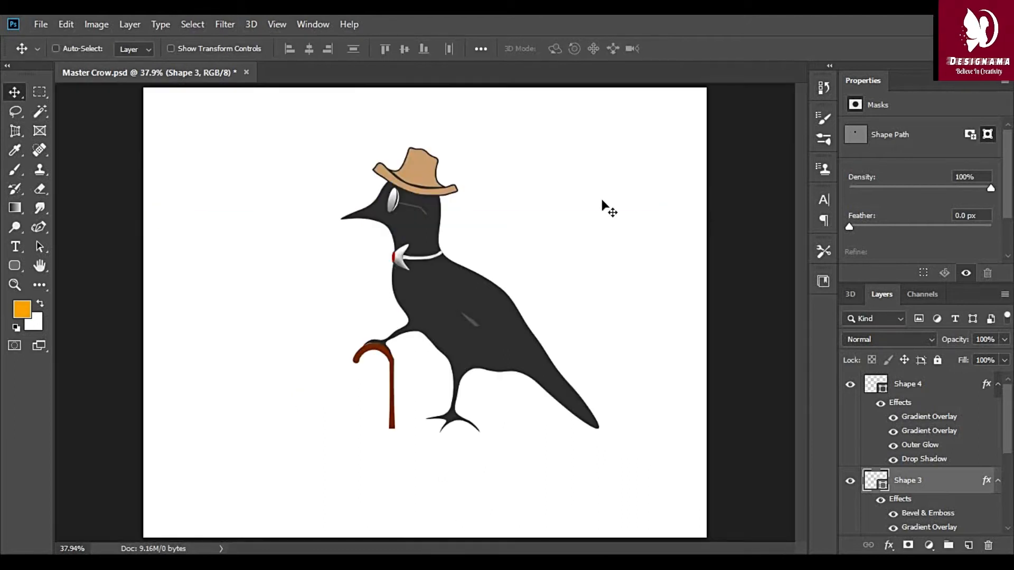
Widen and tilt the red sliver in front of the bow with Free Transform to form a fuller knot.
left_click(877, 386)
key("ctrl+t")
key("ctrl+plus")
key("ctrl+plus")
key("ctrl+plus")
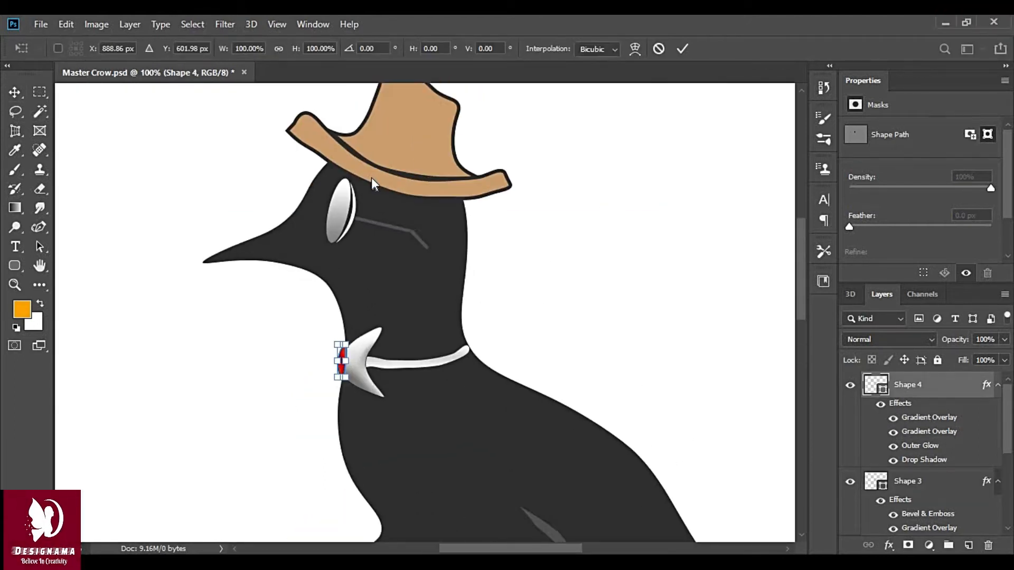
key("ctrl+plus")
left_click_drag(245, 378, 233, 378)
left_click_drag(288, 449, 300, 434)
left_click_drag(267, 423, 267, 430)
Refine the red knot's curved outline and fit it against the bow's front edge.
left_click(36, 226)
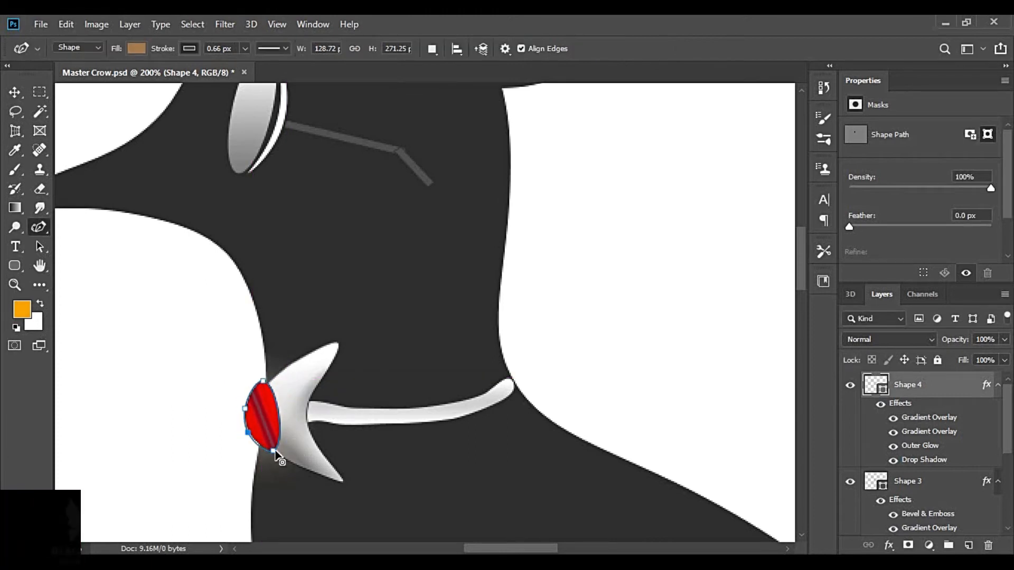
key("v")
left_click_drag(267, 414, 327, 437)
key("ctrl+0")
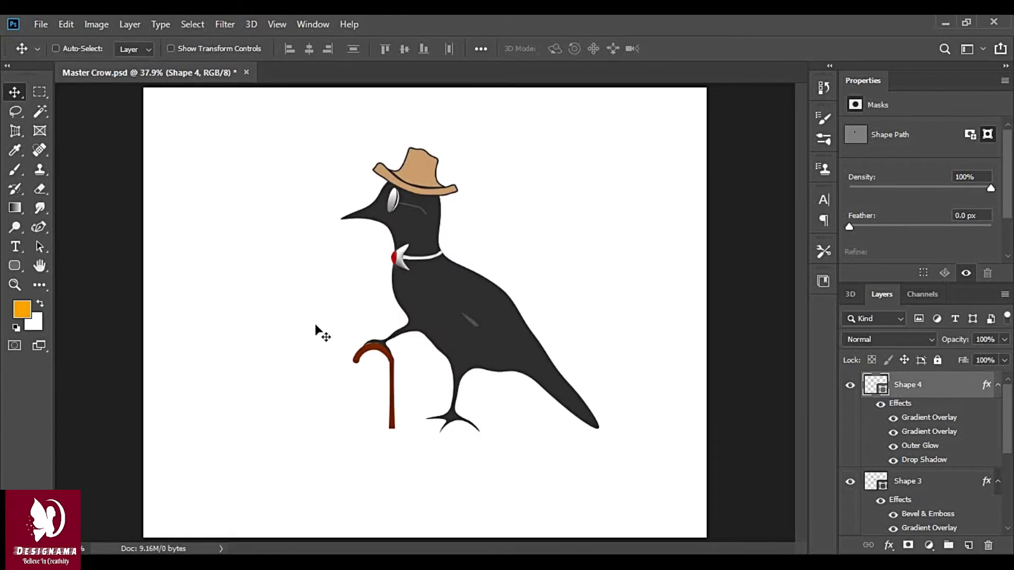
Group the strap, bow and red knot layers under the name tie.
right_click(954, 389)
left_click(761, 127)
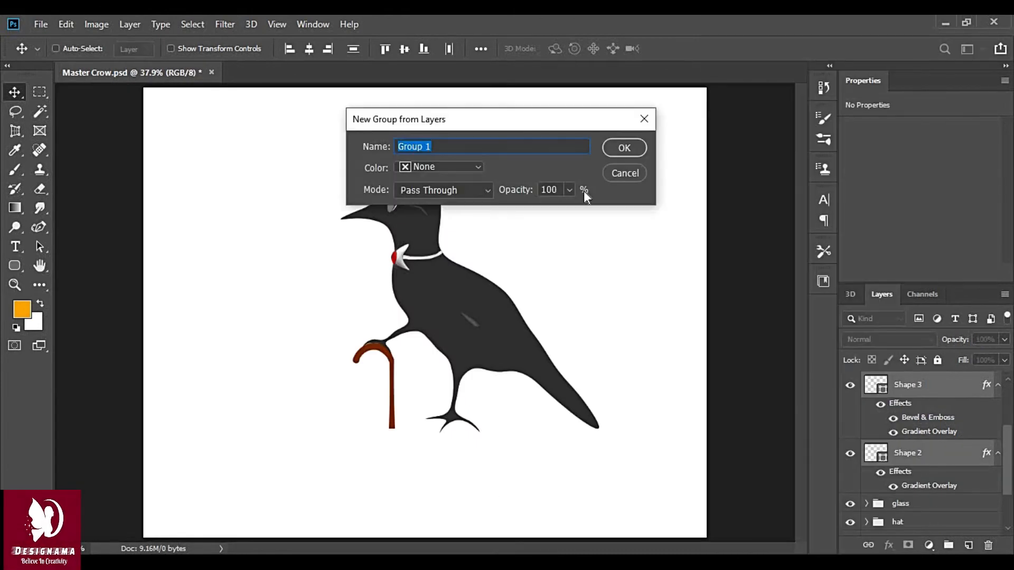
type("tie")
key("Return")
Draw a curved dark grey wing-edge shape about 368 by 340 px, from the crow's shoulder towards the tail.
left_click(38, 227)
left_click(455, 271)
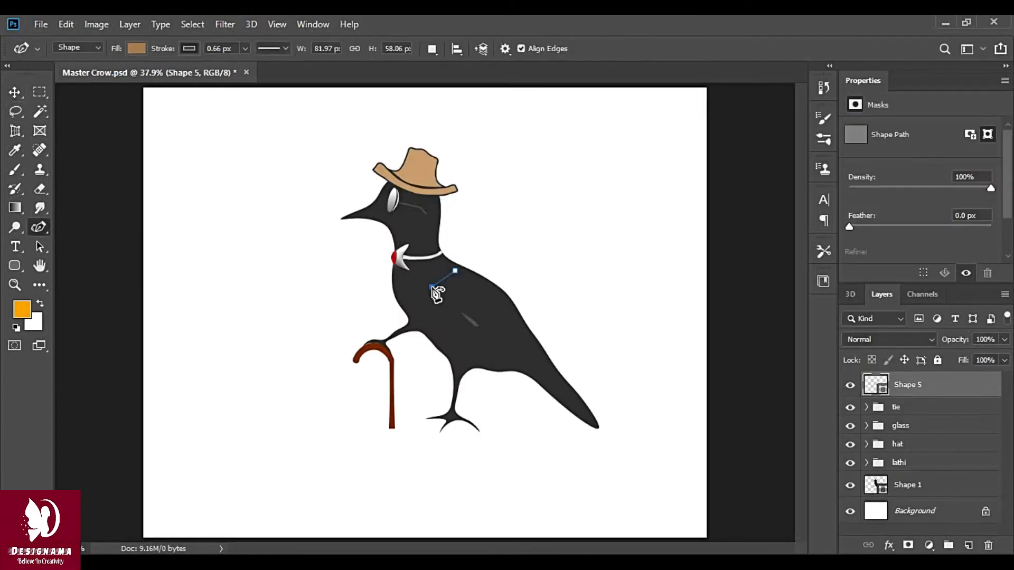
left_click(137, 48)
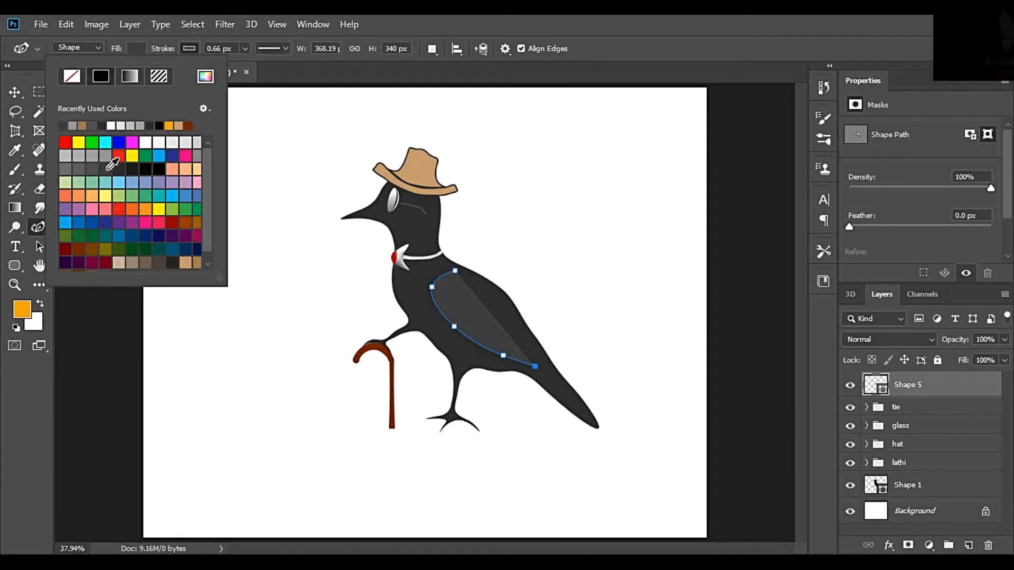
left_click(491, 341)
left_click(456, 316)
left_click(443, 297)
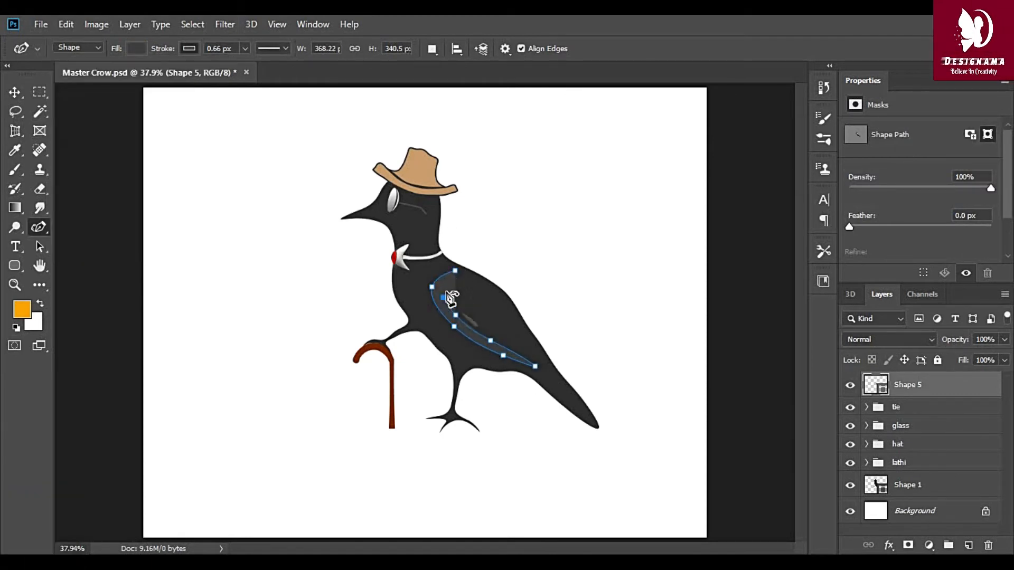
Reshape the wing-edge curve into a slimmer crescent about 410 by 338 px by adjusting its anchor points.
left_click_drag(453, 315, 455, 315)
left_click_drag(479, 336, 491, 345)
left_click_drag(443, 297, 438, 292)
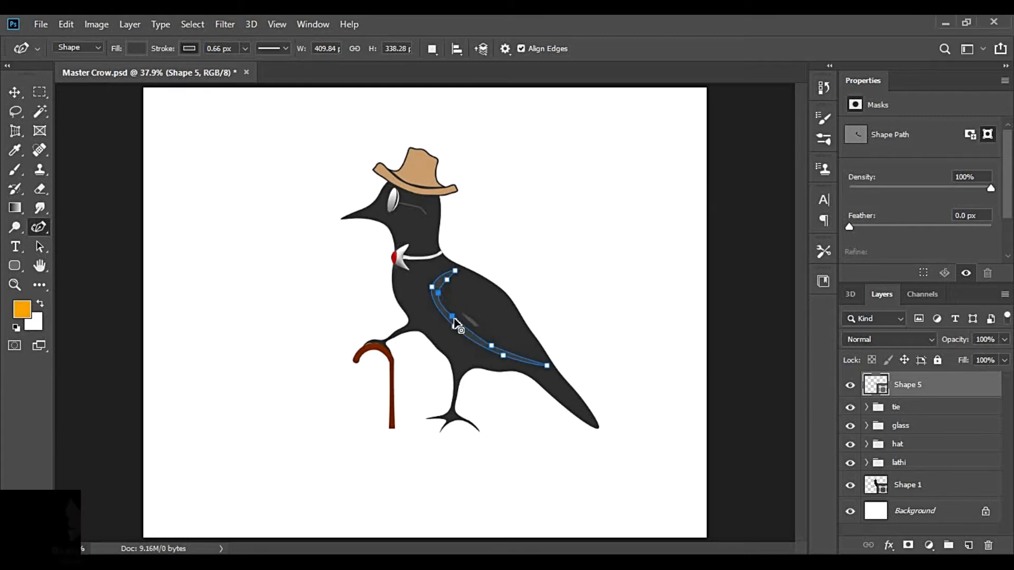
Duplicate the wing crescent and scale the copy down so it sits inside the first one.
left_click(14, 96)
left_click_drag(523, 369, 528, 342, "alt")
key("ctrl+t")
left_click_drag(484, 332, 491, 360)
key("Return")
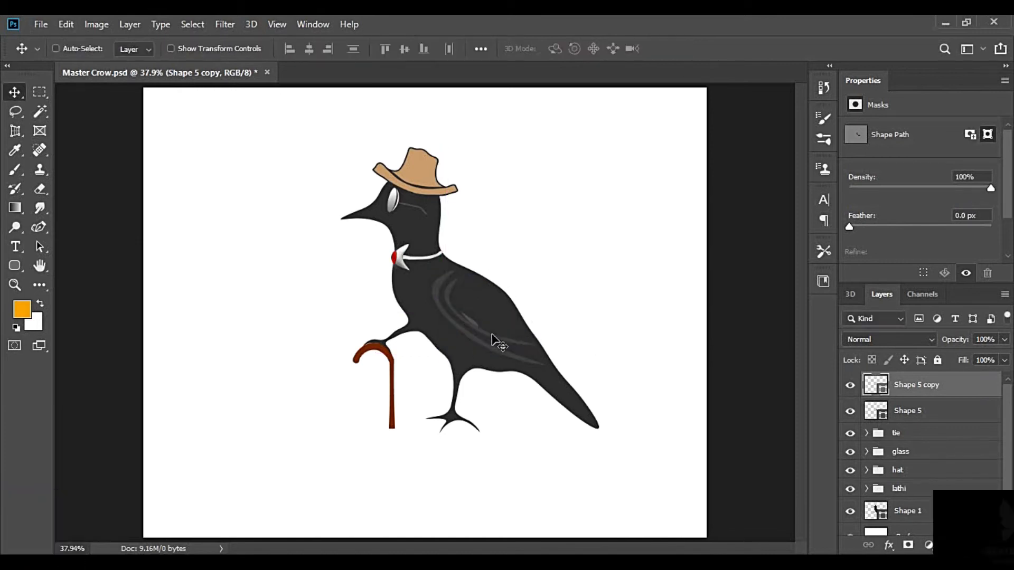
Draw a narrow dark grey triangle about 190 by 177 px along the crow's tail.
key("p")
left_click(537, 373)
left_click(591, 422)
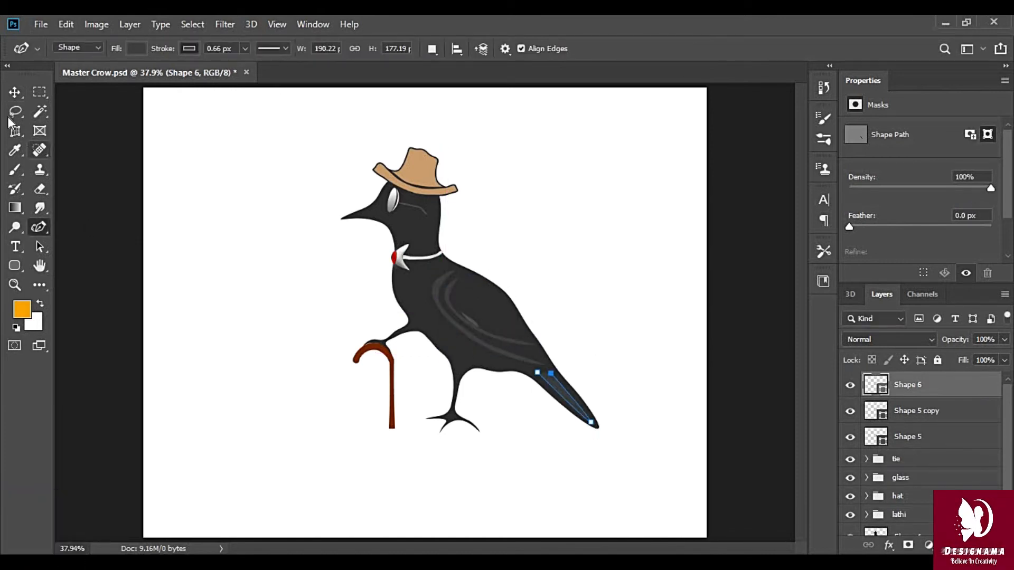
Draw a small grey sliver, move it onto the tail tip and transform it to about 74 by 67 px.
left_click(531, 401)
left_click(523, 431)
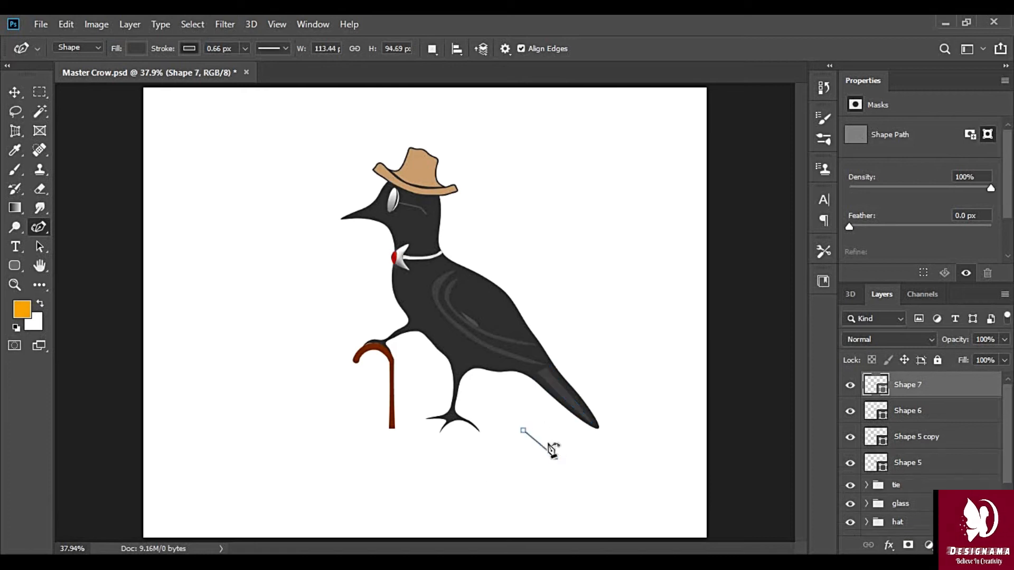
left_click(555, 457)
left_click(136, 48)
left_click(96, 170)
key("v")
left_click_drag(551, 438, 565, 401)
key("ctrl+t")
left_click(683, 49)
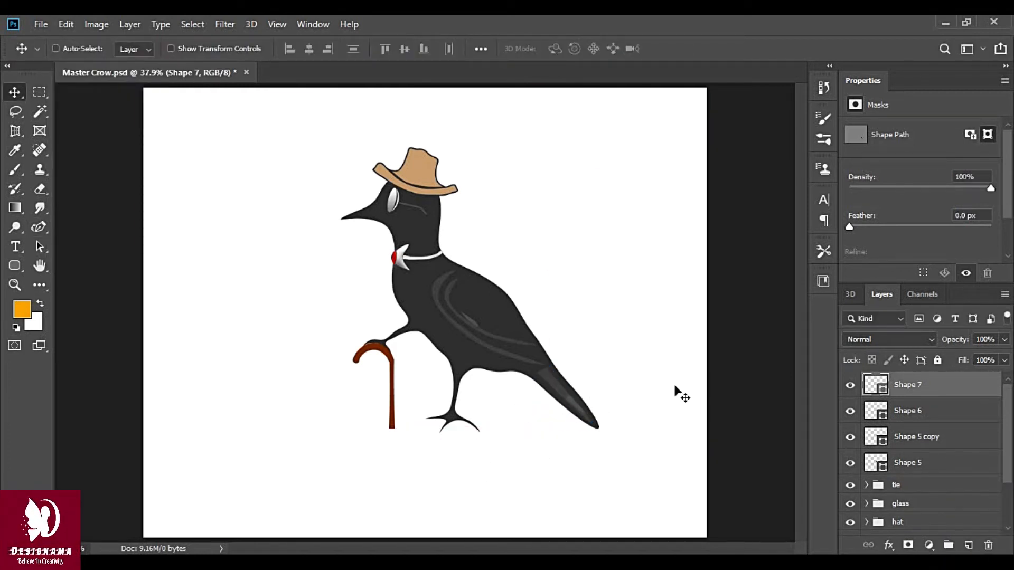
left_click(15, 208)
left_click(107, 48)
double_click(96, 101)
left_click(239, 343)
key("Return")
Try drawing another small grey feather sliver on the blank canvas below the tail.
key("p")
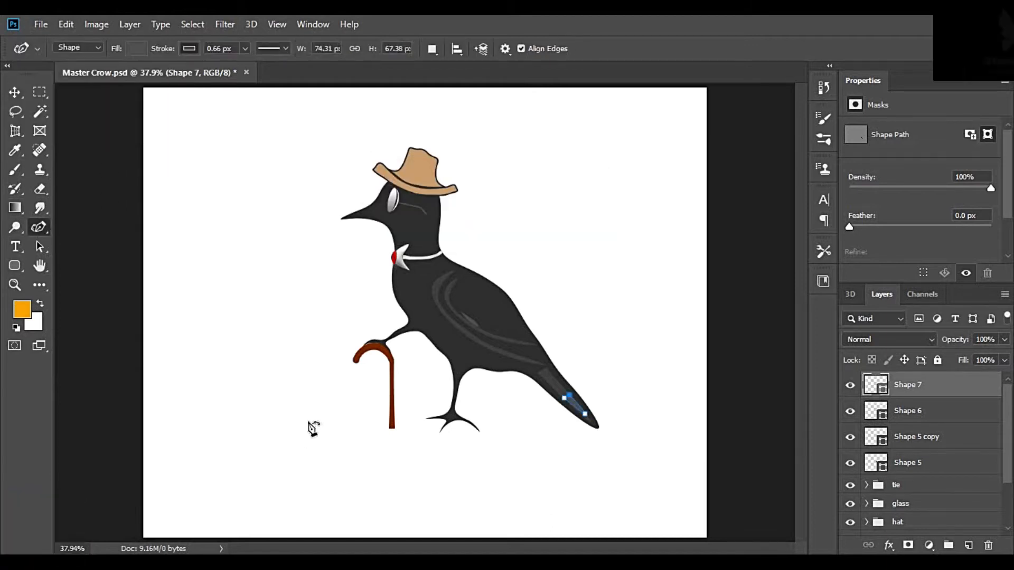
left_click(516, 483)
left_click(498, 450)
key("v")
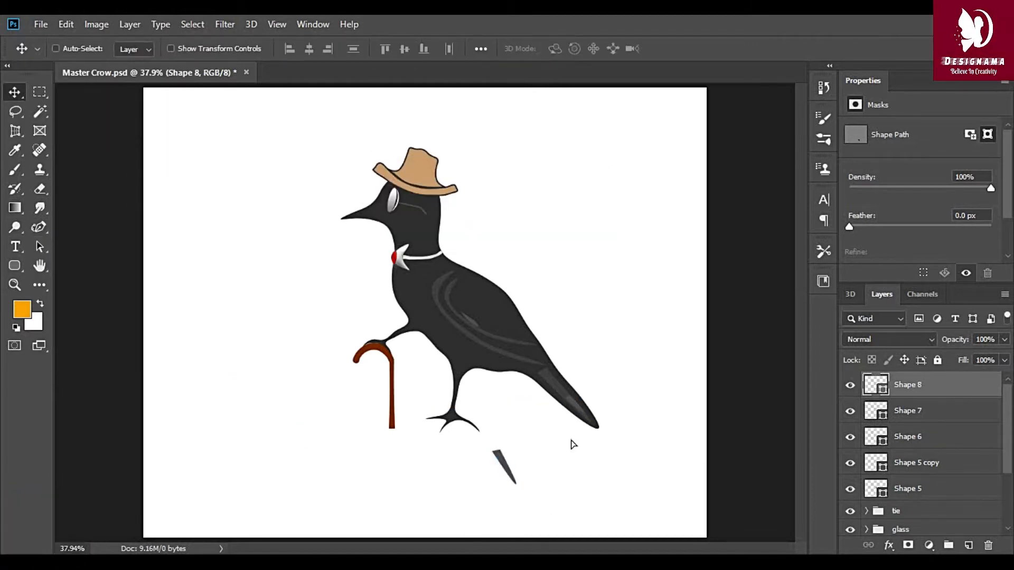
key("p")
key("Return")
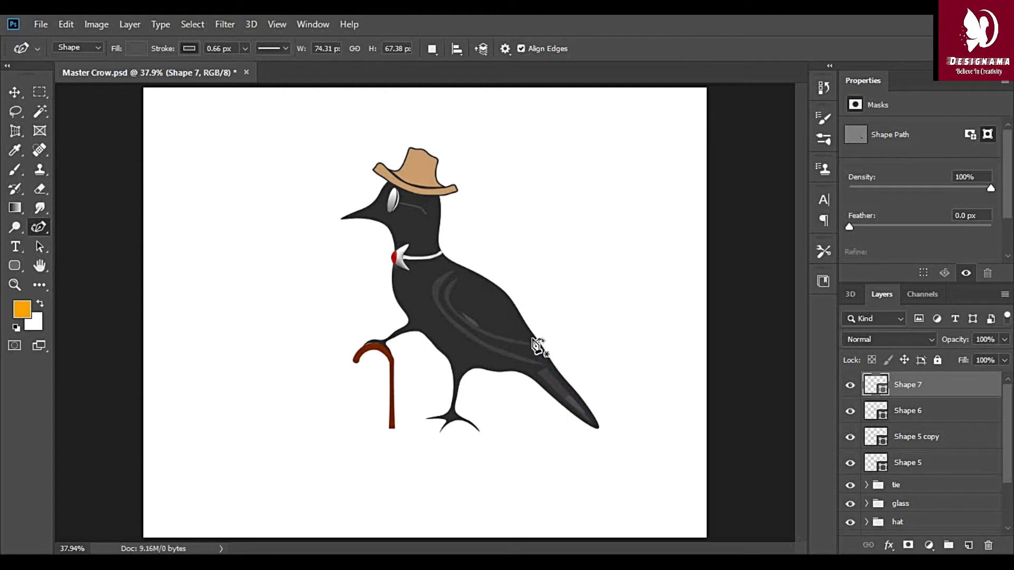
Draw a slim diagonal dark grey feather shape about 132 by 100 px on the crow's upper back.
left_click(484, 291)
left_click(509, 310)
left_click(515, 318)
left_click(504, 316)
left_click(478, 298)
left_click(136, 48)
left_click(78, 127)
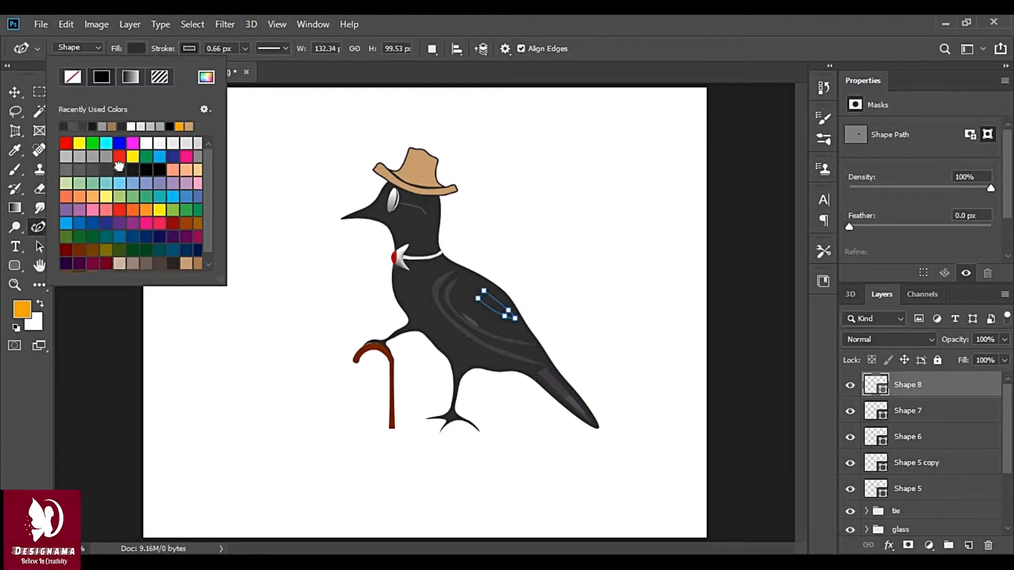
key("v")
Draw a near-black teardrop about 224 by 190 px over the upper part of the wing.
key("p")
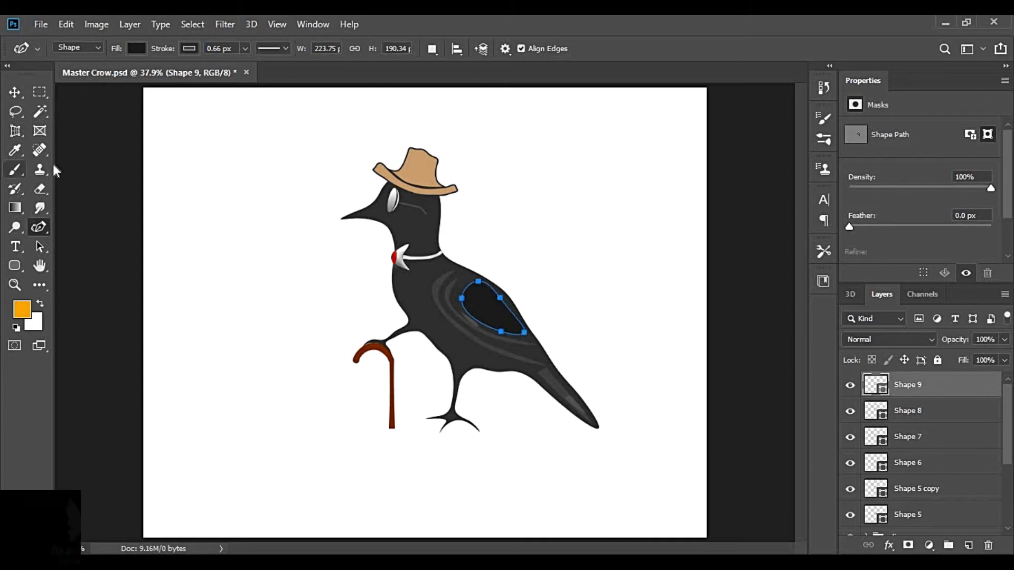
key("v")
Draw a small black shape about 120 by 109 px inside the teardrop and bend it into a hooked feather mark.
key("p")
left_click(478, 304)
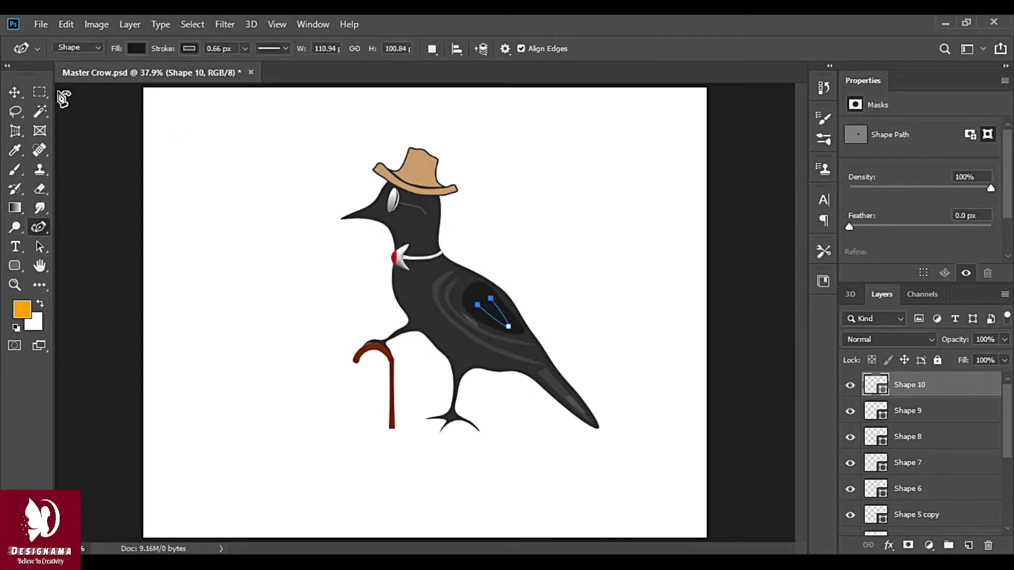
key("v")
key("p")
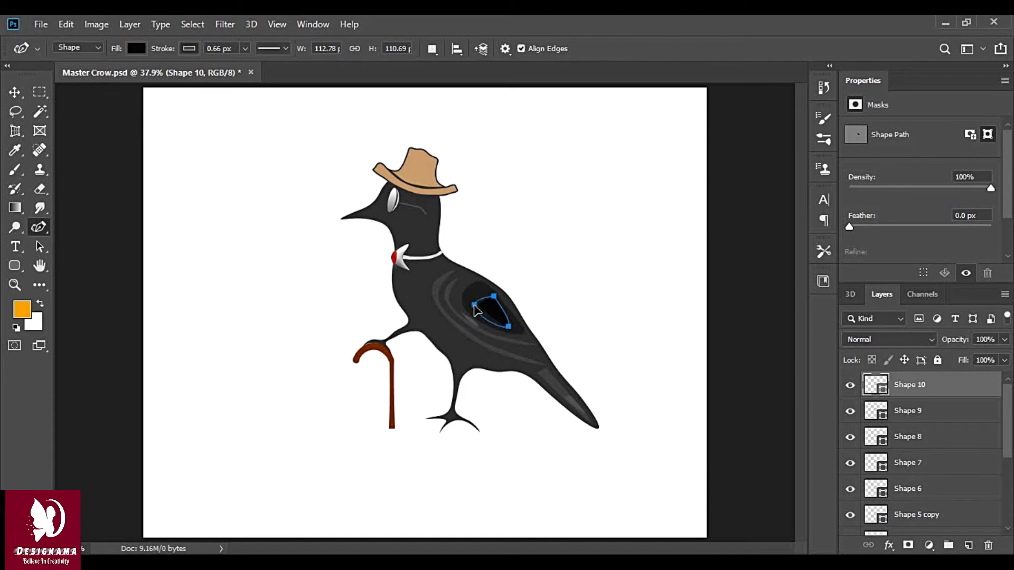
key("v")
Draw a slim black shadow crescent about 368 by 257 px beneath the wing's lower edge.
key("p")
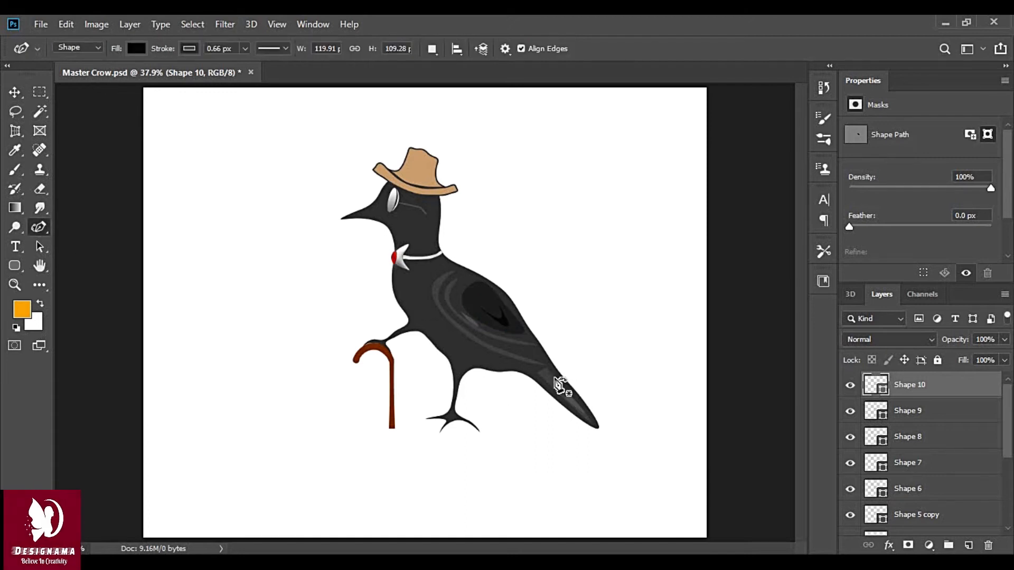
left_click_drag(435, 310, 426, 296)
left_click(136, 48)
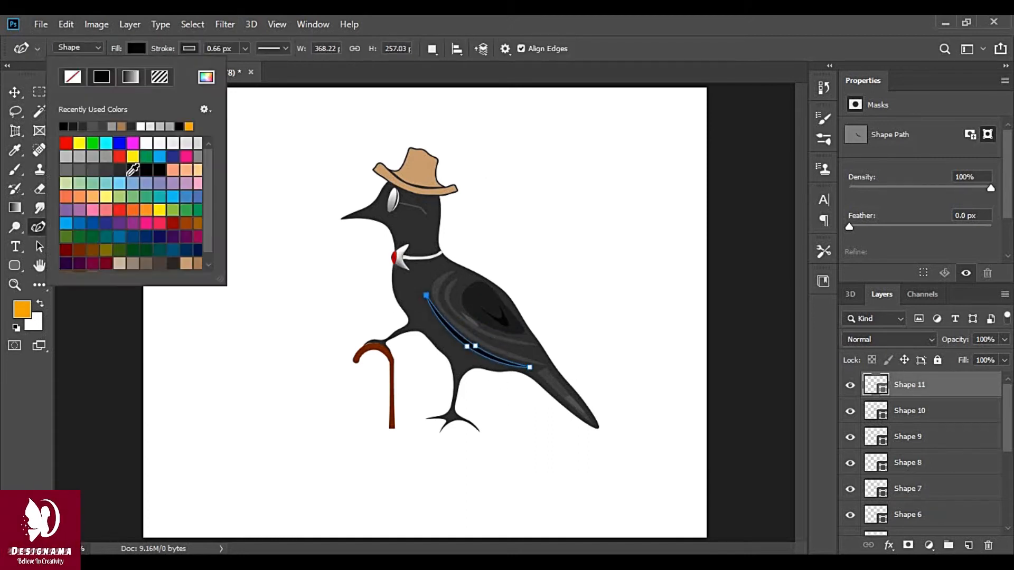
key("v")
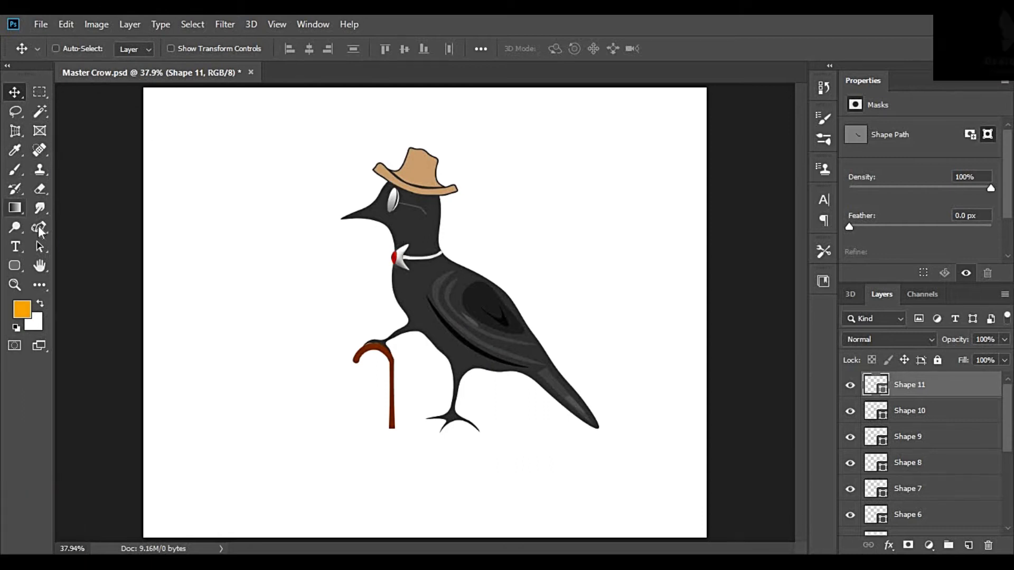
Draw the remaining curved black feather marks inside the wing and a slim black streak along the tail's upper edge.
key("p")
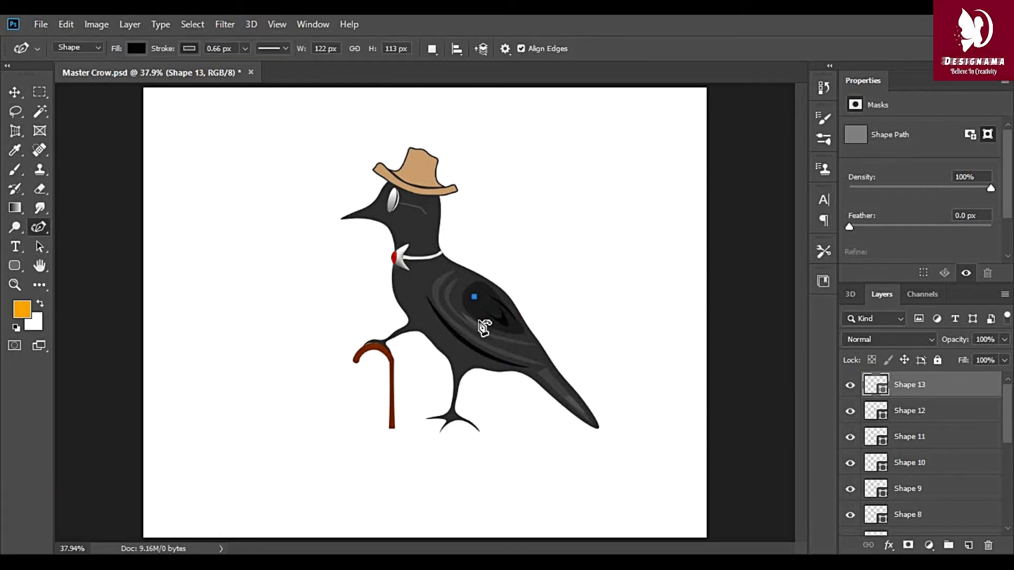
left_click(549, 372)
left_click(576, 399)
left_click(563, 389)
key("v")
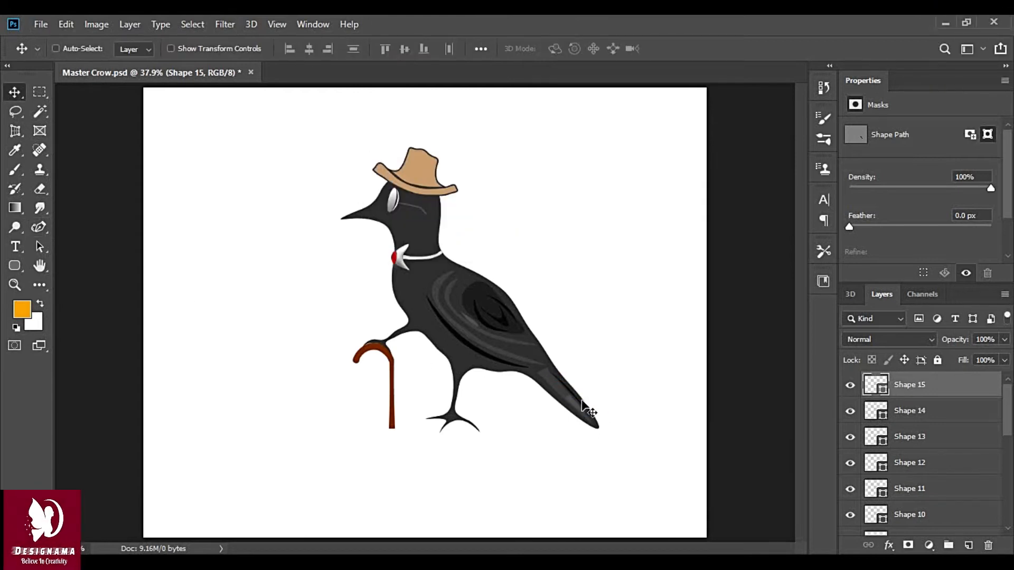
Transform the black tail streak and place two copies of it side by side along the tail.
key("ctrl+t")
left_click_drag(588, 380, 627, 346)
left_click(684, 48)
mouse_move(599, 379)
left_mouse_down()
mouse_move(583, 395)
mouse_move(600, 387)
left_mouse_up()
left_click_drag(629, 352, 611, 368, "ctrl")
left_click(933, 385)
left_click(937, 413)
left_click(935, 385)
left_click_drag(611, 368, 582, 399, "ctrl")
left_click(951, 388)
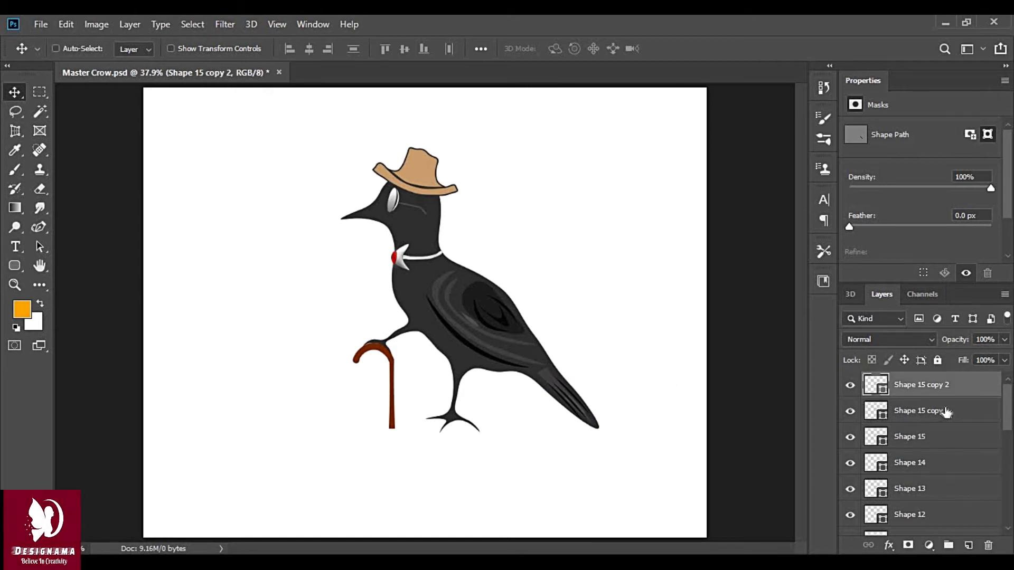
Duplicate the Shape 15 copy 2 streak and keep the copy on the lower part of the tail.
right_click(942, 385)
left_click(766, 95)
left_click(630, 132)
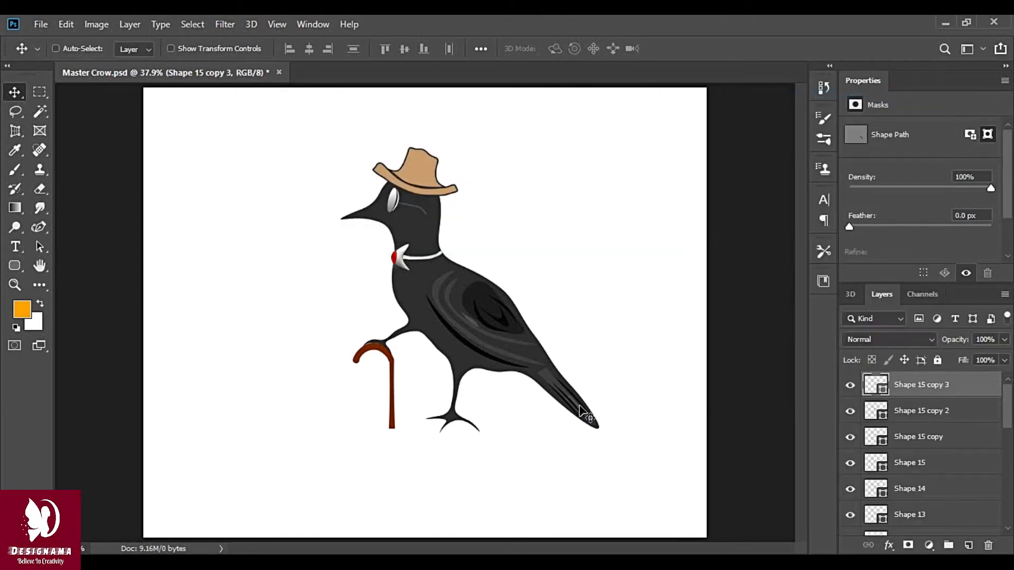
key("ctrl+t")
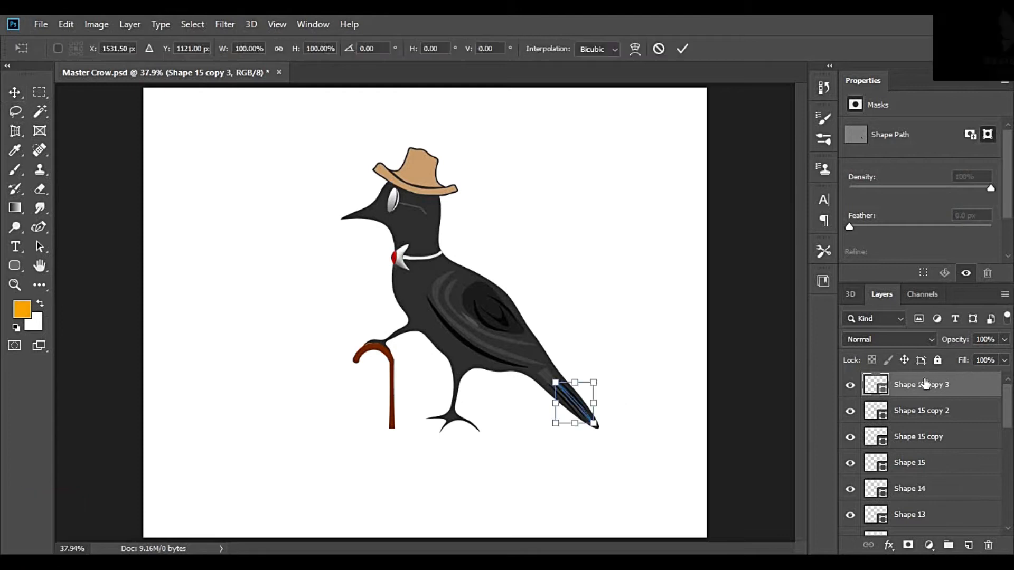
key("Return")
Stretch and rotate the tail streaks so their pointed ends extend slightly past the tip of the tail.
left_click(894, 414)
key("ctrl+t")
left_click_drag(597, 425, 601, 431)
key("Return")
left_click_drag(564, 400, 615, 386)
key("ctrl+t")
mouse_move(619, 389)
left_mouse_down()
mouse_move(639, 402)
mouse_move(627, 411)
mouse_move(588, 404)
mouse_move(604, 427)
mouse_move(581, 421)
mouse_move(596, 428)
mouse_move(579, 411)
mouse_move(642, 343)
left_mouse_up()
key("Return")
key("ctrl+t")
key("Return")
Duplicate one of the black tail streak layers to get another feather line.
left_click(589, 414, "ctrl")
left_click(845, 417)
left_click(592, 423, "ctrl")
left_click(939, 467)
right_click(924, 388)
left_click(753, 84)
left_click(629, 127)
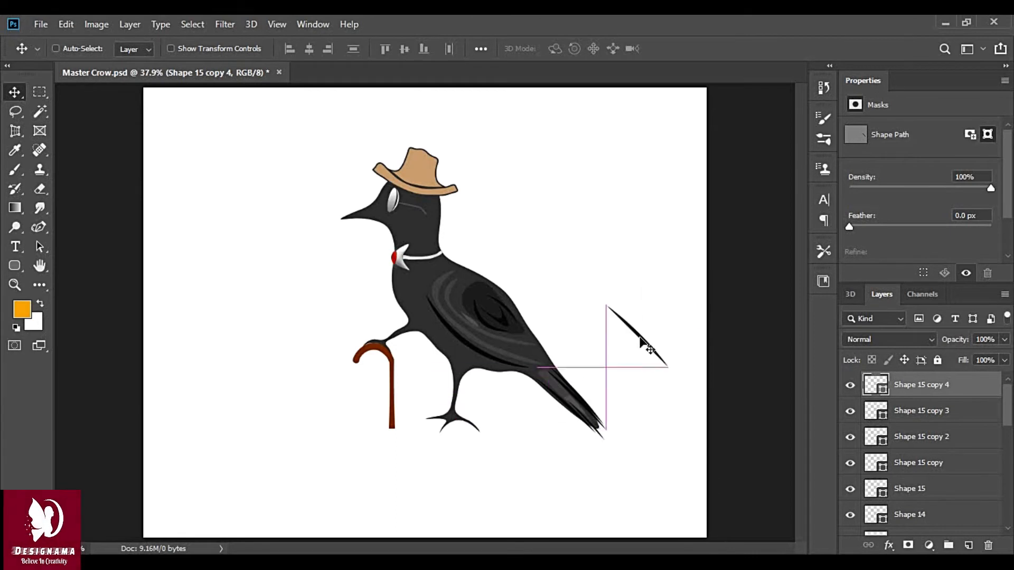
Place further copies of the duplicated streak over the tail to fill it with black feather lines.
mouse_move(576, 260)
left_mouse_down()
mouse_move(550, 222)
mouse_move(423, 317)
left_mouse_up()
left_click_drag(423, 316, 599, 421)
left_click_drag(607, 370, 591, 391)
left_click_drag(592, 265, 588, 415)
key("ctrl+z")
key("ctrl+shift+z")
left_click_drag(624, 343, 580, 413)
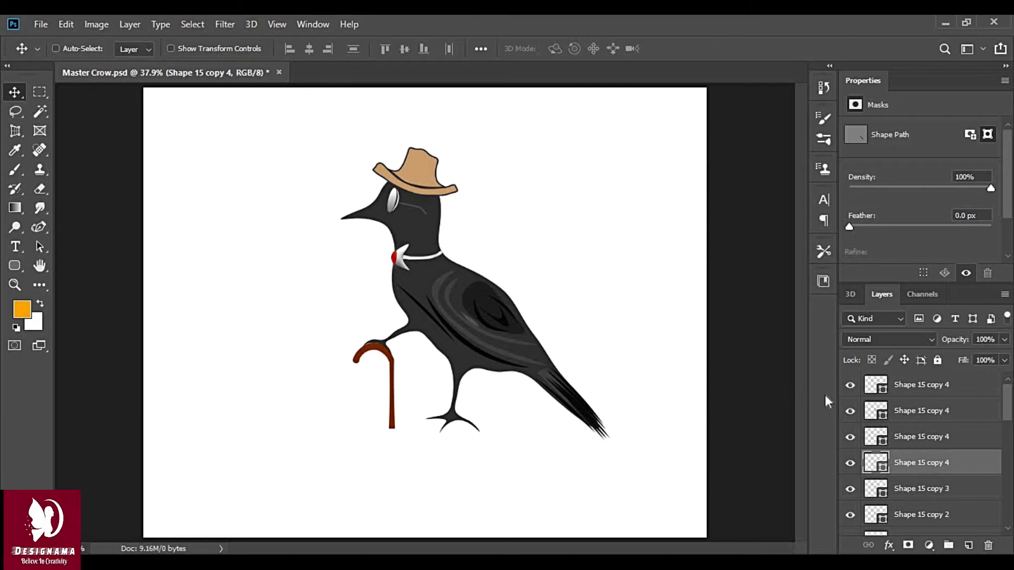
Select all the Shape 15 streak layers and group them as "tail".
left_click(927, 389)
left_click(933, 463, "shift")
left_click(936, 489, "shift")
left_click(936, 530, "shift")
scroll(931, 475, "down", 1)
left_click(927, 463, "shift")
right_click(922, 468)
left_click(766, 121)
type("tail")
key("Return")
Clear the stray black streak on the crow's chest from the tail group.
left_click_drag(421, 301, 414, 291)
left_click_drag(581, 419, 587, 427)
double_click(946, 381)
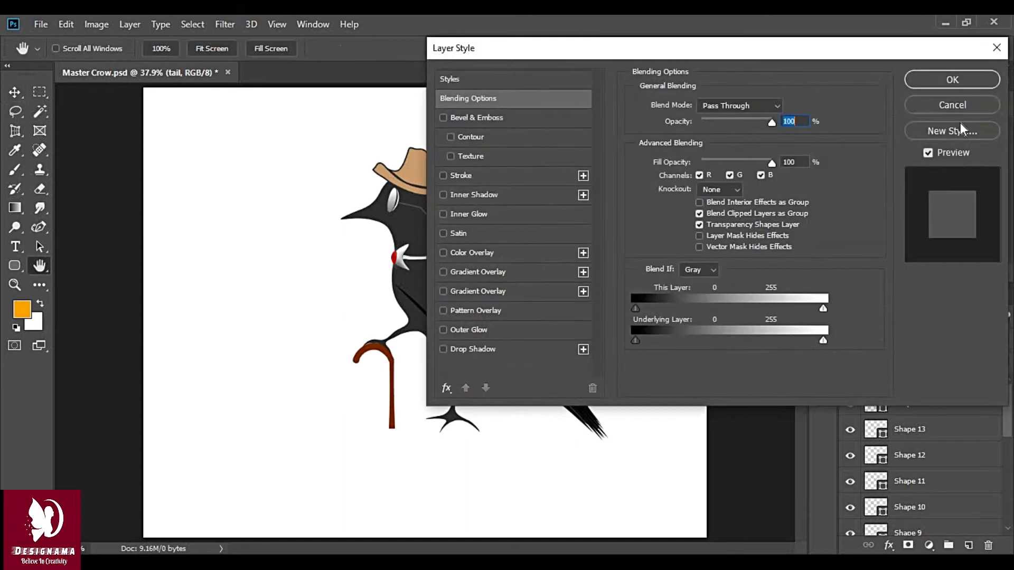
left_click(953, 105)
left_click(867, 381)
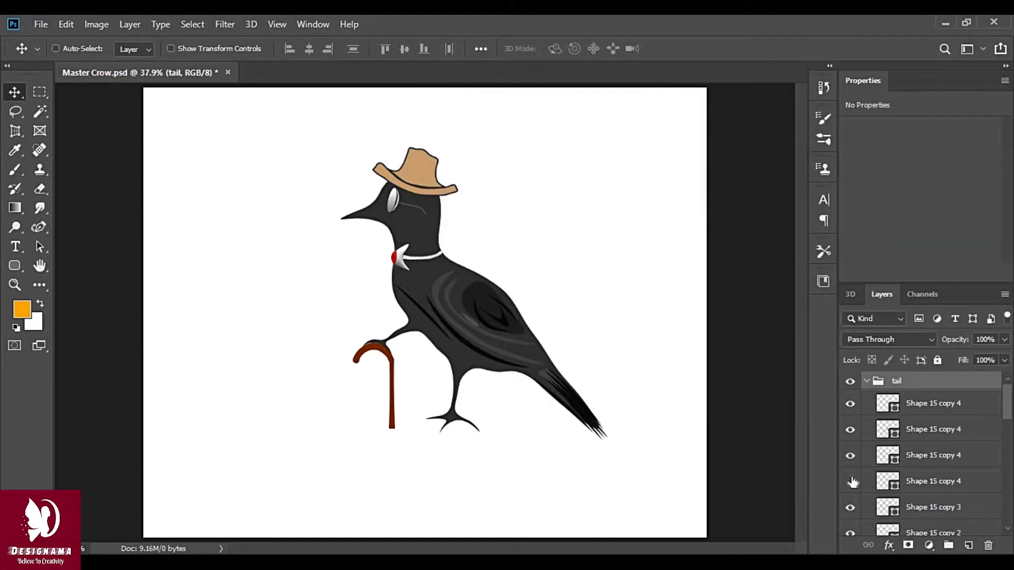
scroll(850, 536, "down", 3)
scroll(850, 399, "up", 1)
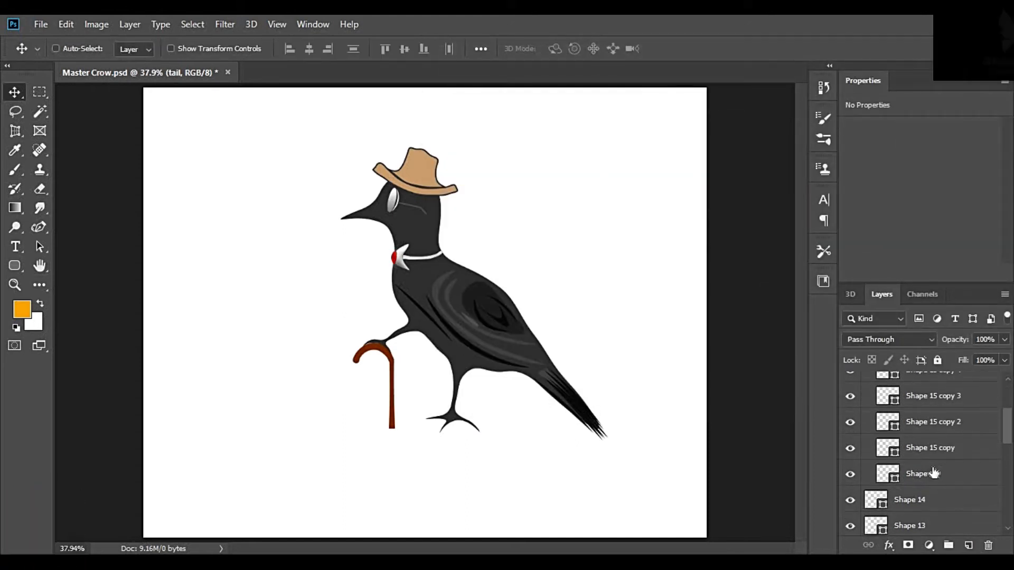
scroll(851, 398, "up", 2)
left_click(852, 388)
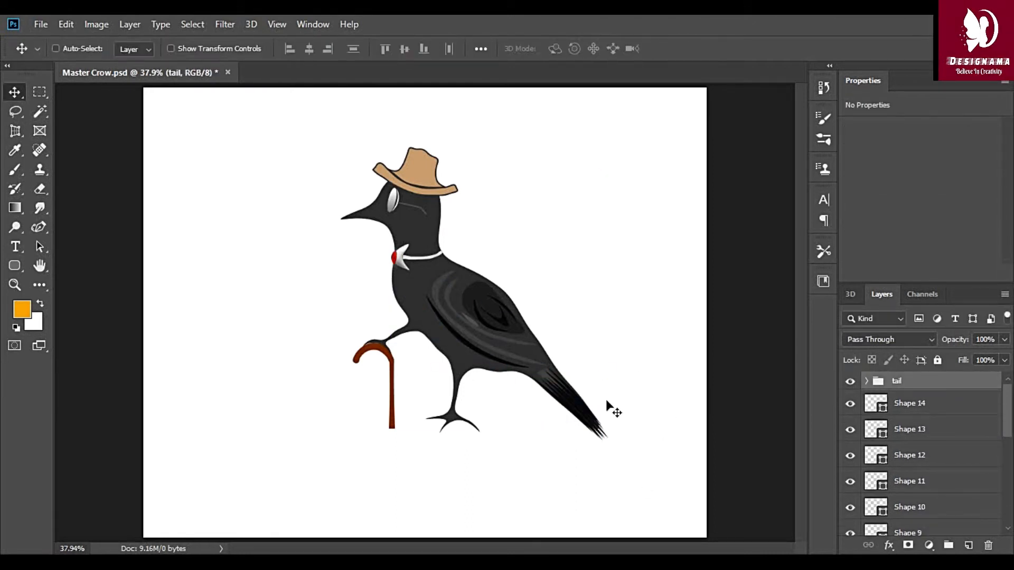
Move the tail group onto the crow's tail and scale it to fit the tail's outline.
left_click_drag(607, 406, 590, 421)
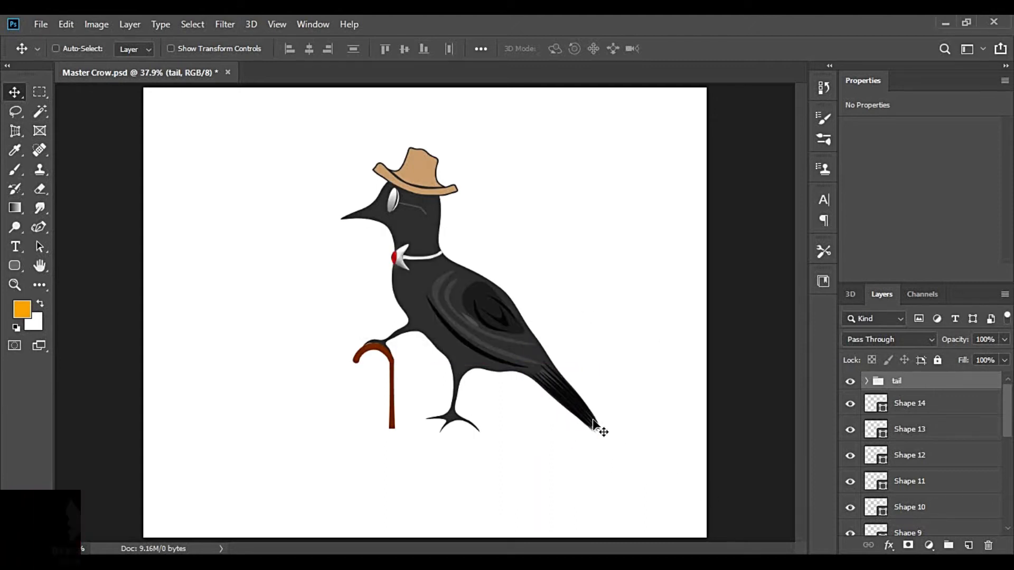
key("ctrl+t")
left_click_drag(528, 431, 520, 439)
left_click_drag(608, 393, 612, 392)
left_click_drag(607, 438, 589, 422)
key("Return")
Transform the tail group again and move it off the crow onto the empty canvas behind its back.
key("ctrl+t")
left_click_drag(632, 459, 634, 452)
left_click_drag(582, 411, 576, 404)
left_click_drag(610, 439, 587, 515)
left_click_drag(586, 415, 628, 296)
left_click(683, 48)
Duplicate the first streak layer inside the tail group and toggle its visibility to identify it.
left_click(867, 381)
right_click(942, 404)
left_click(756, 94)
left_click(628, 121)
left_click(850, 405)
left_click(850, 405)
left_click(850, 404)
Move and transform the duplicated streak to form another feather in the tail bundle.
left_click_drag(634, 308, 624, 307)
key("ctrl+t")
left_click_drag(602, 342, 563, 424)
right_click(597, 298)
left_click(630, 339)
key("Return")
Rotate and scale the whole tail group back over the crow's tail, keeping its opacity at 100%.
left_click(866, 381)
key("ctrl+t")
left_click_drag(590, 457, 616, 426)
left_click_drag(575, 426, 628, 447)
left_click_drag(578, 413, 574, 412)
left_click(1004, 339)
left_click_drag(989, 356, 1007, 356)
left_click_drag(673, 345, 670, 340)
key("Return")
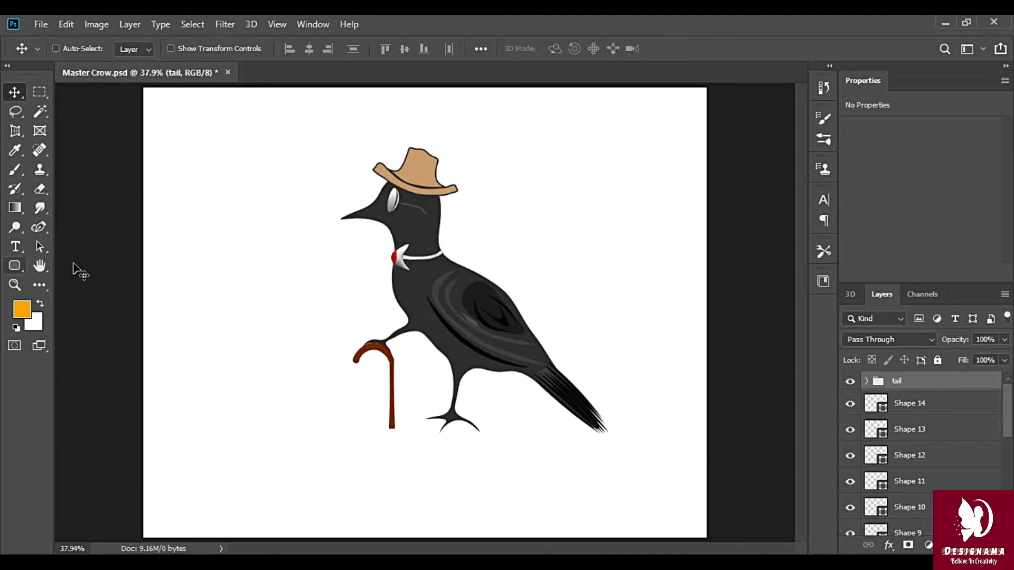
Draw a zigzag shape about 87 by 69 px across the neck above the collar and fill it near-black.
key("p")
left_click(433, 231)
left_click(433, 241)
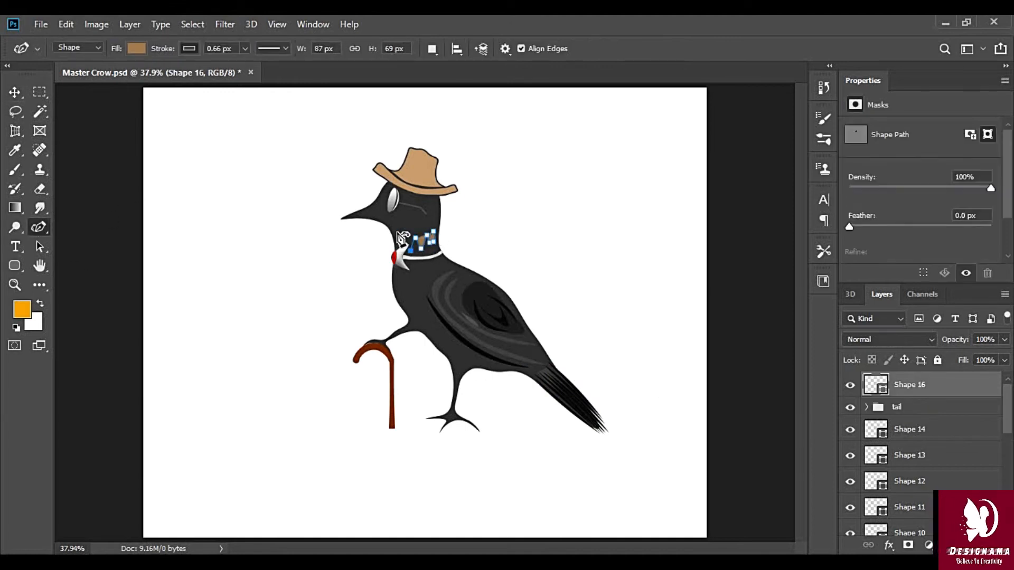
left_click(136, 48)
left_click(140, 159)
key("v")
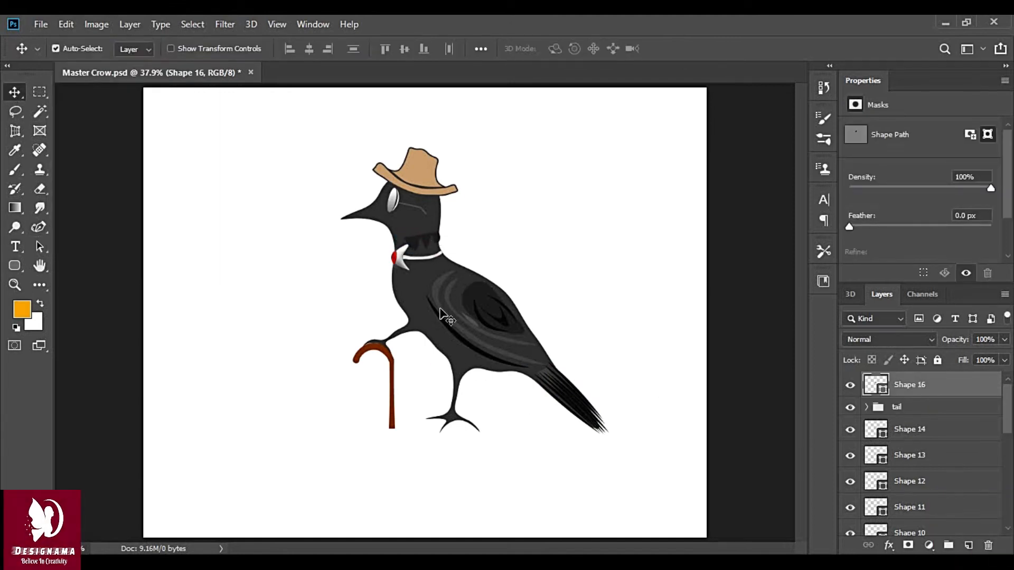
Move the zigzag neck shape down against the white collar and place its layer below the tail group.
key("ctrl+t")
left_click(686, 49)
left_click_drag(878, 391, 920, 438)
key("ctrl+z")
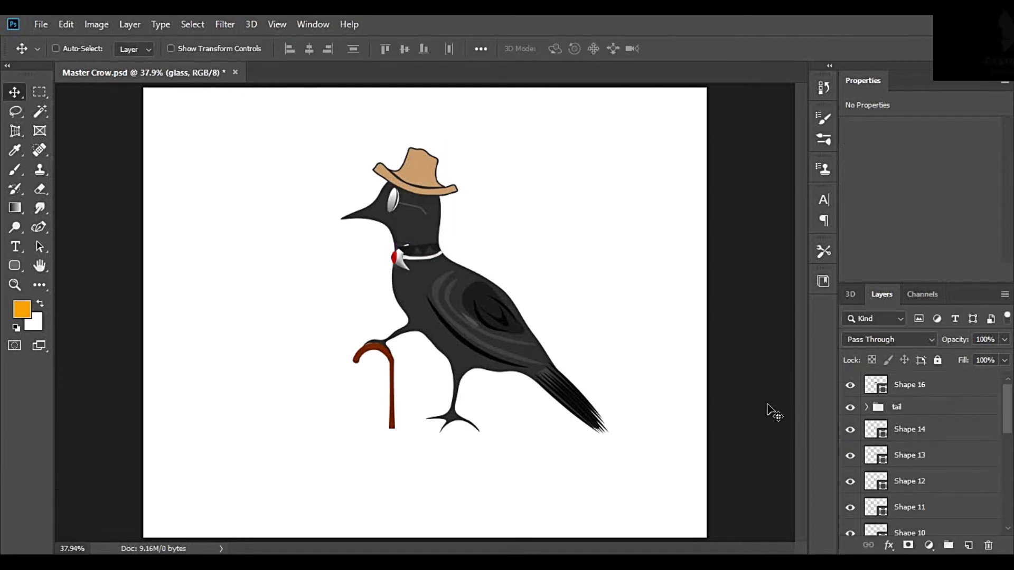
left_click(895, 385)
left_click_drag(894, 385, 931, 407)
Select the crow's body shape layers and group them as "body".
left_click(929, 406)
left_click(926, 502, "shift")
left_click(927, 531)
left_click(929, 405, "shift")
scroll(925, 412, "down", 4)
left_click(929, 461, "shift")
left_click(933, 492, "shift")
key("ctrl+g")
type("body")
key("Return")
left_click_drag(910, 402, 914, 427)
left_click_drag(492, 322, 488, 334)
key("ctrl+z")
key("ctrl+z")
key("ctrl+z")
key("ctrl+z")
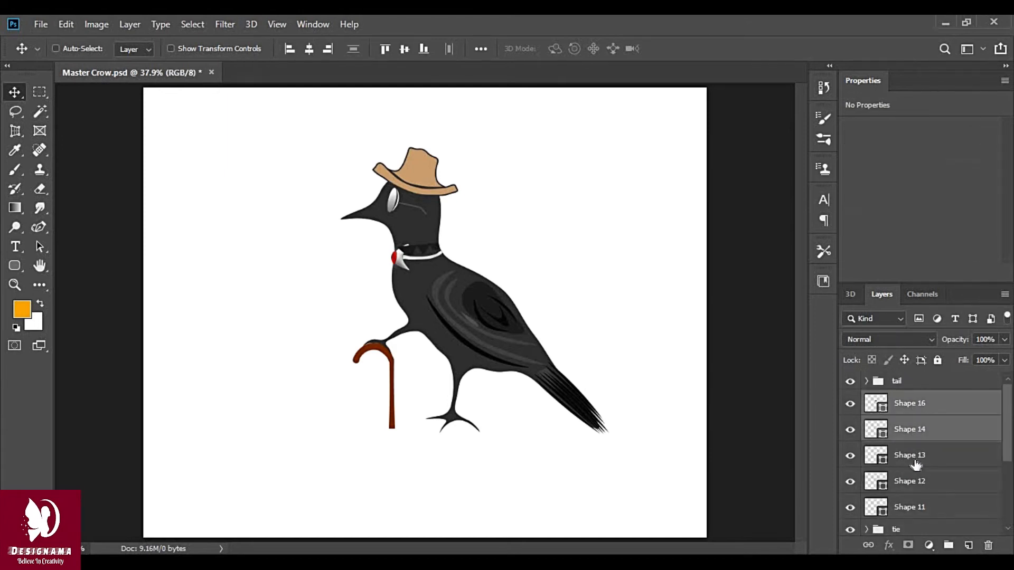
Move the Shape 16 to Shape 11 layers into the body group beneath the tie group, and select Shape 16.
left_click(909, 507, "shift")
scroll(906, 475, "down", 2)
left_click_drag(909, 418, 901, 497)
left_click(866, 493)
scroll(933, 493, "down", 4)
scroll(933, 493, "up", 5)
left_click(661, 364, "ctrl")
left_click(868, 442)
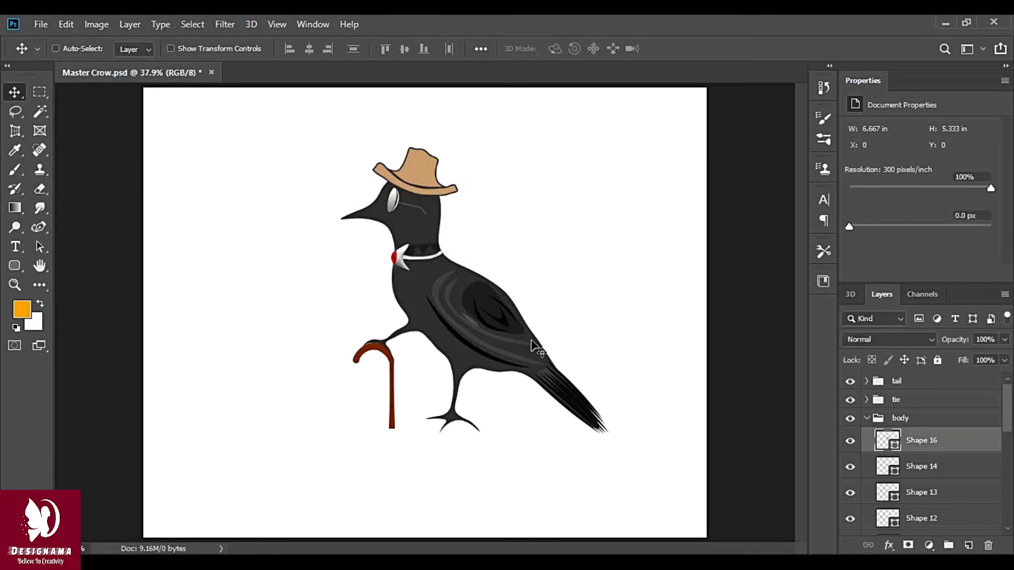
Draw a slim vertical tapered streak on a new layer over the crow's neck and fill it dark grey.
key("p")
left_click(969, 545)
key("ctrl+plus")
key("ctrl+plus")
key("ctrl+plus")
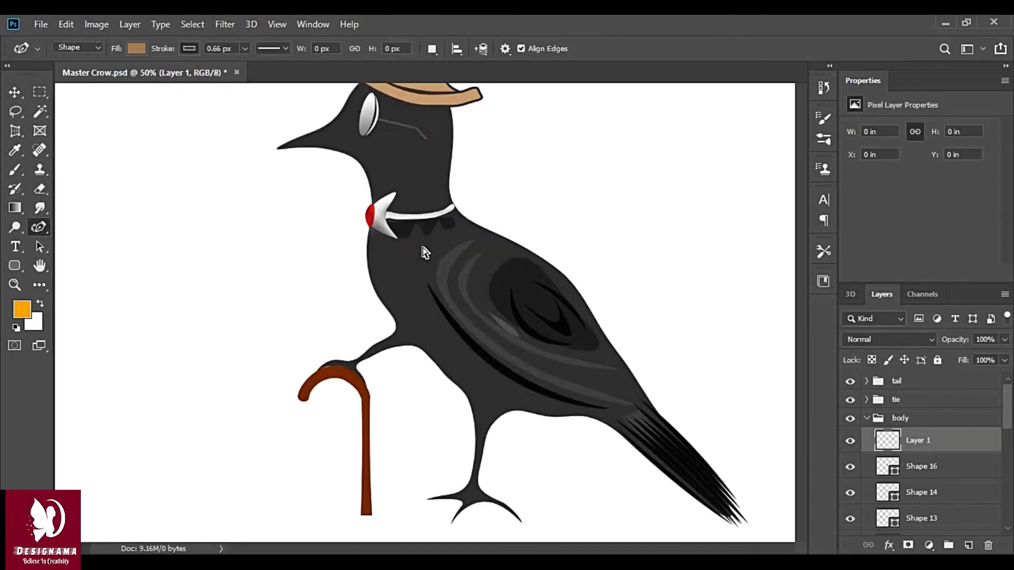
scroll(423, 253, "up", 2)
left_click(413, 187)
left_click(423, 260)
left_click(421, 189)
left_click(137, 49)
double_click(100, 164)
key("v")
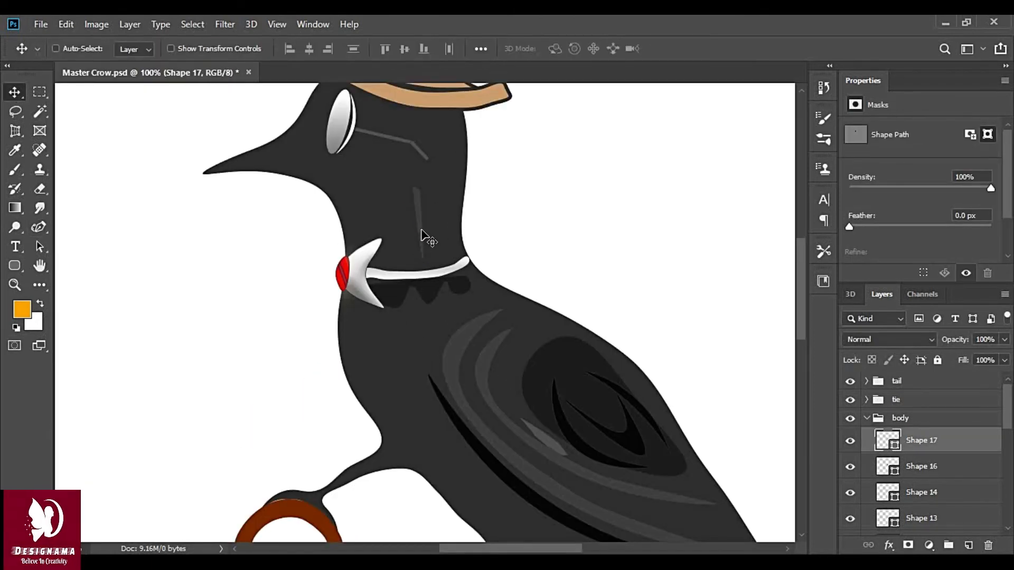
Place three copies of the grey neck streak across the neck, and narrow and shorten the frontmost one.
left_click_drag(451, 229, 466, 231)
mouse_move(453, 239)
left_mouse_down()
mouse_move(389, 239)
mouse_move(391, 249)
left_mouse_up()
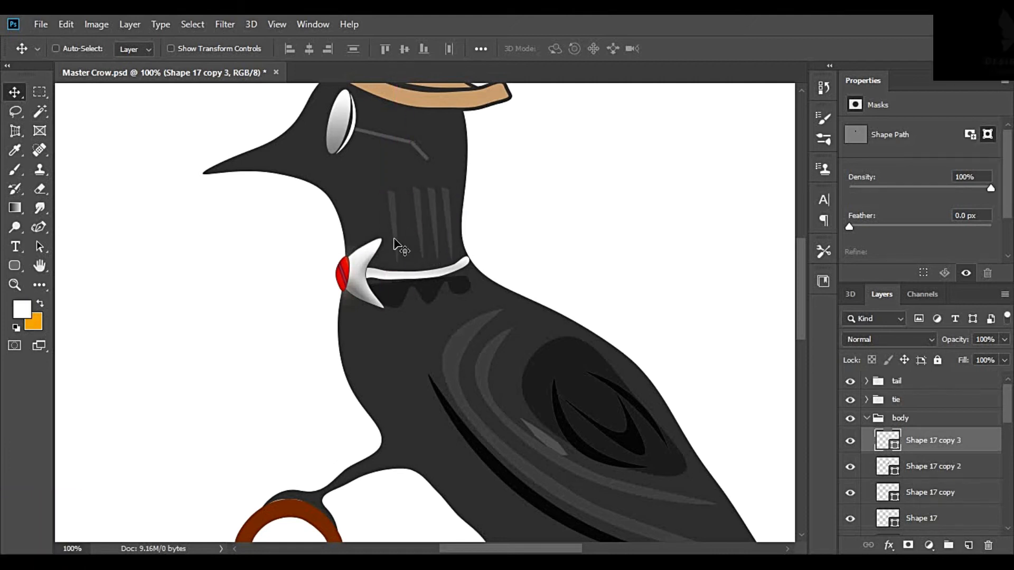
key("ctrl+t")
left_click_drag(399, 191, 395, 209)
key("Return")
Transform the rearmost neck streak and reposition it along the back of the neck just above the collar.
left_click_drag(429, 255, 431, 253)
key("alt+[")
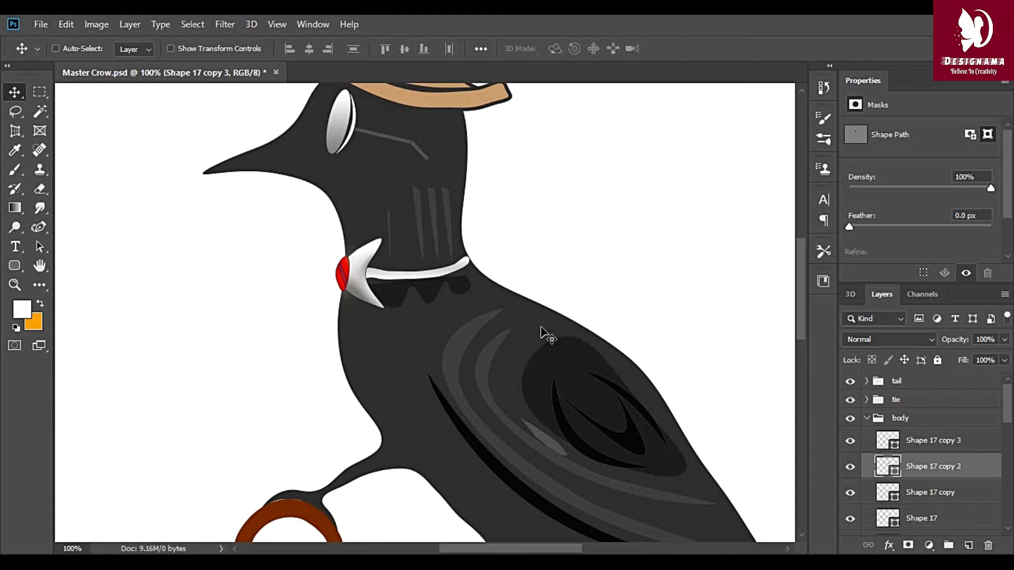
left_click_drag(495, 234, 494, 207)
key("ctrl+t")
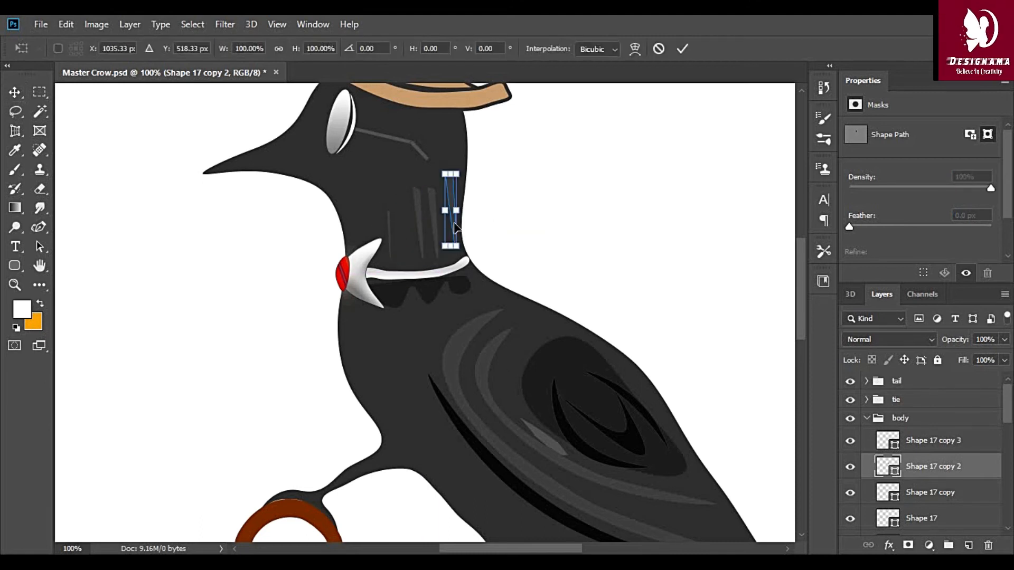
right_click(452, 222)
left_click(489, 411)
left_click_drag(460, 163, 452, 161)
key("Return")
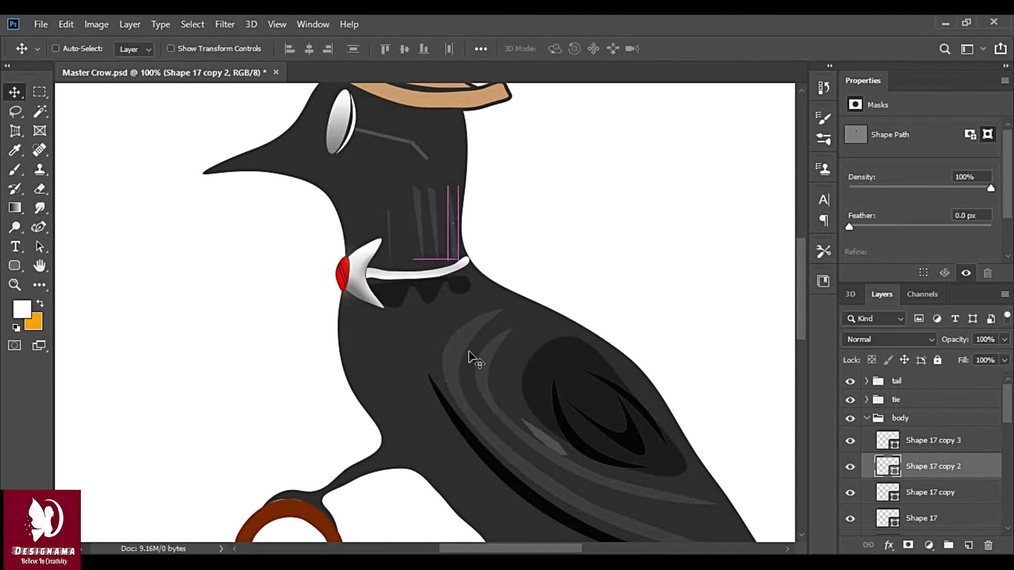
Select the original grey neck streak layer, Shape 17, and delete it.
key("alt+[")
key("alt+[")
key("ctrl+0")
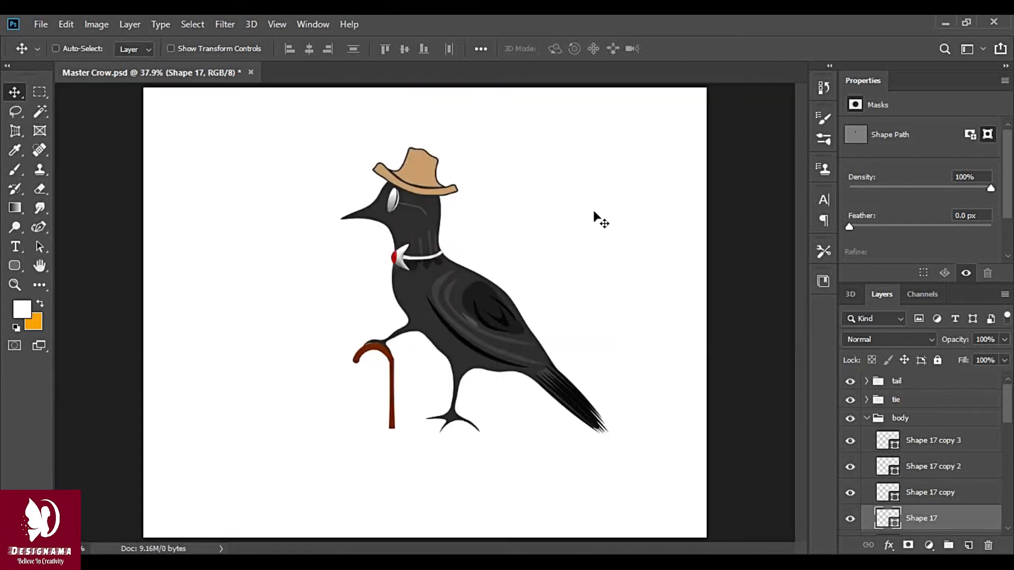
left_click_drag(416, 250, 478, 264)
key("Delete")
Draw a thin black tapered line along the beak as the mouth opening and transform it to fit.
key("p")
key("ctrl+1")
scroll(293, 253, "up", 3)
left_click(136, 48)
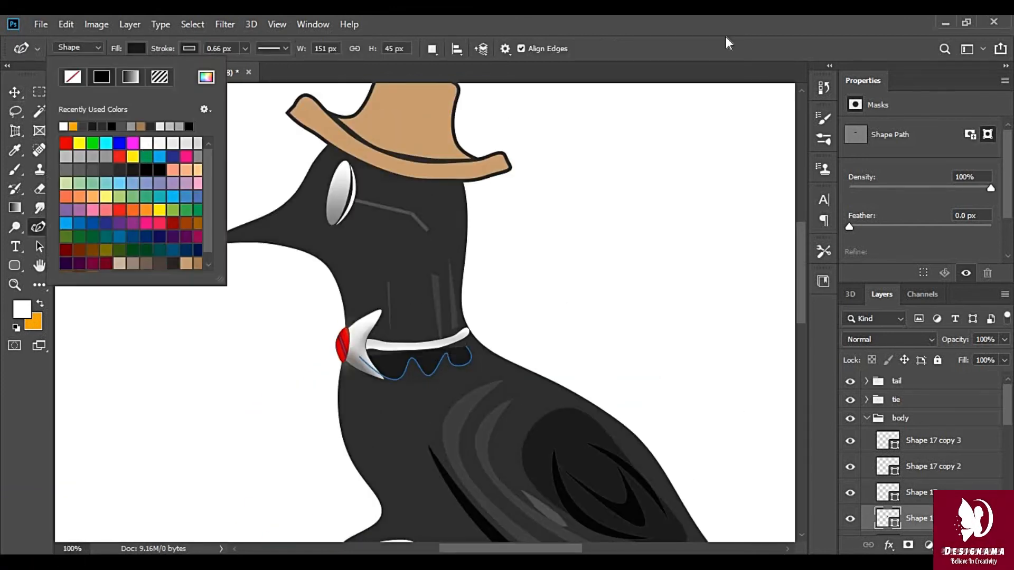
left_click(727, 40)
left_click(207, 244)
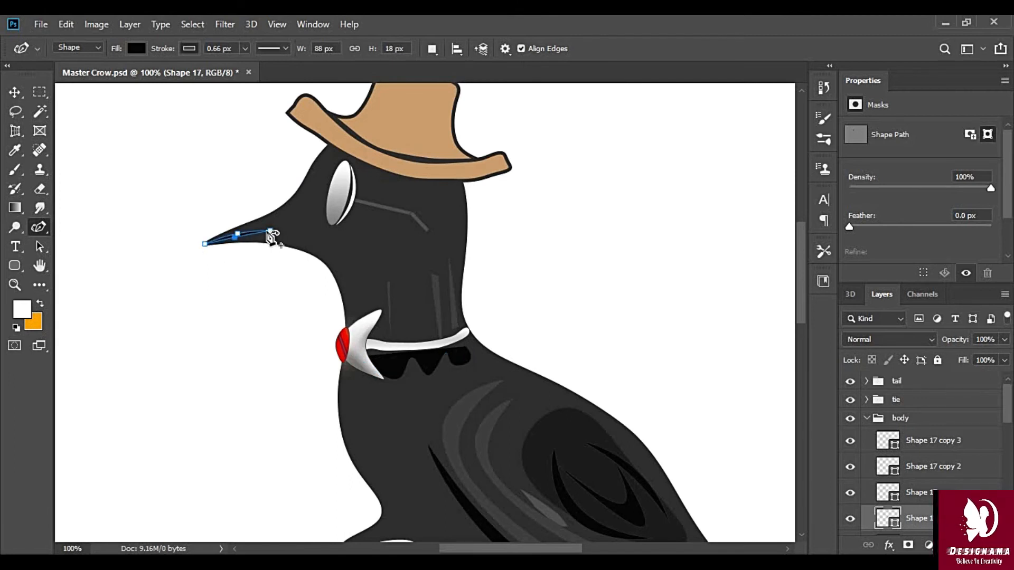
key("v")
key("ctrl+t")
mouse_move(271, 236)
left_mouse_down()
mouse_move(301, 234)
mouse_move(291, 214)
mouse_move(288, 222)
left_mouse_up()
key("Return")
Draw two black nostril ellipses on the upper beak, one about 14 by 12 px and one about 9 by 7 px.
right_click(14, 266)
left_click(58, 294)
key("v")
key("u")
key("v")
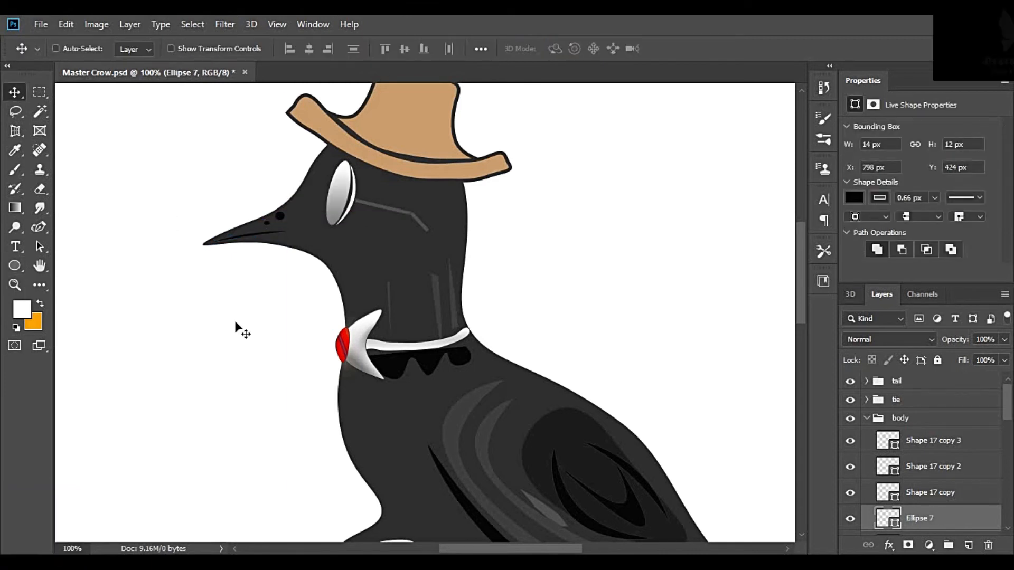
key("p")
left_click(227, 285)
left_click(169, 299)
left_click(136, 48)
left_click_drag(196, 292, 232, 236)
key("Return")
key("v")
scroll(544, 414, "up", 2)
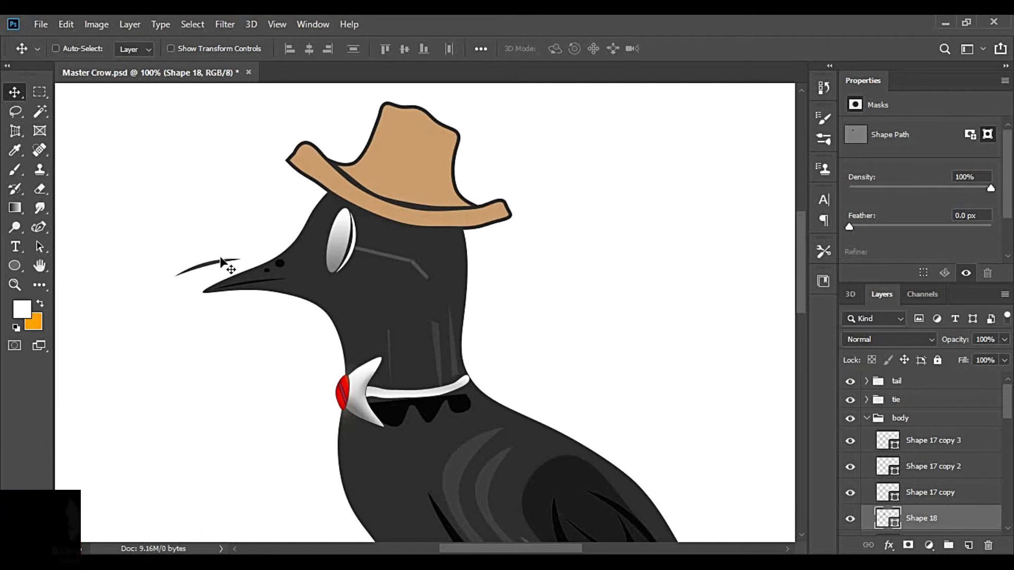
key("Delete")
Draw a thin tapered sliver about 69 by 39 px in the empty area beside the beak and fill it grey.
left_click(38, 228)
left_click(154, 371)
left_click(202, 348)
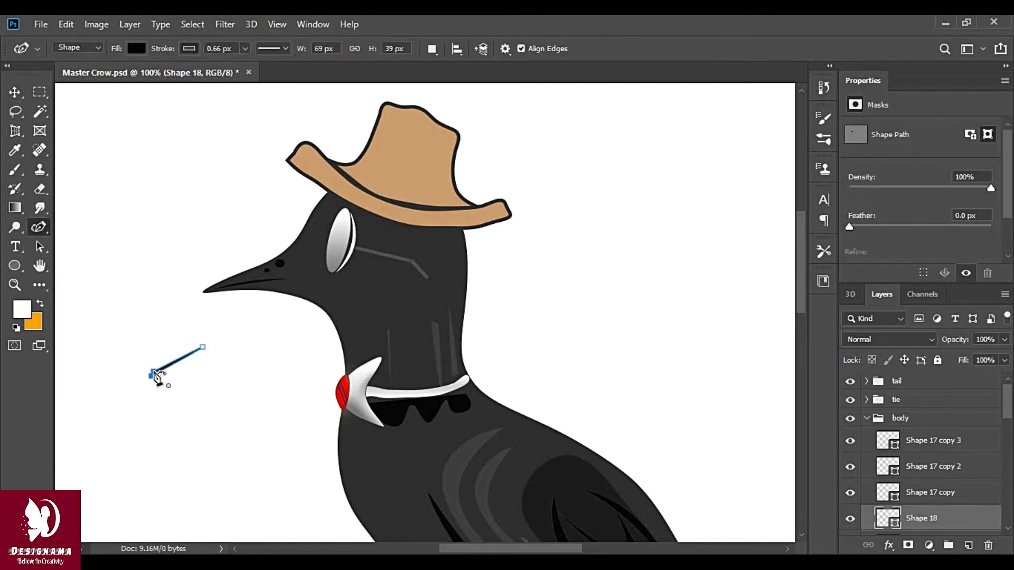
left_click(151, 376)
left_click(136, 48)
left_click_drag(184, 363, 176, 355)
Move the grey sliver onto the upper beak as a highlight and transform it to fit the beak's curve.
key("v")
left_click_drag(180, 339, 220, 290)
key("ctrl+t")
left_click(15, 96)
key("ctrl+0")
key("ctrl+1")
key("ctrl+t")
key("Return")
Reshape the Shape 17 mouth line into a fuller curve about 126 by 21 px and fill it black.
scroll(854, 517, "down", 1)
scroll(851, 522, "down", 3)
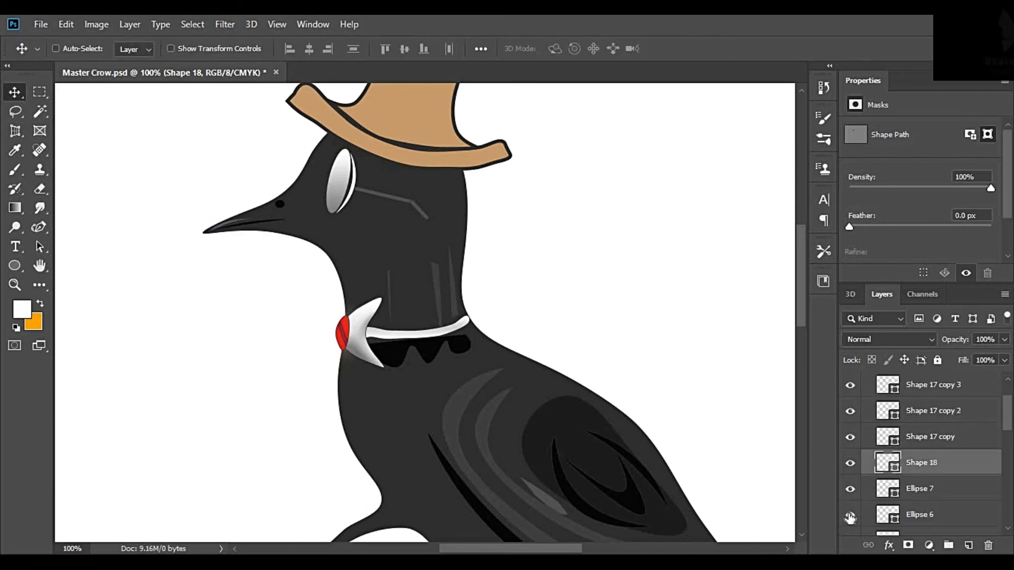
left_click(967, 523)
key("ctrl+t")
left_click(39, 229)
key("ctrl+plus")
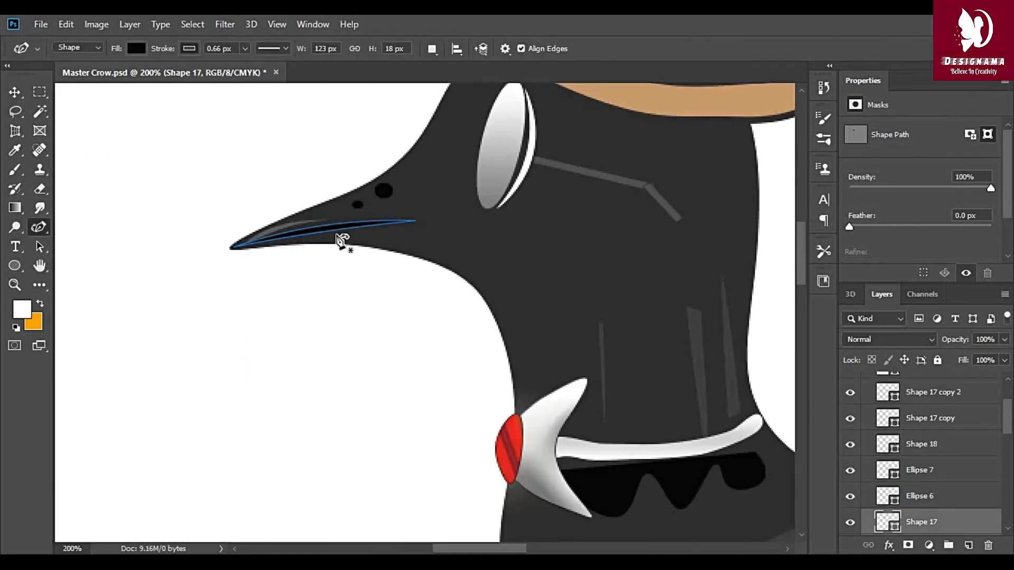
left_click_drag(230, 249, 230, 248)
left_click_drag(334, 229, 299, 232)
left_click_drag(356, 227, 363, 223)
left_click(136, 48)
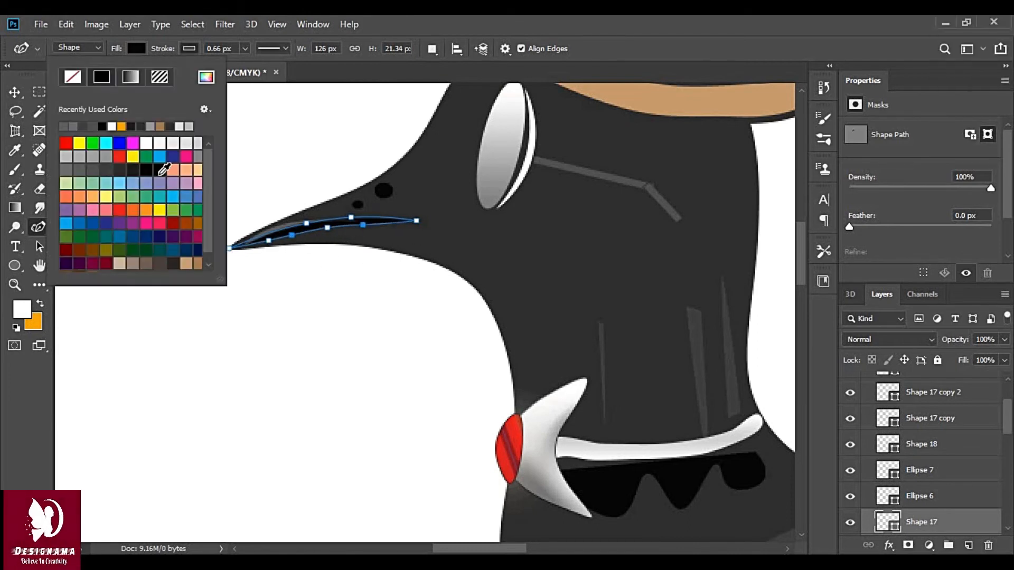
left_click(161, 171)
key("v")
key("ctrl+0")
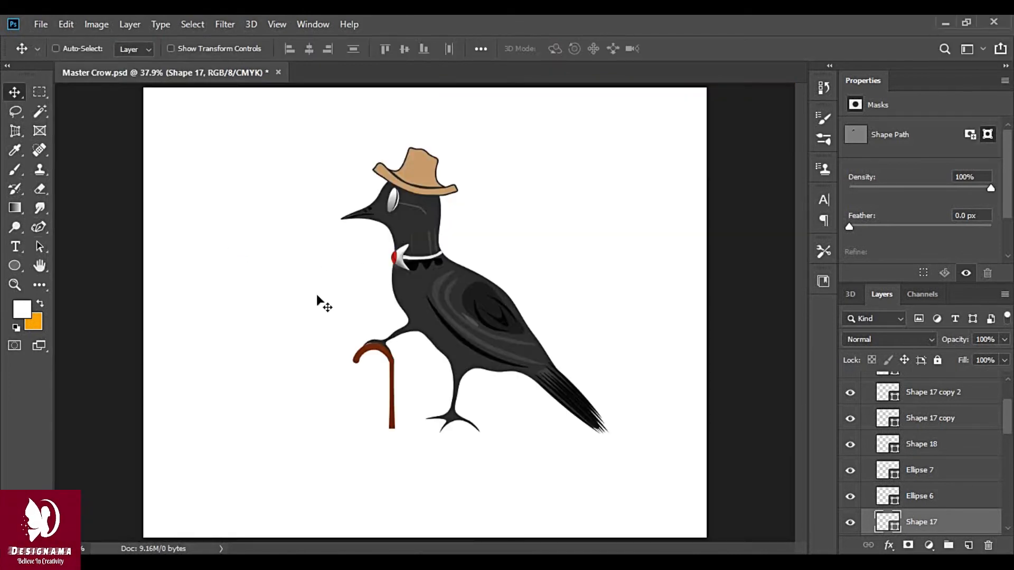
Draw a black outline shape about 132 by 56 px around the beak's upper edge, tip and lower edge.
key("ctrl+plus")
key("ctrl+plus")
key("ctrl+plus")
key("p")
left_click(270, 204)
left_click(202, 231)
left_click(245, 229)
left_click(275, 232)
left_click(270, 204)
left_click(239, 210)
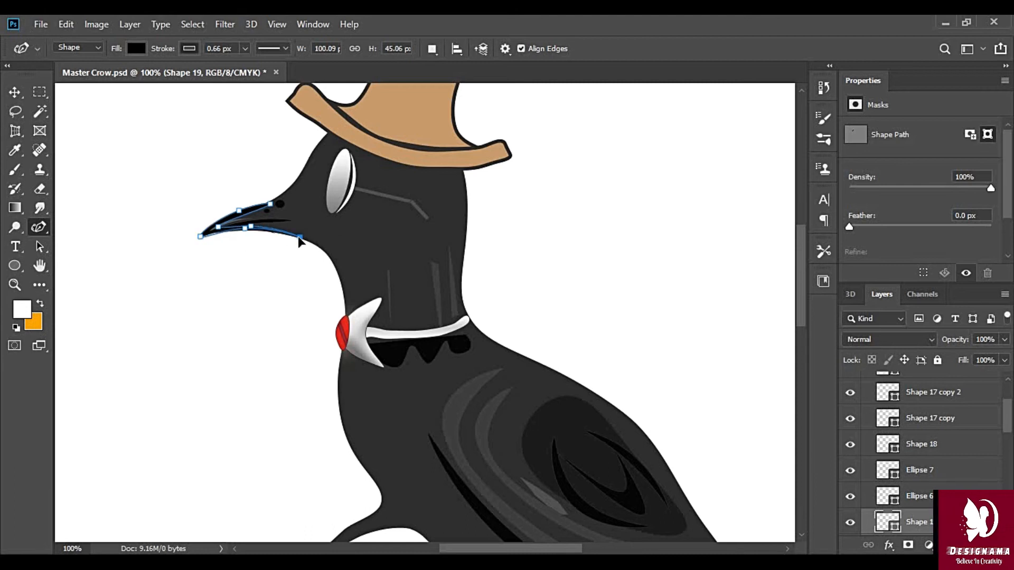
key("v")
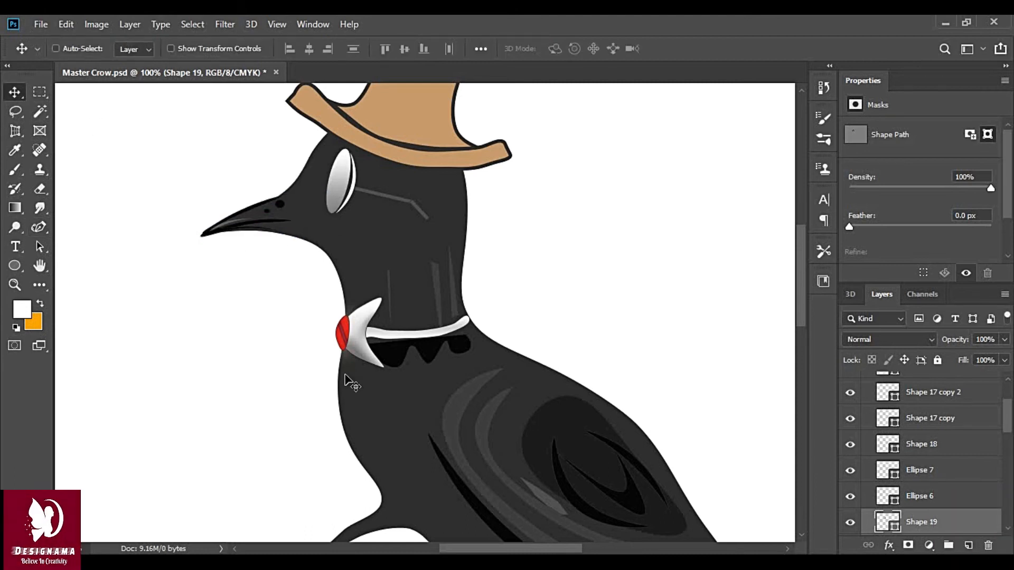
key("ctrl+0")
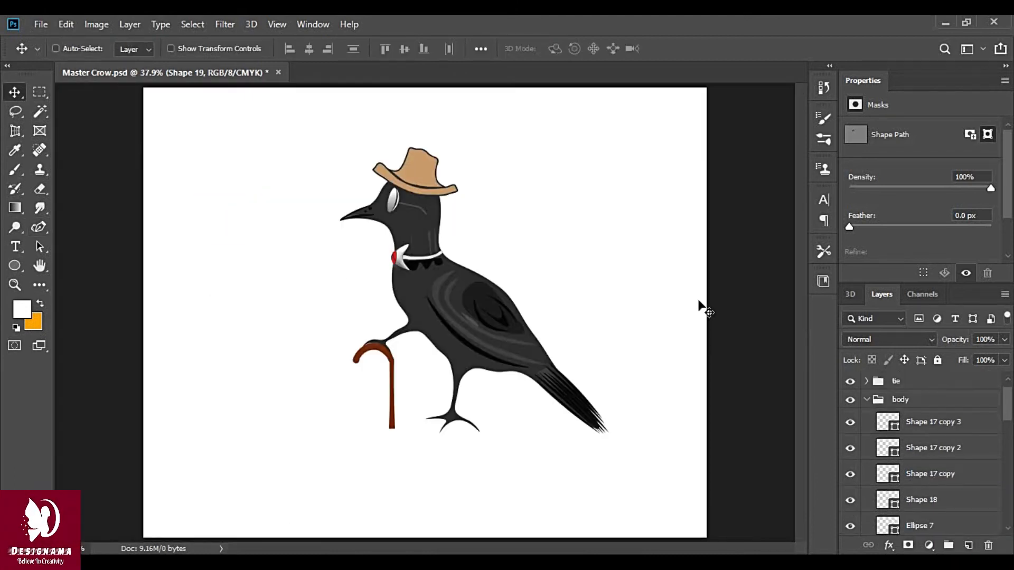
Draw a closed curved shape over the upper beak, from near the tip back to the large nostril.
key("ctrl+plus")
key("ctrl+plus")
key("ctrl+plus")
key("ctrl+plus")
left_click_drag(243, 138, 474, 545)
left_click(38, 228)
key("Return")
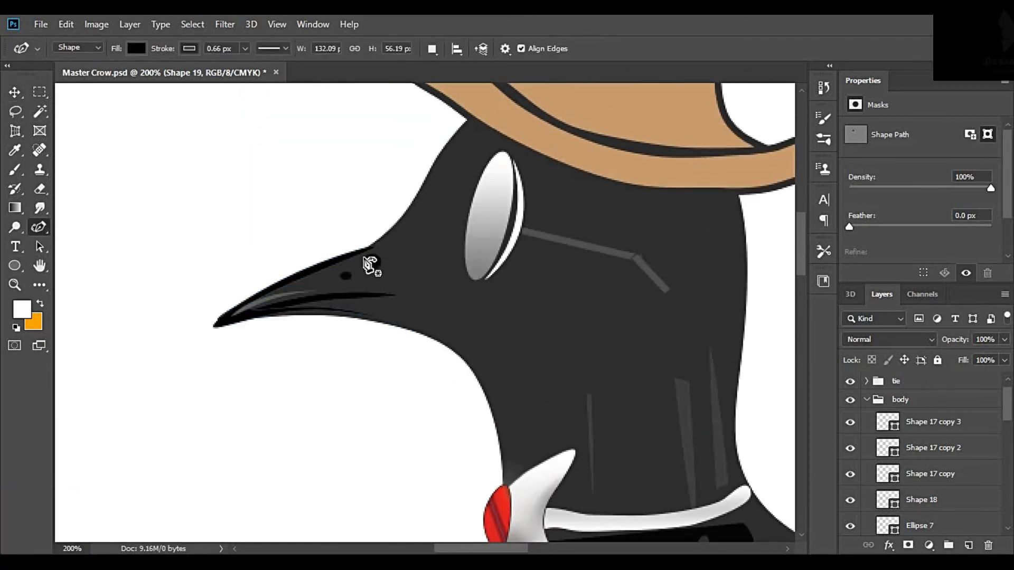
left_click(364, 258)
left_click(241, 310)
left_click(308, 294)
left_click(372, 290)
left_click(311, 273)
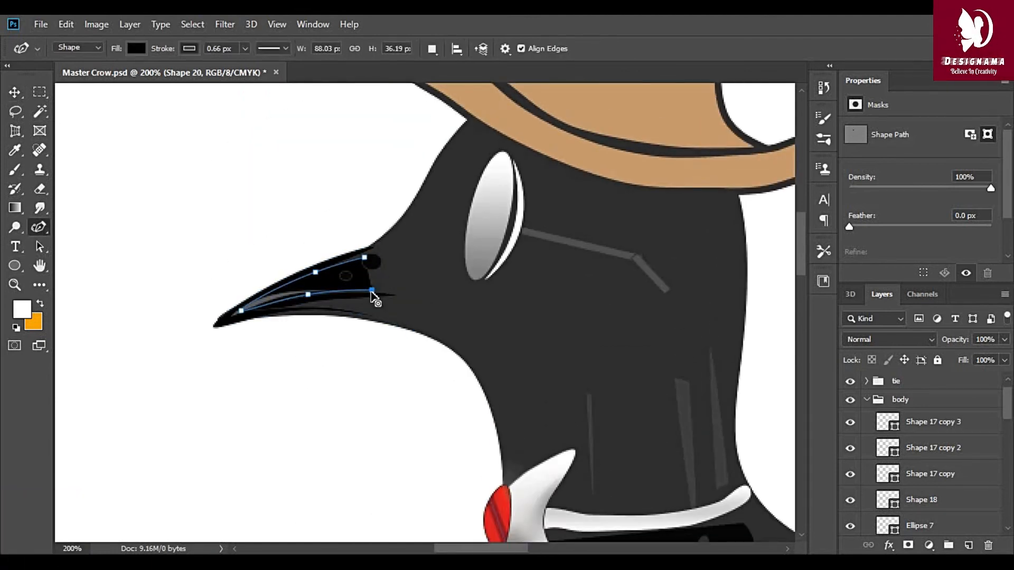
Fill the upper-beak shape with dark grey and set its layer opacity to 85%.
left_click(136, 48)
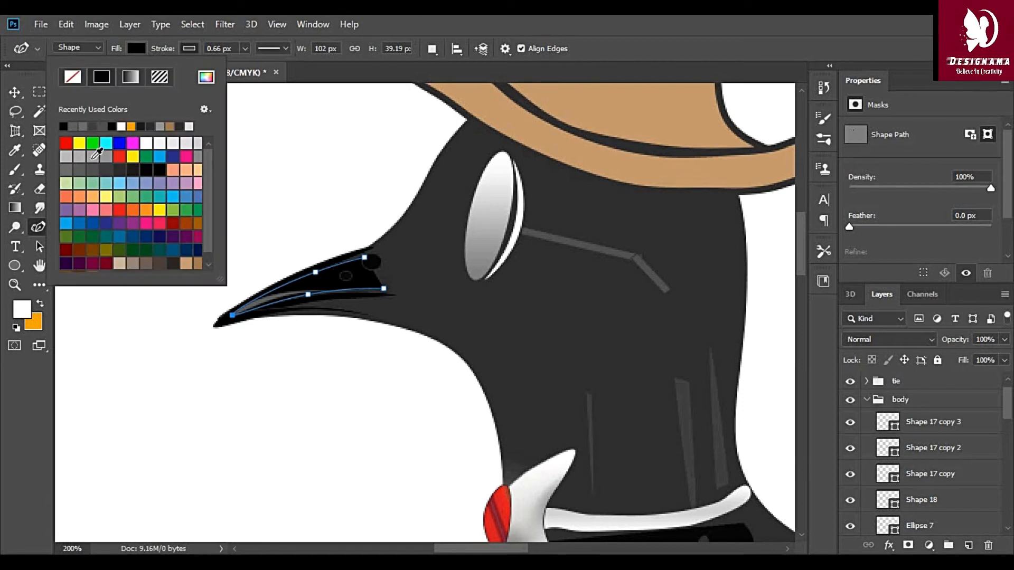
left_click(79, 170)
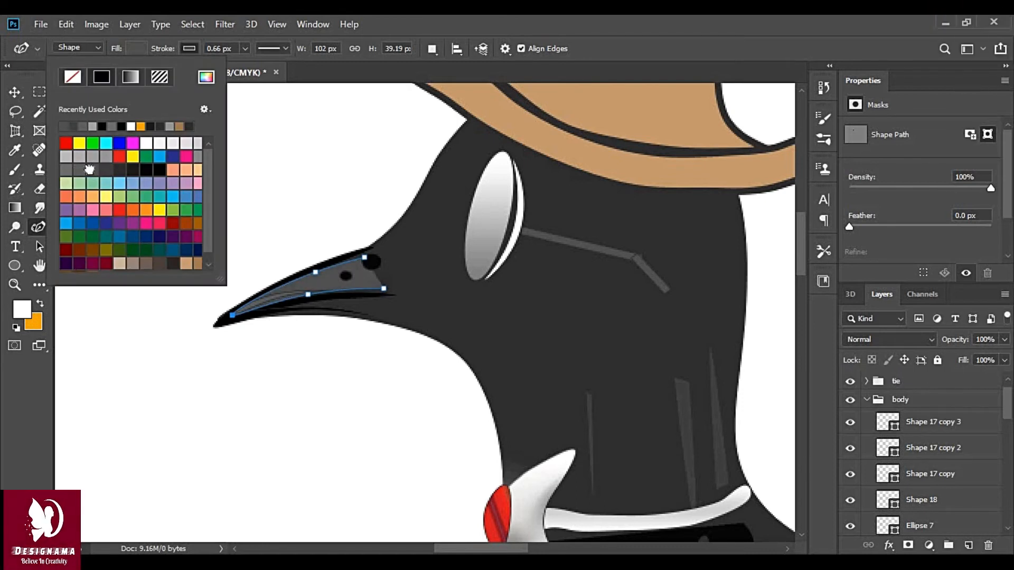
left_click(1004, 340)
left_click(987, 357)
key("v")
key("ctrl+0")
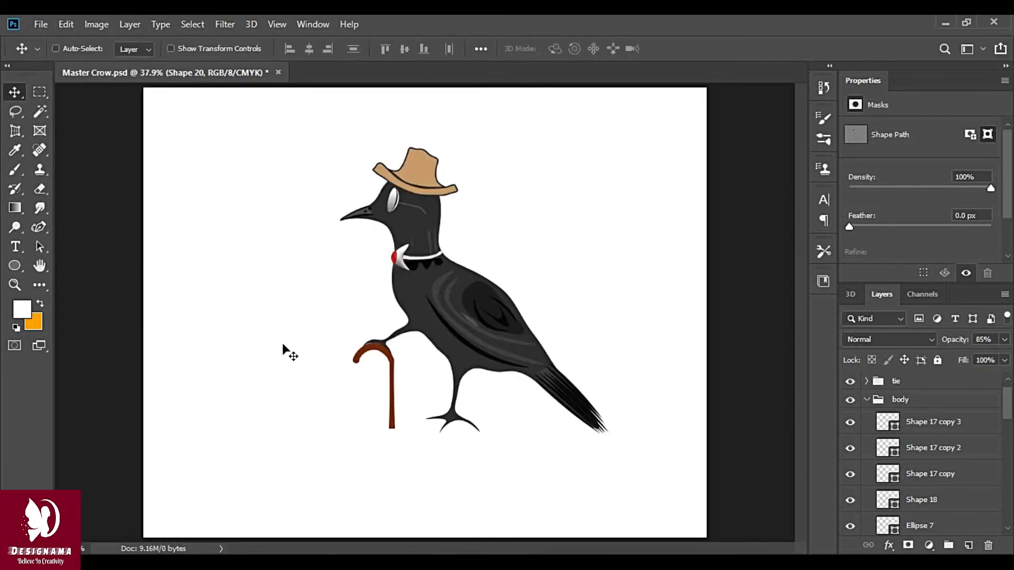
Delete the grey streaks at the back of the neck, layers Shape 17 copy 2 and Shape 17 copy.
key("ctrl+plus")
key("ctrl+plus")
key("ctrl+plus")
key("ctrl+plus")
scroll(283, 345, "up", 5)
left_click_drag(144, 148, 384, 152)
left_click(385, 152, "ctrl")
right_click(381, 147)
left_click(418, 182)
scroll(916, 432, "up", 6)
left_click(893, 421)
left_click(850, 442)
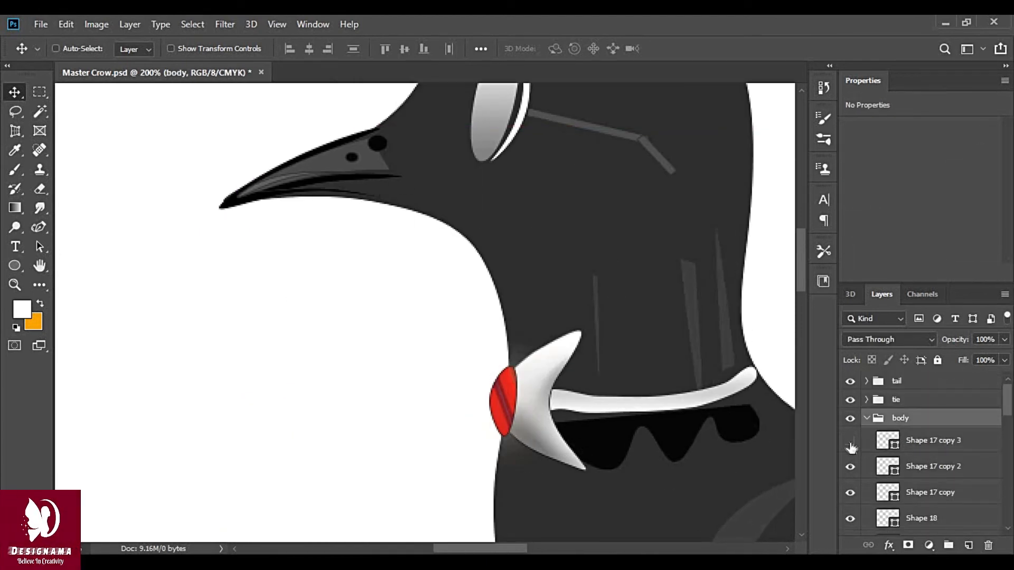
left_click(893, 469)
left_click(987, 545)
key("Return")
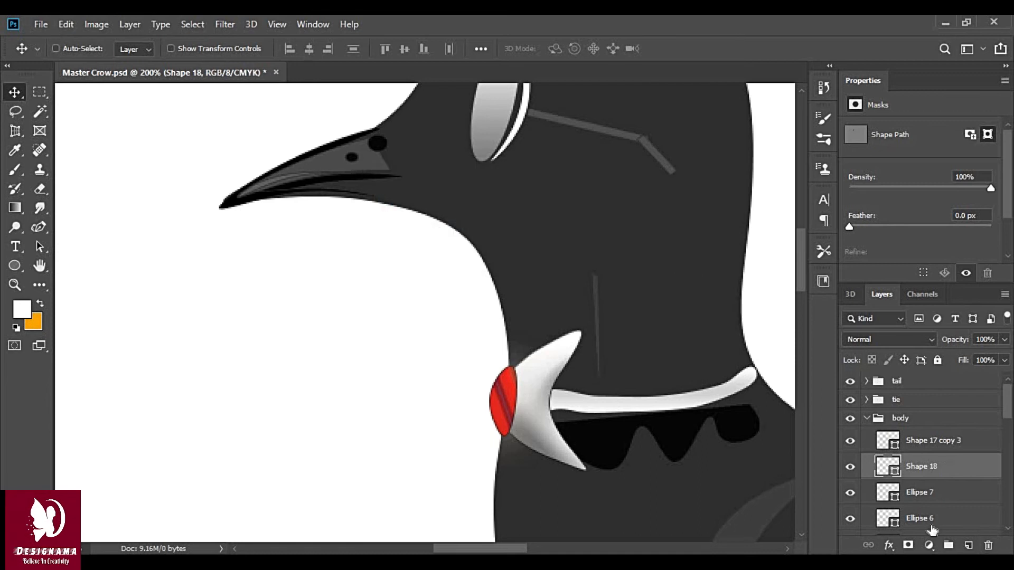
Move the two nostril ellipses back toward the head and rename their layers round big and round small.
left_click(377, 143, "ctrl")
left_click_drag(375, 149, 396, 132)
scroll(460, 170, "up", 2)
mouse_move(393, 252)
left_mouse_down()
mouse_move(385, 275)
mouse_move(395, 246)
mouse_move(378, 262)
left_mouse_up()
left_click(925, 500)
left_click(930, 517)
type("round small")
key("Return")
Select the black beak outline, Shape 19, and transform it to follow the beak more closely.
scroll(401, 394, "down", 2)
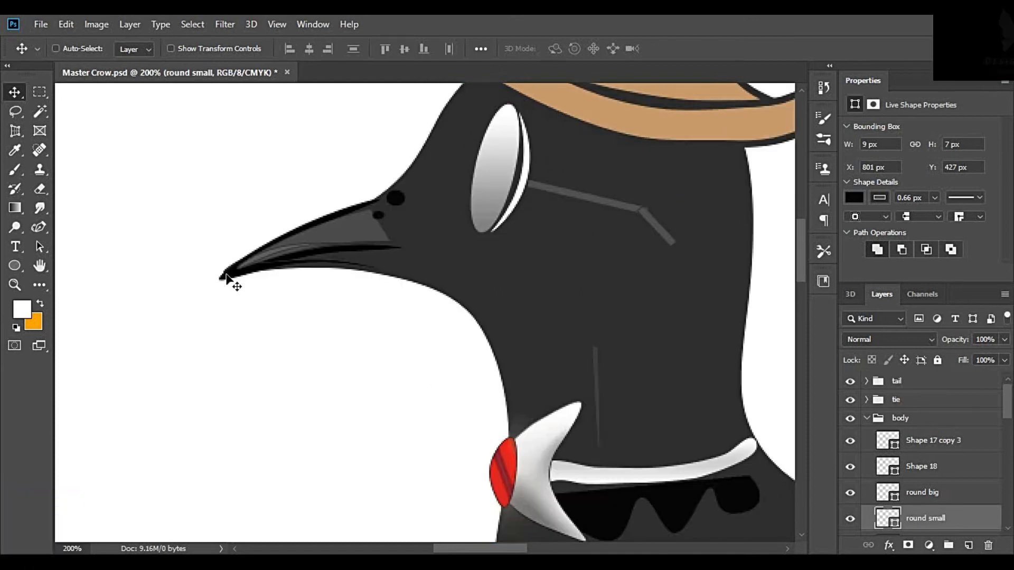
scroll(851, 507, "down", 2)
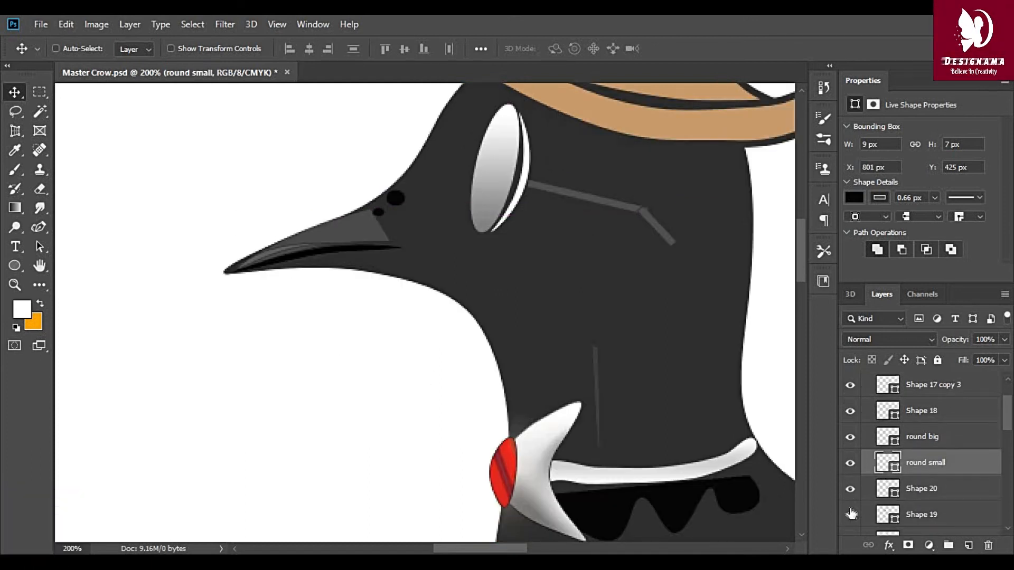
left_click(922, 515)
mouse_move(367, 248)
left_mouse_down()
mouse_move(356, 256)
mouse_move(367, 253)
mouse_move(363, 243)
left_mouse_up()
key("ctrl+t")
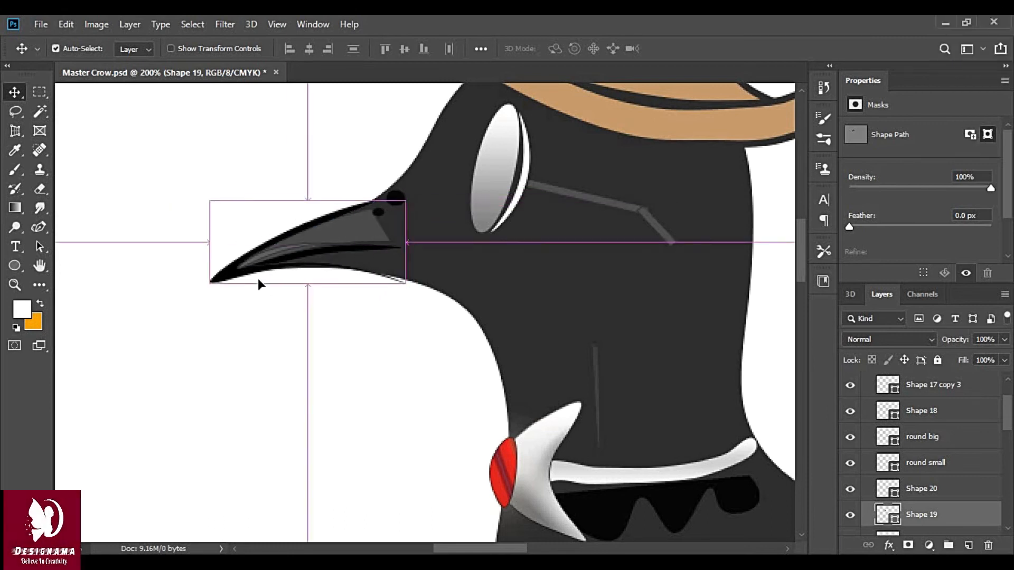
key("Return")
key("ctrl+t")
left_click_drag(204, 301, 228, 281)
left_click_drag(415, 301, 381, 307)
key("Return")
Reshape the black beak outline by adjusting its anchor points at the tip and along the upper and lower edges.
key("p")
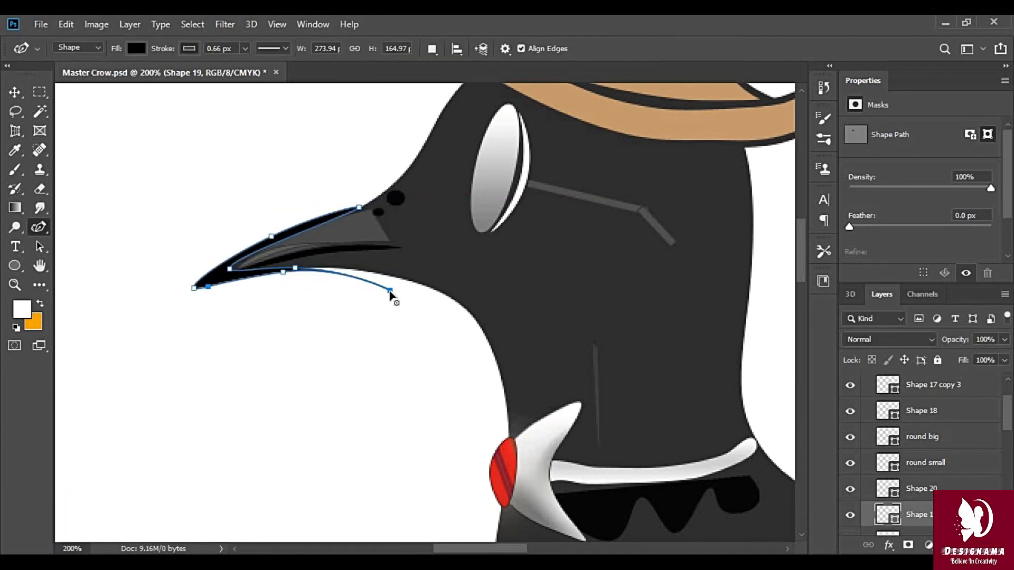
left_click_drag(195, 287, 200, 287)
left_click_drag(295, 268, 318, 266)
left_click_drag(283, 272, 326, 273)
mouse_move(208, 286)
left_mouse_down()
mouse_move(254, 276)
mouse_move(207, 283)
left_mouse_up()
left_click_drag(359, 207, 366, 207)
left_click_drag(241, 263, 226, 274)
key("v")
key("p")
key("v")
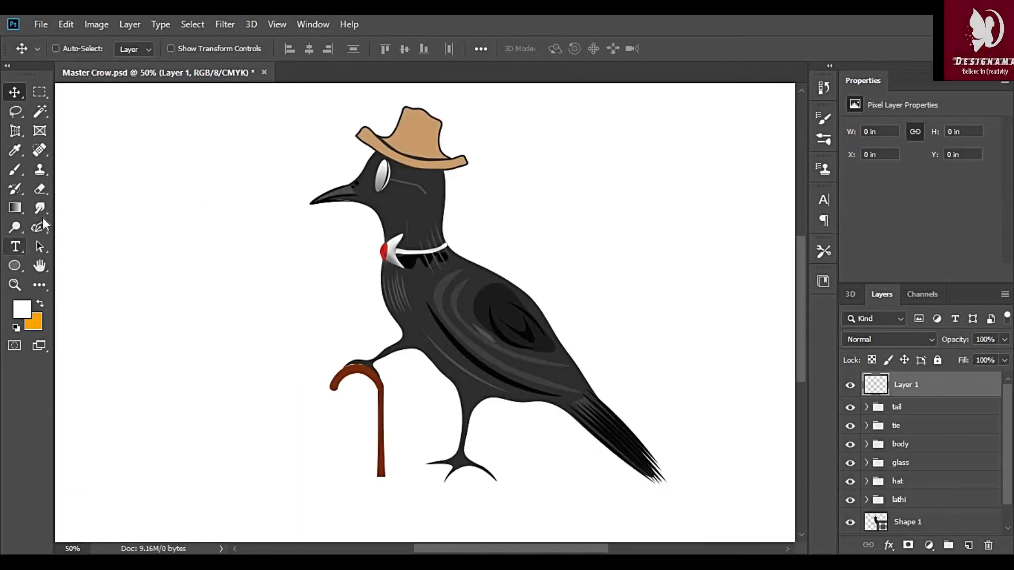
Draw a closed four-point shape over the standing leg's lower section, just above the foot.
key("p")
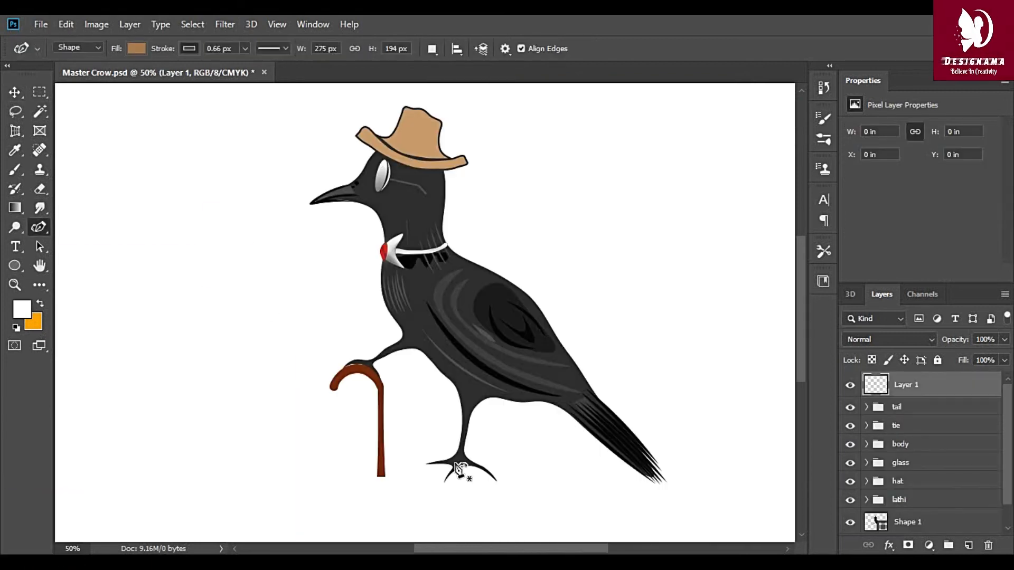
scroll(503, 455, "up", 2)
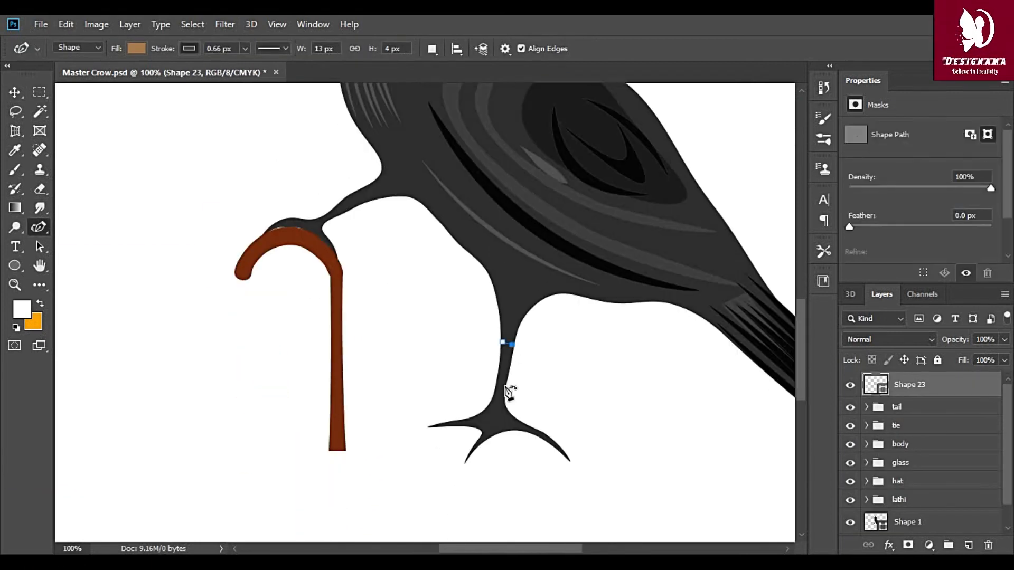
left_click(512, 344)
left_click(505, 404)
left_click(493, 403)
left_click(501, 344)
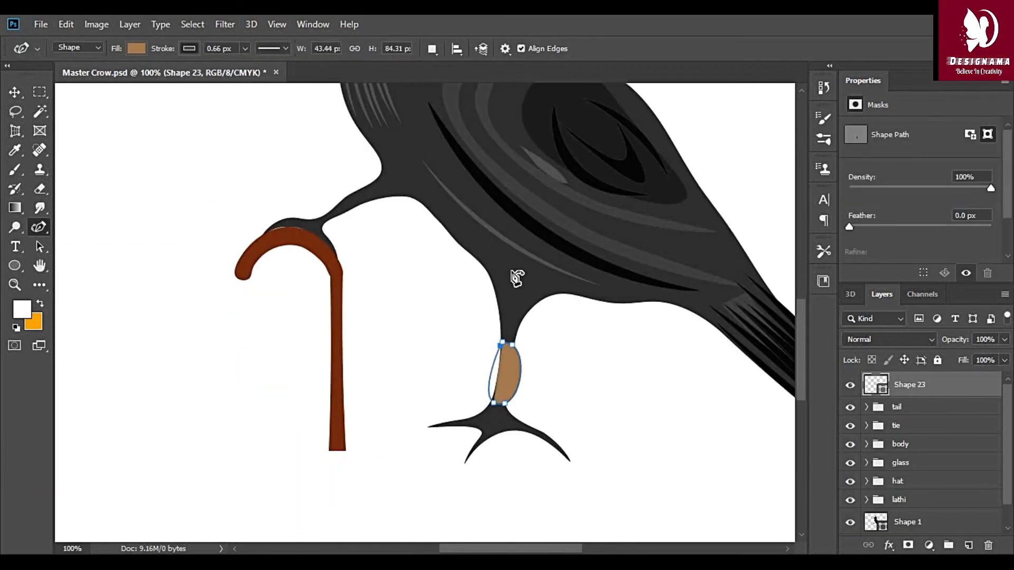
Fill the lower-leg shape with grey and adjust its outline to match the leg, about 33 by 88 px.
left_click(136, 48)
left_click(98, 165)
left_click(510, 382)
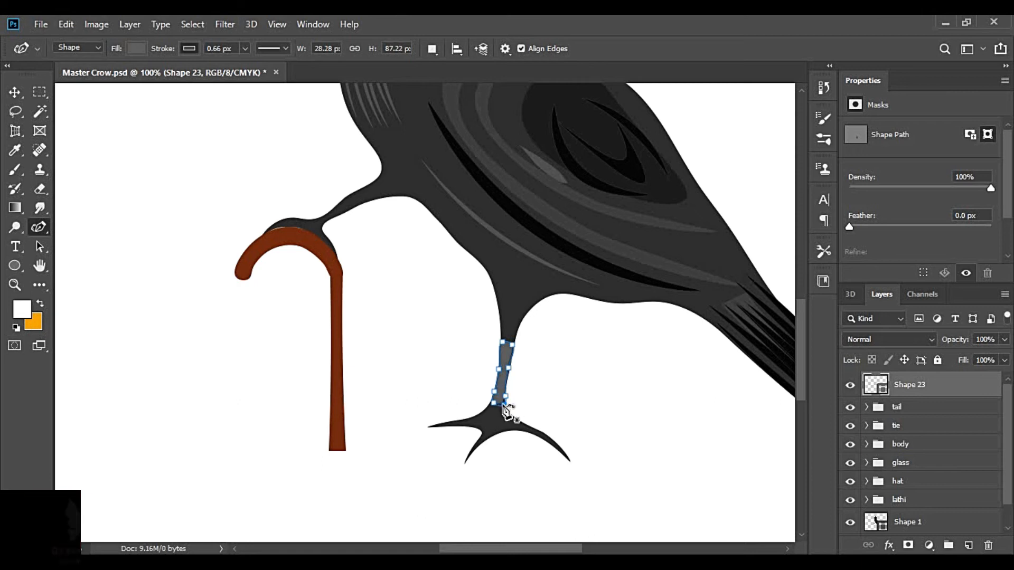
key("ctrl+plus")
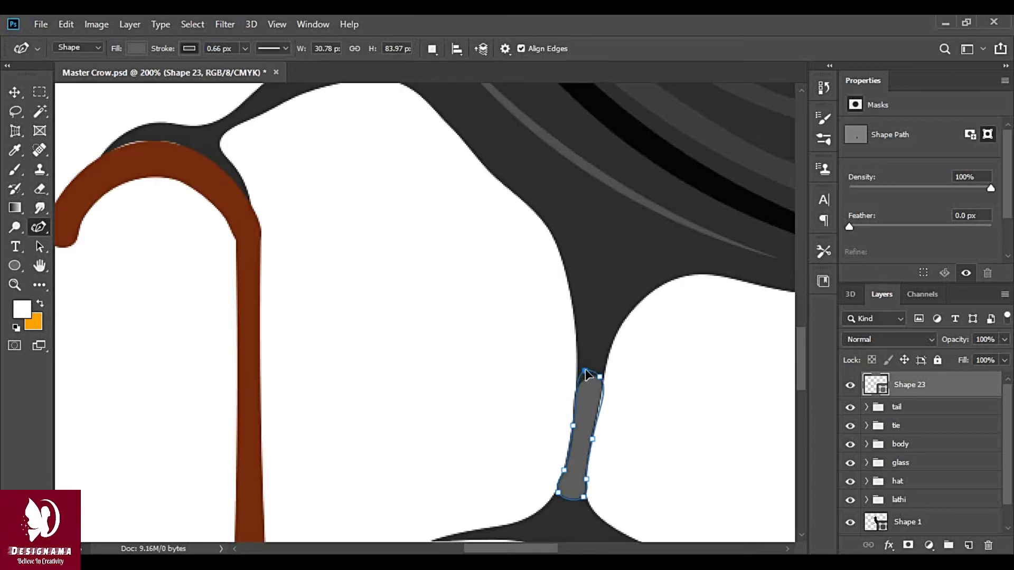
scroll(571, 449, "down", 3)
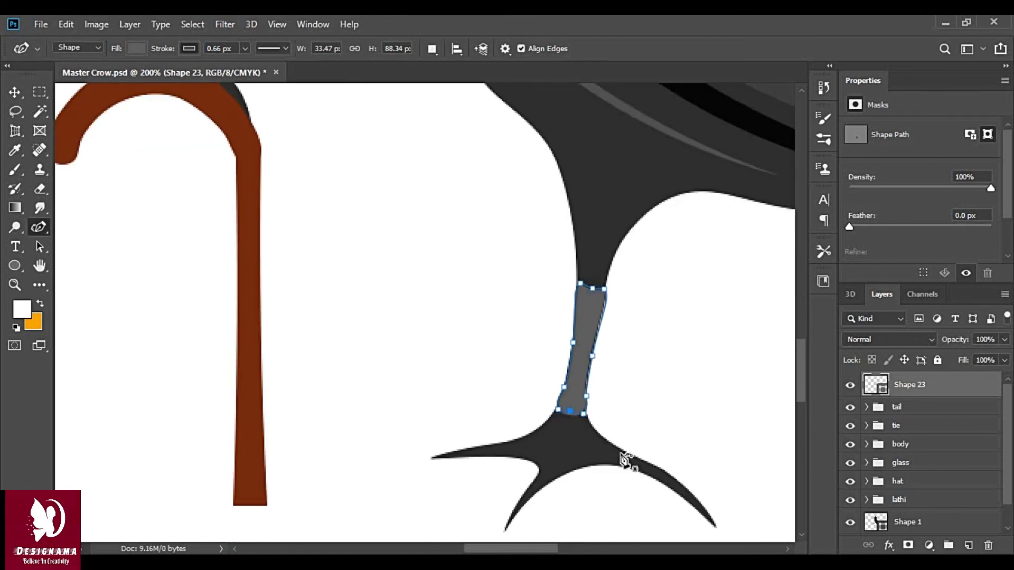
Draw an ellipse about 6 by 5 px near the top of the grey leg section.
right_click(15, 266)
left_click(74, 293)
left_click_drag(582, 299, 588, 305)
Try dark brown and navy blue fills on the small leg ellipse.
left_click(136, 48)
left_click(77, 251)
key("v")
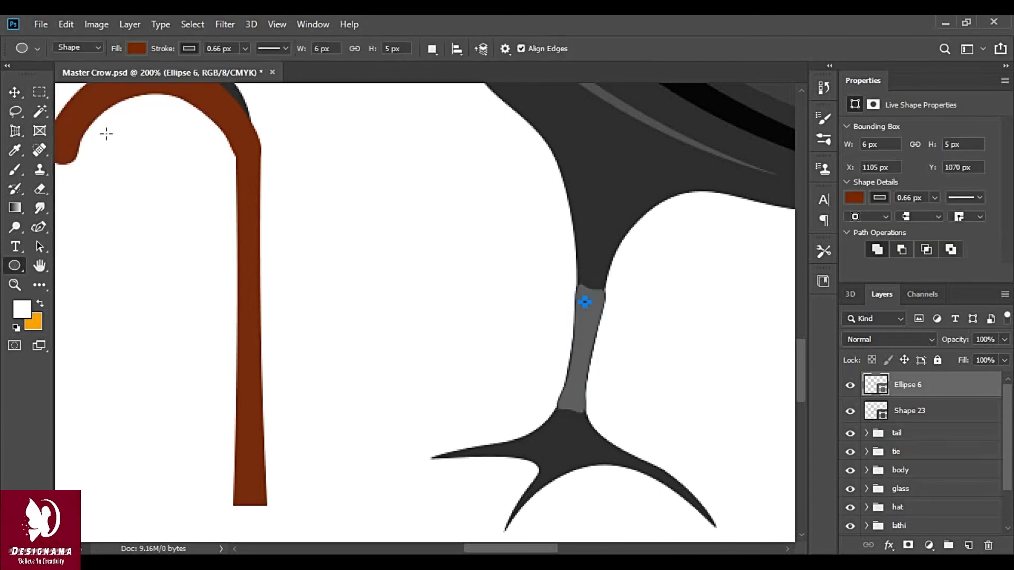
left_click(136, 49)
left_click(113, 255)
key("v")
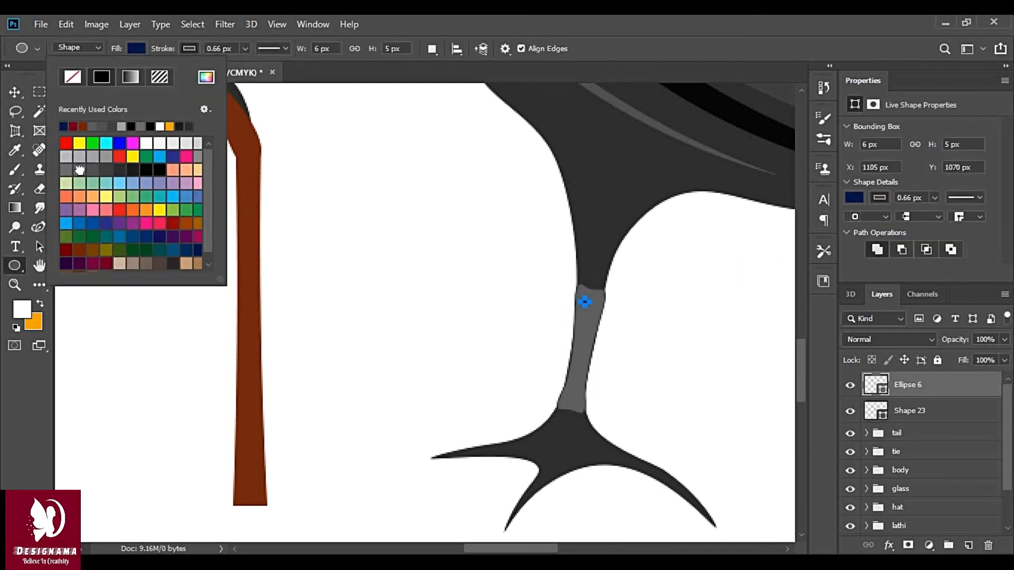
Fill the small leg ellipse with grey and scatter more tiny ellipses, about 2 to 8 px, across the grey leg section.
left_click(80, 169)
key("v")
key("u")
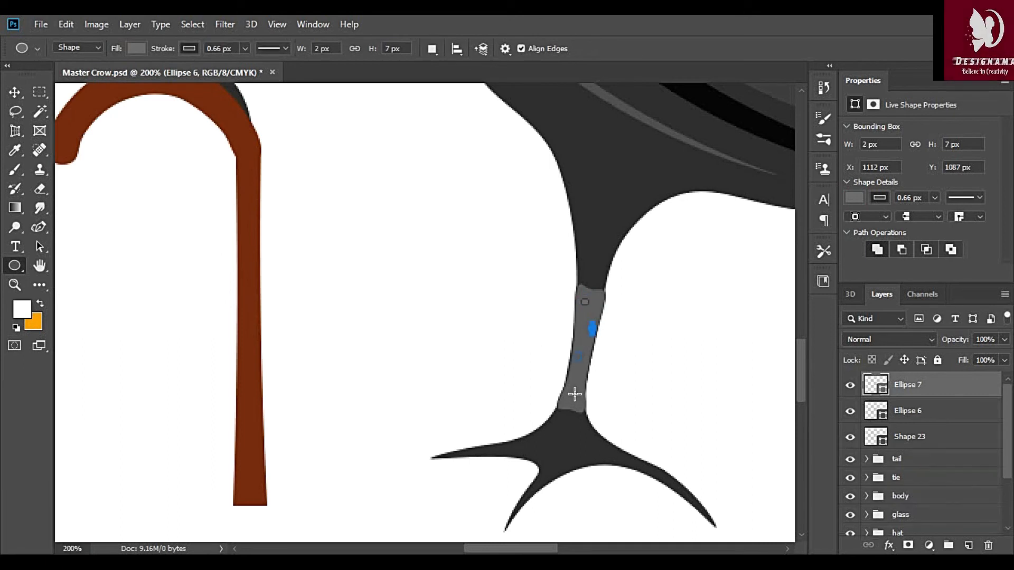
left_click_drag(598, 300, 601, 302)
key("ctrl+z")
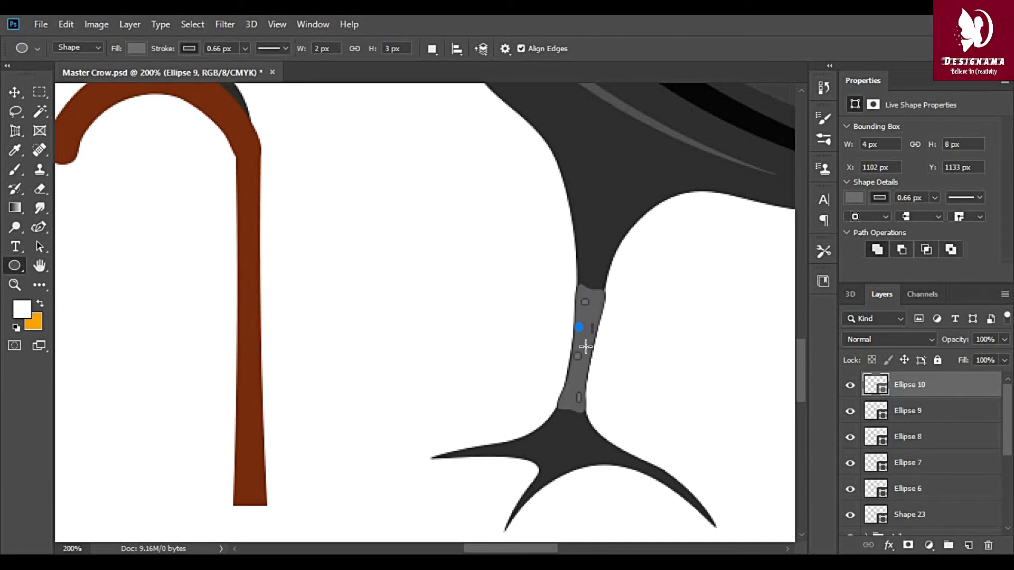
left_click_drag(570, 339, 574, 342)
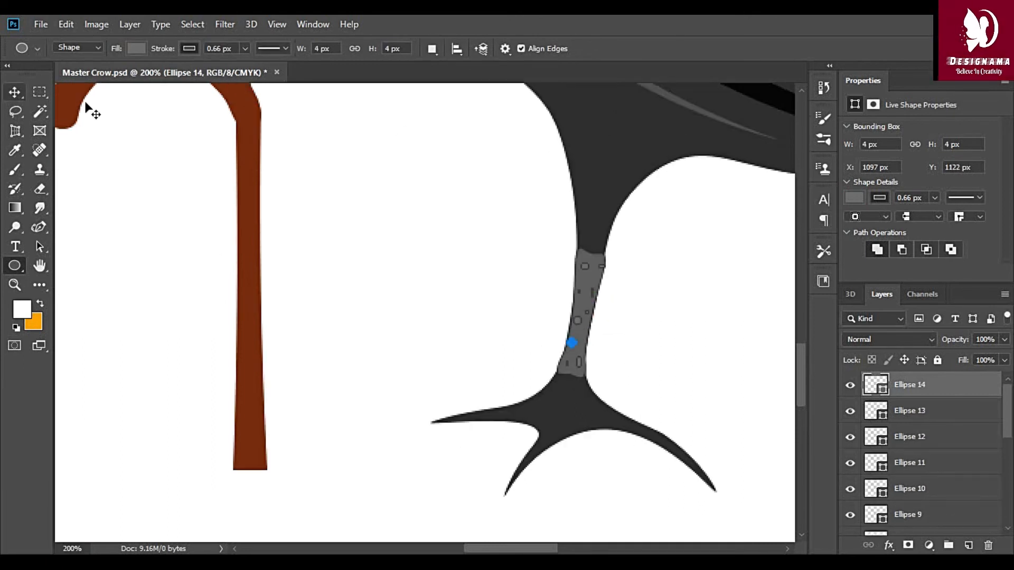
Delete the stray 4 px ellipse lying below the crow.
key("v")
key("ctrl+0")
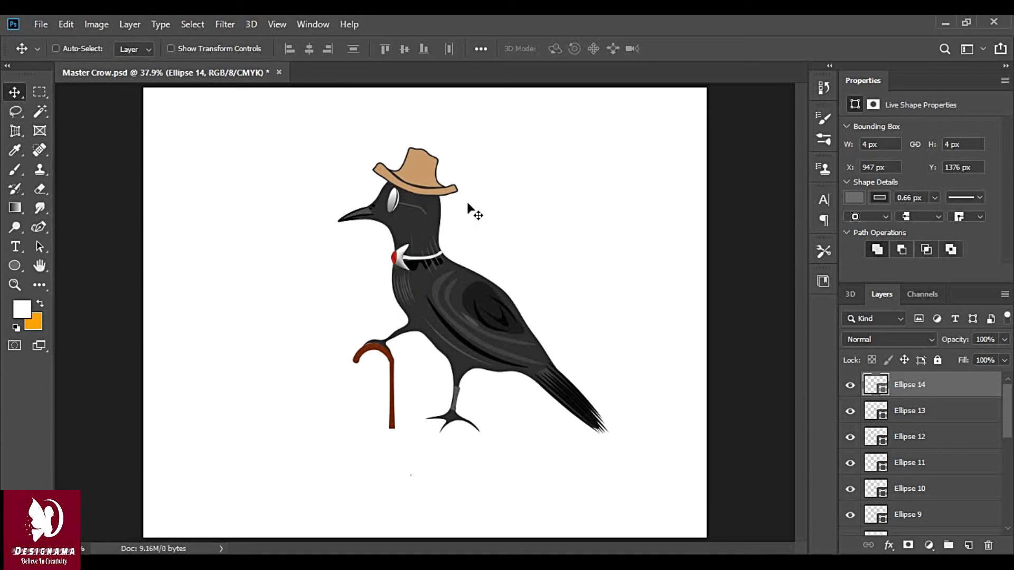
left_click(38, 228)
key("v")
left_click_drag(412, 474, 430, 478)
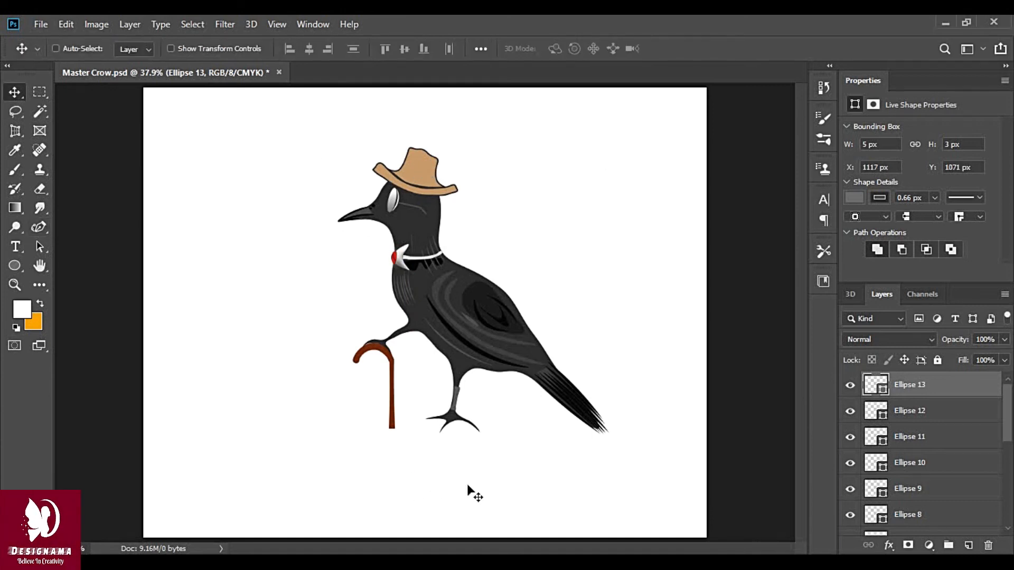
Group the small leg ellipses and the grey leg shape as "leg shde".
key("ctrl+1")
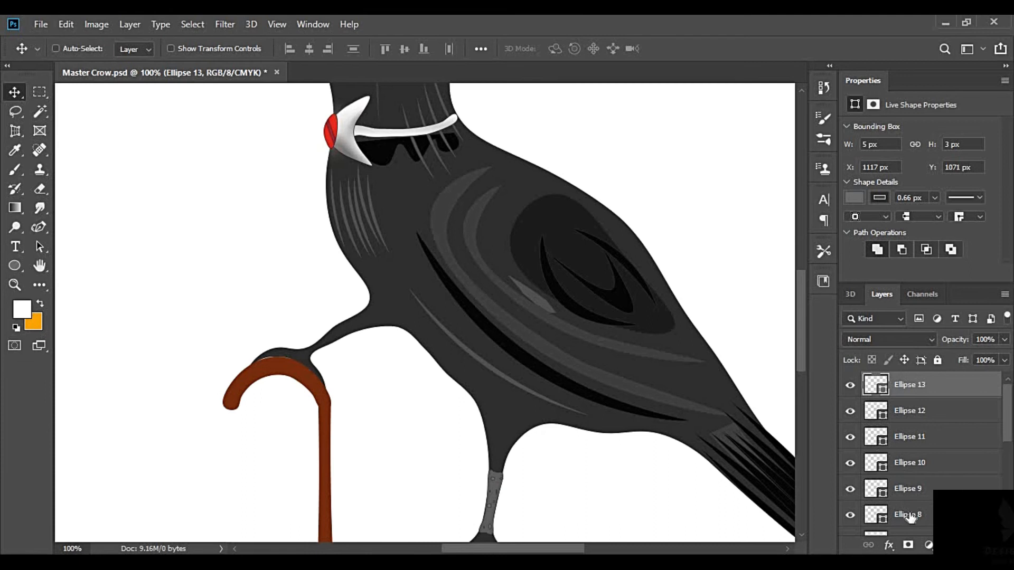
scroll(905, 475, "down", 3)
left_click(919, 436)
scroll(921, 417, "up", 3)
left_click(908, 384, "shift")
right_click(908, 412)
left_click(808, 117)
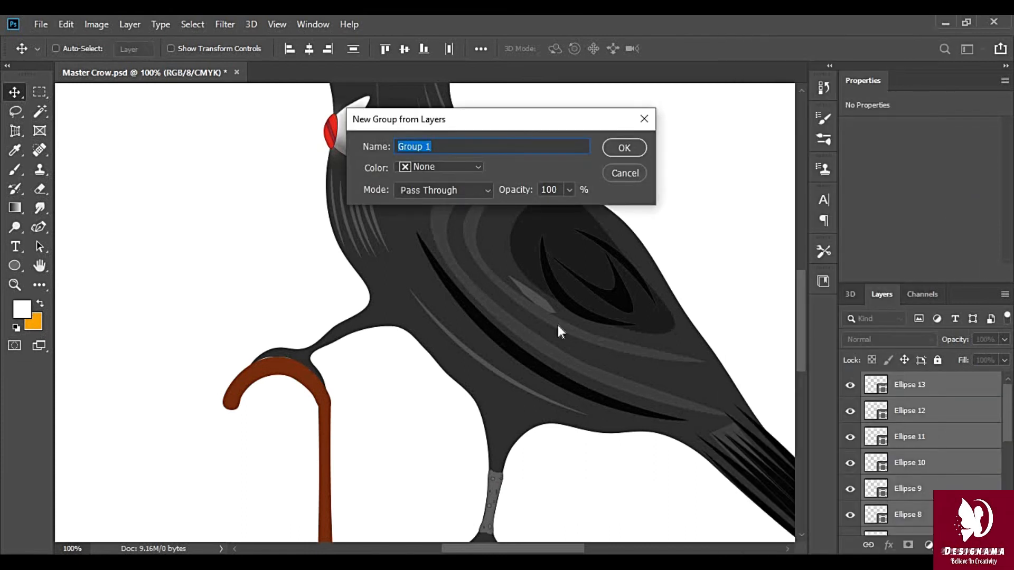
type("leg shde")
key("Return")
Duplicate the leg shde group onto the raised front leg and transform the copy to follow the leg's angle.
left_click_drag(505, 507, 518, 500)
scroll(515, 496, "down", 2)
left_click_drag(502, 451, 489, 459)
left_click_drag(535, 503, 535, 498)
left_click_drag(502, 449, 286, 258)
key("ctrl+t")
right_click(350, 266)
left_click(401, 461)
left_click_drag(339, 266, 340, 267)
key("Return")
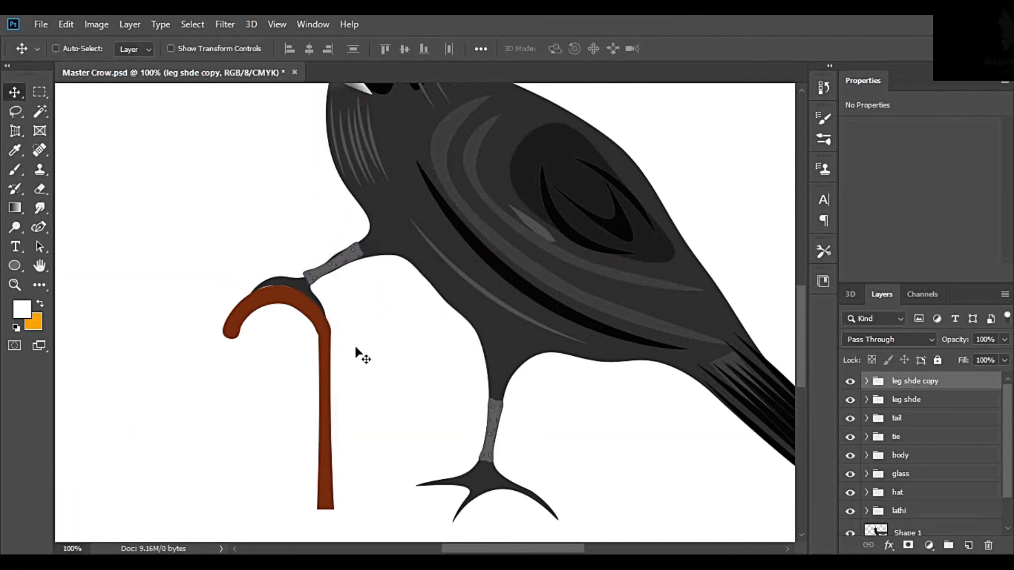
Reshape the leg shde copy so it fits the raised leg's outline just above the cane handle.
key("ctrl+t")
left_click(35, 232)
left_click(324, 274)
key("ctrl+t")
key("ctrl+plus")
mouse_move(322, 272)
left_mouse_down()
mouse_move(219, 146)
mouse_move(201, 295)
mouse_move(317, 272)
left_mouse_up()
right_click(238, 201)
left_click(286, 415)
left_click_drag(285, 414, 164, 169)
left_click_drag(233, 222, 233, 232)
left_click_drag(312, 244, 307, 226)
left_click_drag(290, 213, 262, 192)
mouse_move(330, 177)
left_mouse_down()
mouse_move(333, 187)
mouse_move(335, 176)
left_mouse_up()
left_click_drag(279, 208, 277, 211)
left_click_drag(335, 180, 282, 201)
left_click_drag(260, 236, 265, 238)
mouse_move(224, 234)
left_mouse_down()
mouse_move(232, 225)
mouse_move(223, 234)
left_mouse_up()
left_click_drag(286, 195, 264, 210)
left_click_drag(233, 221, 252, 205)
left_click_drag(247, 259, 248, 270)
left_click_drag(241, 221, 229, 226)
key("Return")
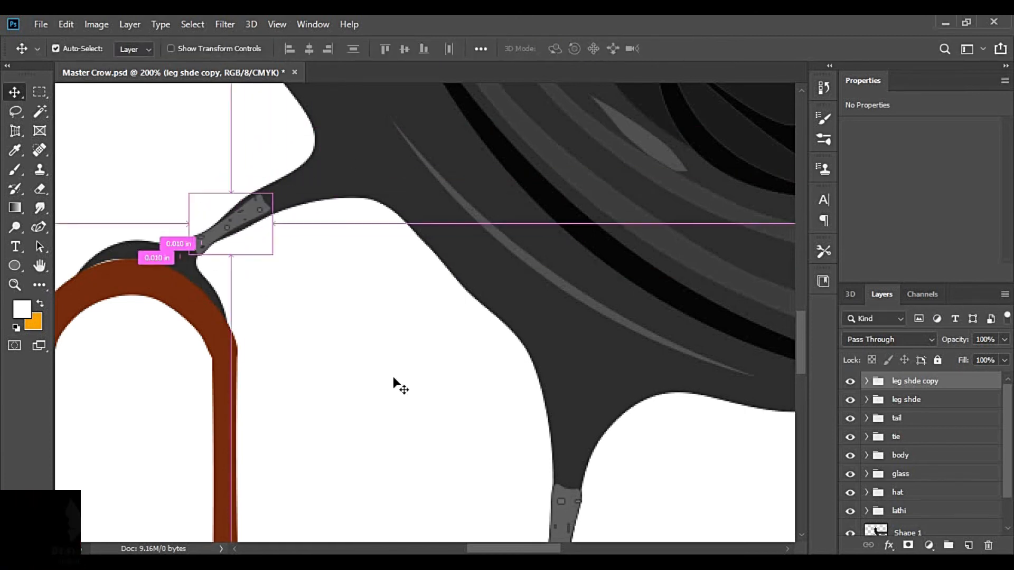
key("ctrl+0")
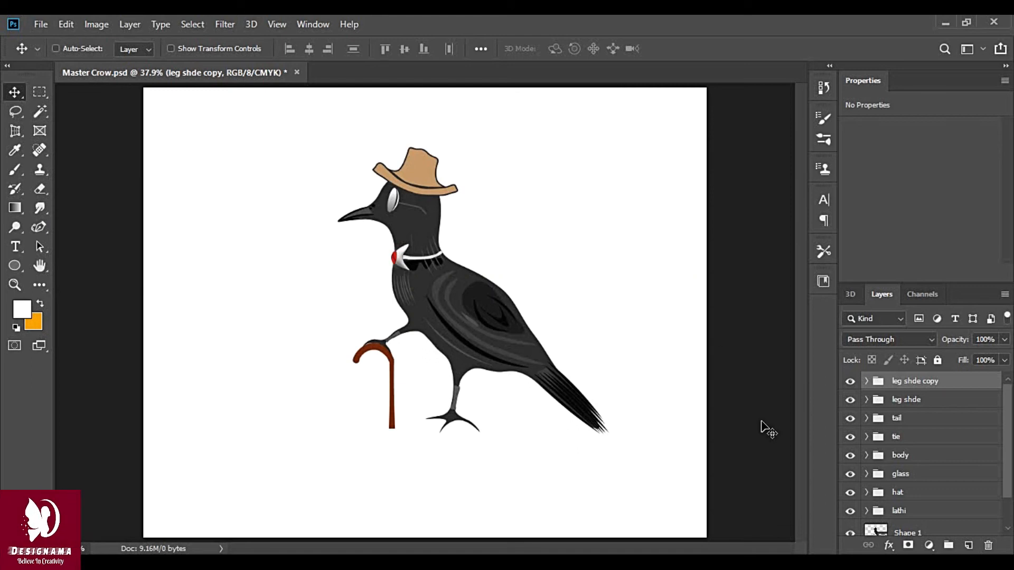
Draw a circle about 1084 by 1082 px over the crow on its own layer and fill it with light grey.
left_click(968, 545)
key("u")
left_click_drag(293, 110, 600, 415)
left_click(142, 53)
left_click(196, 145)
left_click(75, 151)
left_click(69, 154)
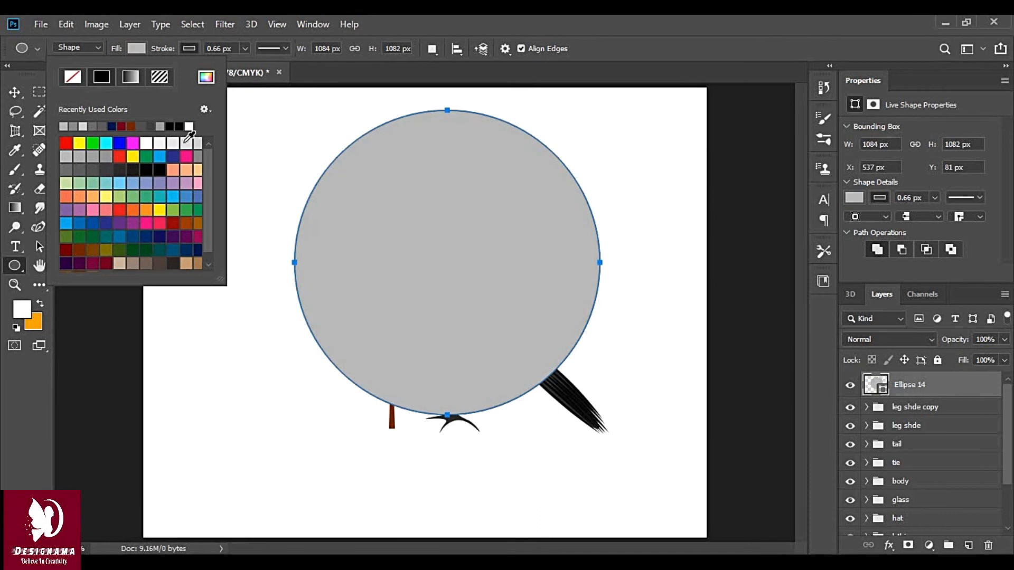
left_click(184, 142)
Move the circle's layer beneath the crow, name it "11st moon", and center it behind the bird.
key("v")
left_click_drag(912, 418, 921, 509)
mouse_move(542, 287)
left_mouse_down()
mouse_move(515, 306)
mouse_move(529, 284)
left_mouse_up()
left_click_drag(507, 236, 504, 235)
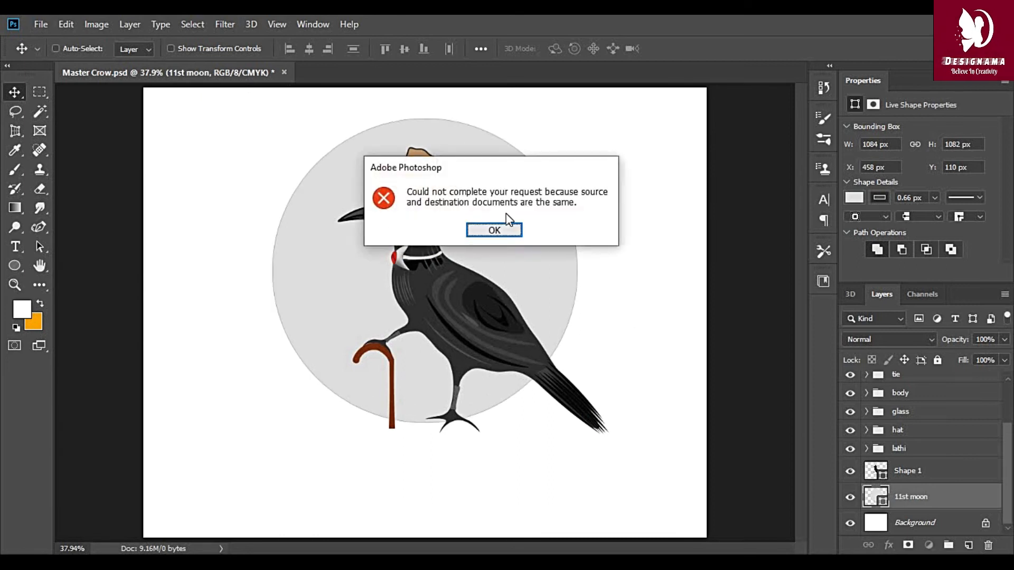
key("Return")
Duplicate the moon circle, scale the copy to about 926 by 939 px inside the original, and fill it with mid-grey.
left_click_drag(509, 288, 672, 260)
key("ctrl+t")
left_click_drag(690, 107, 647, 148)
left_click_drag(587, 286, 509, 264)
key("Return")
left_click(854, 198)
left_click(855, 308)
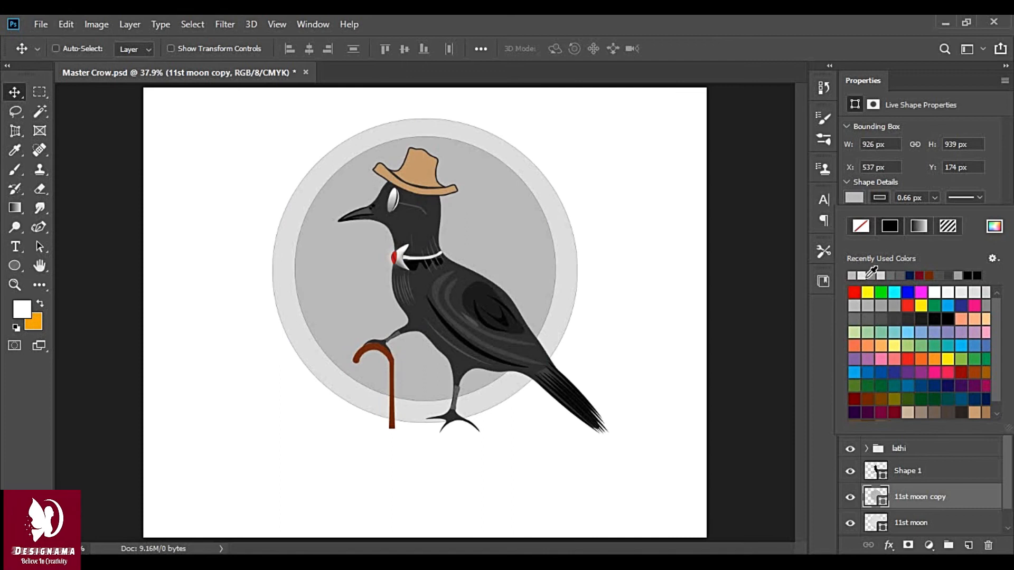
Enlarge the inner moon circle to about 1011 by 1001 px and remove its stroke.
key("ctrl+t")
left_click_drag(427, 404, 427, 411)
left_click_drag(425, 137, 426, 131)
left_click_drag(288, 269, 284, 268)
left_click_drag(561, 269, 568, 269)
key("Return")
left_click(879, 197)
left_click(860, 226)
left_click(505, 258)
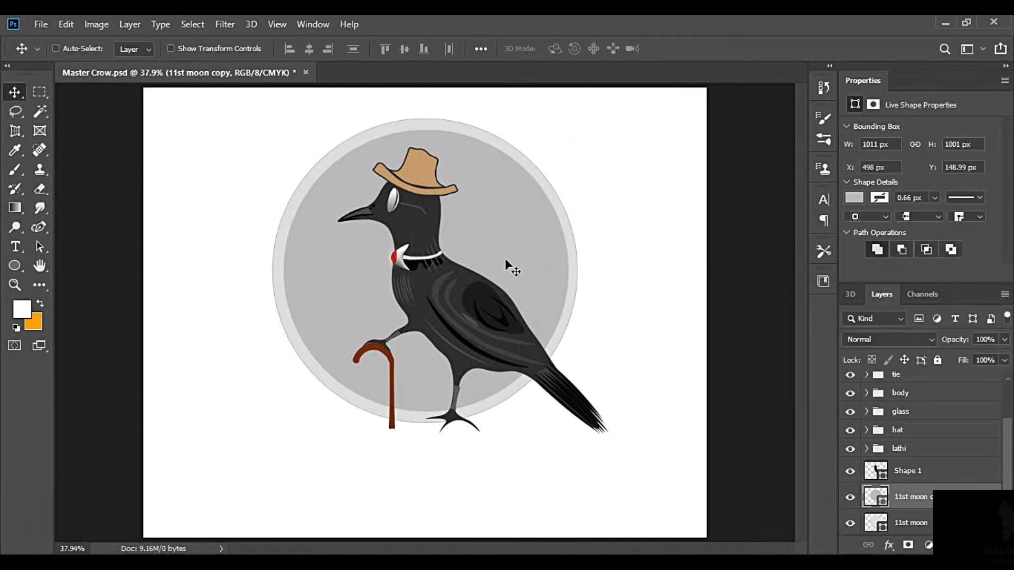
Rename the inner circle's layer "2nd moon copy" and duplicate it as "3rdnd moon copy".
scroll(902, 480, "down", 1)
double_click(902, 479)
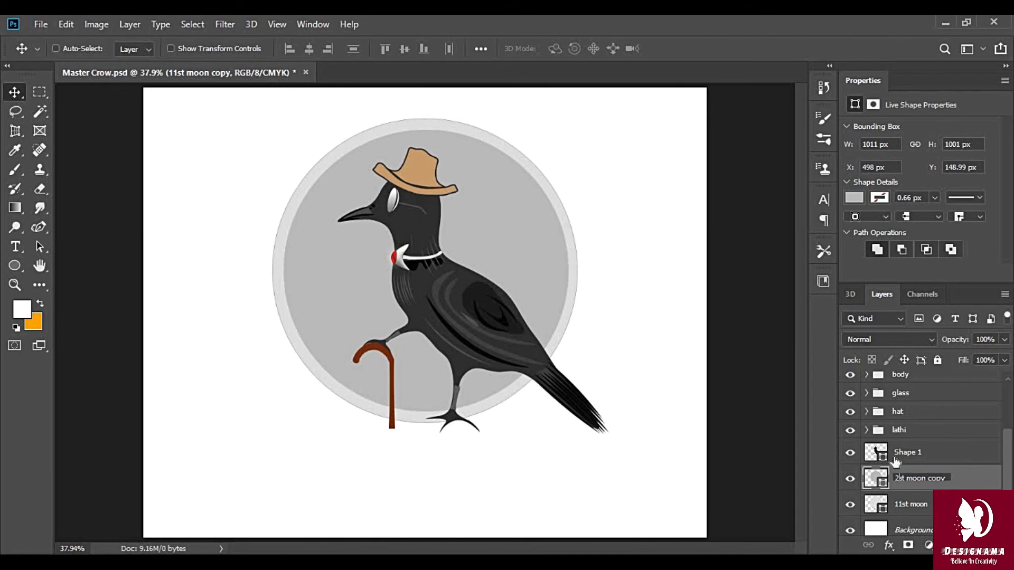
key("ctrl+minus")
right_click(933, 478)
left_click(769, 95)
left_click_drag(428, 141, 411, 142)
type("3rdnd moon copy 2")
key("Return")
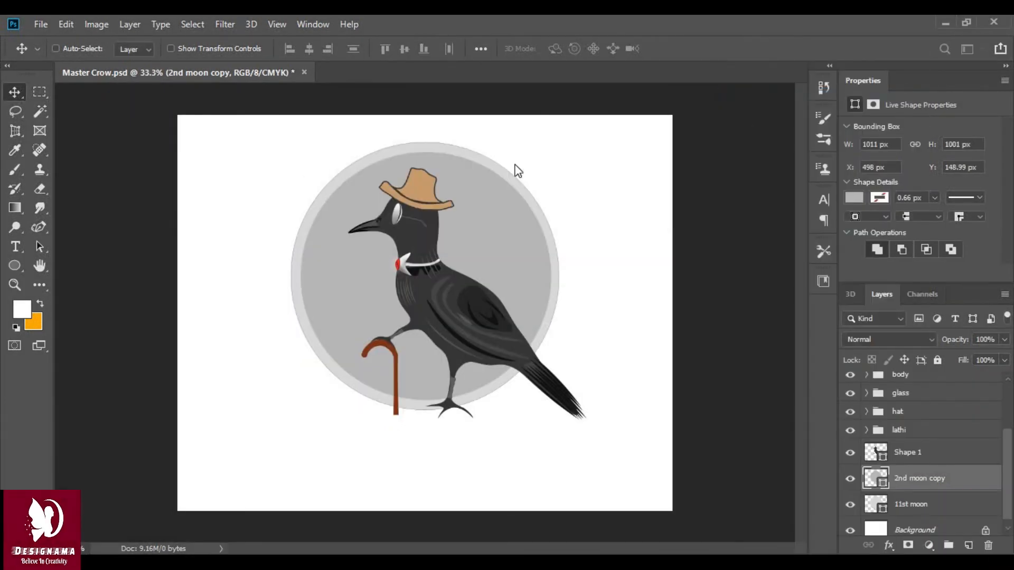
Scale the third moon circle to about 859 by 850 px, centered, and fill it with a slightly darker grey.
left_click_drag(505, 268, 484, 299)
key("ctrl+t")
left_click_drag(337, 335, 357, 311)
left_click_drag(300, 401, 338, 362)
left_click_drag(476, 256, 456, 277)
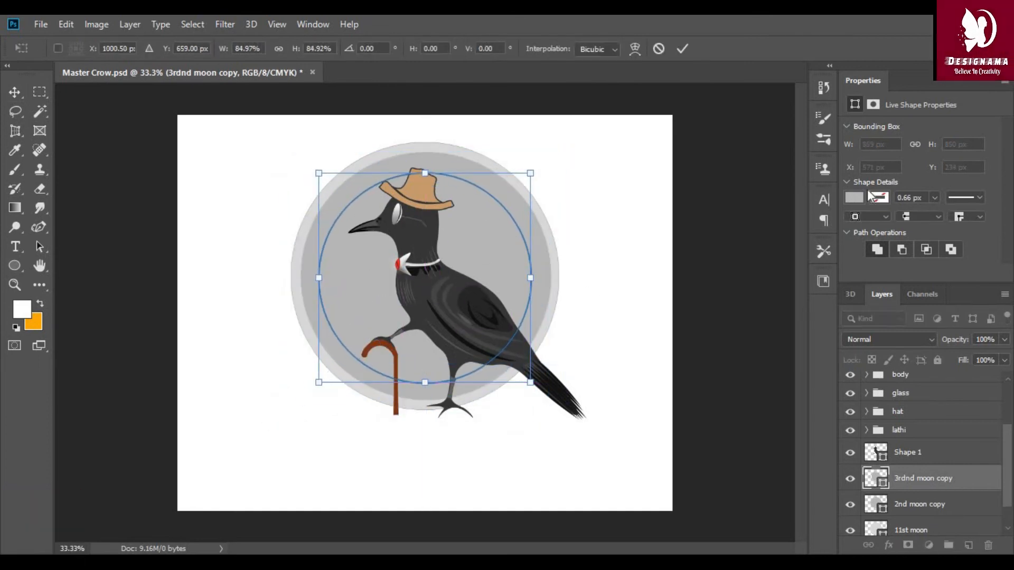
left_click(682, 49)
left_click(879, 198)
left_click(871, 306)
left_click(498, 262)
Duplicate the third moon circle as "4th moon copy".
right_click(911, 478)
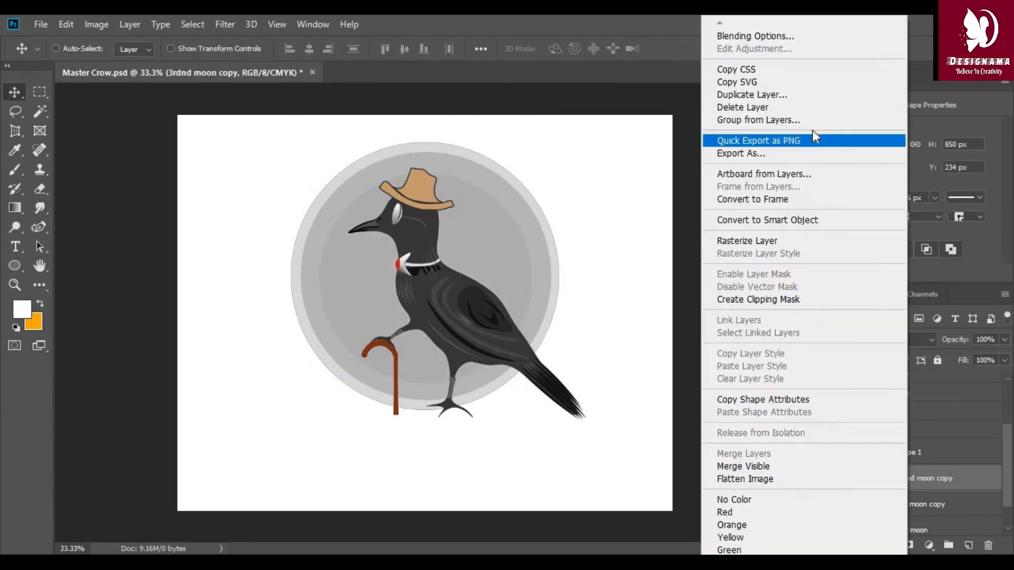
left_click(747, 95)
left_click(521, 143)
key("BackSpace")
key("BackSpace")
left_click(419, 142)
key("BackSpace")
key("BackSpace")
key("BackSpace")
key("Return")
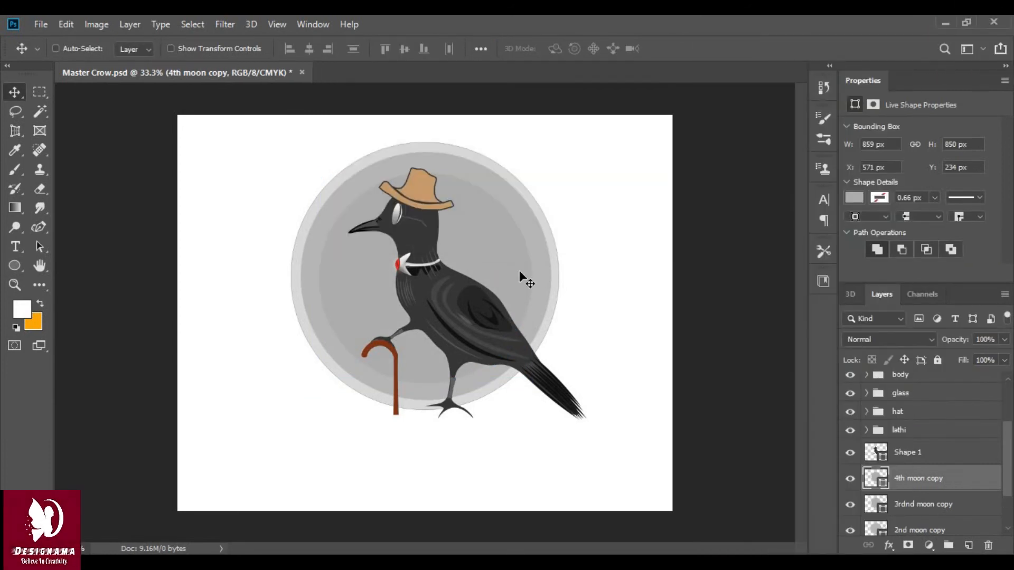
Scale the fourth moon circle to about 723 by 716 px, centered, and give it a darker grey fill.
key("ctrl+t")
left_click_drag(319, 383, 352, 349)
left_click_drag(470, 255, 455, 275)
key("Return")
left_click(854, 200)
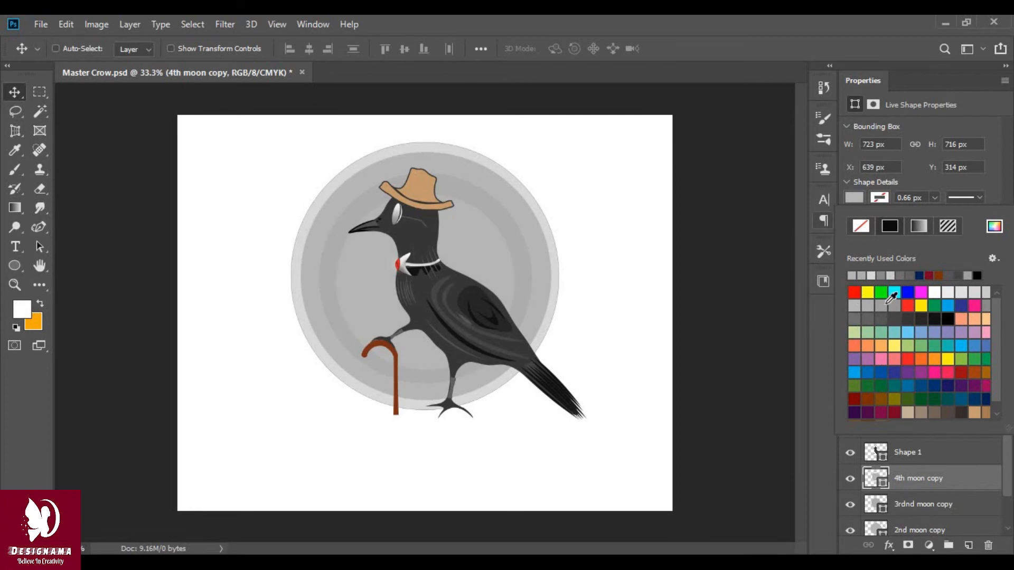
left_click(838, 277)
key("Up")
key("Up")
key("Up")
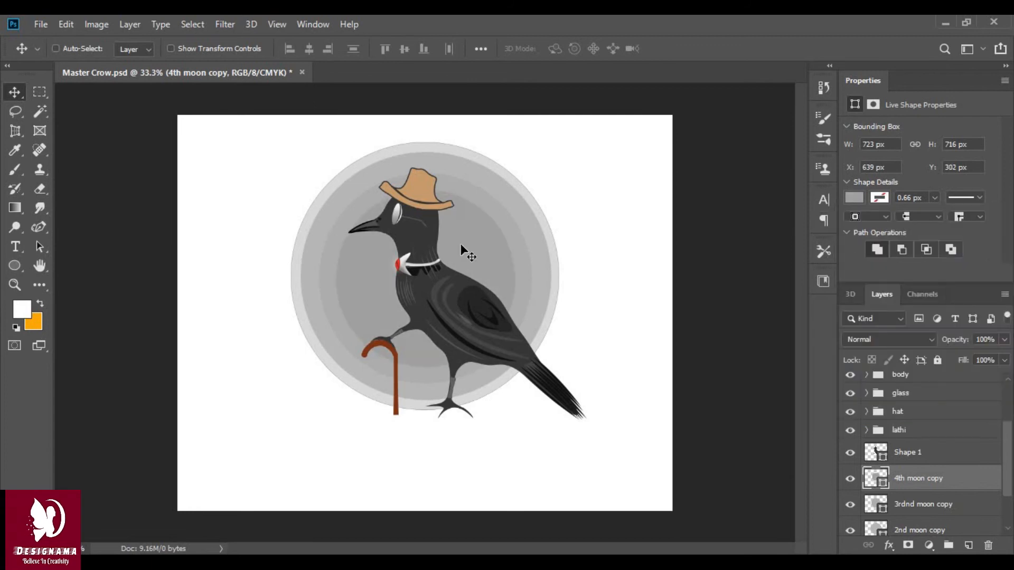
Duplicate the fourth moon circle as "5th moon copy".
right_click(938, 478)
left_click(761, 86)
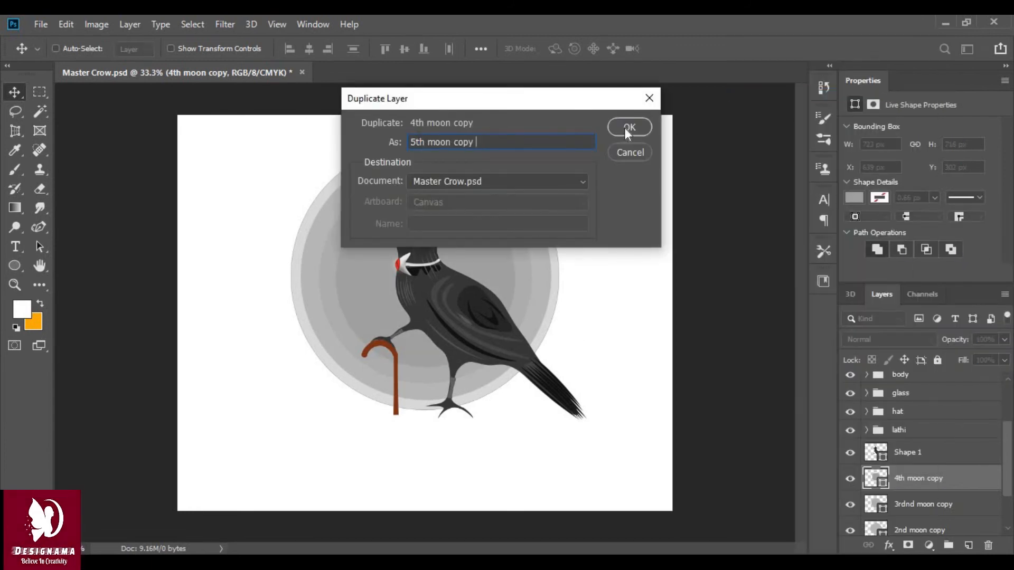
left_click(626, 128)
Scale the fifth moon circle to about 547 by 542 px, centered, and give it a darker grey fill.
key("ctrl+t")
left_click_drag(335, 366, 379, 324)
left_click_drag(459, 253, 437, 271)
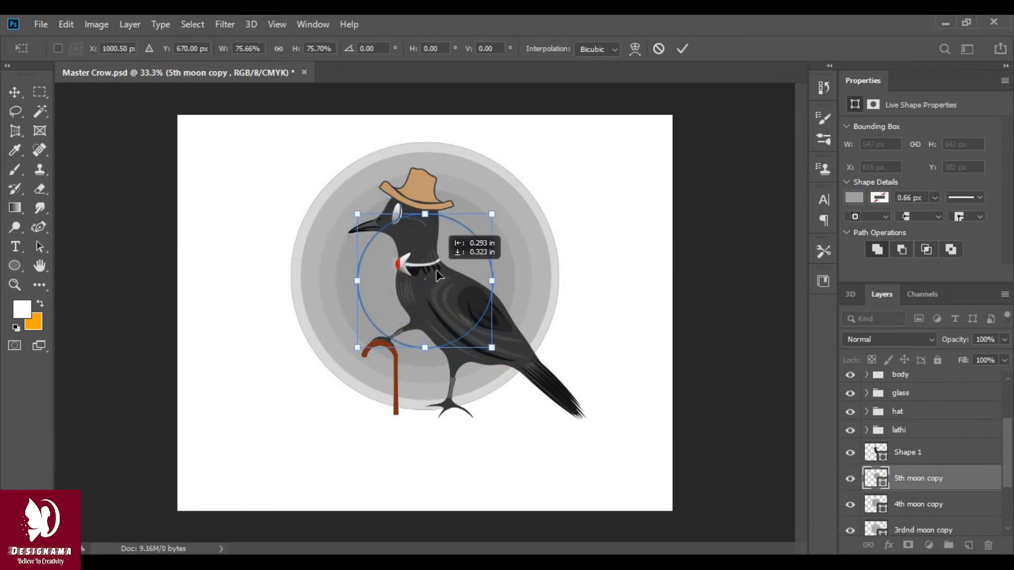
key("Return")
left_click(8, 94)
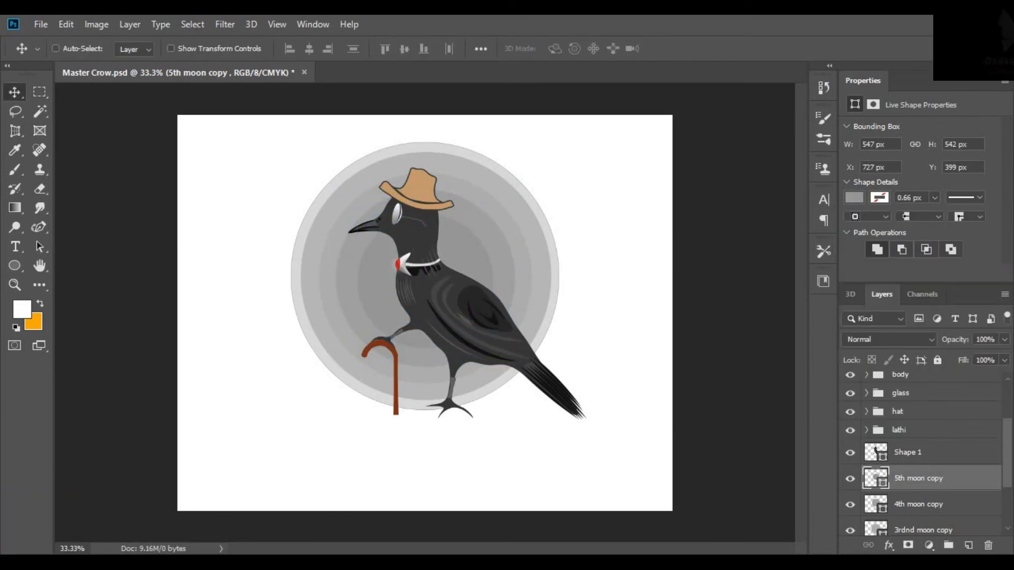
left_click(865, 7)
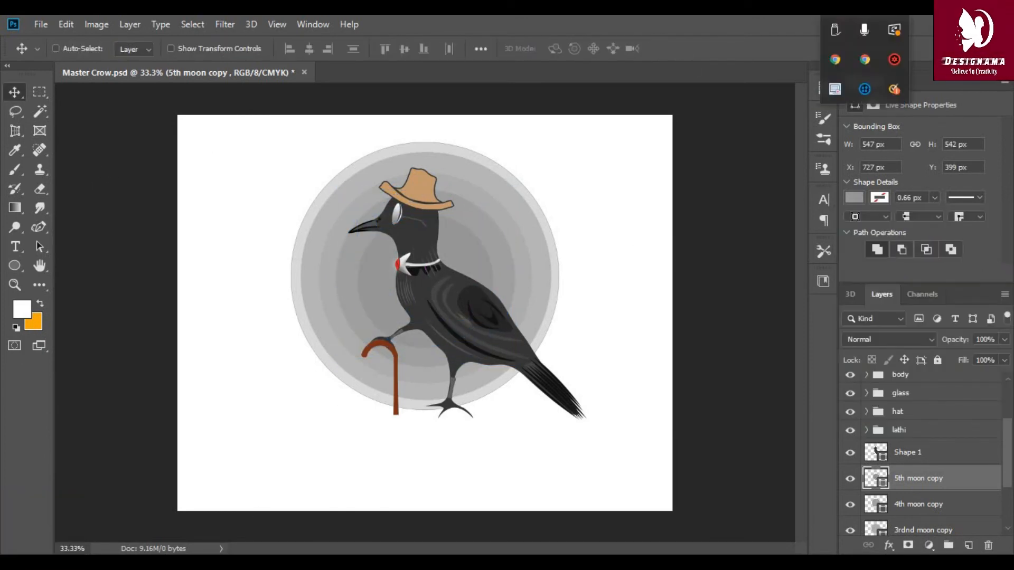
left_click(865, 7)
left_click(865, 7)
left_click(895, 60)
Nudge the fifth moon circle slightly upward within the rings.
key("Up")
key("Up")
key("Up")
key("Up")
key("Up")
key("Up")
Scale the second moon circle down to about 972 by 977 px and recenter it inside the outermost circle.
scroll(908, 476, "down", 3)
left_click(908, 498)
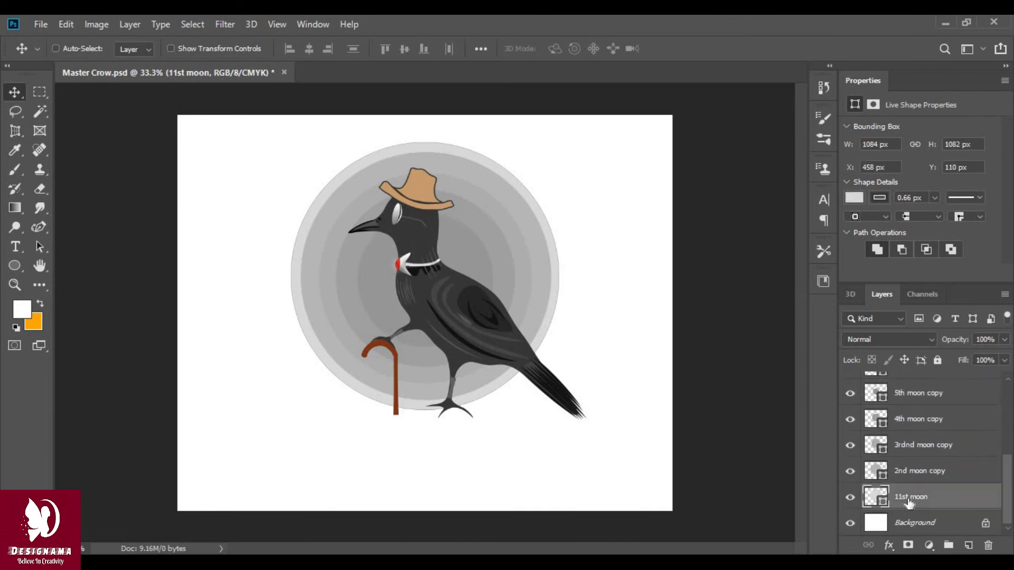
left_click(915, 474)
key("ctrl+t")
left_click_drag(300, 400, 310, 395)
left_click_drag(526, 292, 523, 295)
key("Return")
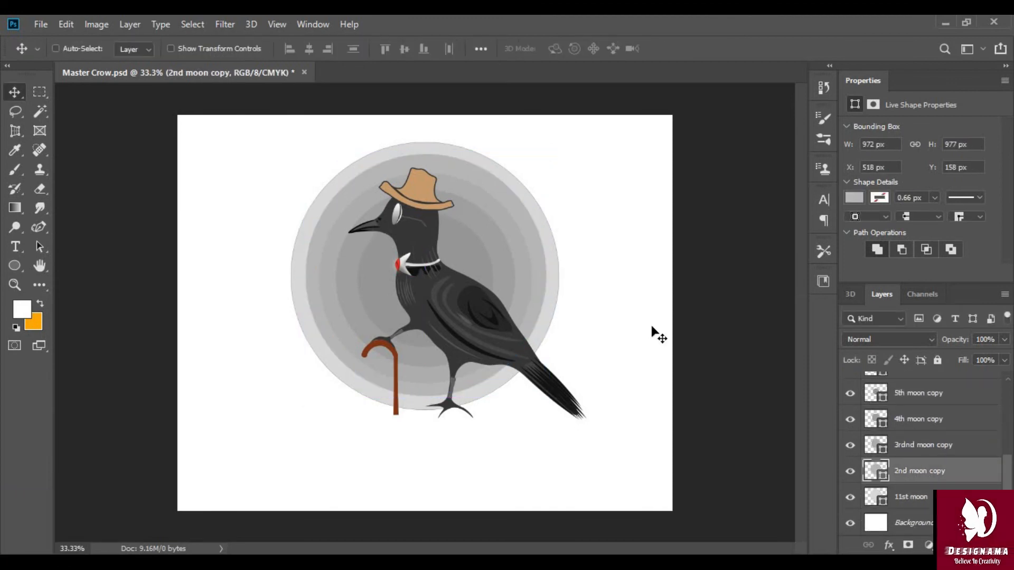
Group the five moon circle layers as "moon".
left_click(920, 498, "shift")
left_click(924, 423, "shift")
left_click(924, 495, "shift")
scroll(924, 489, "up", 2)
left_click(923, 433, "shift")
scroll(923, 467, "down", 1)
left_click(917, 516, "shift")
left_click(929, 443, "shift")
left_click(924, 414, "shift")
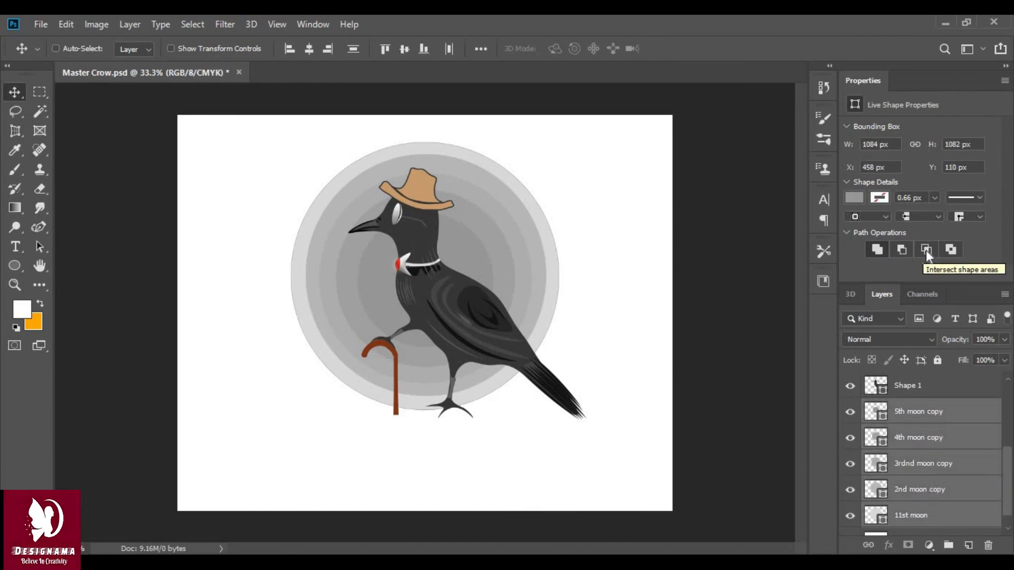
right_click(922, 417)
left_click(750, 120)
type("moon")
key("Return")
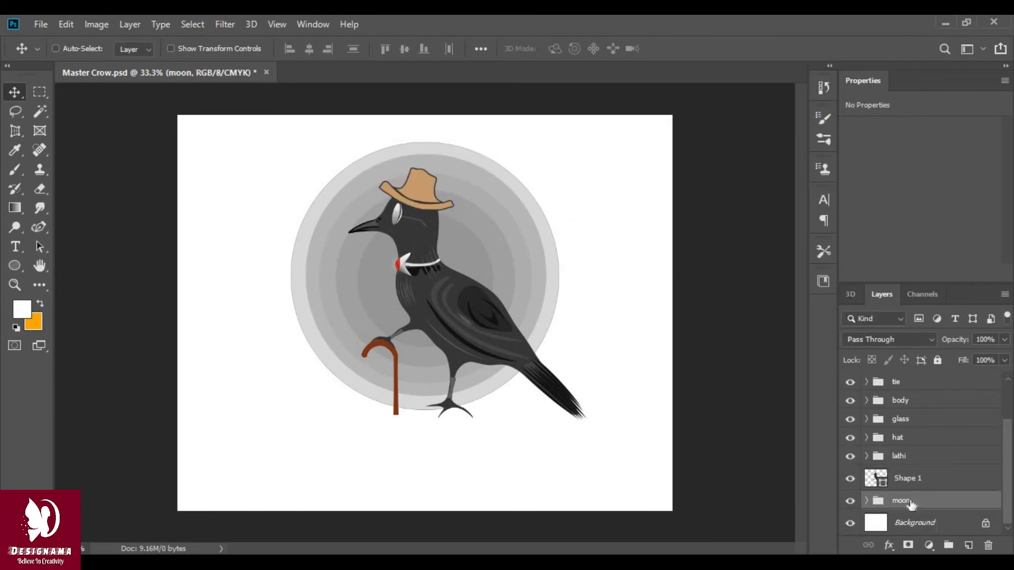
Try lowering the moon group's opacity to 58%.
left_click_drag(1004, 340, 976, 359)
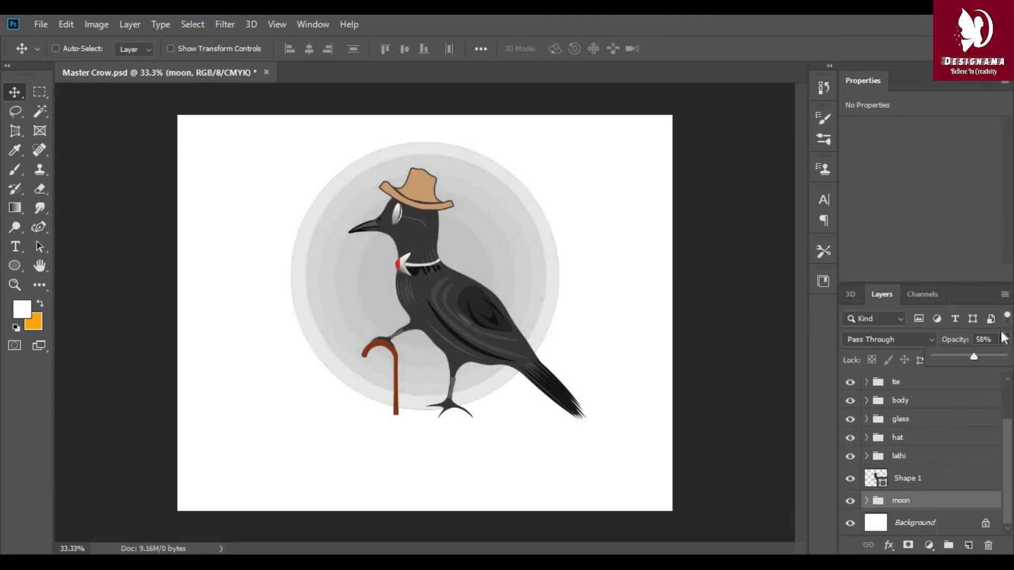
left_click_drag(974, 357, 984, 356)
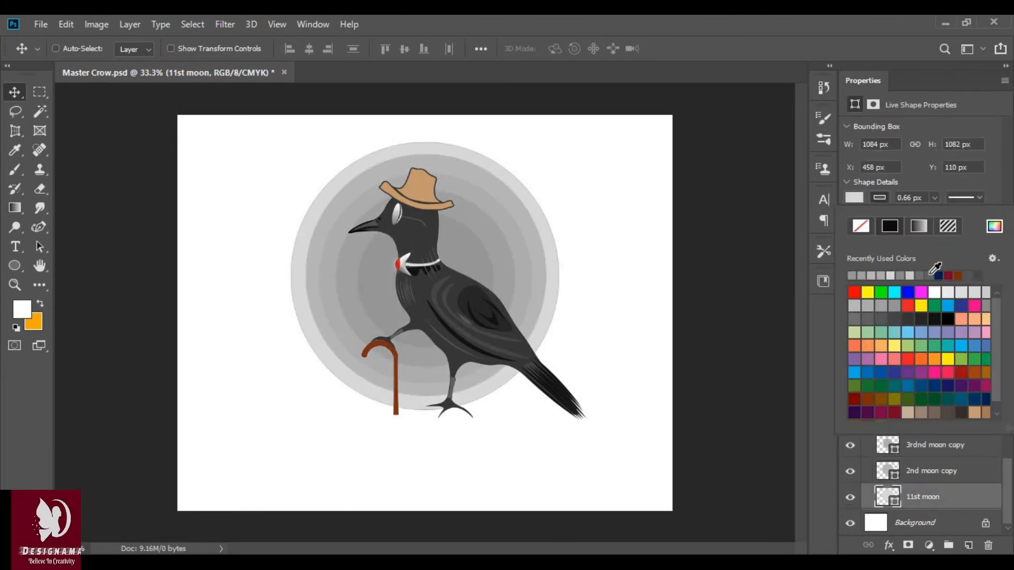
Try several grey swatches on the outermost moon circle, fill it mid grey, and open the third moon circle's fill colors.
left_click(881, 321)
left_click(880, 320)
left_click(868, 319)
left_click(855, 319)
left_click(986, 307)
left_click(894, 306)
left_click(882, 306)
left_click(870, 307)
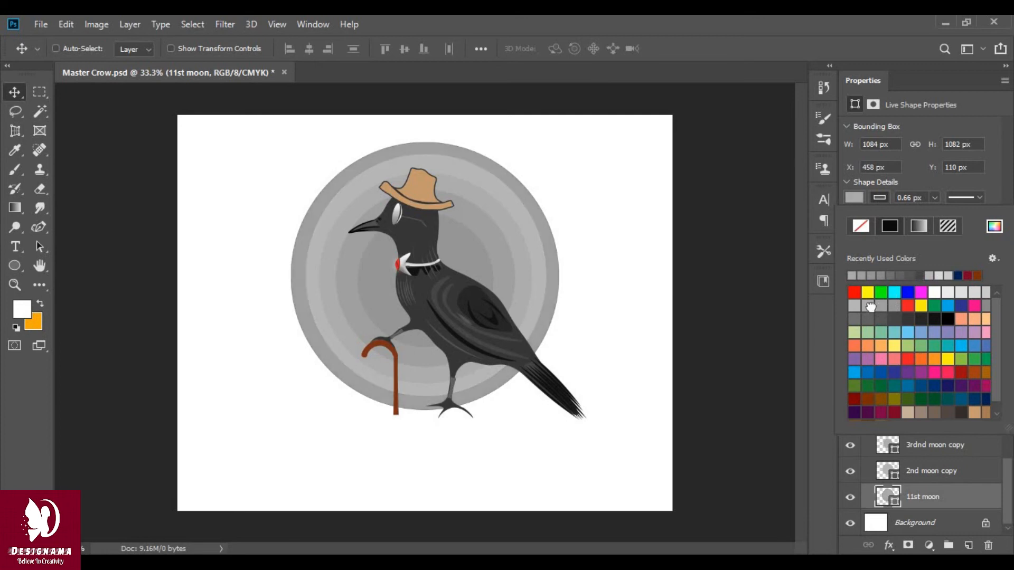
left_click(929, 444)
left_click(854, 197)
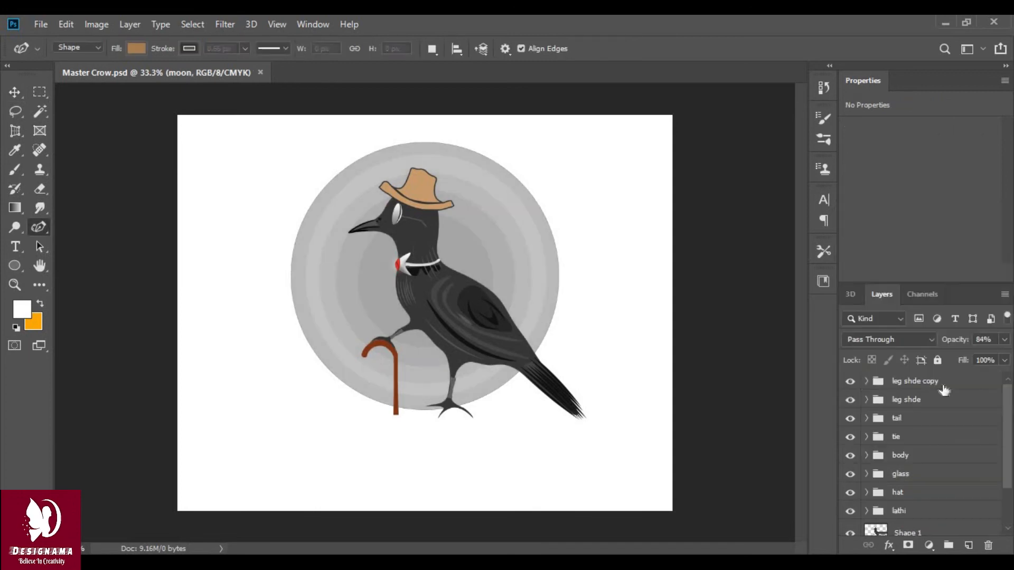
Draw a closed brown branch shape with the Curvature Pen, sloping from the canvas's left edge beneath the crow to the lower-right corner.
left_click(179, 261)
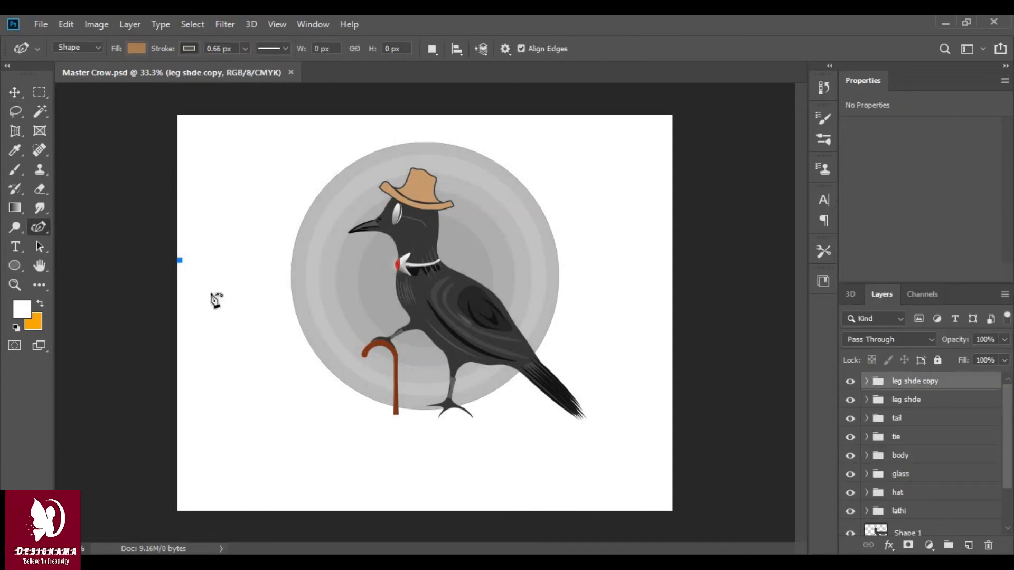
left_click(216, 300)
left_click(286, 388)
left_click(275, 434)
left_click(351, 451)
left_click(459, 418)
left_click(522, 411)
left_click(600, 403)
left_click(636, 410)
left_click(669, 512)
left_click(593, 481)
left_click(471, 493)
left_click(341, 500)
left_click(232, 461)
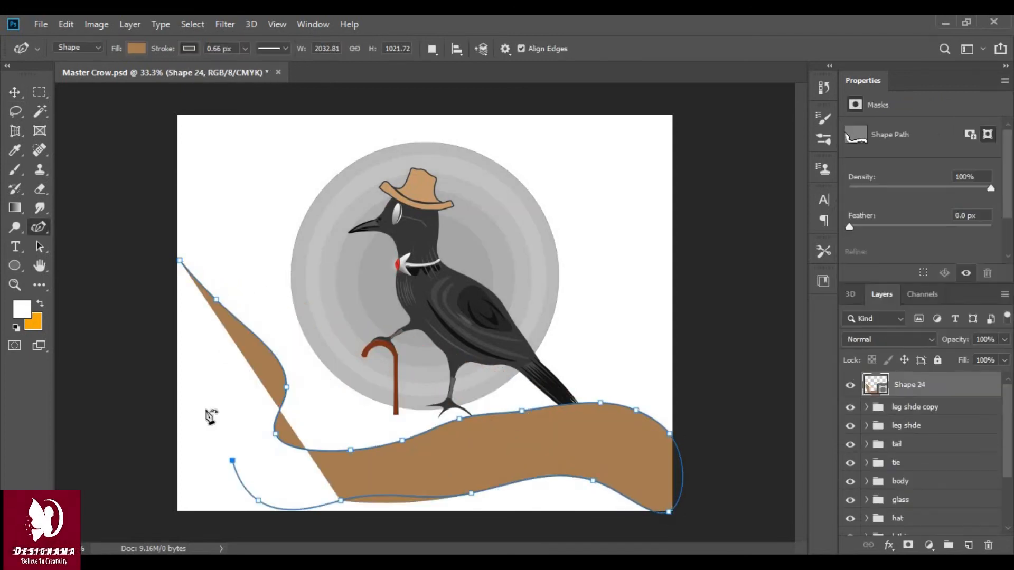
left_click(178, 386)
left_click(179, 261)
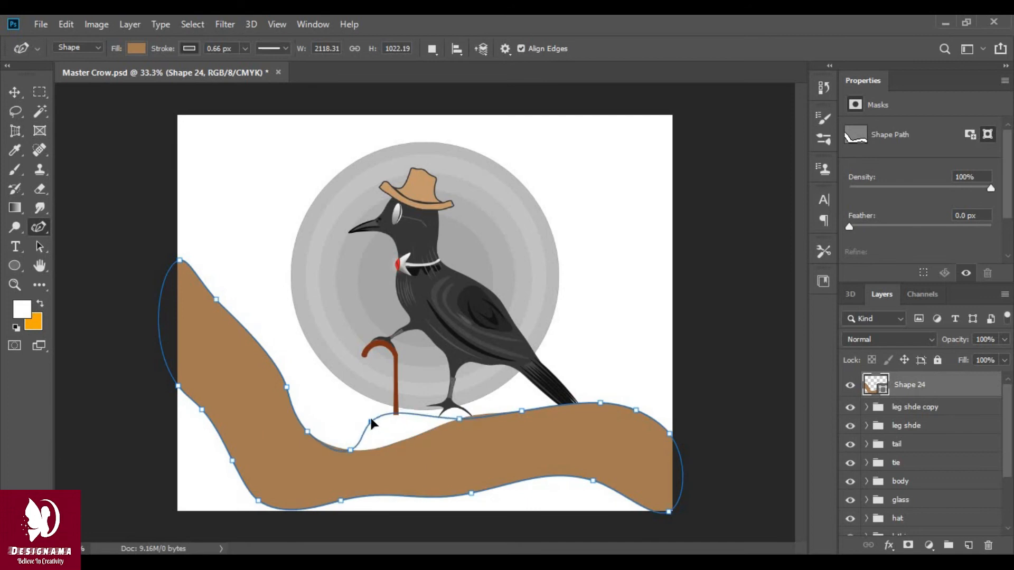
Reshape the branch's upper right side and underside by removing excess curve points so it tapers toward the right edge.
key("Delete")
left_click(635, 410)
key("Delete")
left_click(669, 434)
key("Delete")
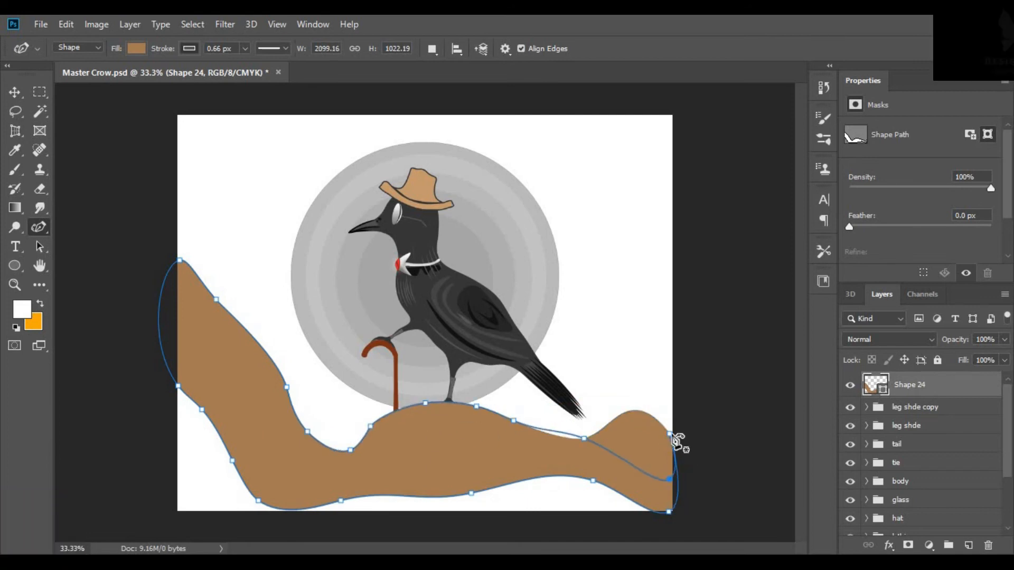
left_click(471, 493)
key("Delete")
key("Return")
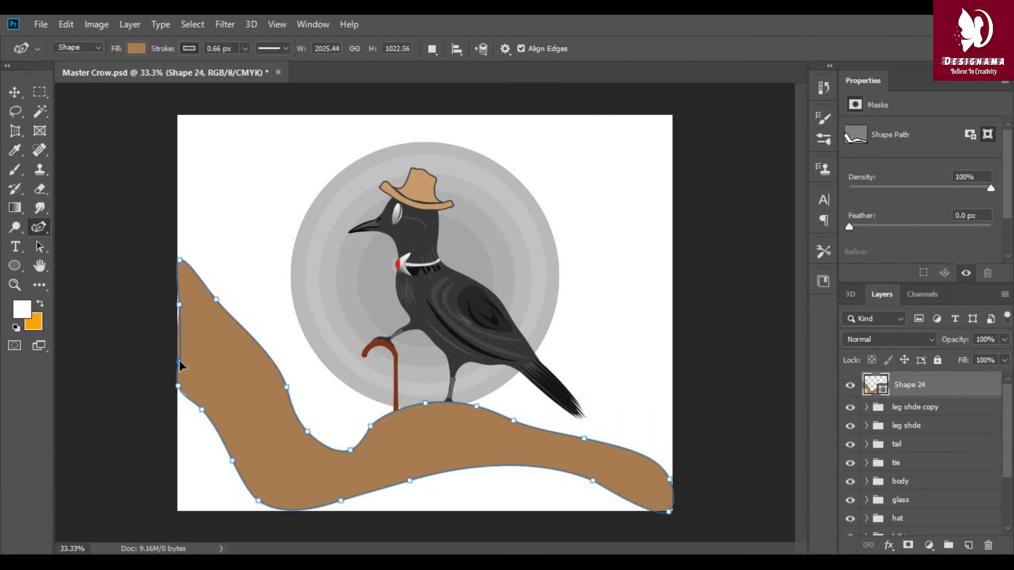
Raise the dip left of the cane into a small knot and pull the branch's lower edge upward to make it slimmer.
left_click_drag(350, 450, 316, 386)
left_click_drag(307, 431, 299, 396)
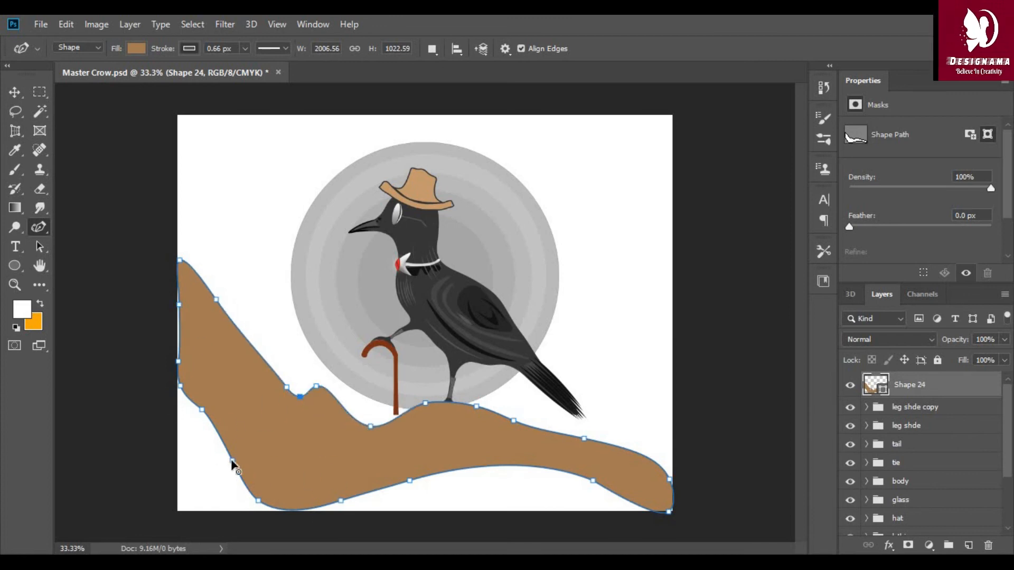
left_click_drag(232, 461, 238, 419)
left_click_drag(259, 501, 286, 446)
left_click_drag(340, 500, 348, 461)
left_click_drag(410, 481, 424, 449)
left_click_drag(511, 452, 507, 468)
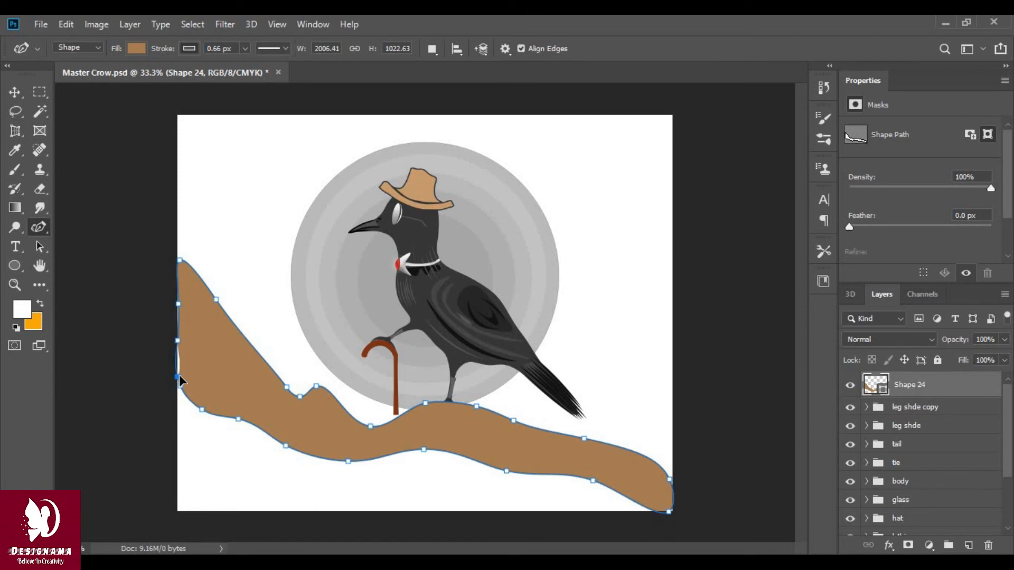
Narrow the branch's lower left edge near the canvas border and fill the branch with a dark reddish brown.
left_click_drag(190, 332, 192, 329)
left_click_drag(180, 386, 200, 352)
left_click_drag(201, 410, 224, 368)
left_click_drag(238, 419, 251, 416)
left_click(136, 48)
left_click(174, 255)
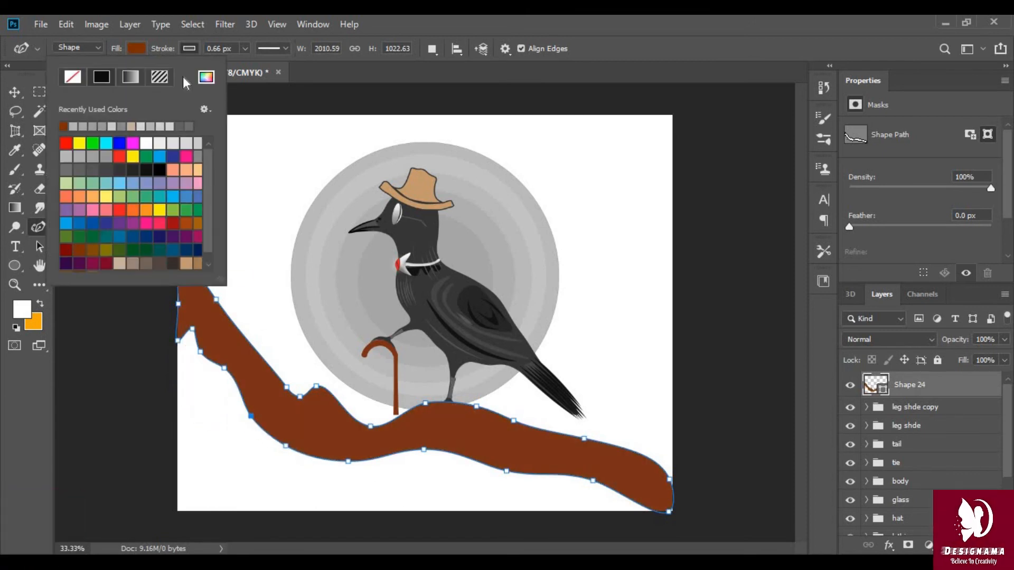
key("Return")
Add bark-like notches and bumps along the branch's upper edge, below the tail and on the left slope.
left_click_drag(552, 440, 543, 438)
left_click(560, 435)
left_click_drag(629, 451, 597, 458)
left_click(616, 446)
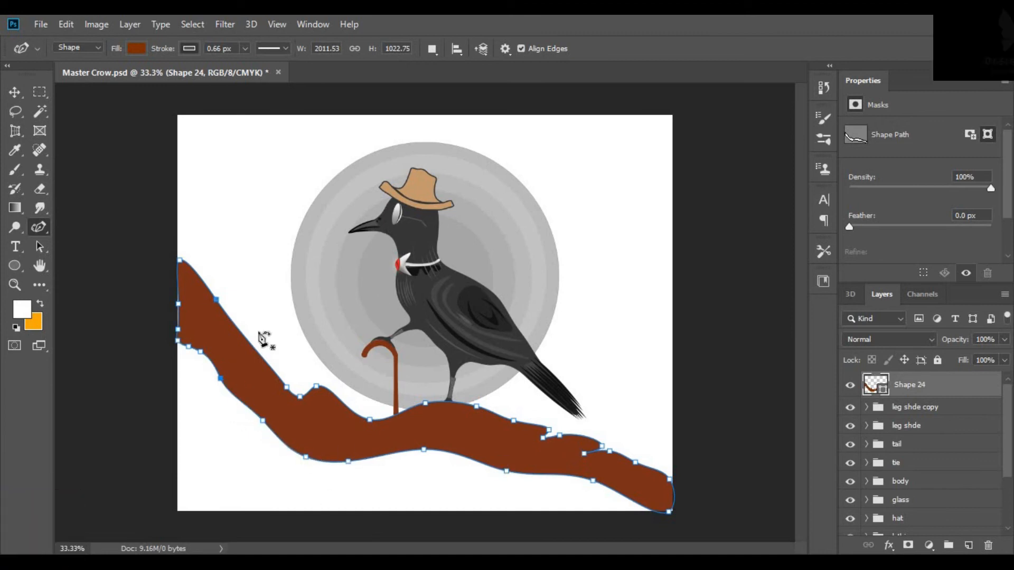
left_click(238, 325)
left_click_drag(255, 348, 243, 348)
left_click(269, 366)
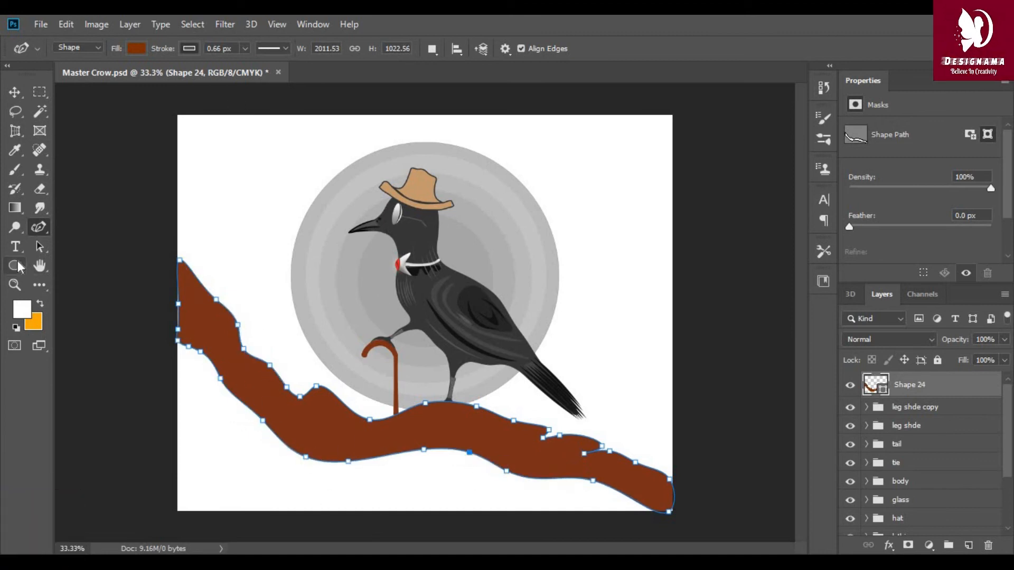
Draw a floral sprig custom shape growing from the branch's upper left end.
left_click(15, 265)
left_click(90, 337)
left_click(561, 48)
scroll(591, 132, "up", 1)
left_click(554, 83)
mouse_move(181, 411)
left_mouse_down()
mouse_move(254, 465)
mouse_move(237, 275)
left_mouse_up()
Fill the floral sprig with dark green and adjust it to a slightly lighter green.
left_click(137, 48)
scroll(148, 237, "down", 3)
left_click(148, 238)
key("v")
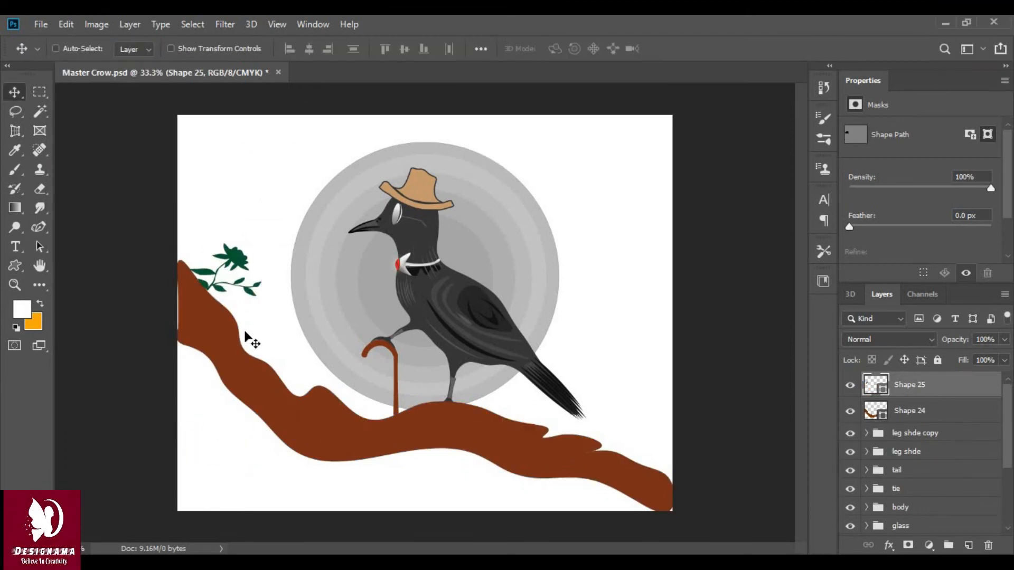
key("u")
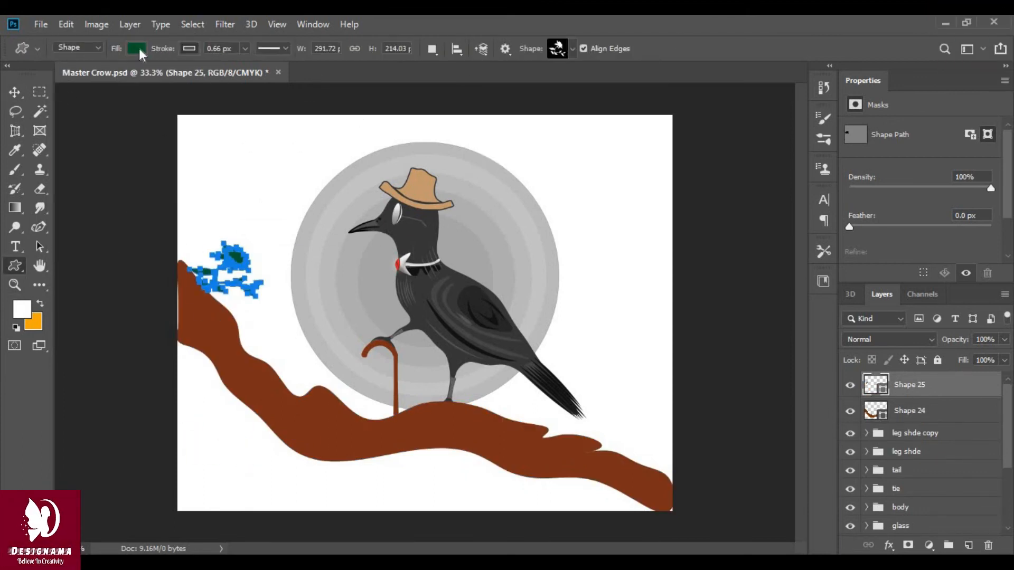
left_click(135, 48)
double_click(73, 126)
Draw a broad leaf custom shape about 139 by 121 px and move it above the branch's right end.
left_click(561, 48)
scroll(544, 117, "up", 2)
left_click(484, 105)
mouse_move(222, 386)
left_mouse_down()
mouse_move(189, 398)
mouse_move(187, 417)
left_mouse_up()
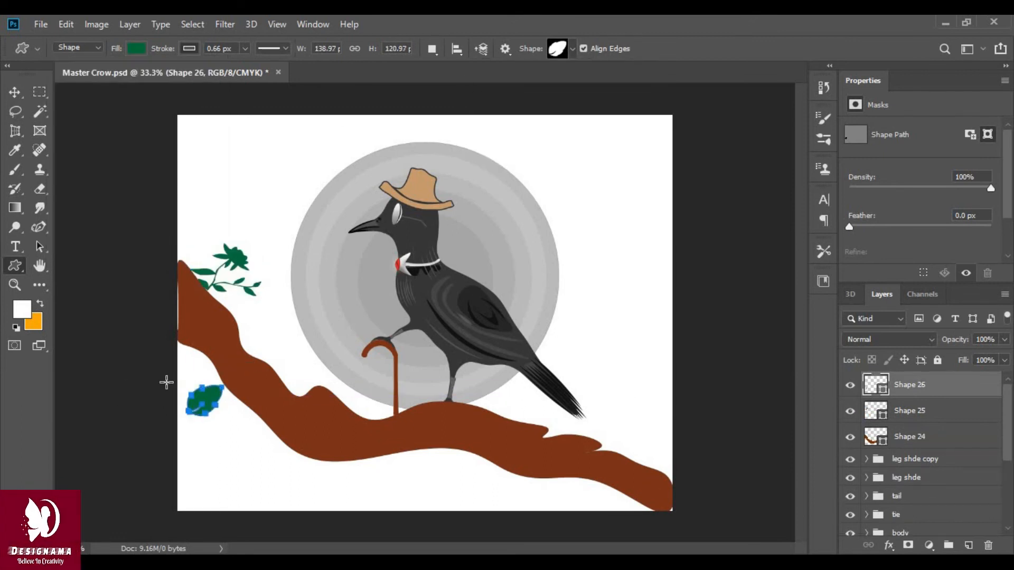
key("v")
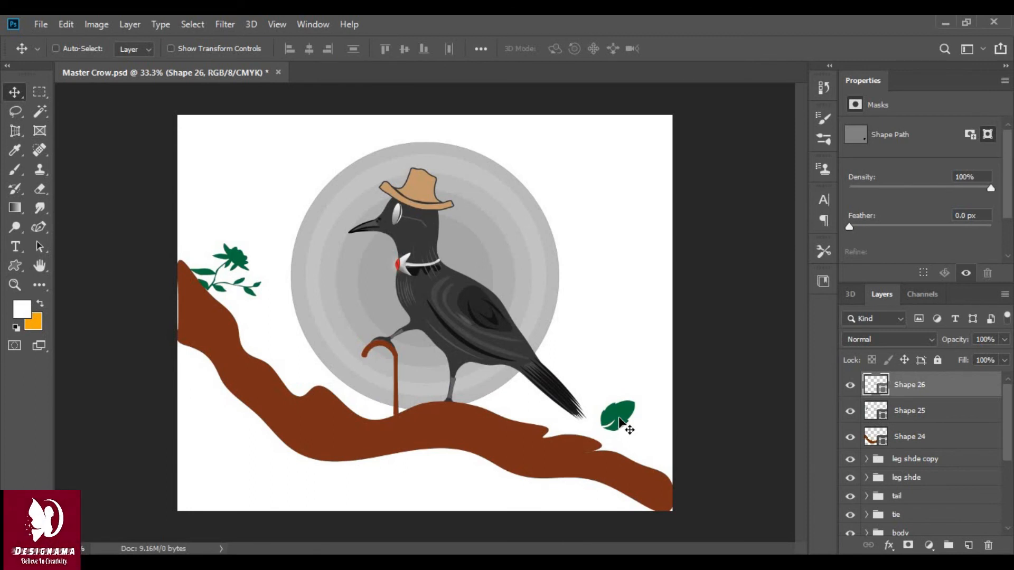
Draw a lobed leaf shape, scale it to about 88% by 74%, rotate it, and place it under the branch's left slope.
left_click(15, 267)
left_click(561, 49)
left_click_drag(621, 447, 645, 375)
key("v")
left_click_drag(637, 490, 655, 481)
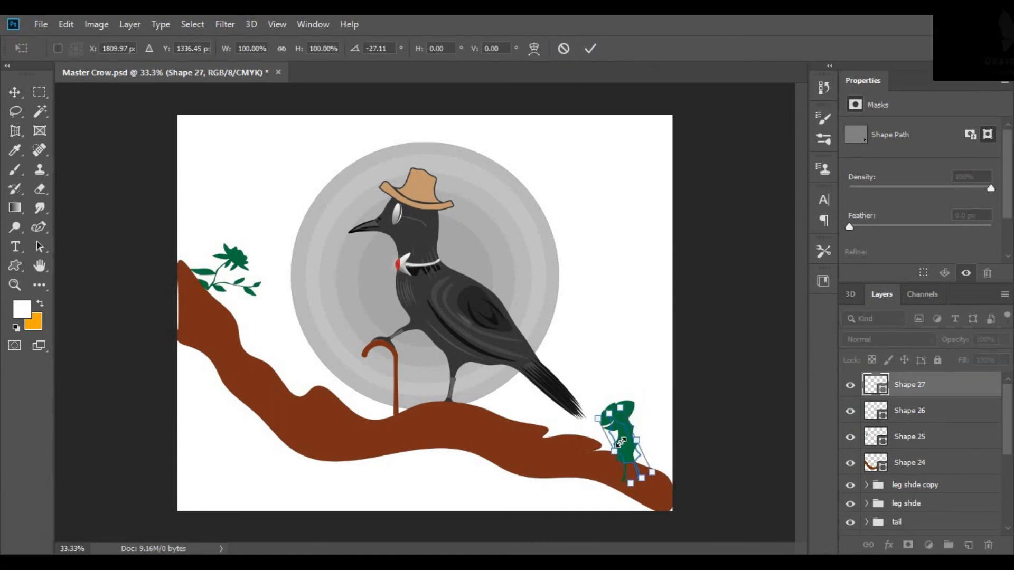
left_click_drag(626, 443, 260, 333)
left_click_drag(257, 293, 274, 293)
left_click_drag(270, 296, 261, 311)
left_click_drag(252, 385, 274, 367)
left_click_drag(251, 335, 210, 383)
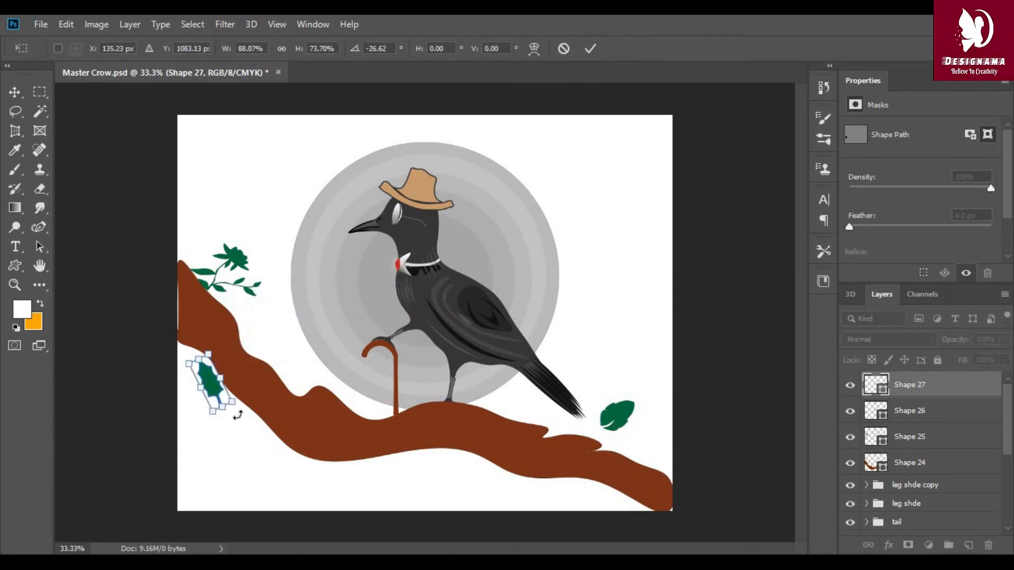
key("Return")
Move the broad leaf from the right end to beneath the branch's left slope and rotate it to hang downward.
left_click(622, 408, "ctrl")
left_click_drag(644, 427, 269, 451)
key("ctrl+t")
left_click_drag(311, 523, 376, 523)
key("Return")
left_click_drag(230, 442, 212, 417)
Shift the floral sprig down onto the branch's upper left end.
left_click(15, 265)
left_click(243, 264, "ctrl")
key("v")
left_click_drag(243, 265, 217, 278)
Draw a second green floral sprig, transform it, and place it lower on the branch's left slope.
left_click(15, 266)
left_click(572, 49)
left_click_drag(634, 410, 695, 479)
left_click(136, 48)
left_click(15, 92)
left_click_drag(496, 412, 92, 293)
key("ctrl+t")
mouse_move(260, 323)
left_mouse_down()
mouse_move(254, 355)
mouse_move(266, 334)
left_mouse_up()
left_click(590, 48)
Draw a green grass tuft custom shape above the branch's right end and transform it.
left_click(15, 266)
left_click(572, 49)
left_click(589, 152)
mouse_move(576, 309)
left_mouse_down()
mouse_move(614, 364)
mouse_move(620, 444)
mouse_move(381, 422)
mouse_move(627, 411)
mouse_move(612, 420)
left_mouse_up()
left_click(15, 91)
key("ctrl+t")
key("Return")
right_click(627, 411)
key("Escape")
Duplicate the grass tuft and rotate the copy about 18° so it sits on the branch's right end.
mouse_move(621, 434)
left_mouse_down("alt")
mouse_move(637, 396)
mouse_move(612, 432)
mouse_move(607, 424)
left_mouse_up("alt")
left_click(616, 418, "ctrl")
key("ctrl+t")
key("Return")
key("ctrl+t")
key("Return")
key("ctrl+t")
left_click_drag(637, 461, 633, 467)
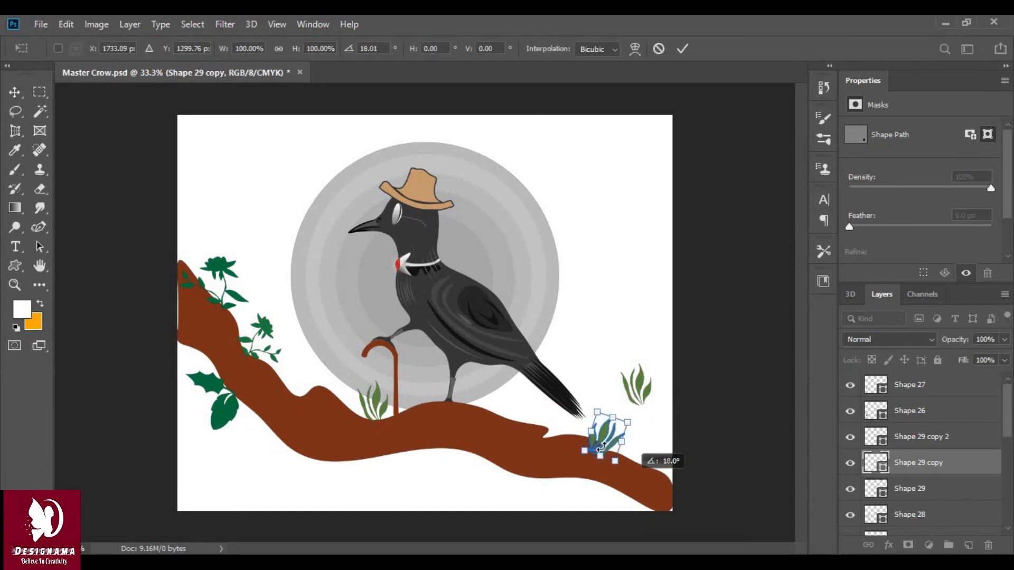
left_click(684, 48)
Move the spare grass tuft copy between the two floral sprigs on the left slope and transform it to fit.
left_click(627, 394, "ctrl")
left_click_drag(551, 434, 246, 321)
key("ctrl+t")
key("Return")
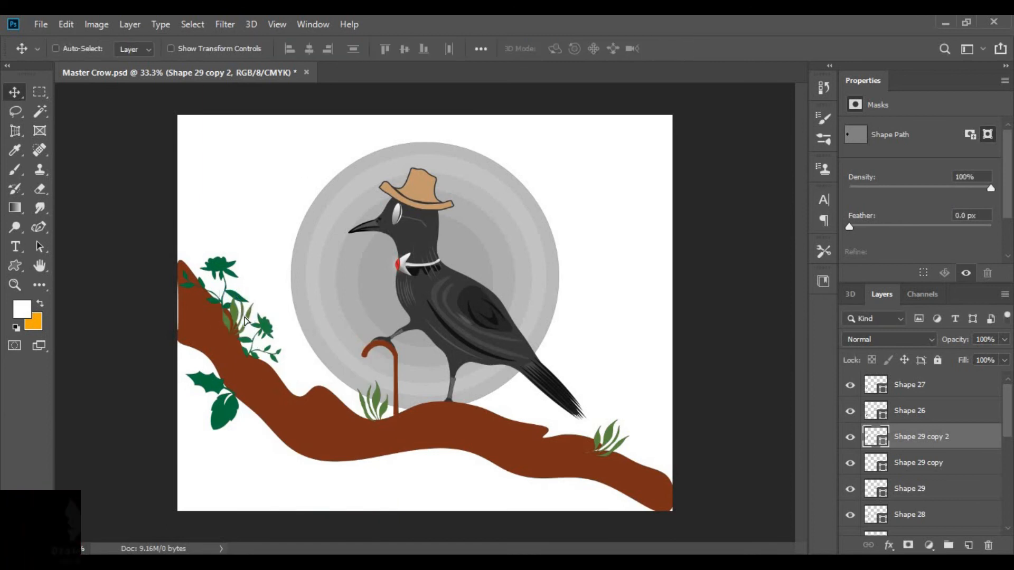
scroll(925, 490, "down", 3)
Draw a small thin-bladed grass custom shape, fill it with a bluish green, and transform it.
key("u")
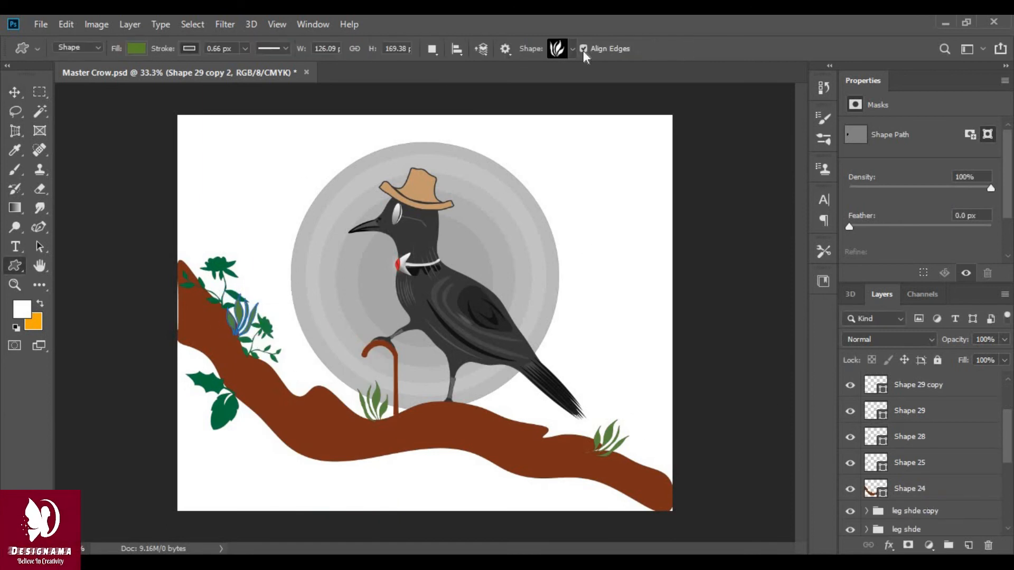
left_click(572, 48)
scroll(544, 116, "down", 2)
scroll(556, 146, "down", 1)
left_click(556, 118)
mouse_move(305, 410)
left_mouse_down()
mouse_move(347, 466)
mouse_move(328, 437)
mouse_move(360, 443)
mouse_move(221, 381)
left_mouse_up()
left_click(137, 49)
left_click(145, 146)
left_click(14, 93)
key("ctrl+t")
left_click(592, 49)
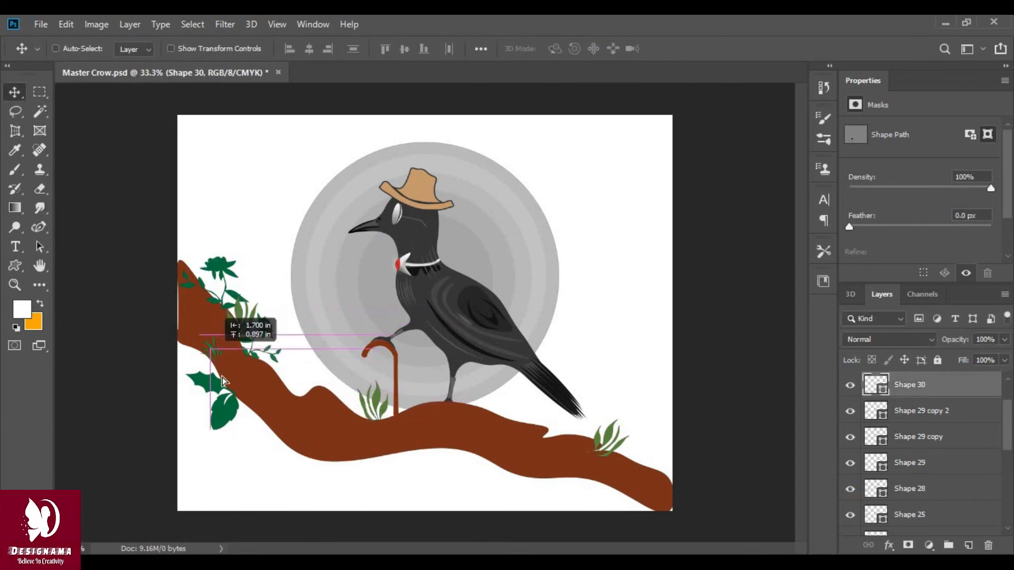
Turn off CMYK proofing, then widen the small grass to 118.57%, rotate it, and place it on the branch beneath the tail.
key("ctrl+y")
key("ctrl+t")
left_click_drag(581, 456, 550, 478)
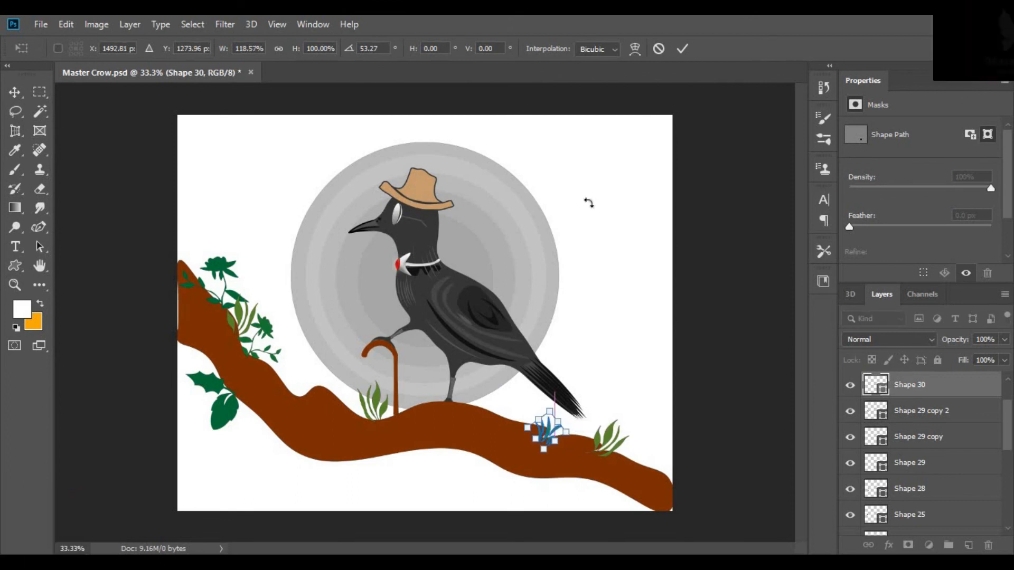
left_click(683, 48)
left_click_drag(547, 434, 553, 428)
scroll(887, 420, "down", 2)
left_click(887, 417)
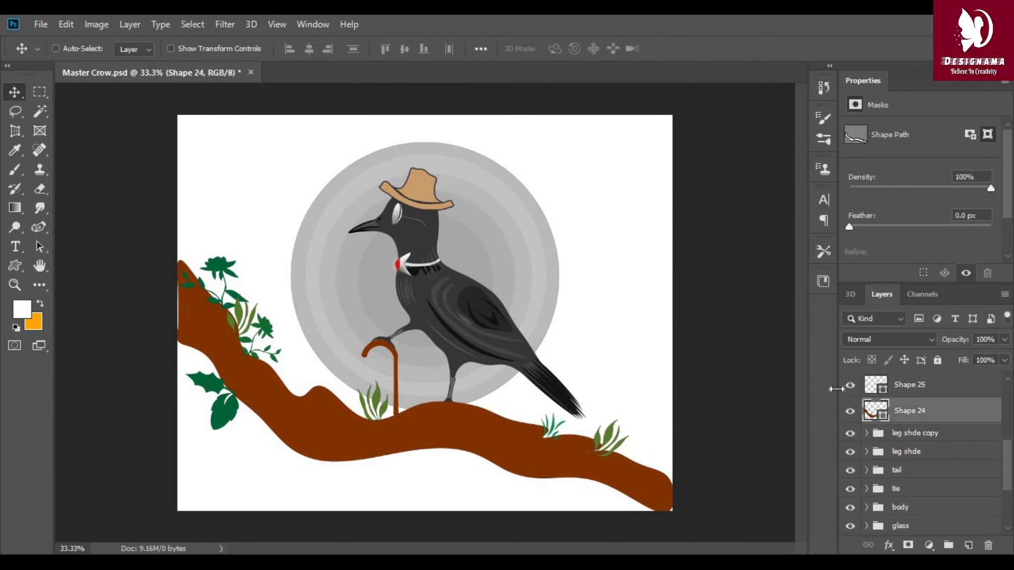
left_click(970, 135)
key("ctrl+z")
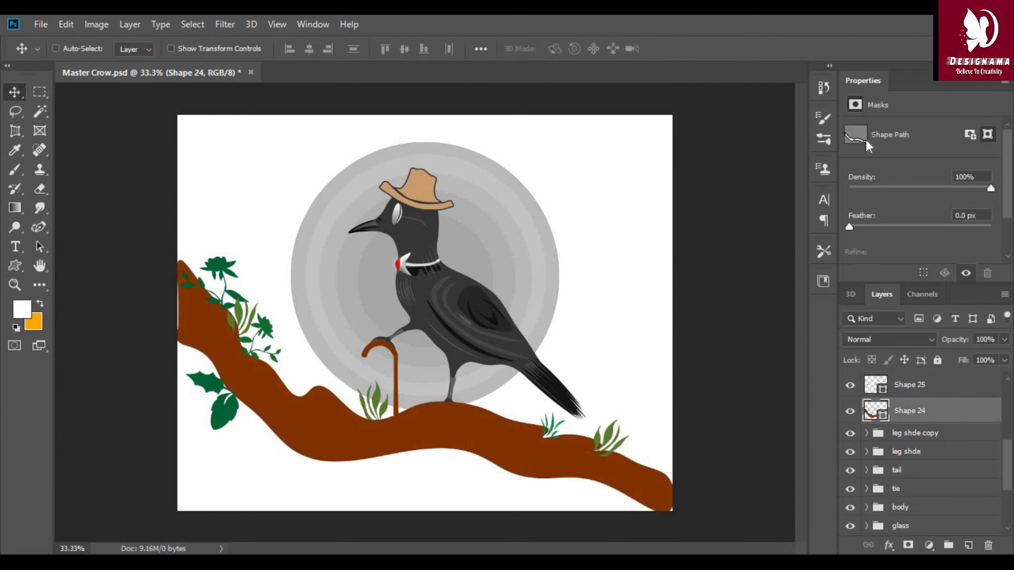
left_click(918, 318)
left_click(918, 318)
scroll(901, 434, "down", 5)
Try dark red, orange-brown and PANTONE 732 C for the branch, and fill it with a very dark custom brown.
left_click(199, 331, "ctrl")
key("u")
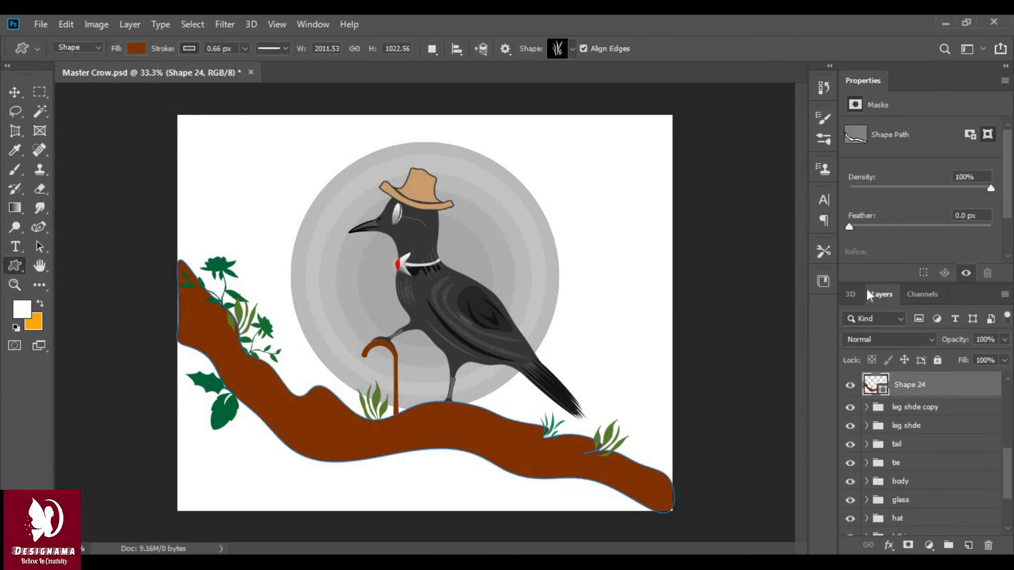
left_click(136, 48)
left_click(67, 251)
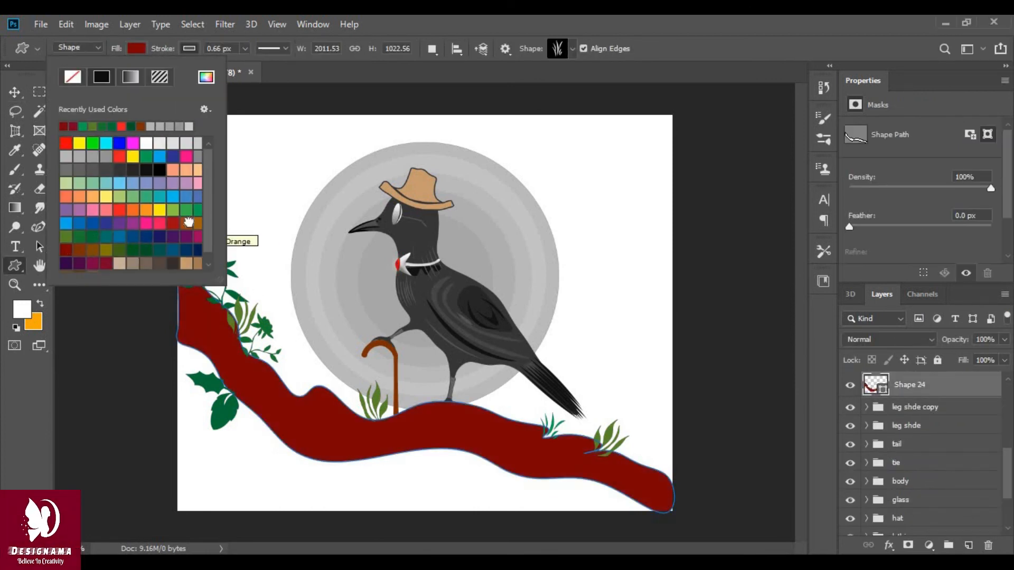
left_click(189, 222)
left_click(206, 77)
left_click(928, 364)
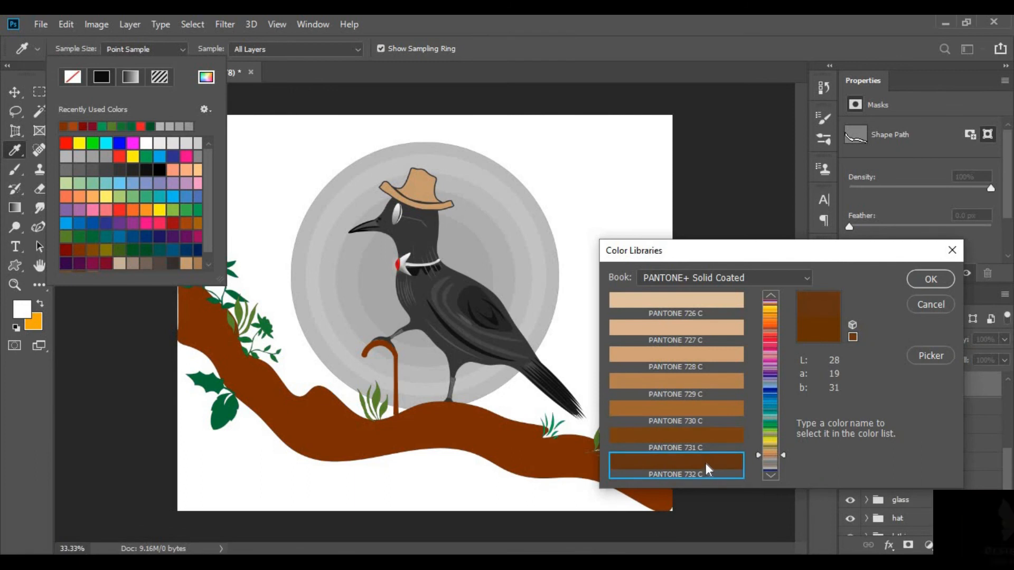
left_click(930, 306)
left_click(206, 77)
left_click(930, 282)
left_click(348, 236)
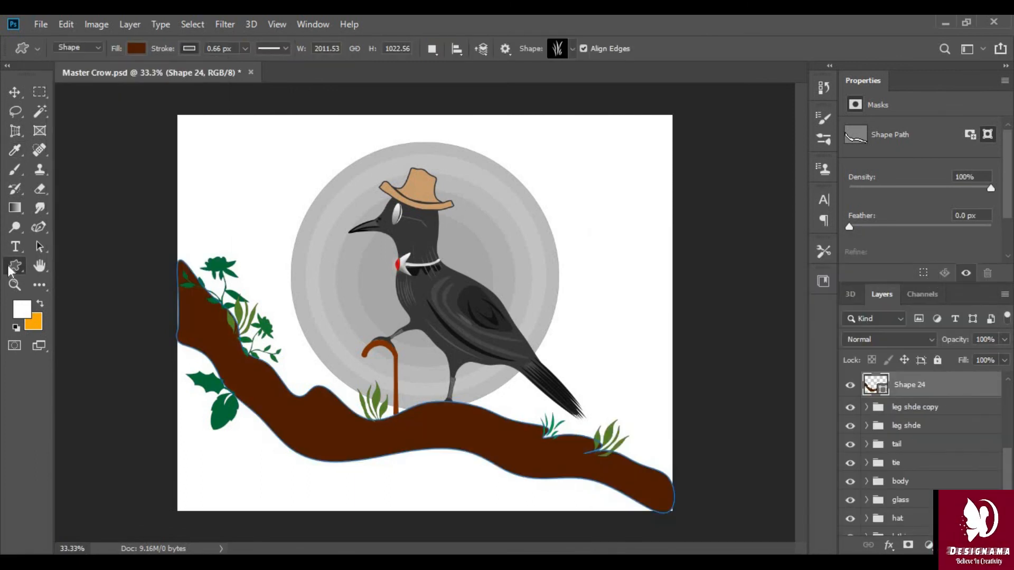
Draw a spiral custom shape on the lower left part of the branch and recolour its fill.
left_click(572, 49)
scroll(569, 151, "down", 5)
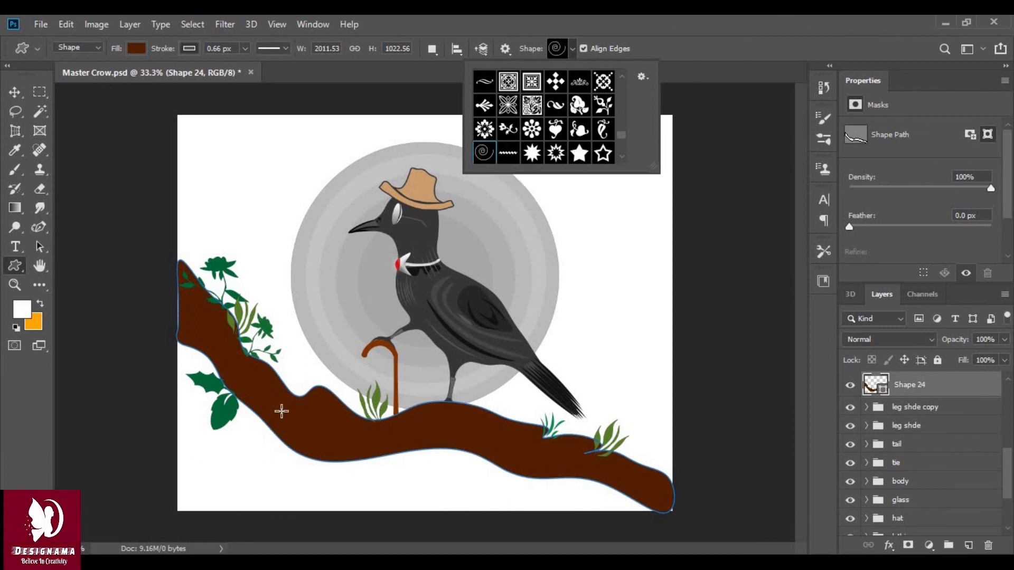
left_click_drag(281, 411, 337, 434)
left_click(137, 48)
scroll(93, 268, "down", 2)
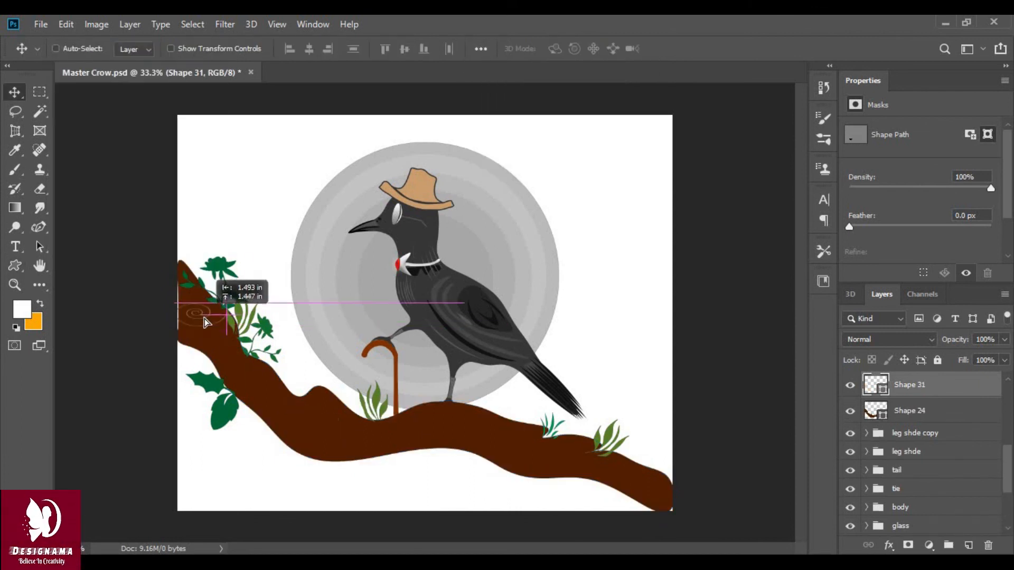
Move the spiral marking to the branch's upper left end and transform it to fit inside the bark.
left_click_drag(205, 320, 229, 315)
key("u")
left_click(14, 93)
key("ctrl+t")
left_click_drag(216, 342, 194, 307)
left_click_drag(199, 319, 192, 303)
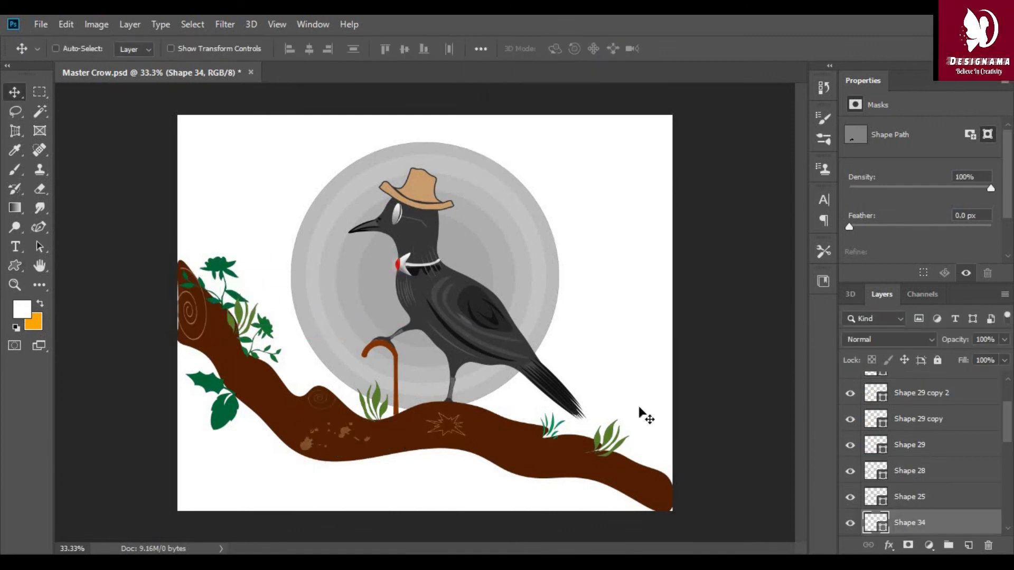
Transform the upper floral sprig so it sits lower on the left end of the branch.
left_click(456, 427, "ctrl")
key("ctrl+t")
left_click_drag(249, 256, 241, 263)
left_click_drag(216, 284, 219, 284)
key("Return")
key("u")
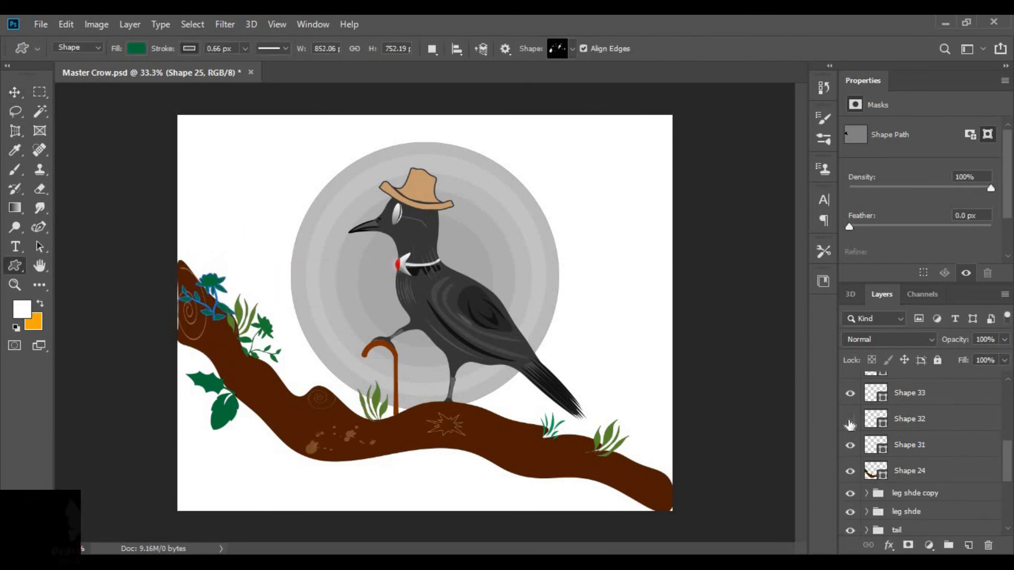
Find the starburst shape's layer, Shape 33, by toggling layer visibility and delete it from the branch.
key("v")
scroll(885, 397, "up", 5)
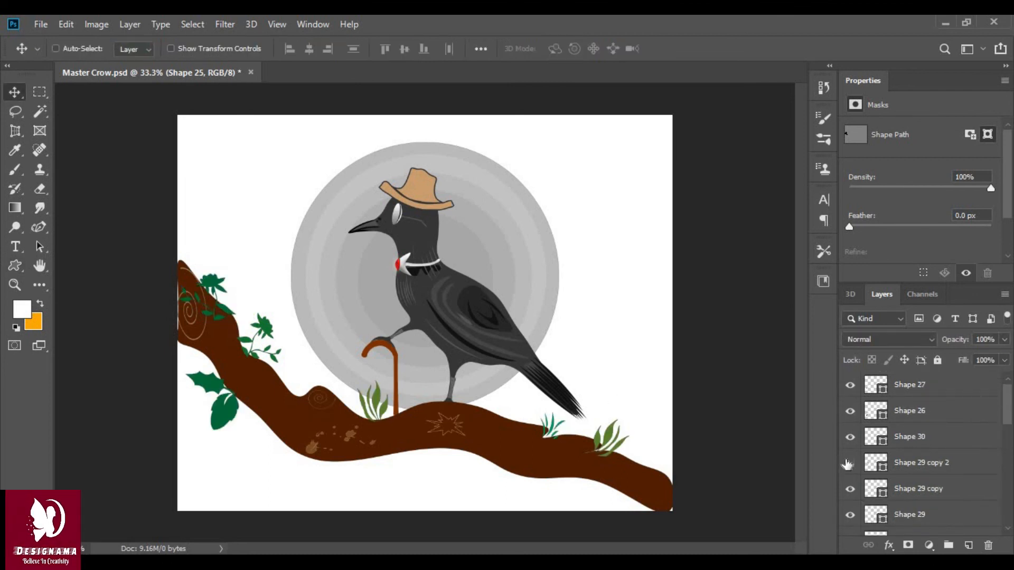
scroll(851, 494, "down", 3)
scroll(866, 499, "down", 3)
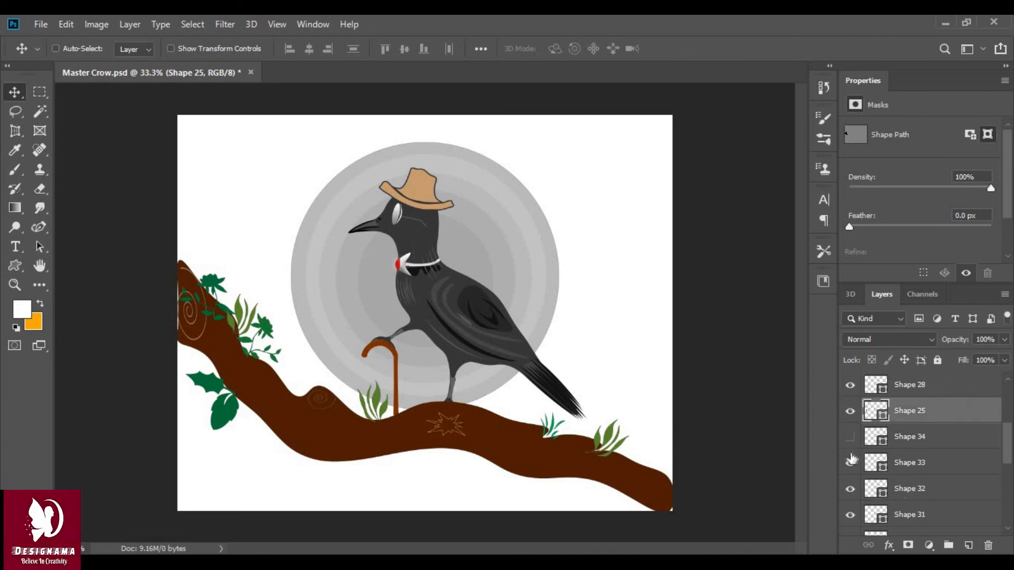
left_click(850, 463)
left_click(909, 463)
key("Delete")
left_click(438, 229)
Draw a splatter custom shape with a golden brown fill on the branch just behind the crow's standing foot.
left_click(15, 266)
left_click(135, 48)
left_click(95, 235)
left_click(15, 92)
left_click(15, 265)
left_click_drag(466, 423, 529, 445)
left_click(14, 92)
Add matching splatter shapes on the branch's left slope, below the right grass tuft and beneath the crow's foot.
left_click(15, 266)
left_click_drag(231, 368, 285, 390)
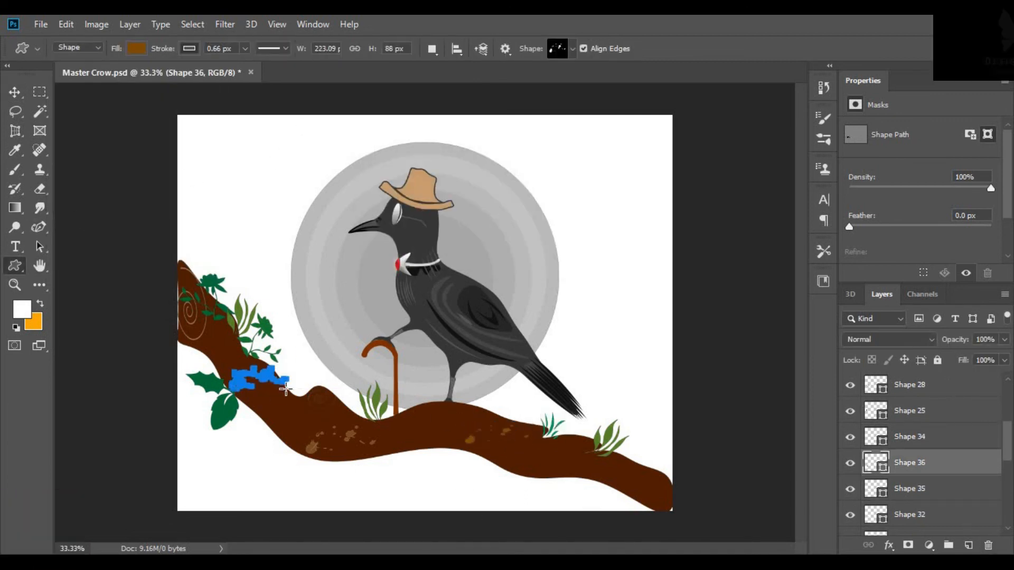
left_click(14, 92)
left_click(15, 265)
mouse_move(593, 458)
left_mouse_down()
mouse_move(667, 481)
mouse_move(598, 473)
left_mouse_up()
left_click(14, 92)
left_click(15, 266)
left_click_drag(408, 420, 457, 437)
left_click(14, 92)
Change the splatter fill colour and add more spots beside the knot, below the tail and at the branch's right end.
left_click(15, 266)
left_click(136, 48)
left_click(93, 266)
mouse_move(276, 403)
left_mouse_down()
mouse_move(345, 422)
mouse_move(515, 415)
mouse_move(383, 415)
left_mouse_up()
left_click(15, 92)
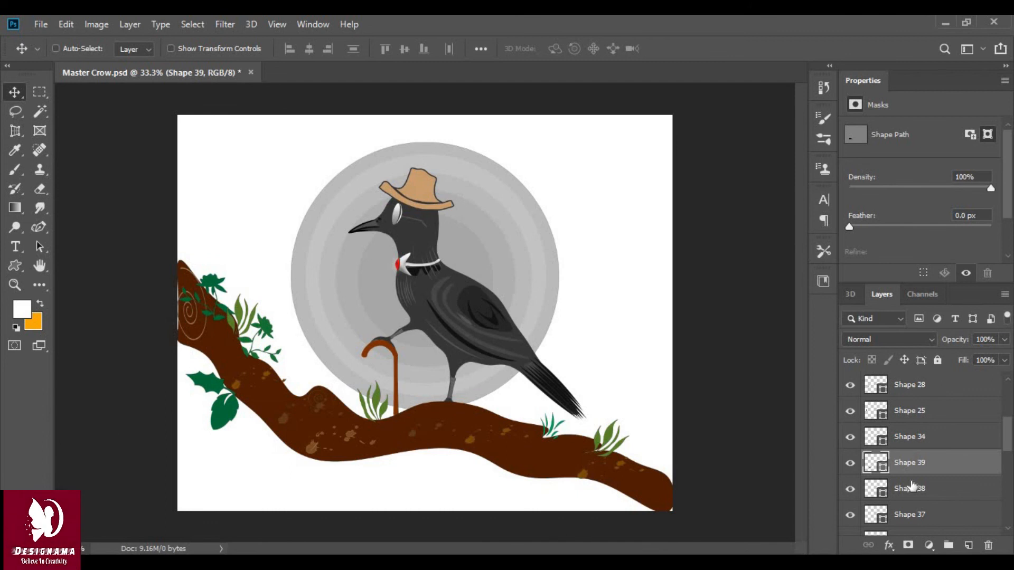
left_click(15, 265)
left_click_drag(527, 453, 550, 467)
left_click(14, 91)
left_click(15, 265)
left_click_drag(644, 479, 672, 505)
left_click(14, 92)
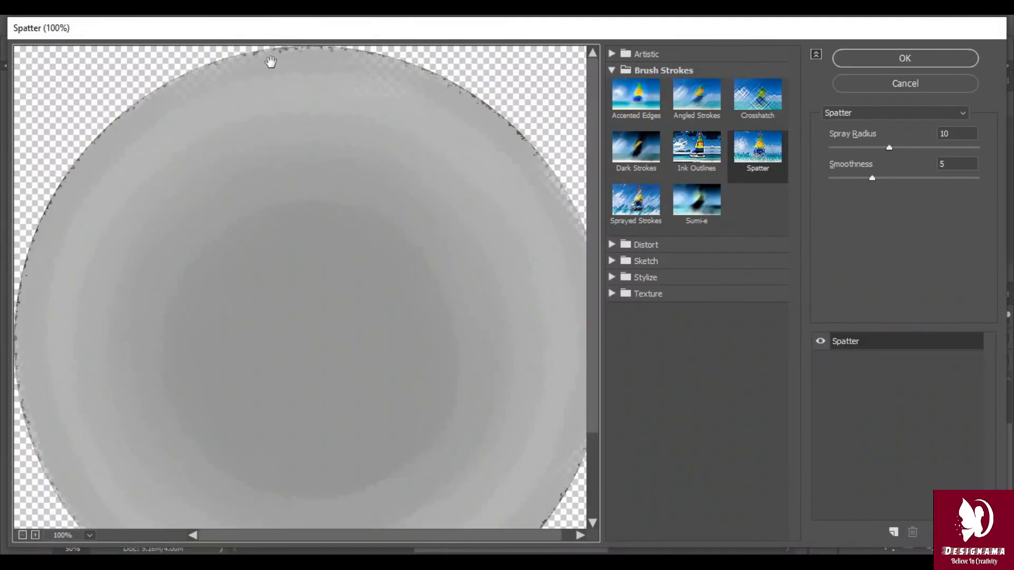
Apply a Texturizer filter to the moon with Sandstone texture, 100% scaling, relief 4 and top light.
left_click(697, 455)
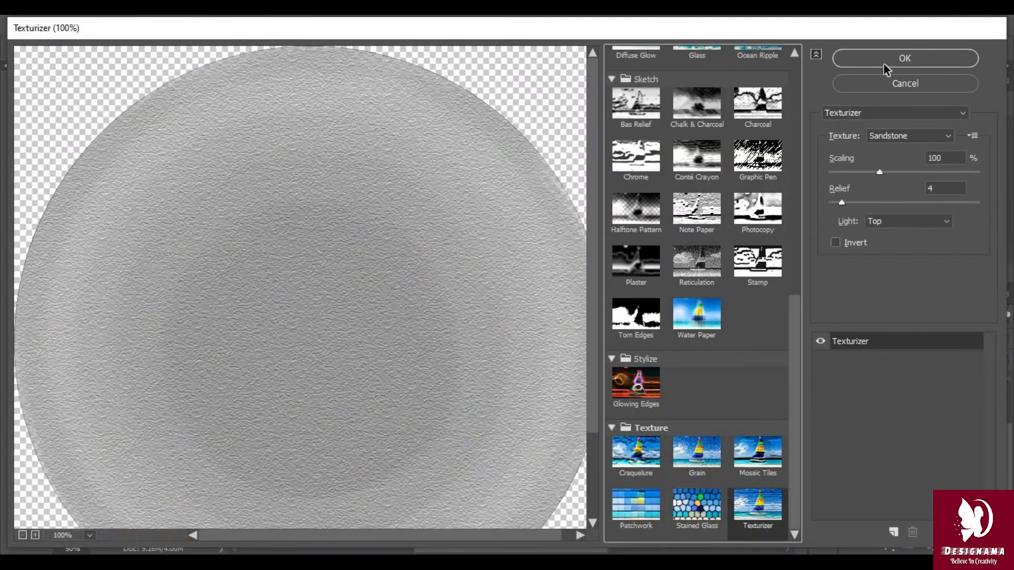
left_click(892, 61)
left_click(225, 25)
mouse_move(253, 287)
left_click(430, 304)
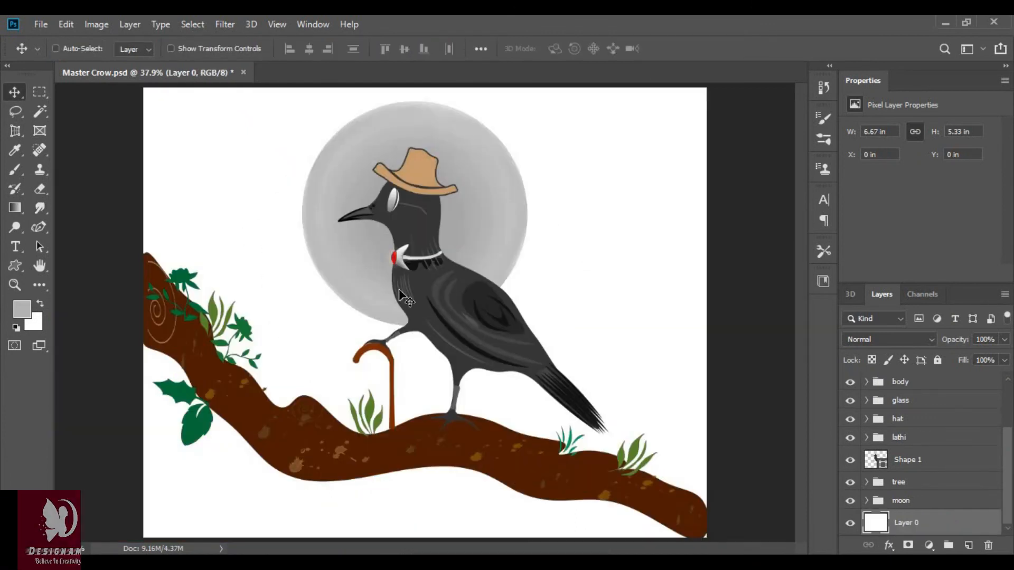
Fill background Layer 0 with a gradient and adjust its stops to run from blue through white to navy.
key("g")
left_click_drag(140, 90, 489, 428)
left_click(79, 49)
scroll(804, 162, "up", 2)
scroll(803, 163, "down", 3)
left_click(800, 163)
left_click(799, 316)
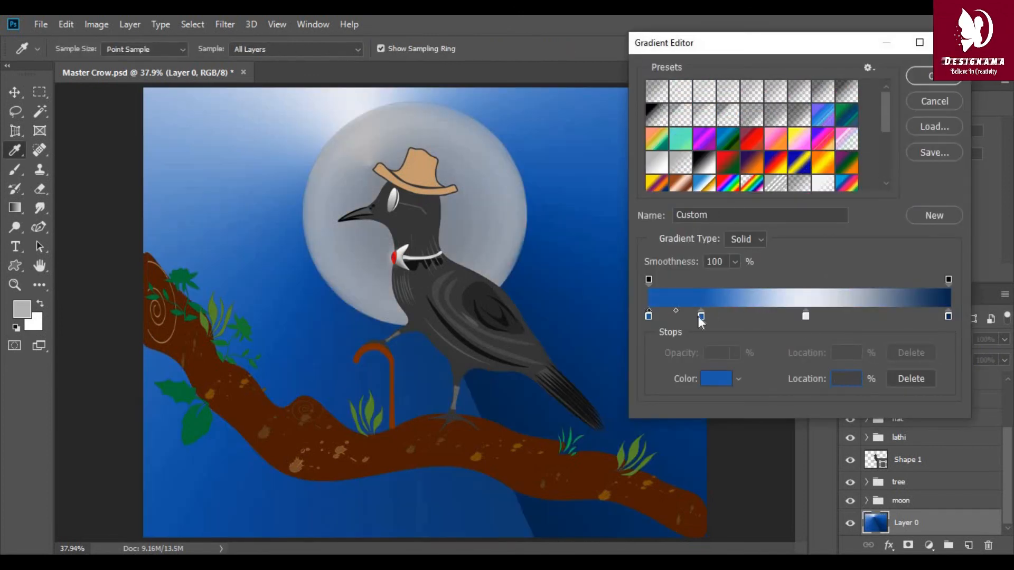
left_click_drag(701, 315, 674, 316)
left_click(927, 75)
Try linear, radial and reflected versions of the blue, white and navy gradient across the background.
left_click_drag(423, 512, 531, 536)
left_click(139, 49)
left_click_drag(328, 89, 549, 536)
left_click_drag(423, 92, 423, 534)
left_click_drag(370, 127, 274, 98)
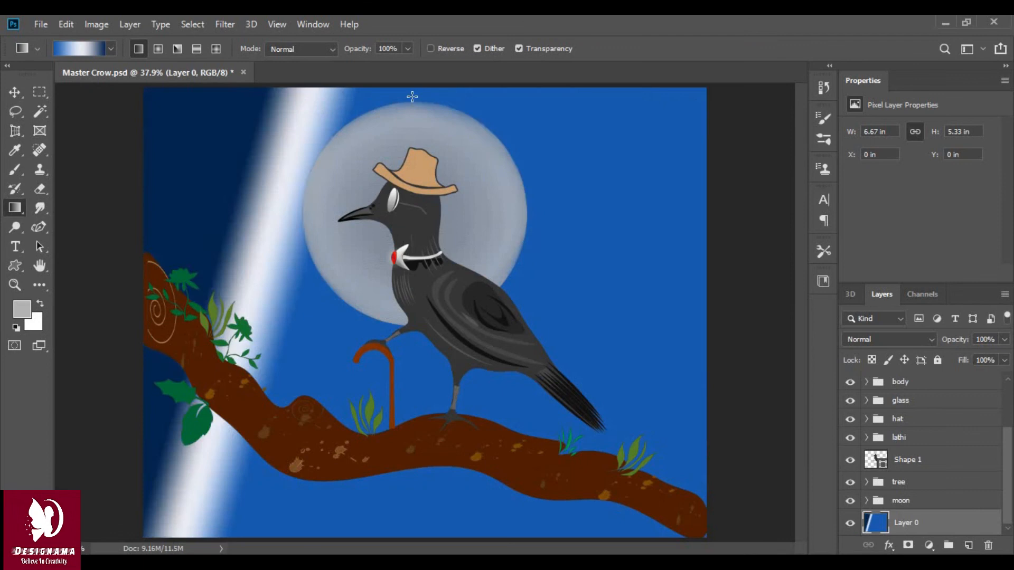
left_click_drag(412, 95, 497, 107)
left_click(158, 48)
left_click_drag(370, 100, 581, 370)
left_click(196, 49)
left_click_drag(415, 108, 505, 102)
Reduce the gradient to a near-white stop at 1% and a navy stop, and fill the background with it radially.
left_click(79, 49)
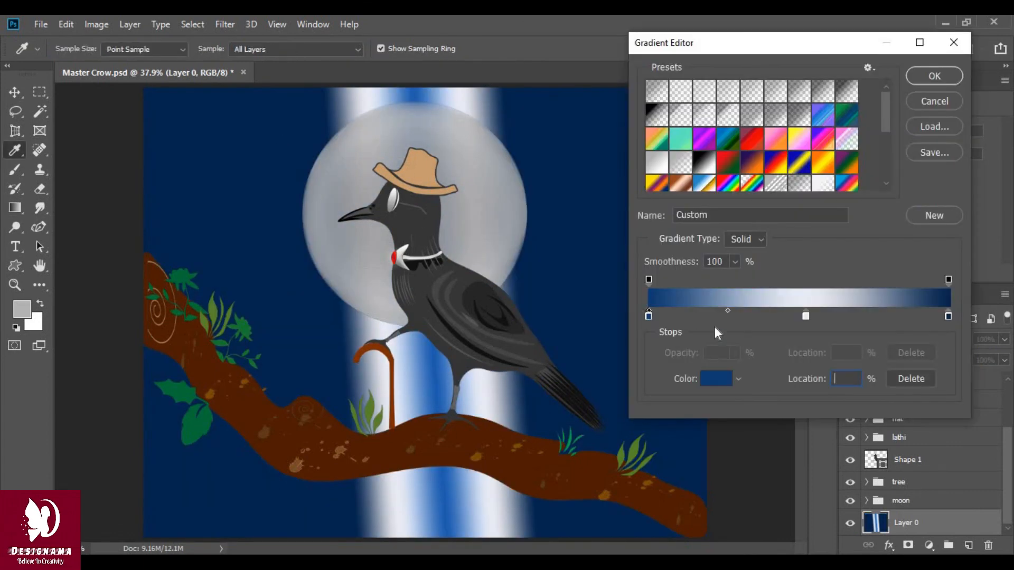
left_click_drag(811, 315, 651, 316)
left_click(934, 75)
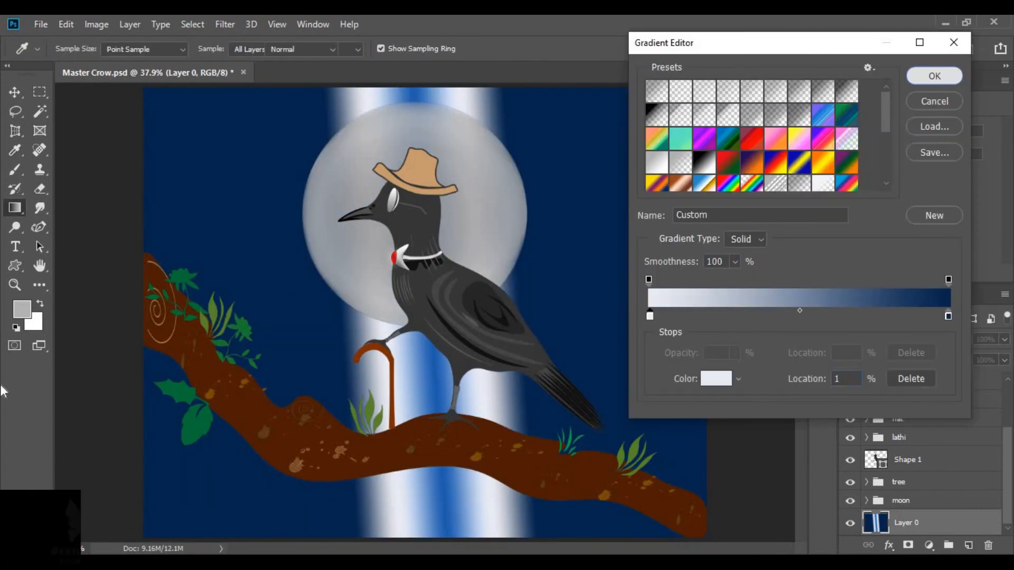
left_click_drag(425, 92, 415, 534)
left_click_drag(430, 120, 404, 541)
left_click_drag(432, 90, 438, 274)
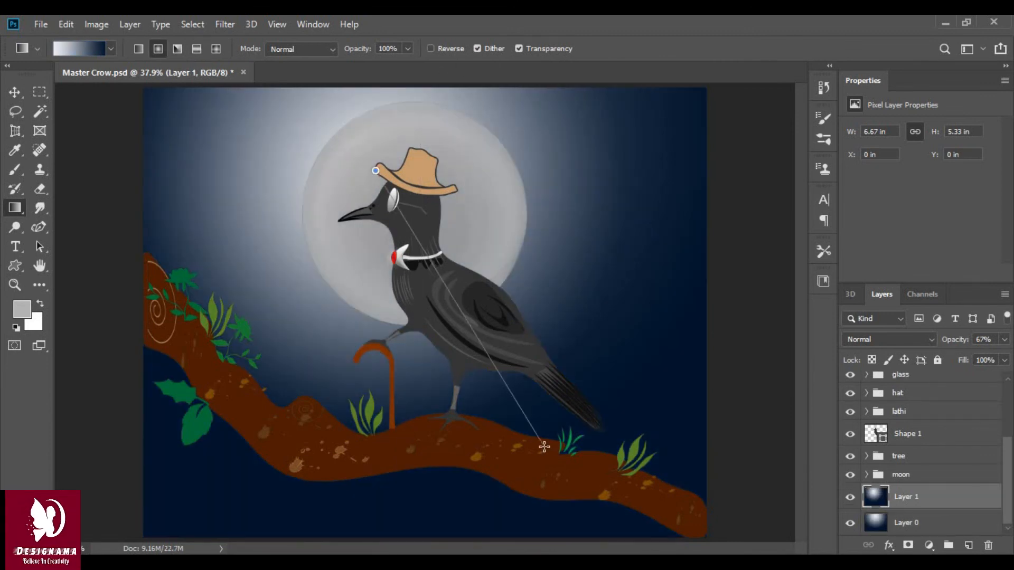
Try a radial white-to-navy gradient on Layer 1, compare it by toggling visibility, and lower the layer's opacity to 38%.
left_click_drag(544, 447, 544, 447)
left_click_drag(412, 97, 405, 499)
left_click(847, 498)
left_click(848, 499)
left_click(849, 497)
left_click(1004, 340)
mouse_move(978, 355)
left_mouse_down()
mouse_move(950, 355)
mouse_move(961, 356)
left_mouse_up()
left_click(815, 358)
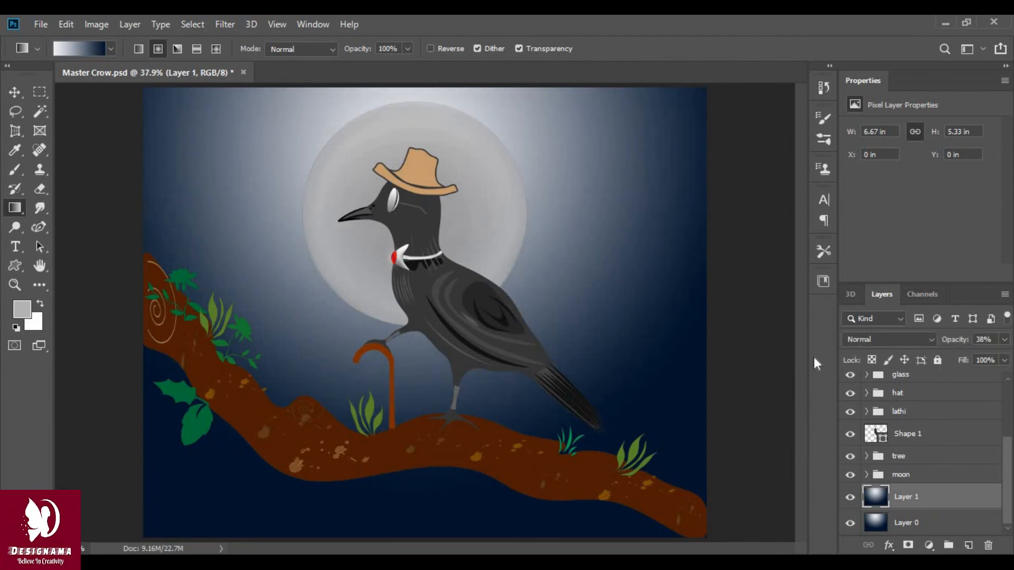
Delete Layer 1 and dot small light grey stars over the night sky on Layer 0 with a size 7 brush.
left_click(14, 169)
left_click(77, 48)
left_click(85, 98)
key("Return")
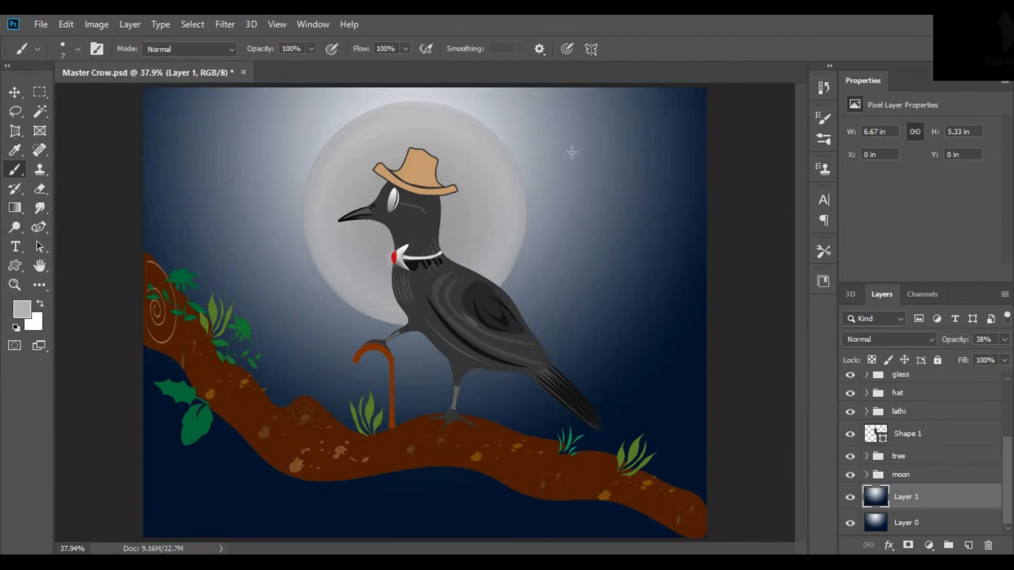
key("Delete")
left_click(666, 129)
key("Delete")
key("ctrl+z")
scroll(951, 484, "down", 3)
key("v")
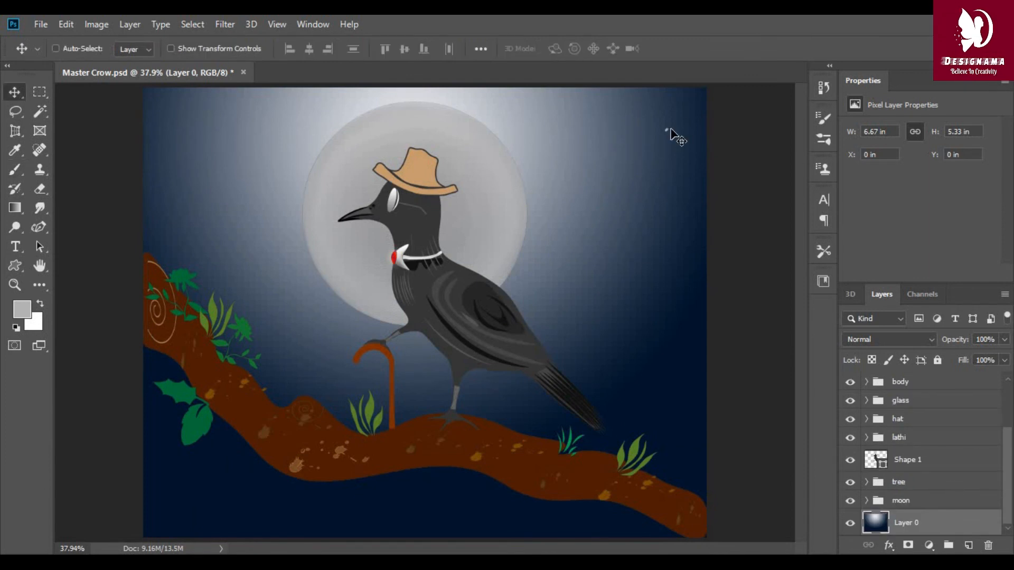
key("b")
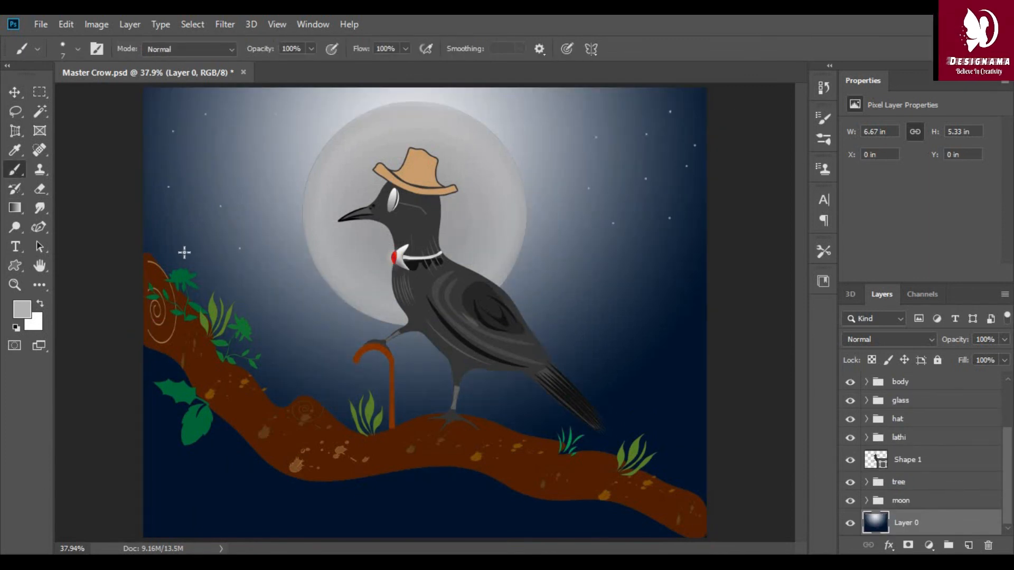
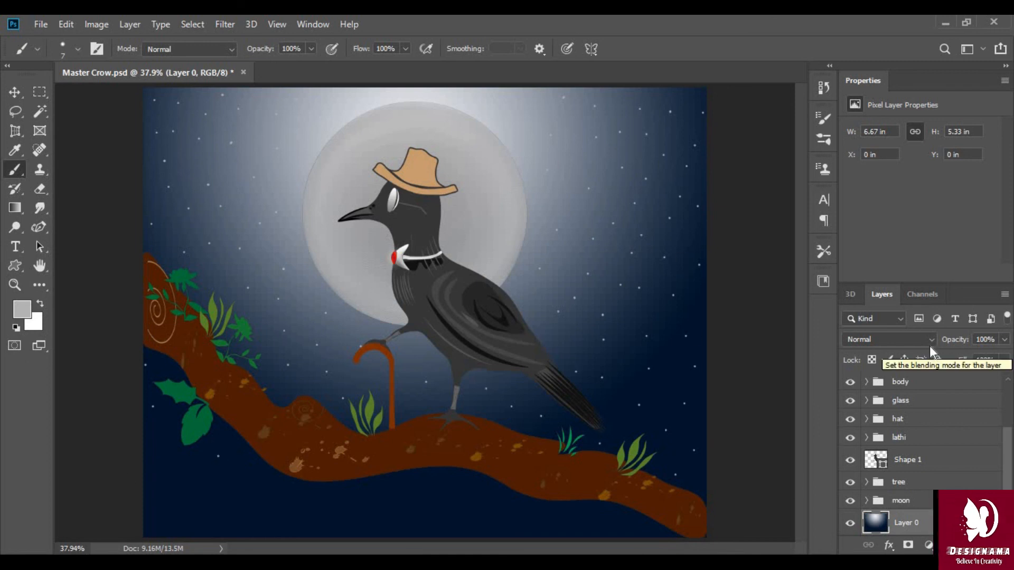
left_click(351, 283)
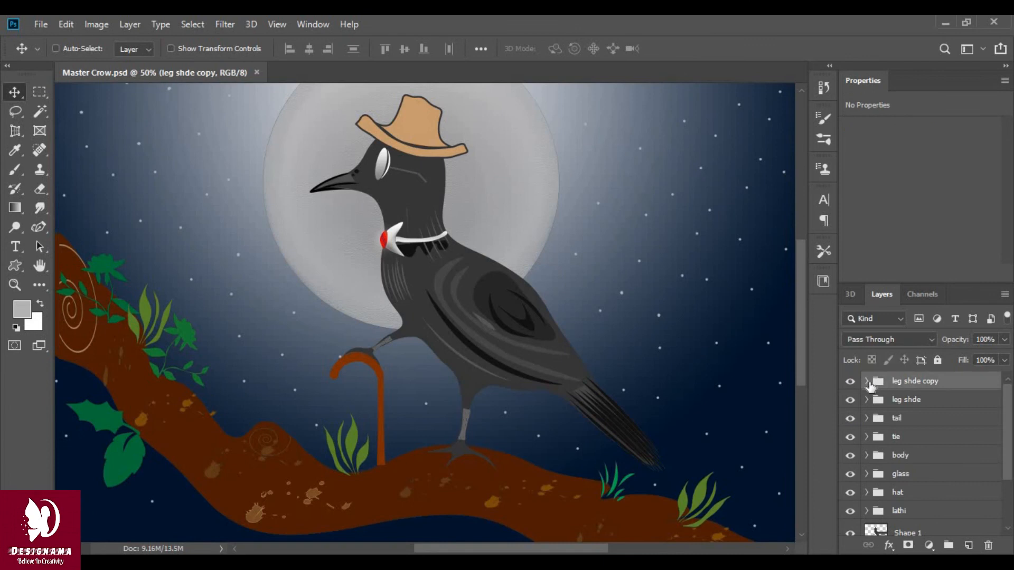
Draw a tiny light grey curved claw with the Curvature Pen below the front toe of the crow's standing foot.
left_click(867, 383)
left_click(855, 461)
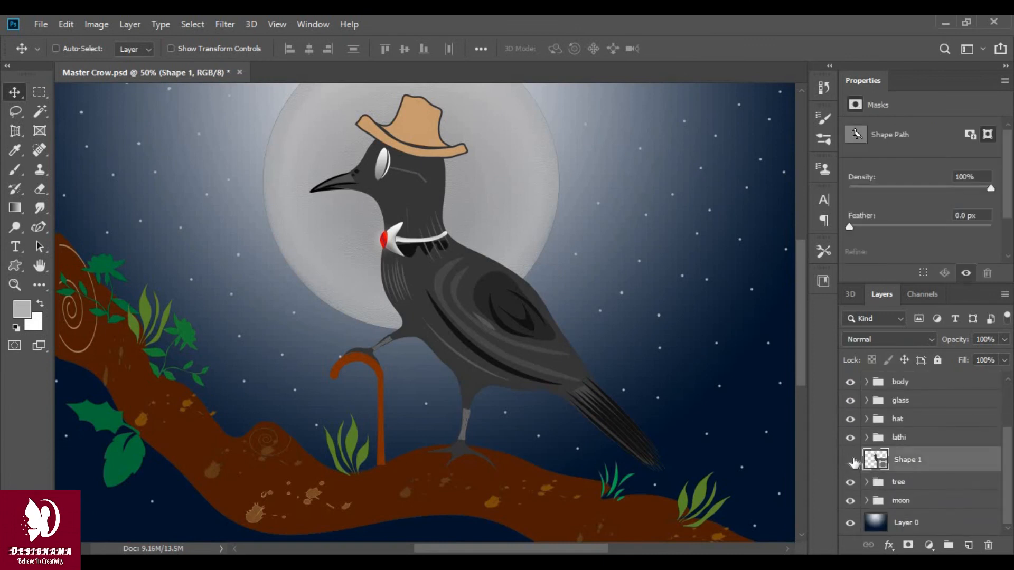
left_click(38, 227)
scroll(460, 452, "up", 3)
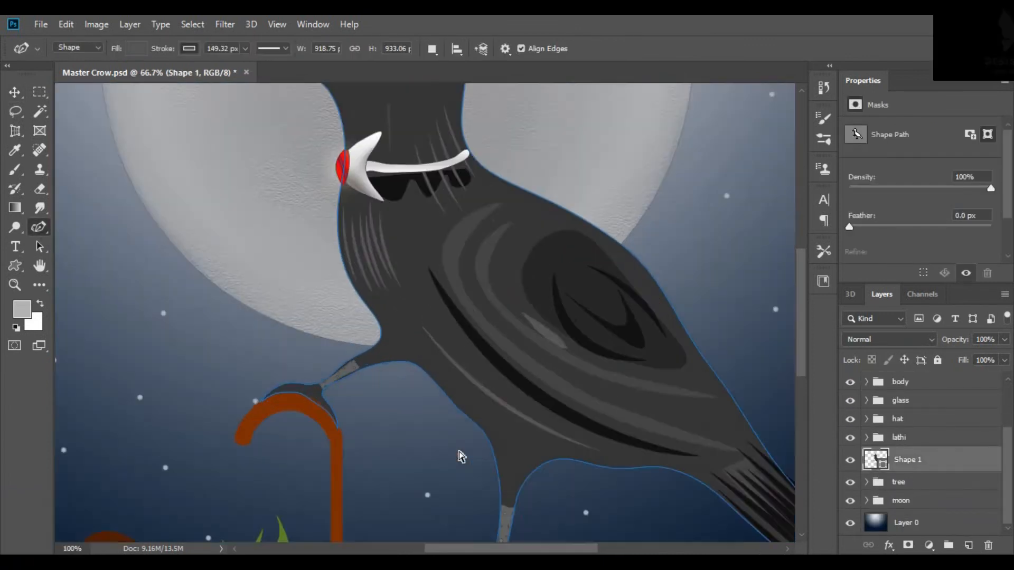
scroll(731, 399, "down", 3)
left_click(432, 357)
left_click(460, 345)
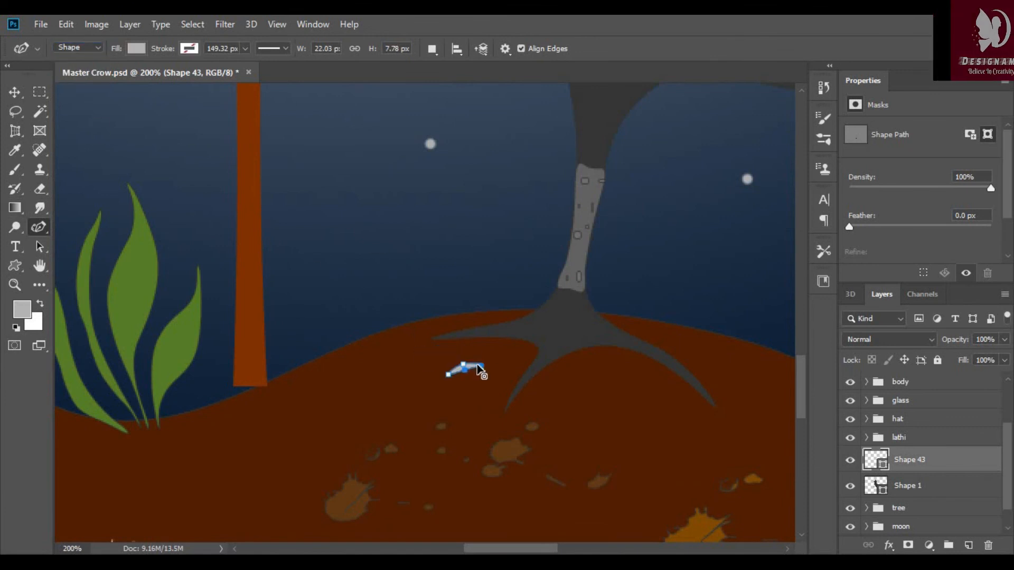
left_click_drag(480, 369, 474, 365)
left_click_drag(448, 378, 453, 371)
Move the light grey claw towards the tip of the standing foot's front toe.
key("ctrl+plus")
key("v")
left_click_drag(502, 425, 458, 364)
scroll(441, 334, "down", 1)
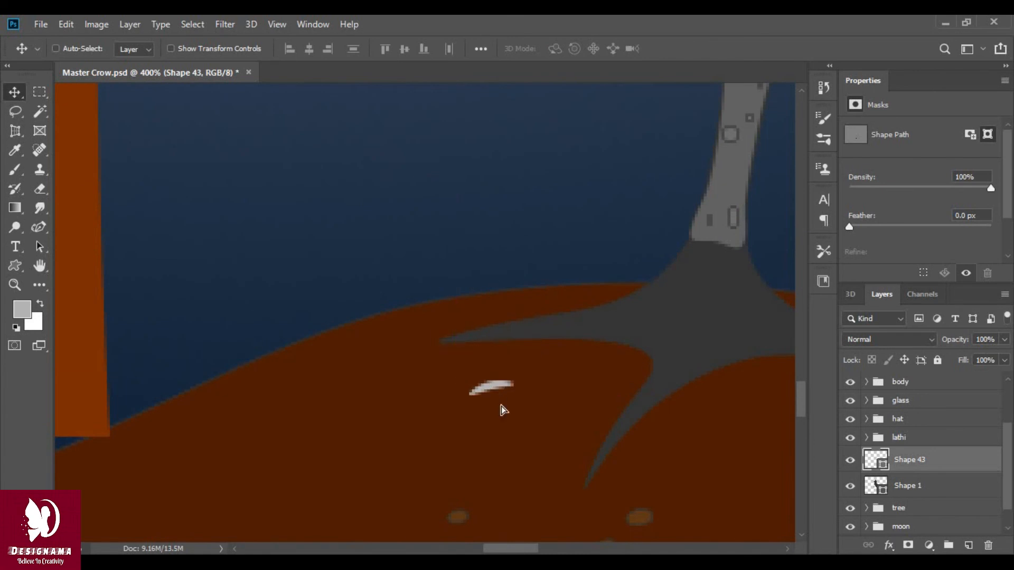
key("ctrl+t")
key("Escape")
Duplicate the claw, then rotate and fit the copy onto the tip of the standing foot's middle toe.
right_click(936, 460)
left_click(758, 96)
key("Return")
key("ctrl+t")
left_click_drag(470, 374, 629, 495)
left_click(683, 49)
key("ctrl+t")
key("Return")
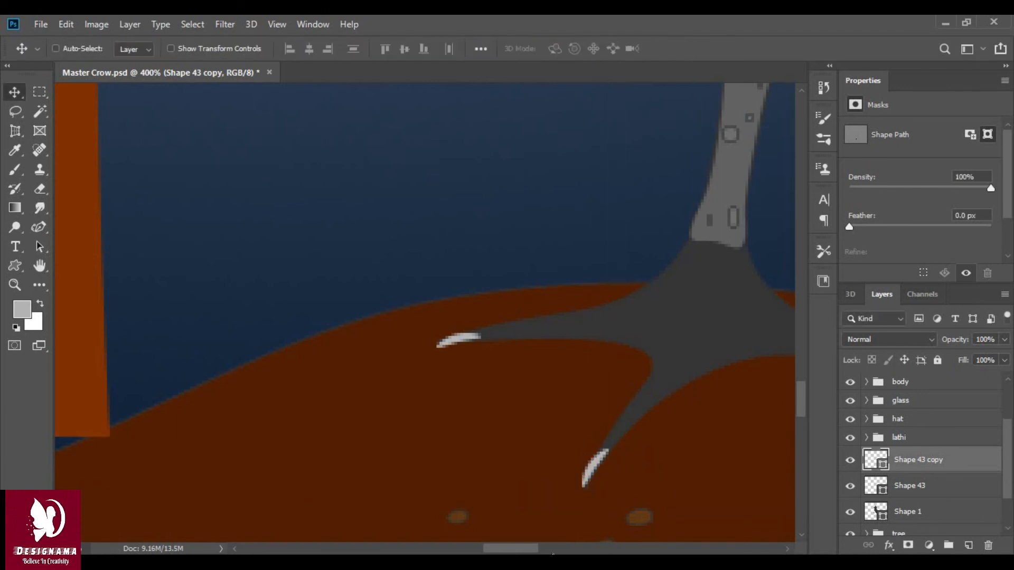
Duplicate the claw again, flip it, and fit it onto the tip of the standing foot's rear toe.
left_click_drag(530, 549, 551, 549)
right_click(937, 460)
left_click(793, 95)
key("Return")
left_click_drag(338, 457, 750, 488)
key("ctrl+t")
right_click(711, 482)
left_click(739, 464)
left_click_drag(717, 516, 727, 516)
key("Return")
key("ctrl+0")
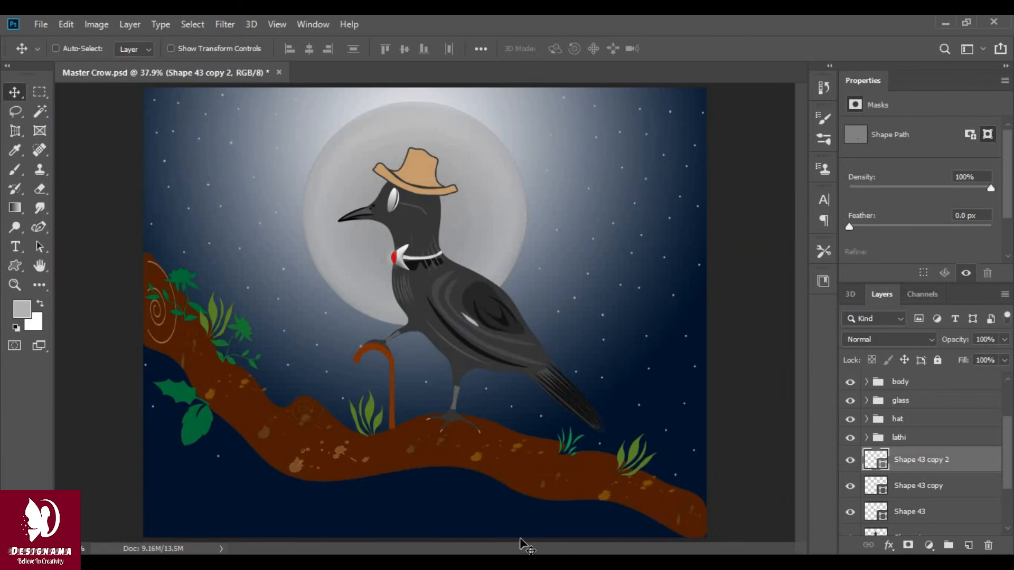
Duplicate the rear toe's claw and move the copy up to the raised foot on the cane.
key("ctrl+plus")
key("ctrl+plus")
key("ctrl+plus")
scroll(498, 515, "down", 4)
right_click(917, 459)
left_click(755, 95)
key("Return")
left_click_drag(595, 475, 304, 235)
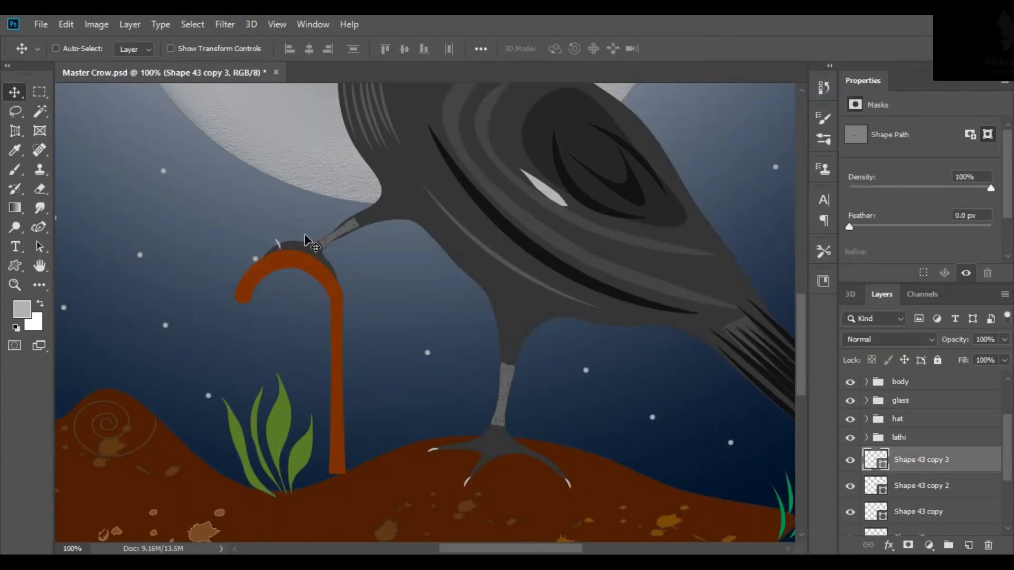
Rotate the copied claw and fit it to the raised foot's toe tip along the cane handle.
key("ctrl+plus")
scroll(467, 170, "left", 4)
key("ctrl+t")
left_click_drag(467, 170, 432, 121)
key("ctrl+plus")
left_click_drag(412, 158, 461, 201)
left_click(590, 48)
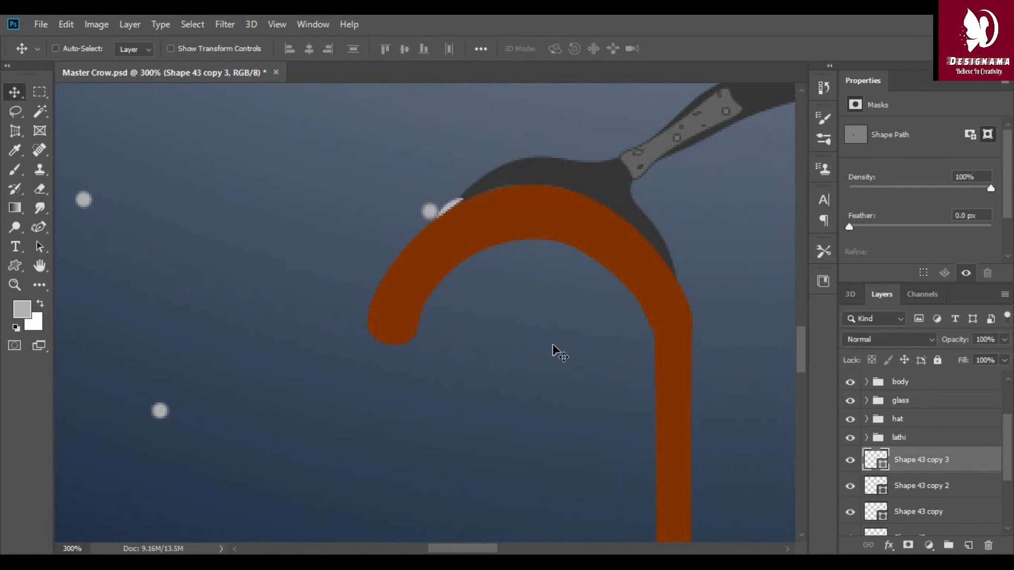
key("ctrl+0")
Add an orange drop shadow to the hat crown, Ellipse 2, with 14% opacity, 13 px distance and 29 px size.
right_click(939, 396)
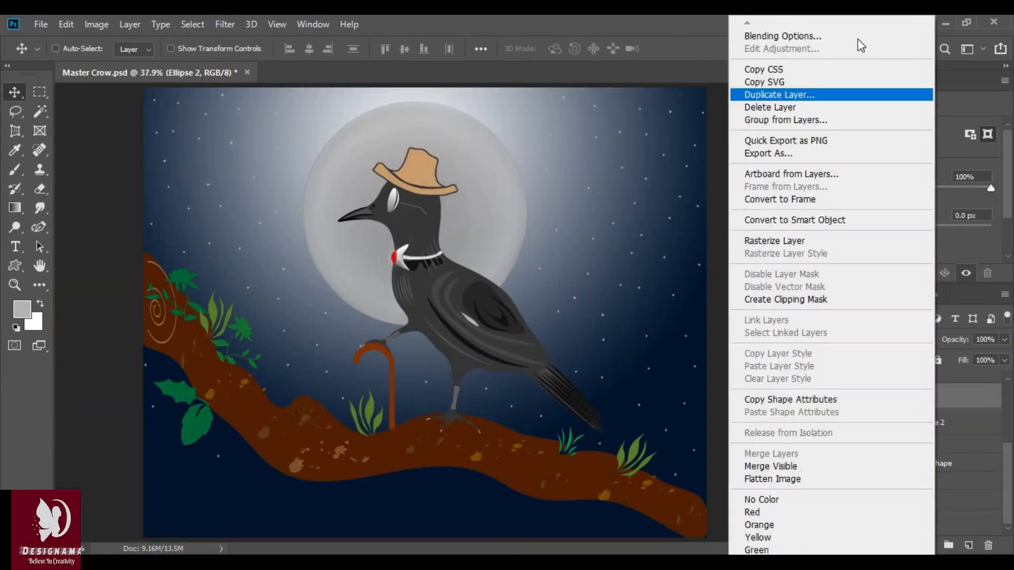
left_click(786, 40)
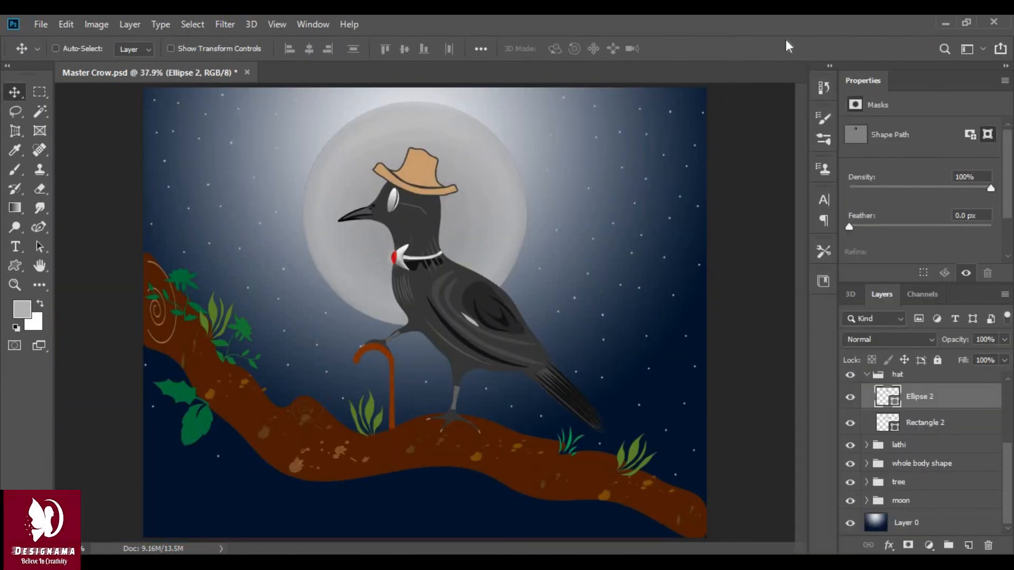
left_click(621, 354)
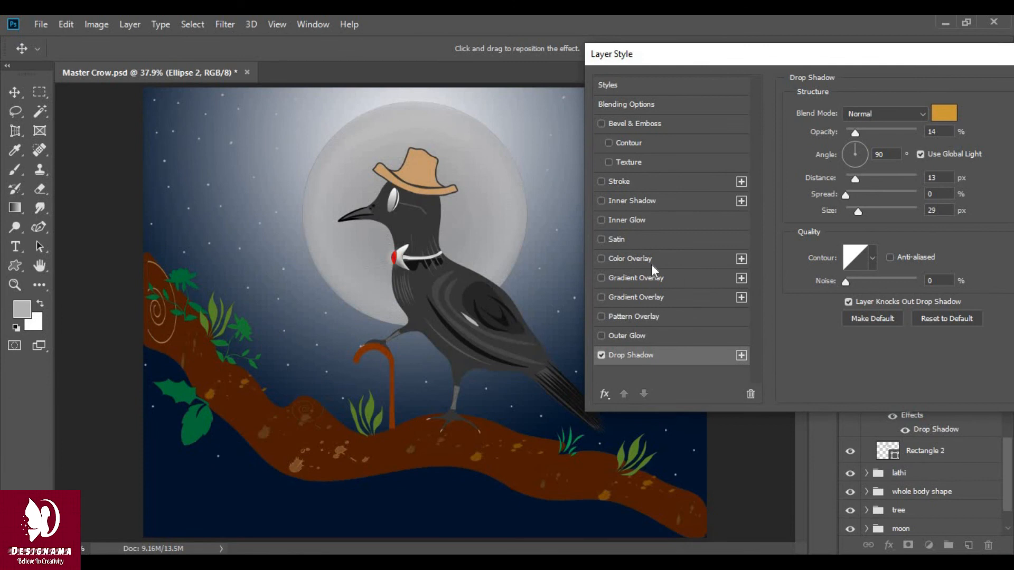
Add a copper brown gradient overlay to the hat crown and move its dark middle stop to 54%.
left_click(636, 278)
left_click(888, 144)
left_click(680, 91)
left_click_drag(740, 316, 812, 316)
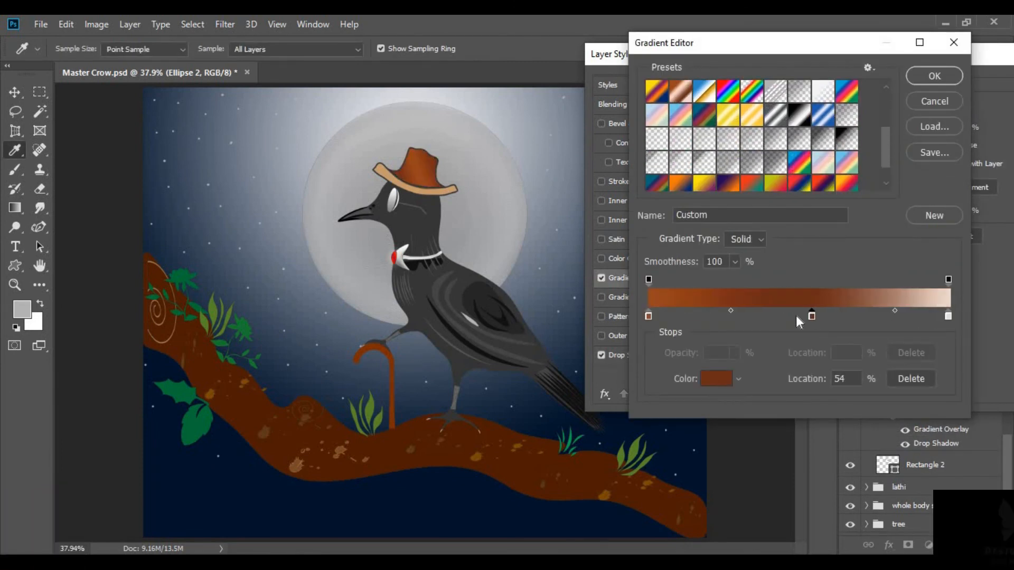
left_click(936, 78)
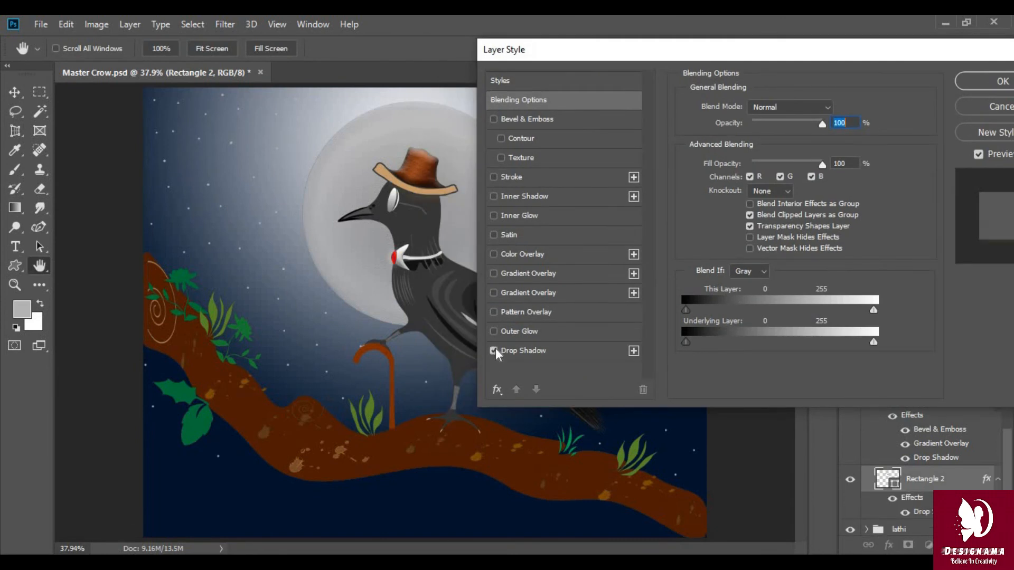
Give the hat brim, Rectangle 2, a reflected copper brown gradient overlay in Darken mode with angle -9° and scale 116%, plus bevel and inner shadow.
left_click(494, 331)
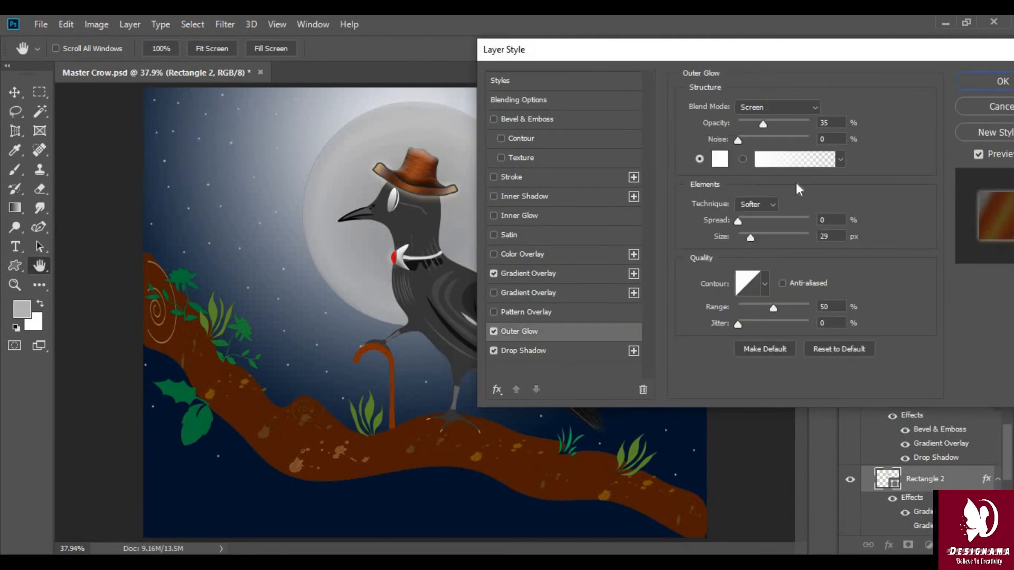
left_click(494, 331)
left_click(528, 273)
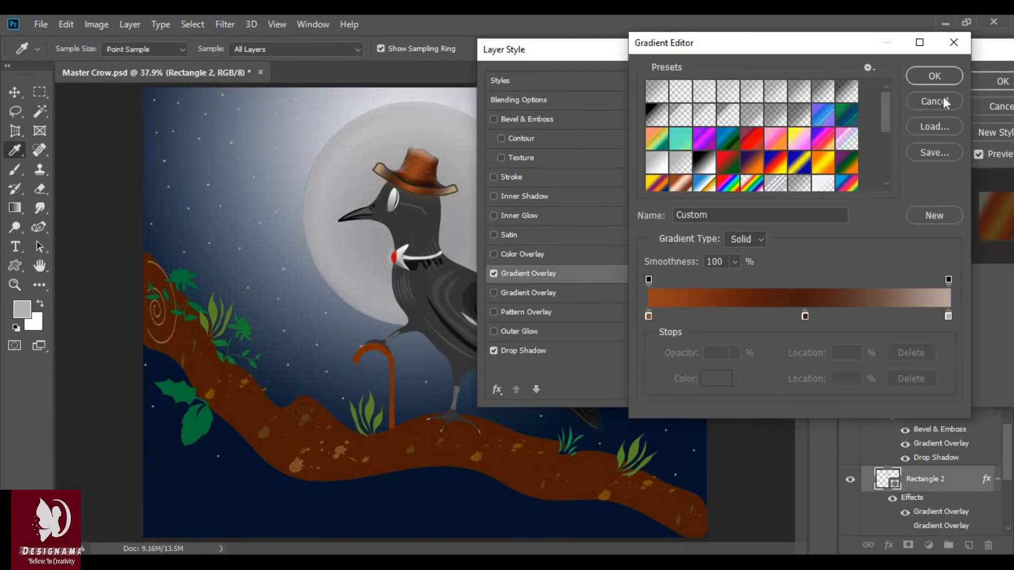
left_click(933, 74)
left_click(774, 161)
left_click(765, 205)
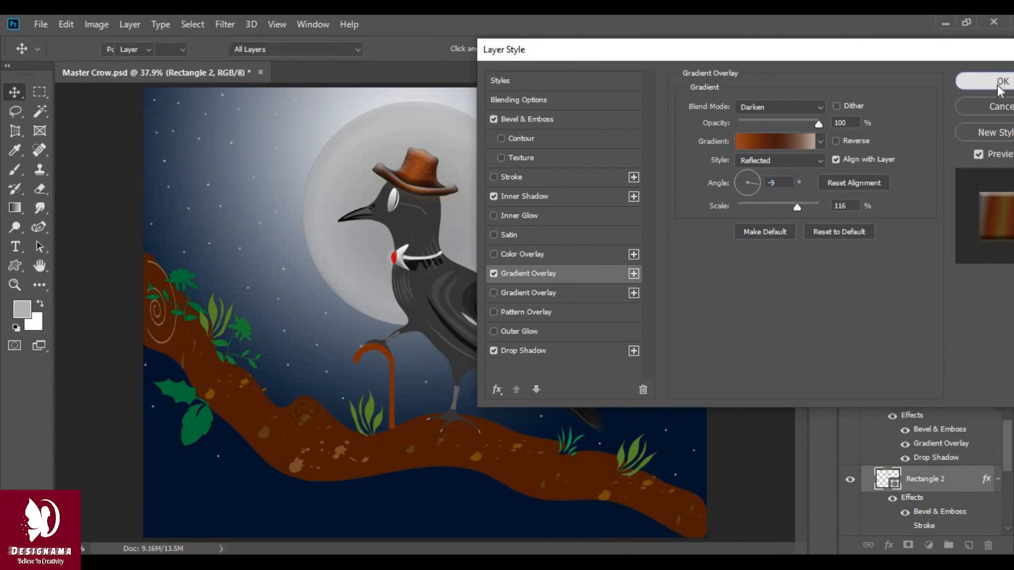
left_click(1003, 80)
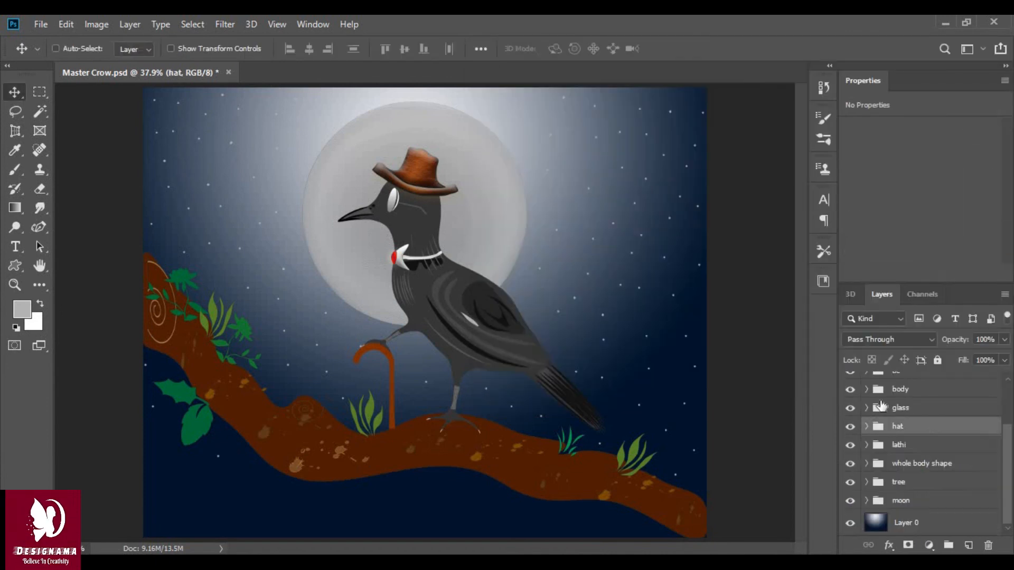
Open the layer styles of the 5th moon copy layer in the moon group and enable a drop shadow.
left_click(924, 506)
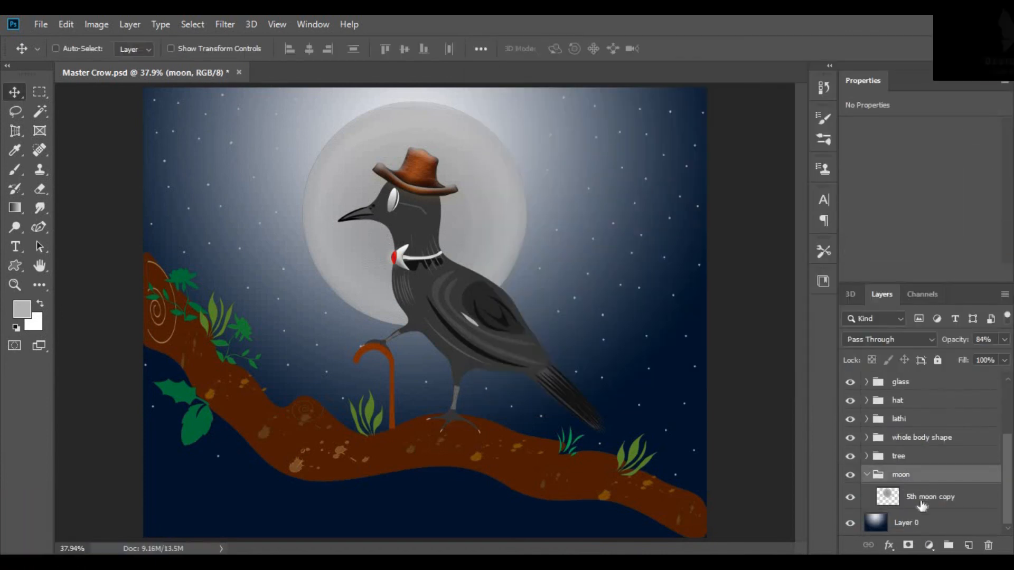
double_click(927, 492)
left_click(523, 347)
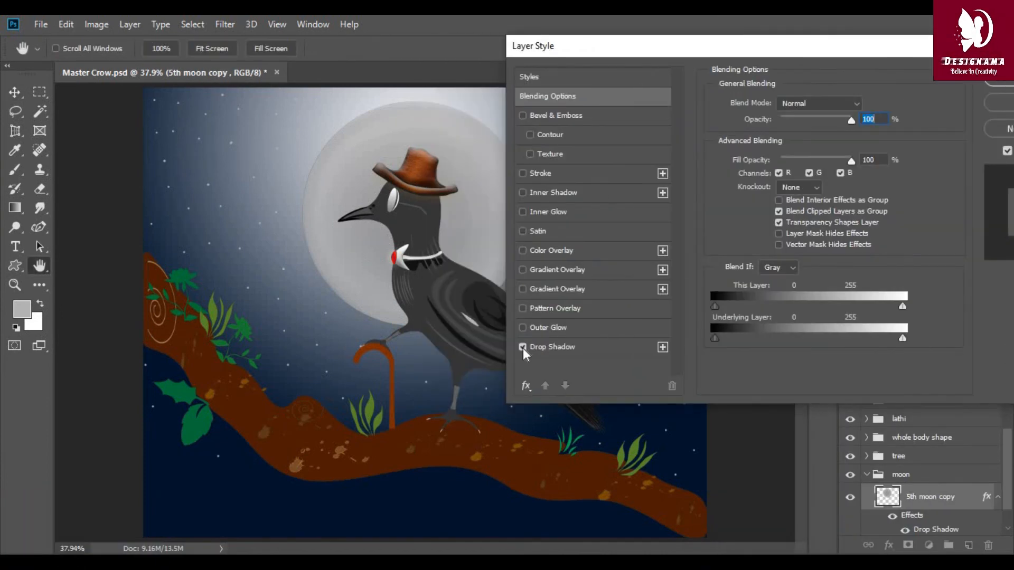
Set the moon layer's blend mode to Vivid Light and add an outer glow.
left_click(845, 99)
left_click(845, 142)
left_click(856, 99)
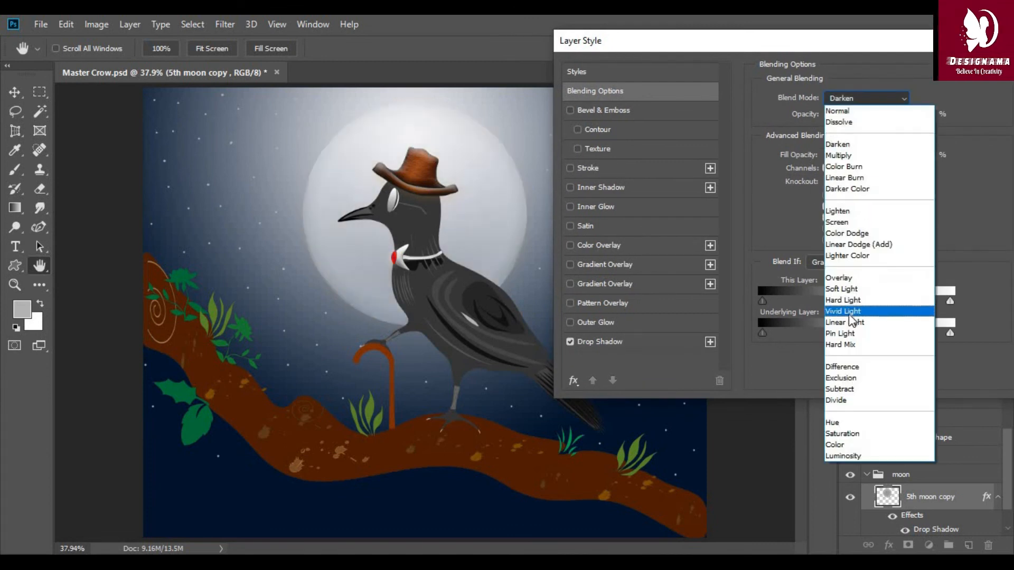
left_click(848, 314)
left_click(545, 326)
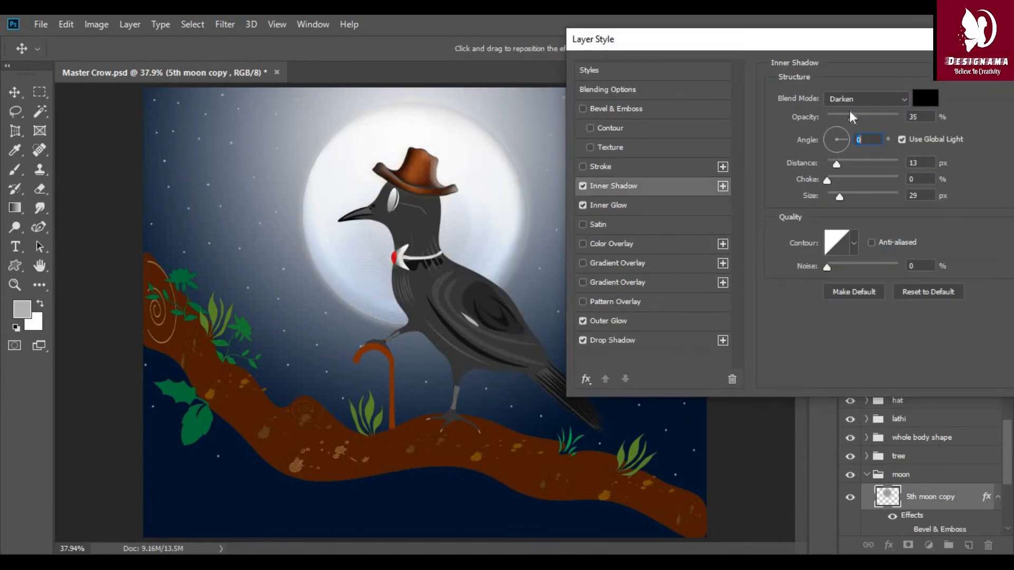